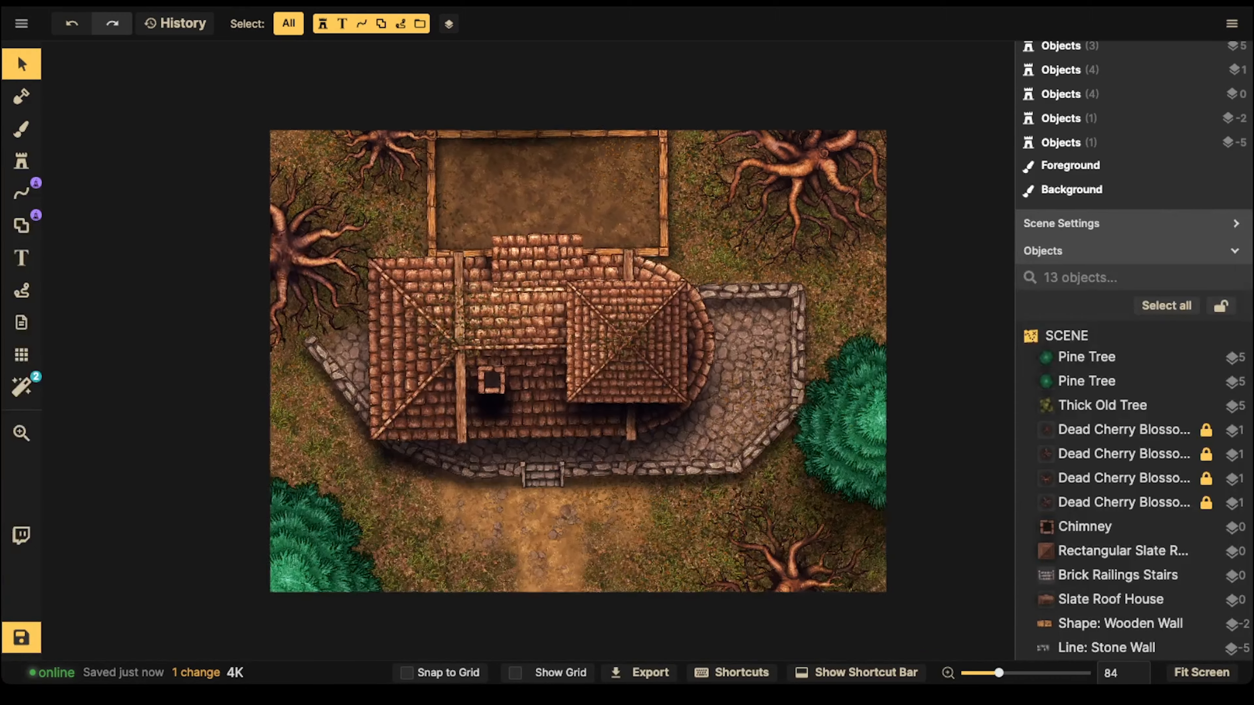
# Step: Restore the map from the change history to entry 15, "Add 1 Stamp: Thick Old Tree"
pyautogui.moveTo(286, 167); pyautogui.dragTo(294, 163)
pyautogui.click(175, 23)
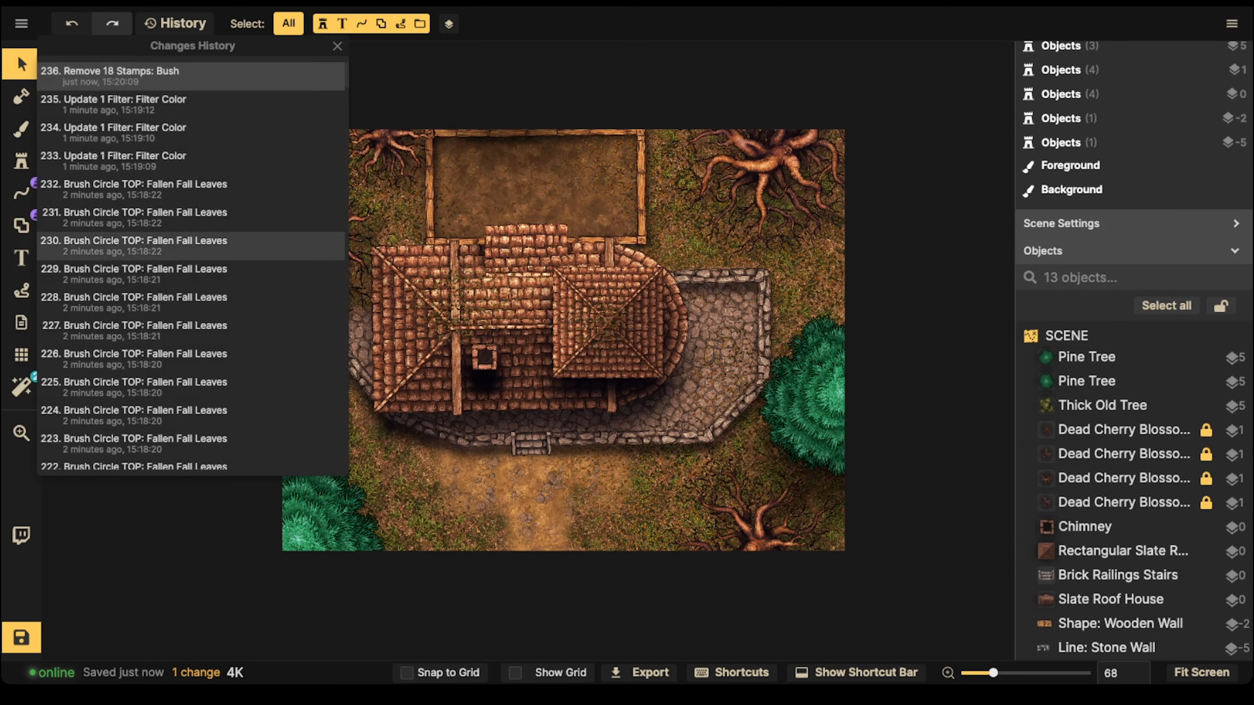
pyautogui.scroll(-20, 193, 262)
pyautogui.scroll(-14, 296, 306)
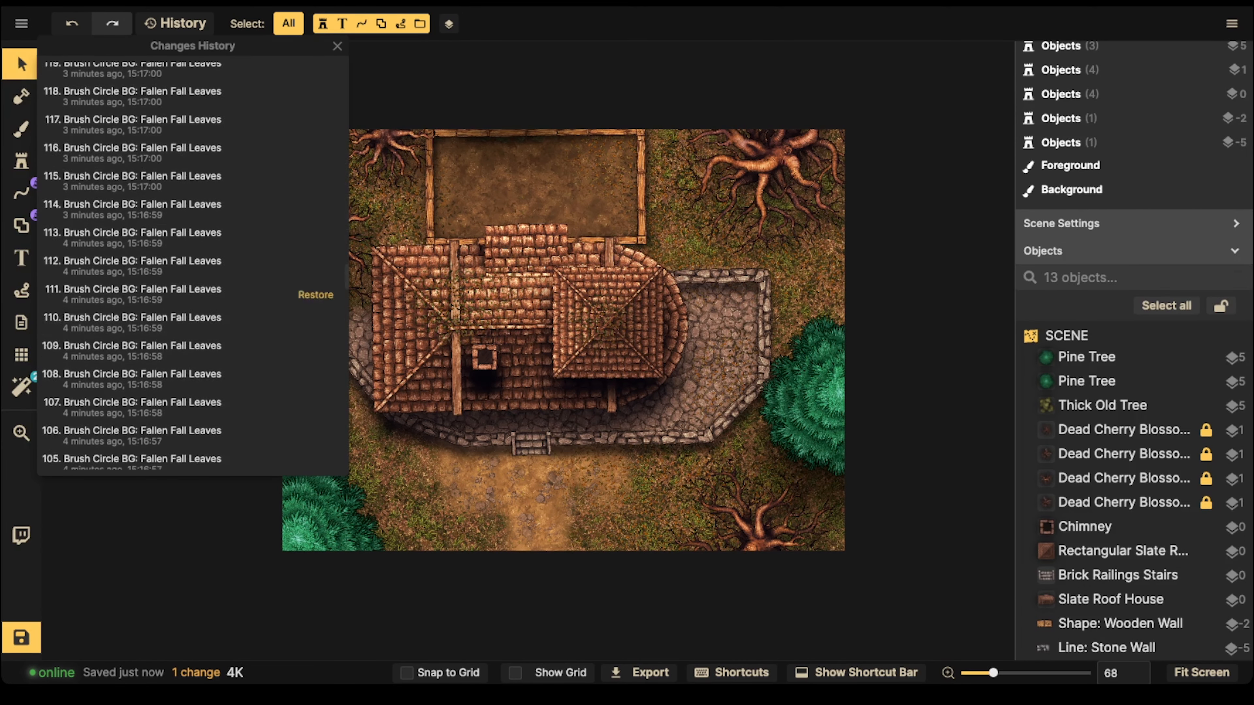
pyautogui.scroll(-6, 297, 331)
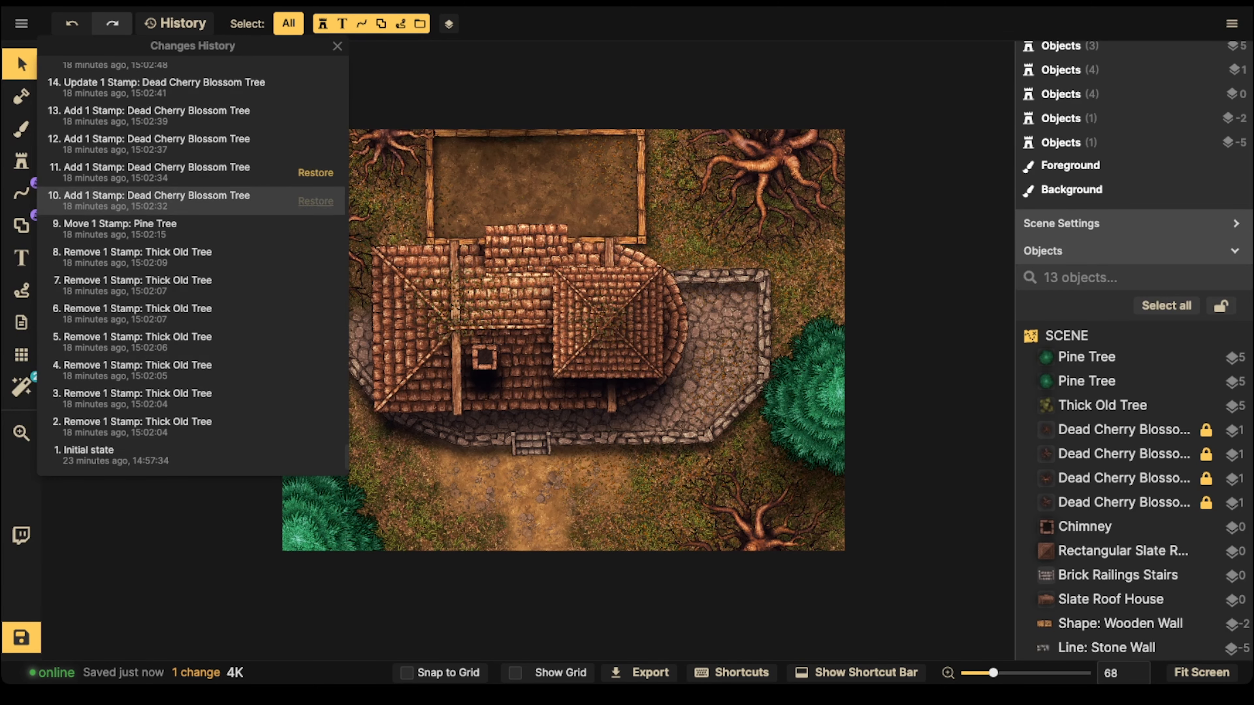
pyautogui.scroll(3, 316, 201)
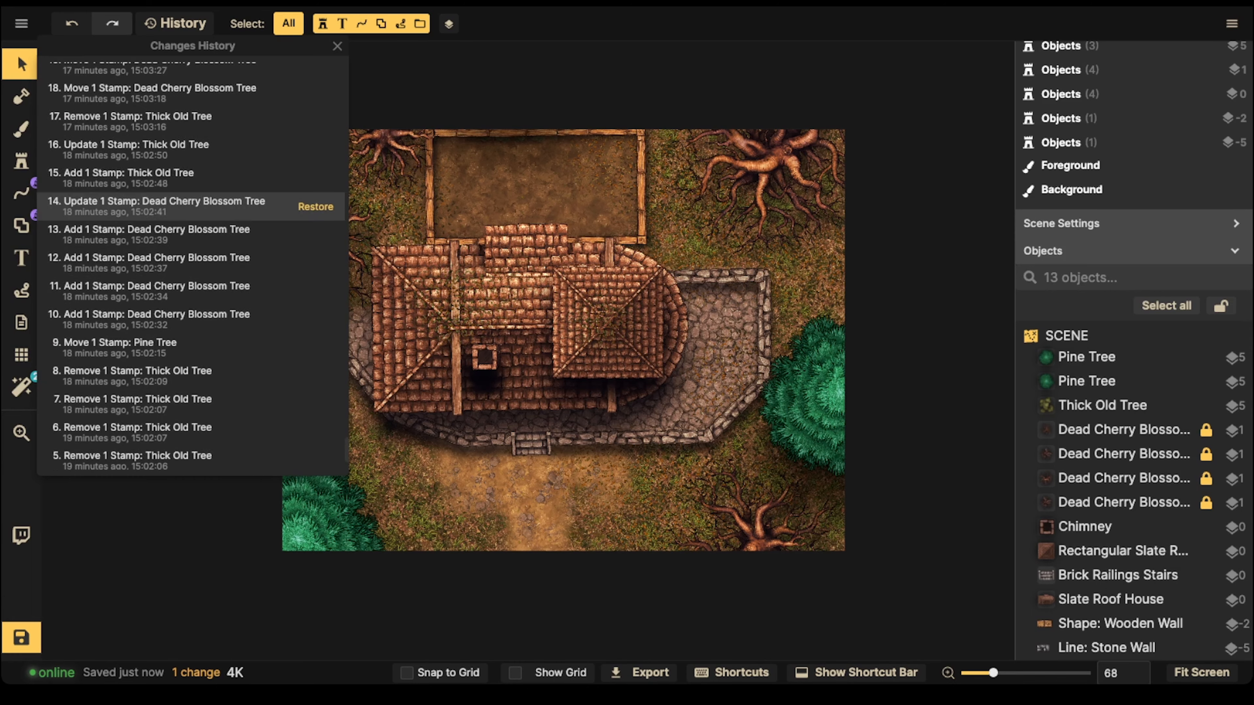
pyautogui.click(315, 178)
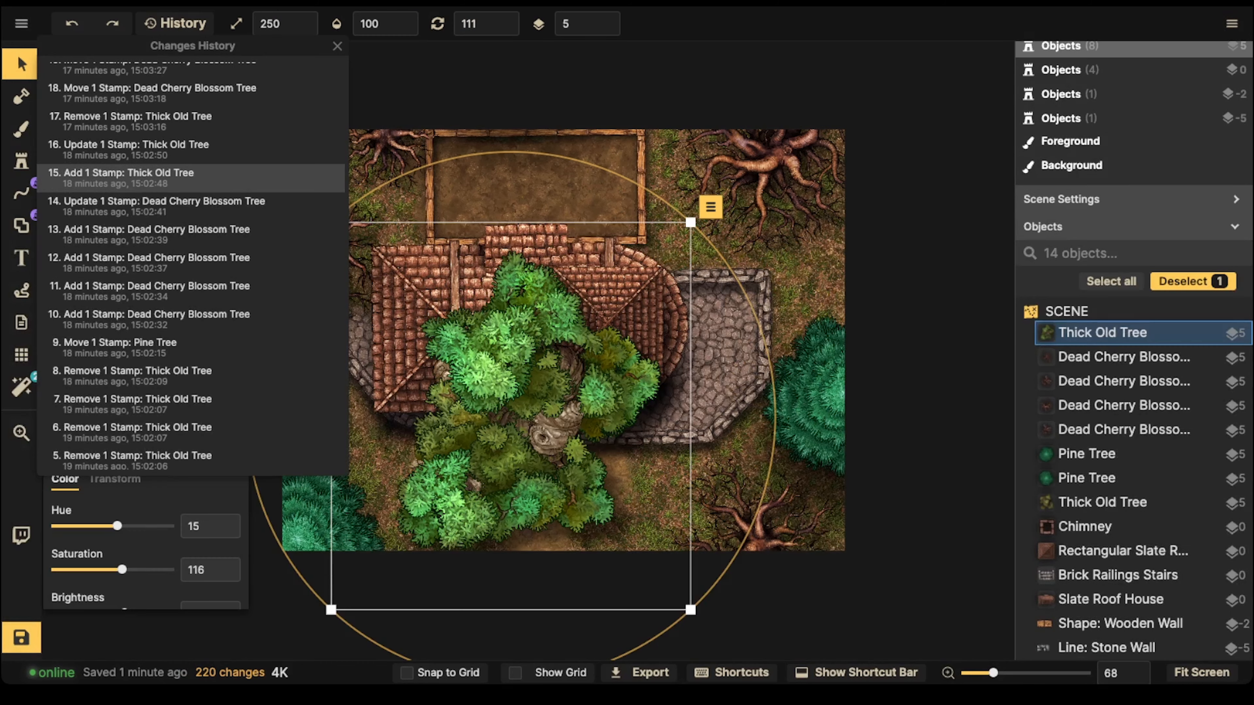
# Step: Undo the placement of the large Thick Old Tree covering the house
pyautogui.click(20, 64)
pyautogui.scroll(-2, 254, 298)
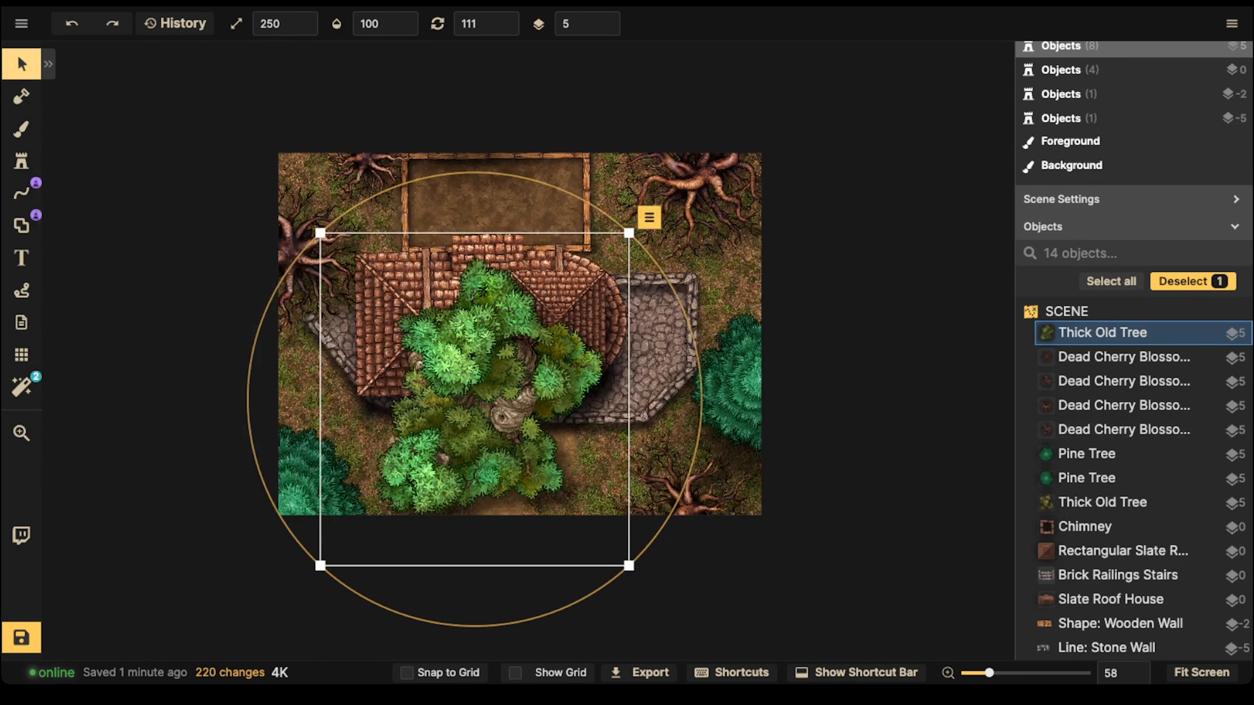
pyautogui.hotkey('ctrl', 'z')
pyautogui.scroll(-1, 494, 316)
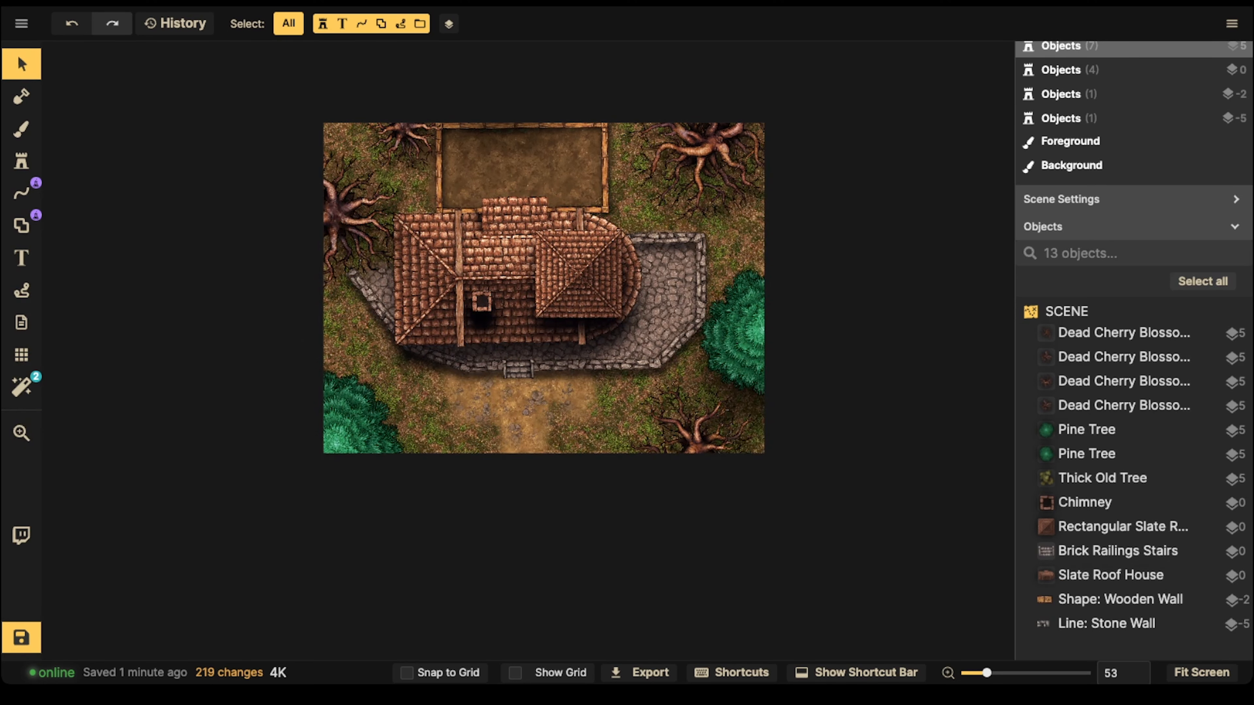
pyautogui.scroll(5, 528, 219)
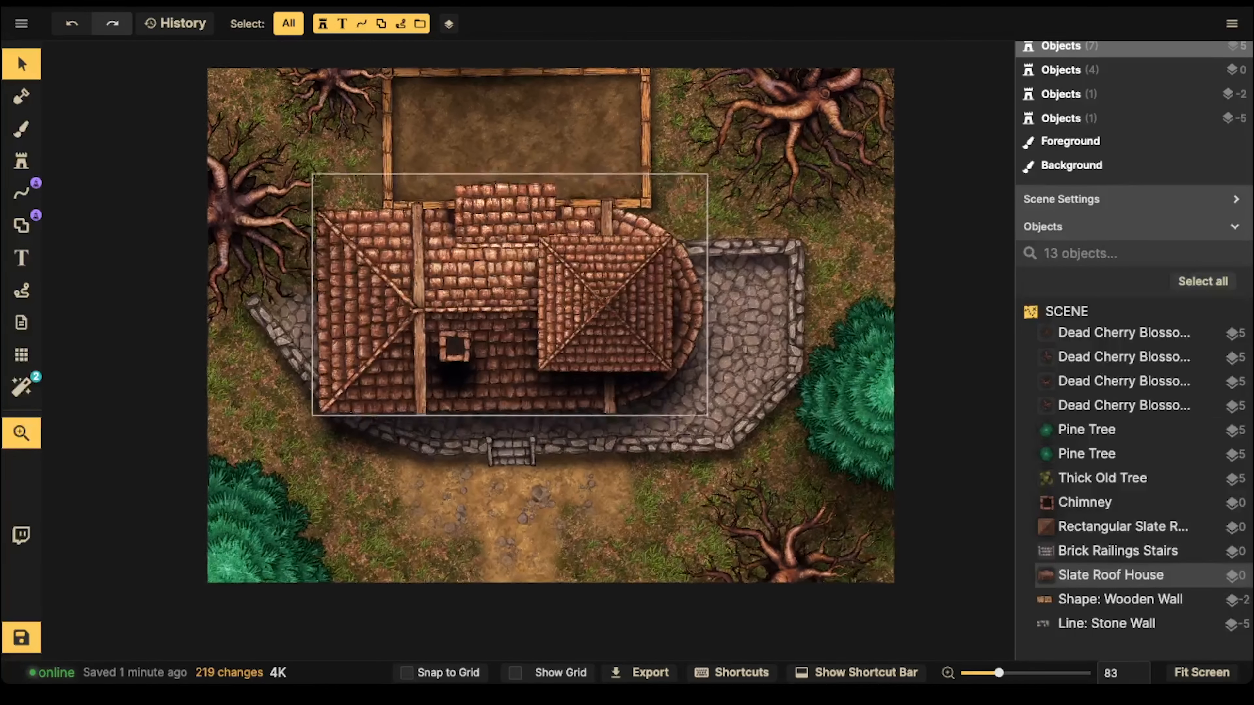
pyautogui.moveTo(529, 219); pyautogui.dragTo(533, 256)
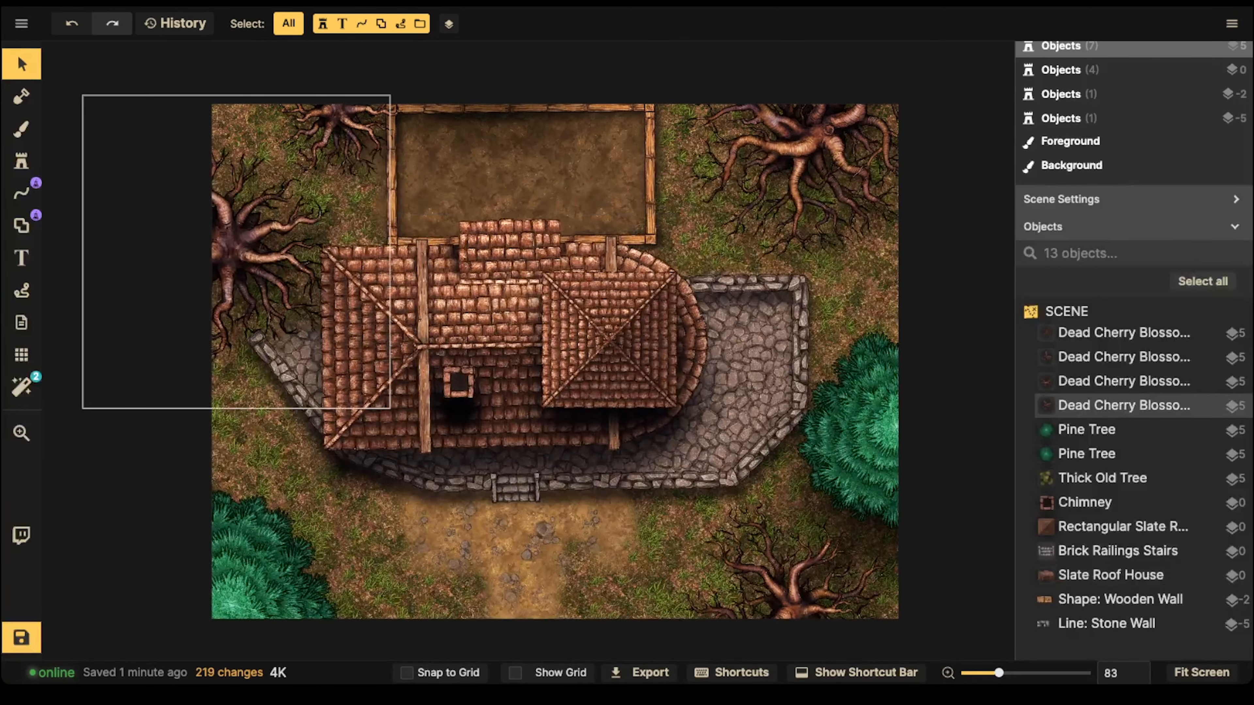
pyautogui.scroll(-2, 437, 299)
pyautogui.moveTo(439, 298); pyautogui.dragTo(517, 295)
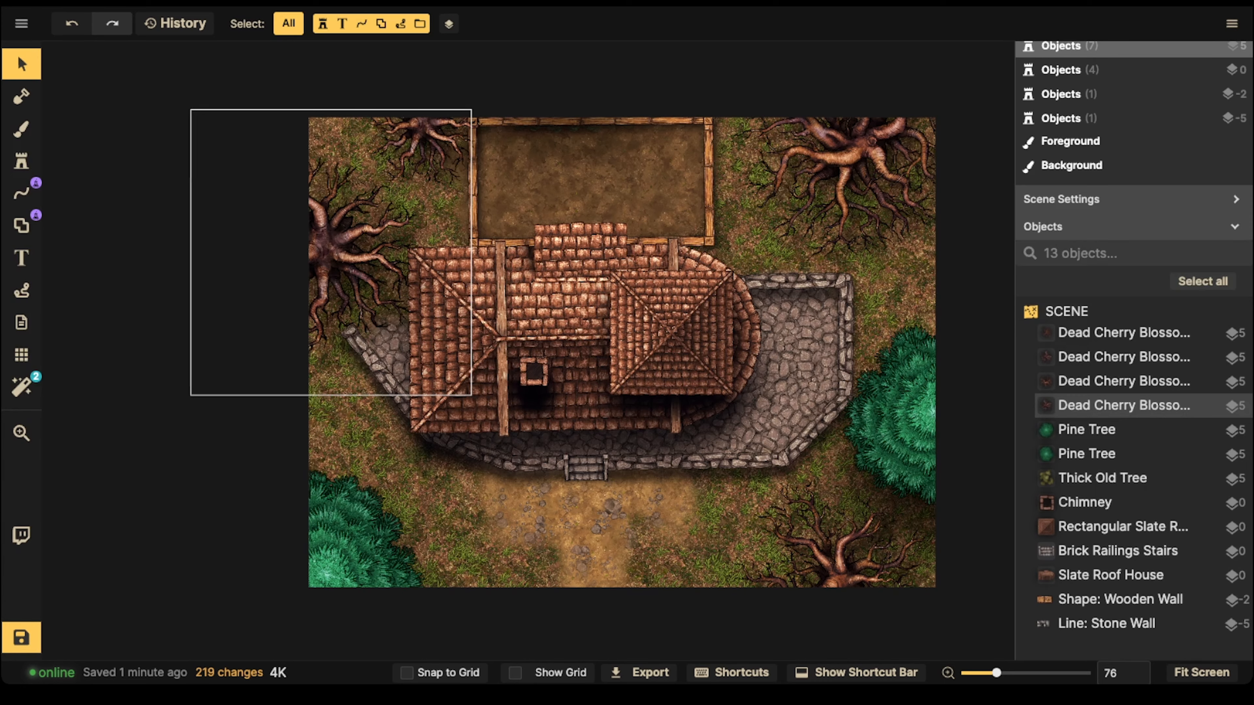
pyautogui.click(294, 213)
pyautogui.scroll(-1, 294, 213)
pyautogui.click(294, 213)
pyautogui.press('space')
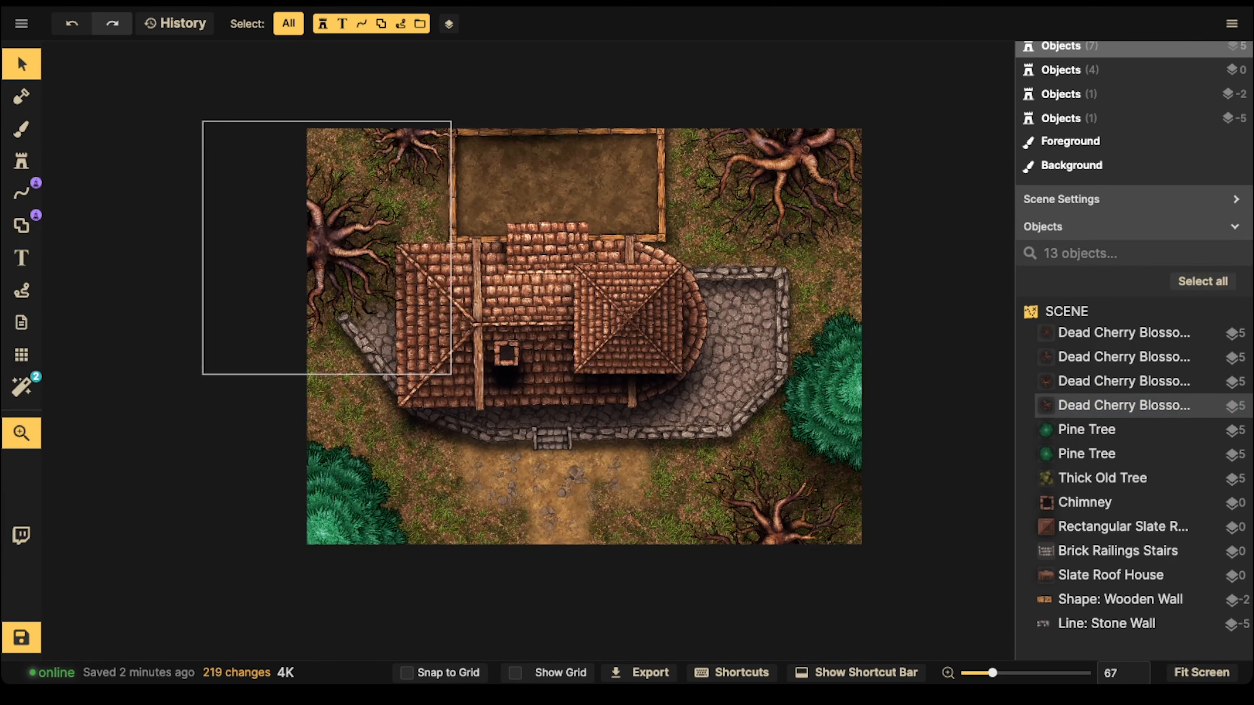
pyautogui.moveTo(294, 213); pyautogui.dragTo(287, 208)
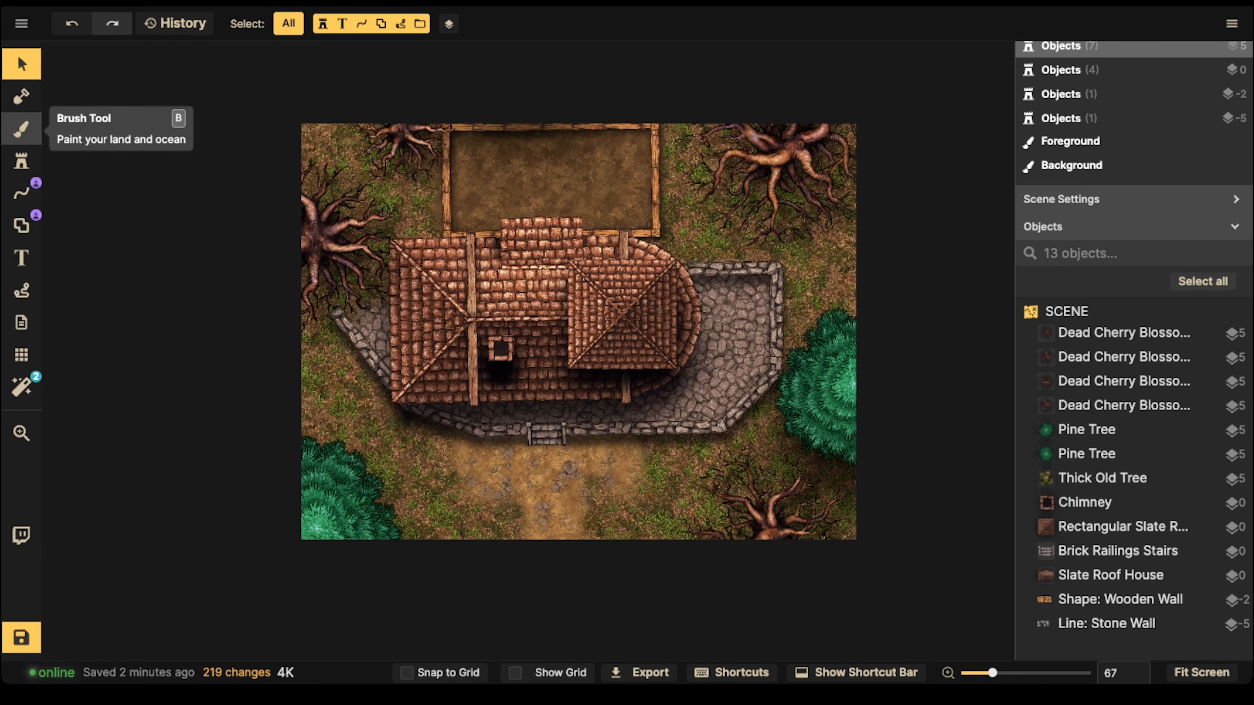
# Step: Search all Inkarnate textures for "snow" and load the Fantasy Battlemaps Snow overlay into the brush, targeting the background layer
pyautogui.click(20, 129)
pyautogui.click(173, 355)
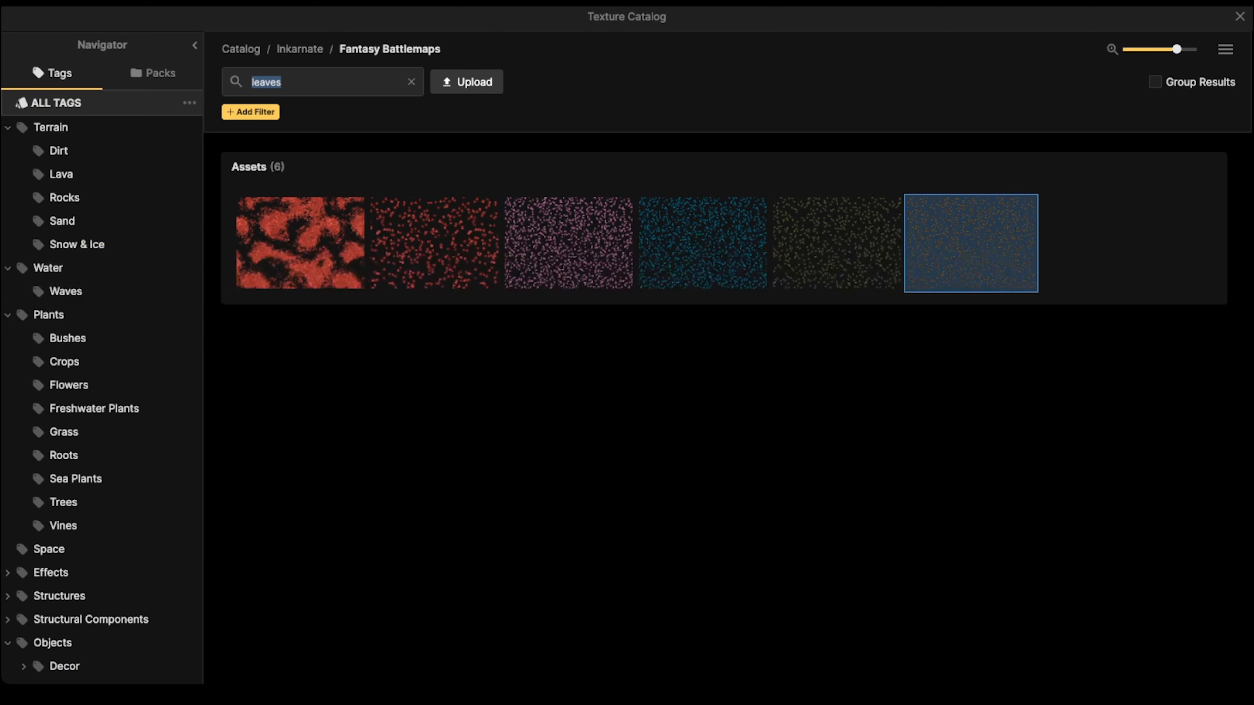
pyautogui.write('snow')
pyautogui.press('Return')
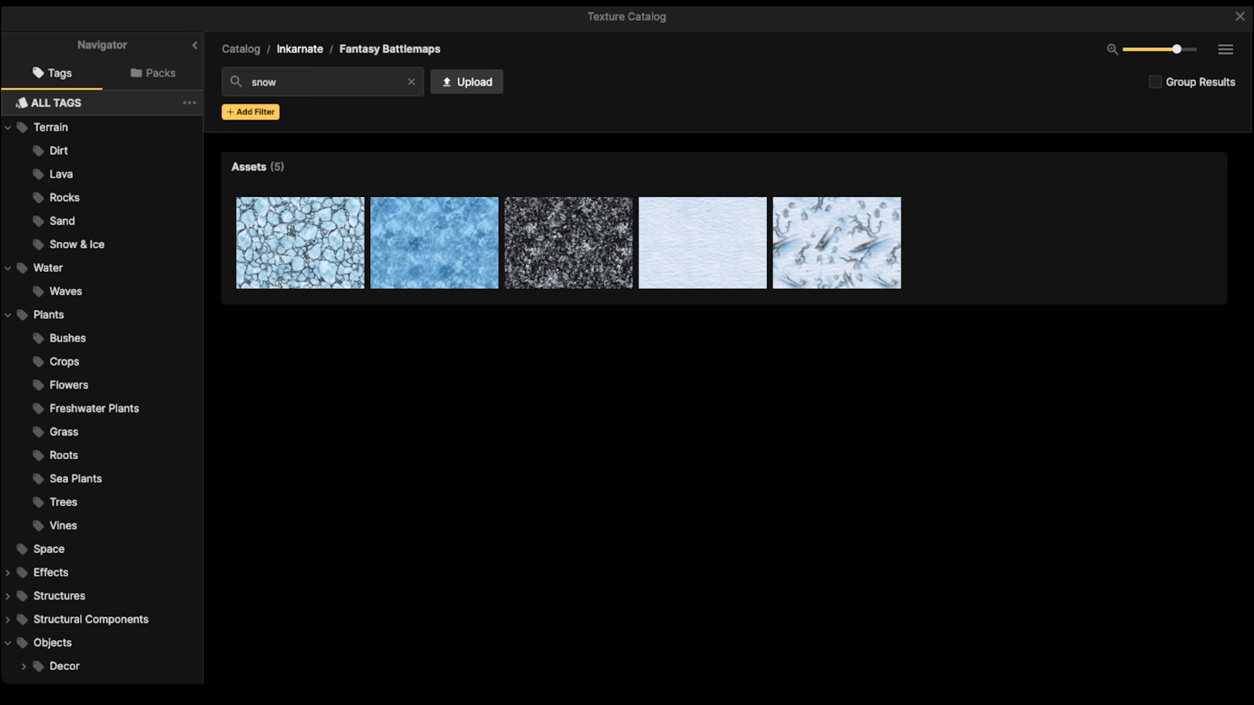
pyautogui.click(300, 49)
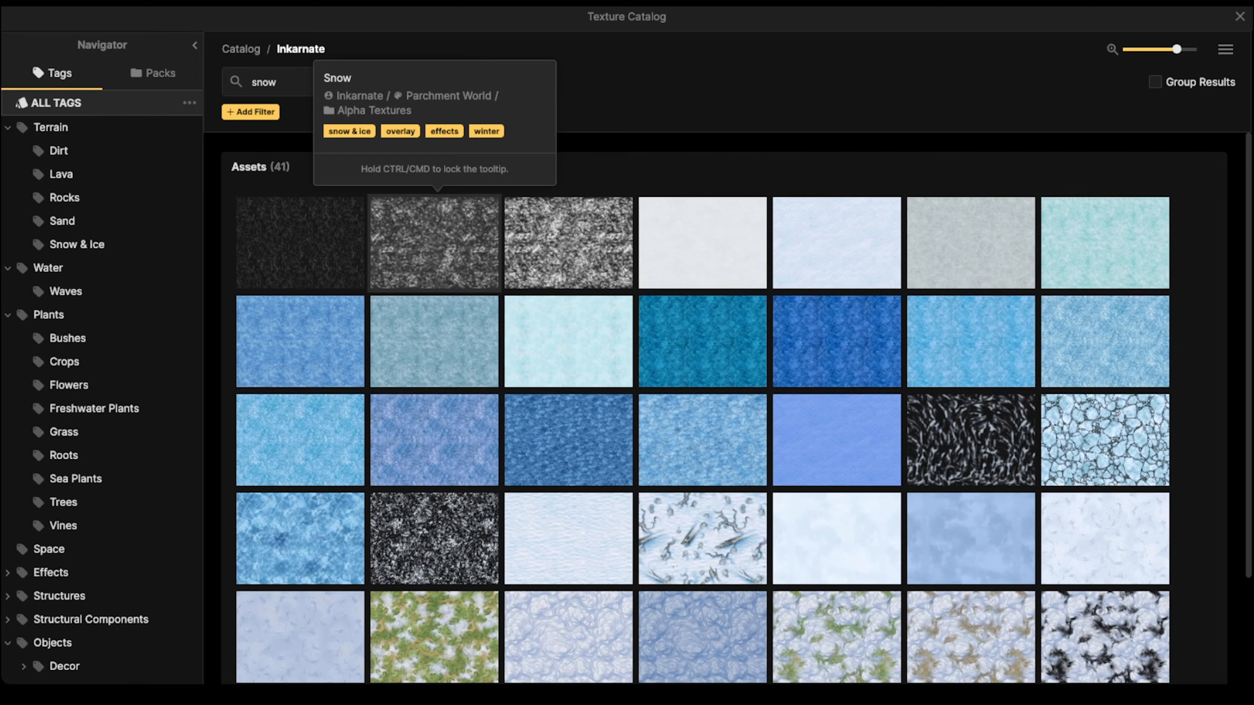
pyautogui.scroll(-3, 435, 247)
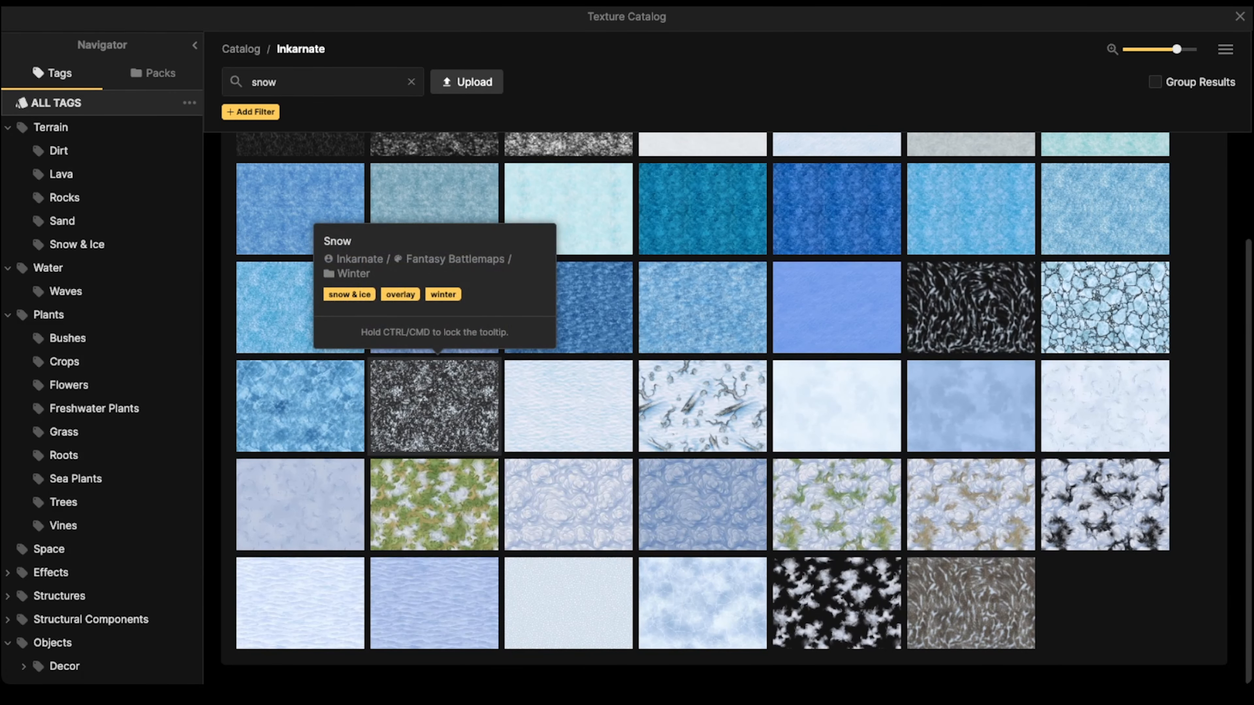
pyautogui.click(434, 405)
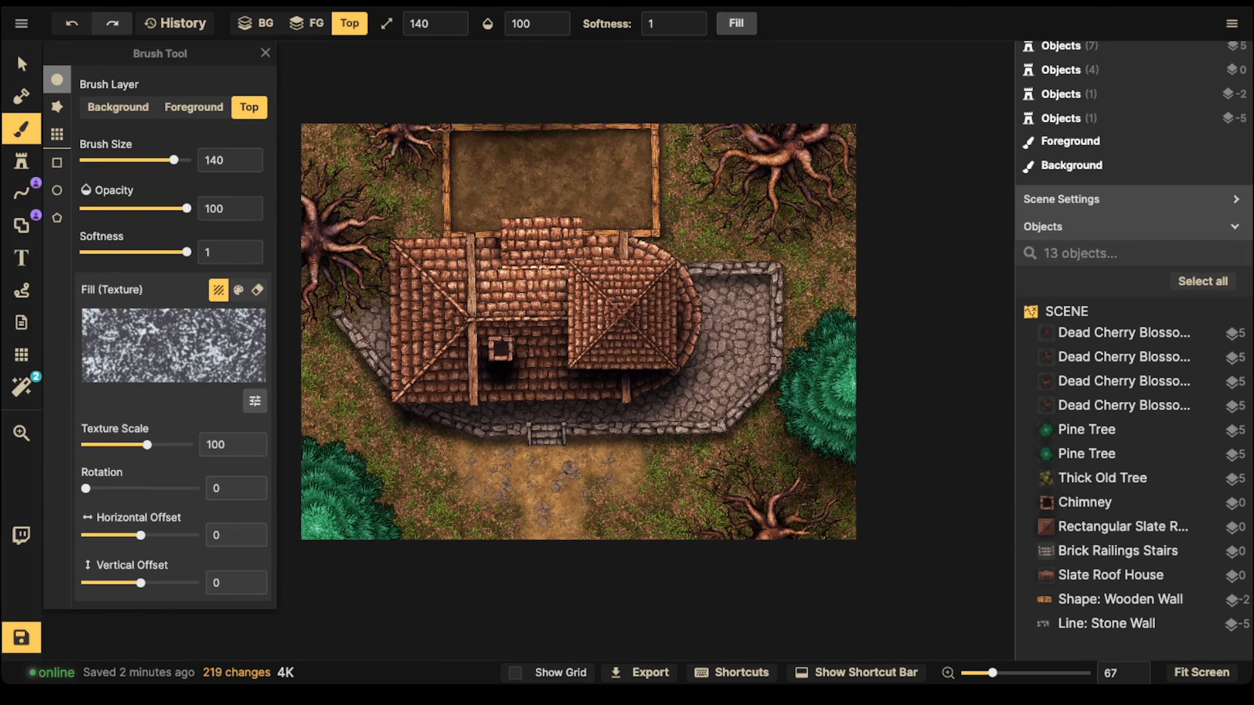
pyautogui.click(120, 108)
pyautogui.press(']')
pyautogui.press(']')
pyautogui.press(']')
pyautogui.press(']')
pyautogui.press(']')
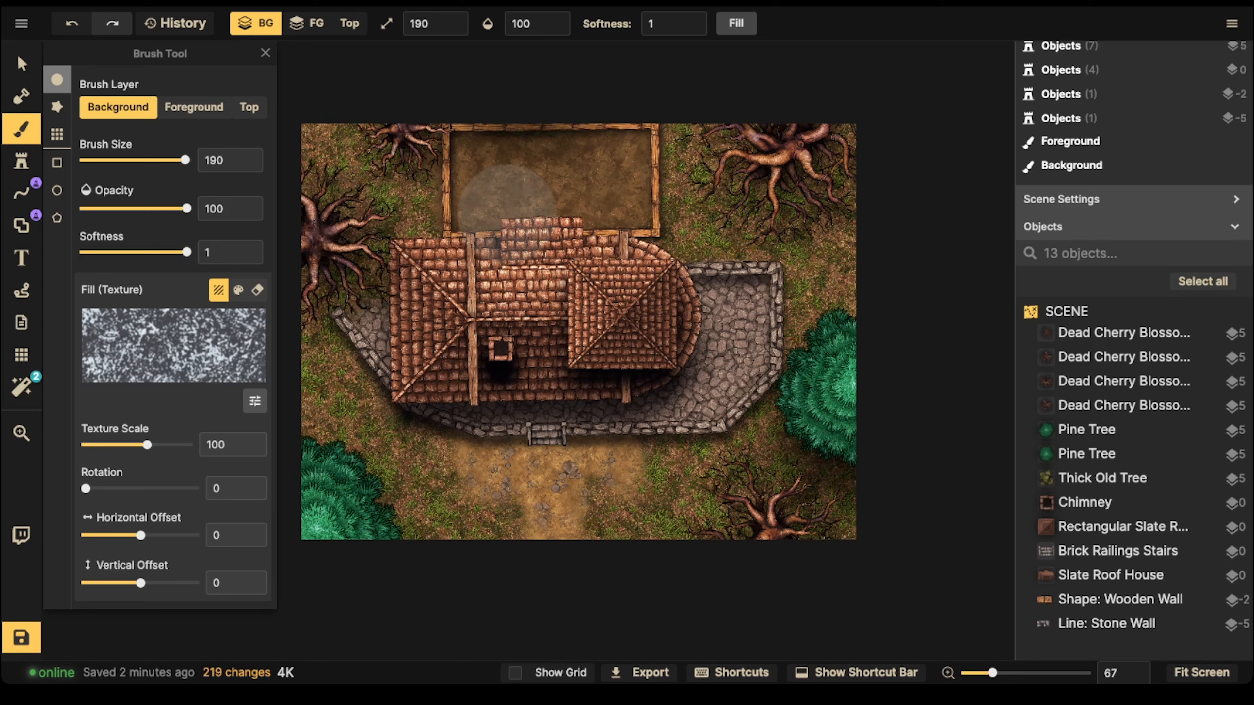
pyautogui.moveTo(430, 205)
pyautogui.mouseDown()
pyautogui.moveTo(484, 200)
pyautogui.moveTo(375, 208)
pyautogui.moveTo(329, 158)
pyautogui.moveTo(836, 135)
pyautogui.mouseUp()
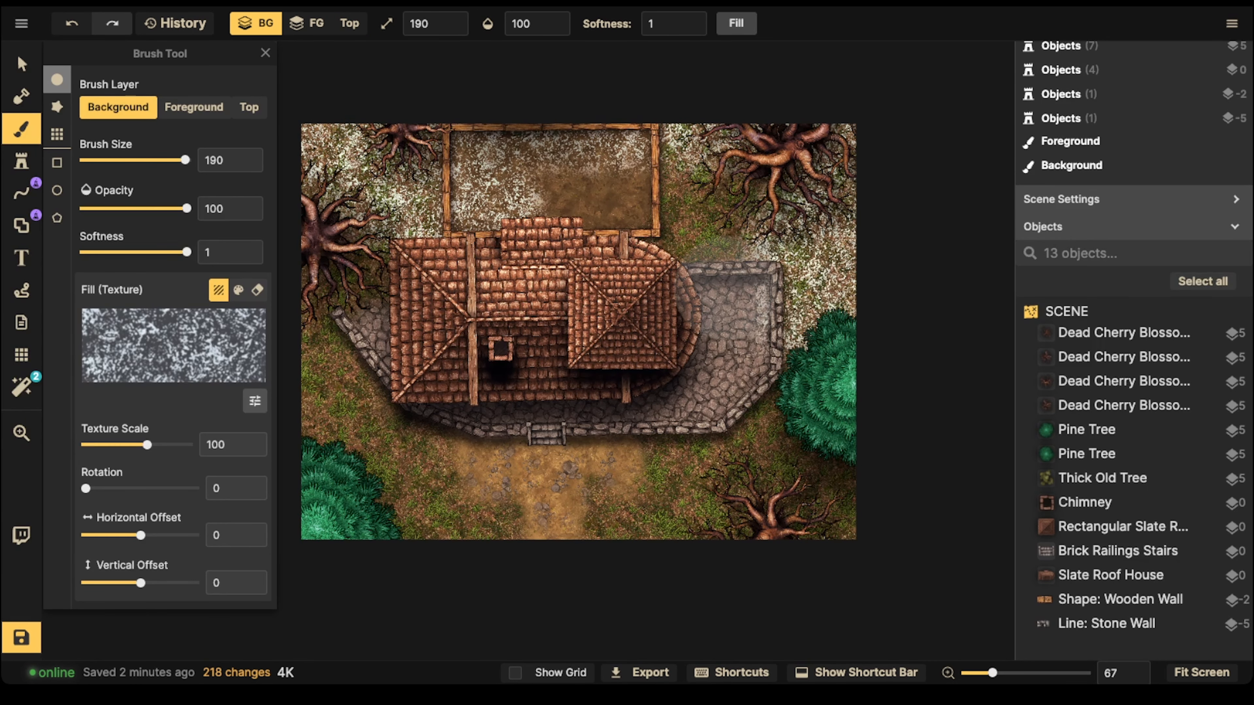
pyautogui.hotkey('ctrl', 'z')
# Step: Set the brush size to 120 and the opacity to 43
pyautogui.press('[')
pyautogui.press('[')
pyautogui.press('[')
pyautogui.press('[')
pyautogui.press('[')
pyautogui.press('[')
pyautogui.press('[')
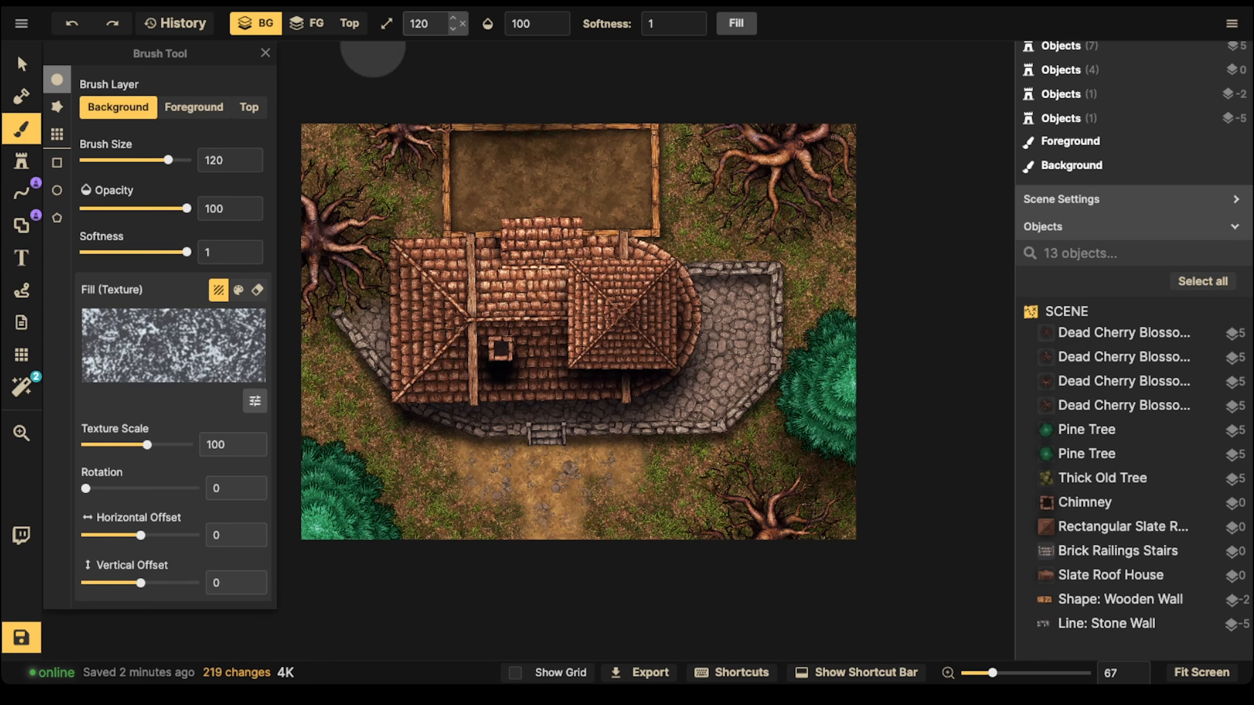
pyautogui.moveTo(187, 208); pyautogui.dragTo(142, 209)
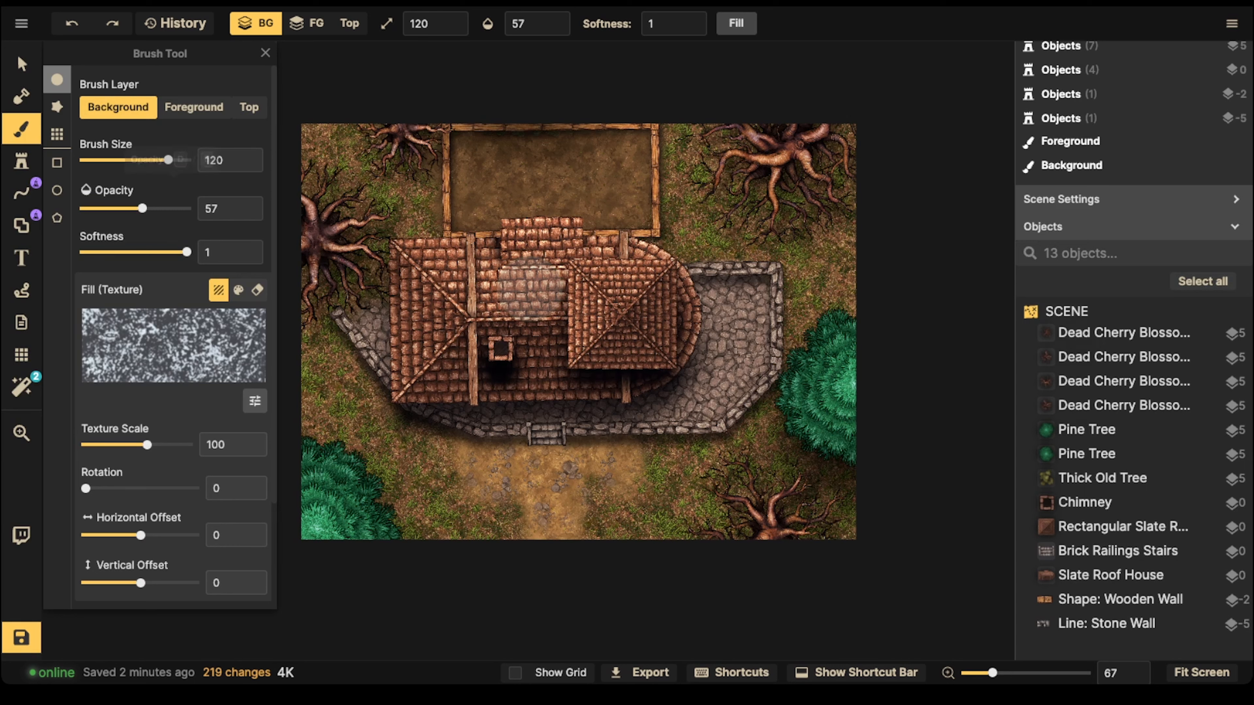
pyautogui.moveTo(142, 209); pyautogui.dragTo(129, 209)
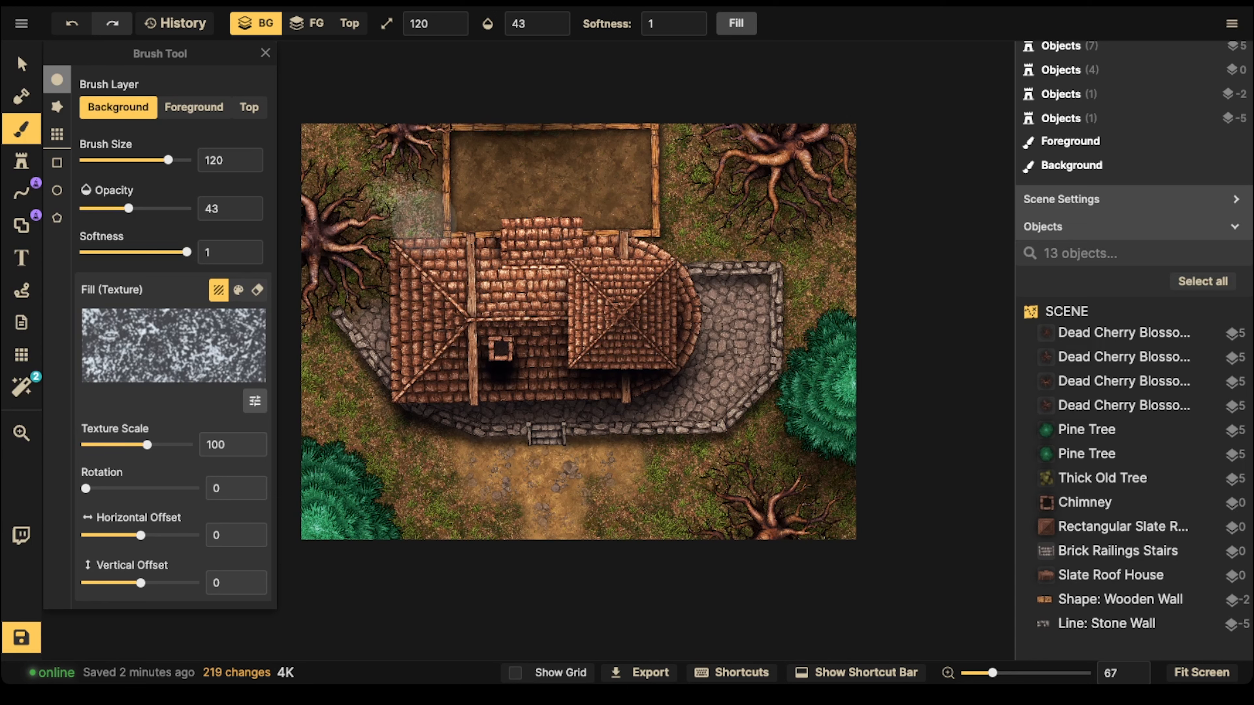
# Step: Paint light snow patches on the background across the grass around the house and the upper part of the fenced yard
pyautogui.moveTo(329, 169)
pyautogui.mouseDown()
pyautogui.moveTo(347, 138)
pyautogui.moveTo(333, 131)
pyautogui.moveTo(464, 211)
pyautogui.moveTo(312, 359)
pyautogui.moveTo(342, 389)
pyautogui.moveTo(320, 367)
pyautogui.moveTo(305, 427)
pyautogui.mouseUp()
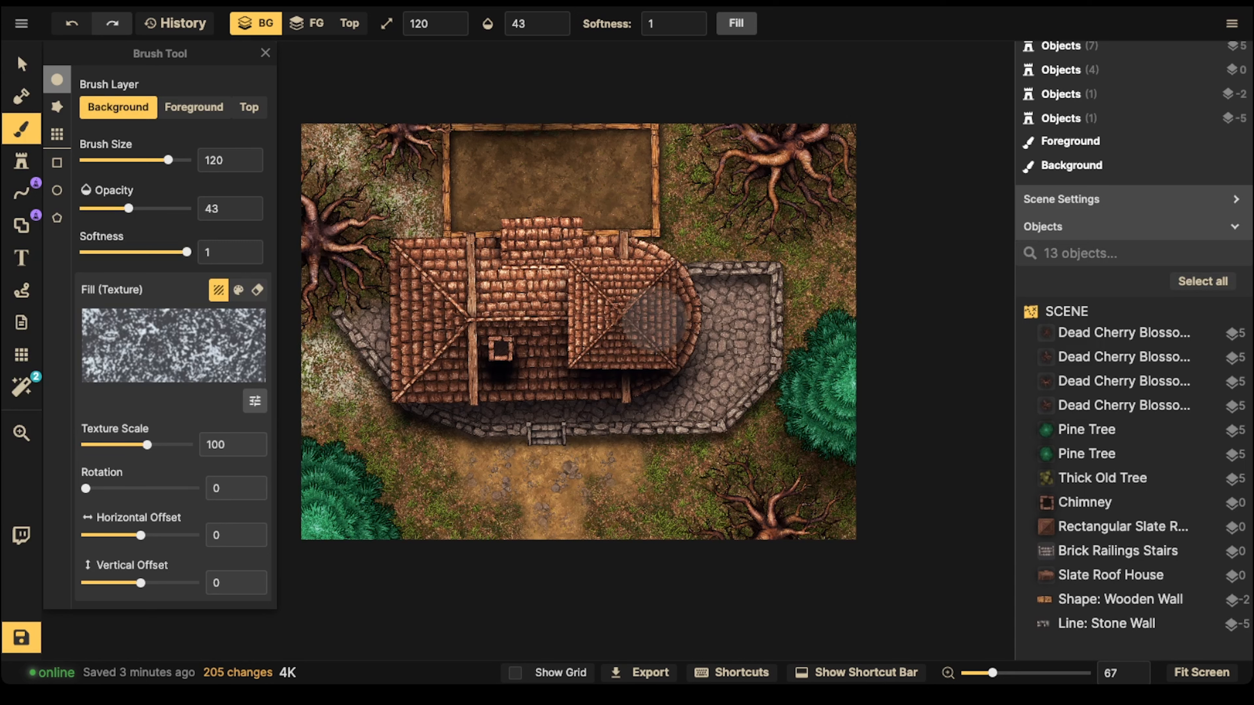
pyautogui.moveTo(852, 186)
pyautogui.mouseDown()
pyautogui.moveTo(825, 250)
pyautogui.moveTo(768, 234)
pyautogui.moveTo(855, 216)
pyautogui.moveTo(856, 193)
pyautogui.moveTo(838, 220)
pyautogui.moveTo(861, 199)
pyautogui.mouseUp()
pyautogui.moveTo(692, 197); pyautogui.dragTo(693, 162)
pyautogui.moveTo(480, 172)
pyautogui.mouseDown()
pyautogui.moveTo(469, 156)
pyautogui.moveTo(486, 180)
pyautogui.moveTo(535, 159)
pyautogui.moveTo(539, 147)
pyautogui.moveTo(523, 147)
pyautogui.moveTo(582, 148)
pyautogui.moveTo(559, 196)
pyautogui.mouseUp()
pyautogui.moveTo(454, 490)
pyautogui.mouseDown()
pyautogui.moveTo(489, 506)
pyautogui.moveTo(484, 541)
pyautogui.moveTo(455, 472)
pyautogui.moveTo(424, 484)
pyautogui.mouseUp()
pyautogui.moveTo(743, 482)
pyautogui.mouseDown()
pyautogui.moveTo(729, 473)
pyautogui.moveTo(667, 494)
pyautogui.moveTo(675, 534)
pyautogui.moveTo(787, 488)
pyautogui.mouseUp()
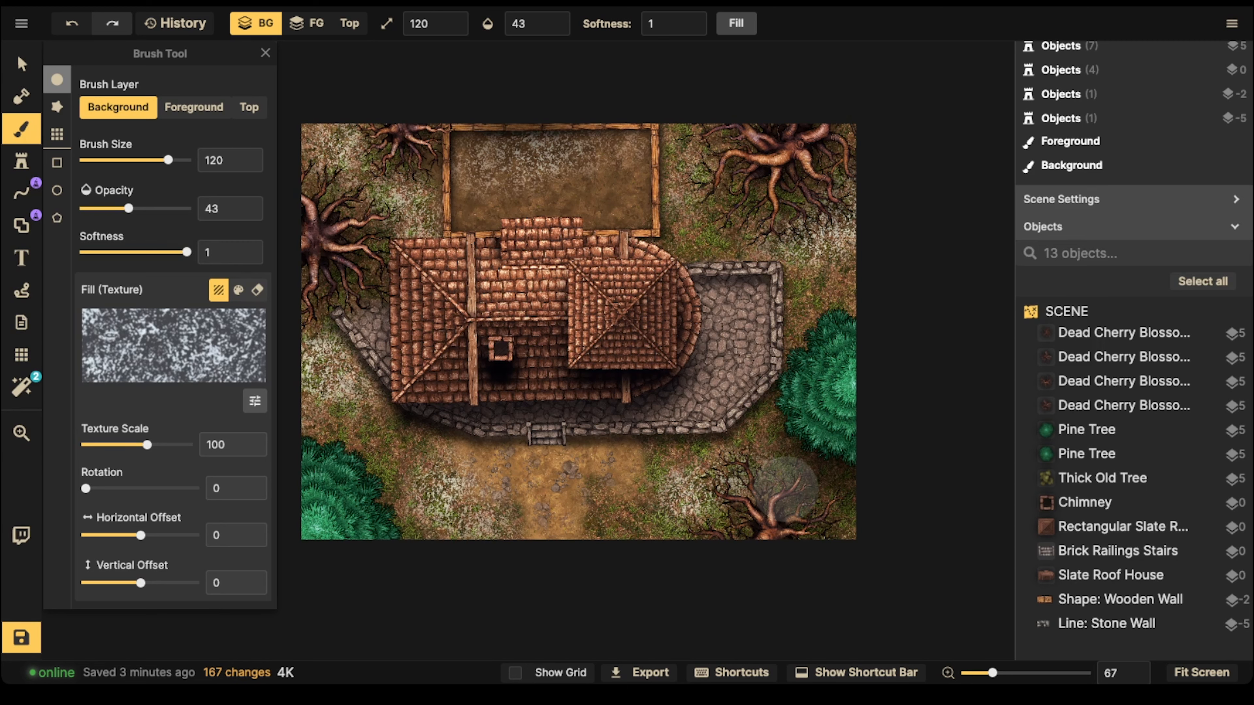
# Step: Paint light snow on the top layer over the square roof and the middle section of the house roof
pyautogui.click(249, 107)
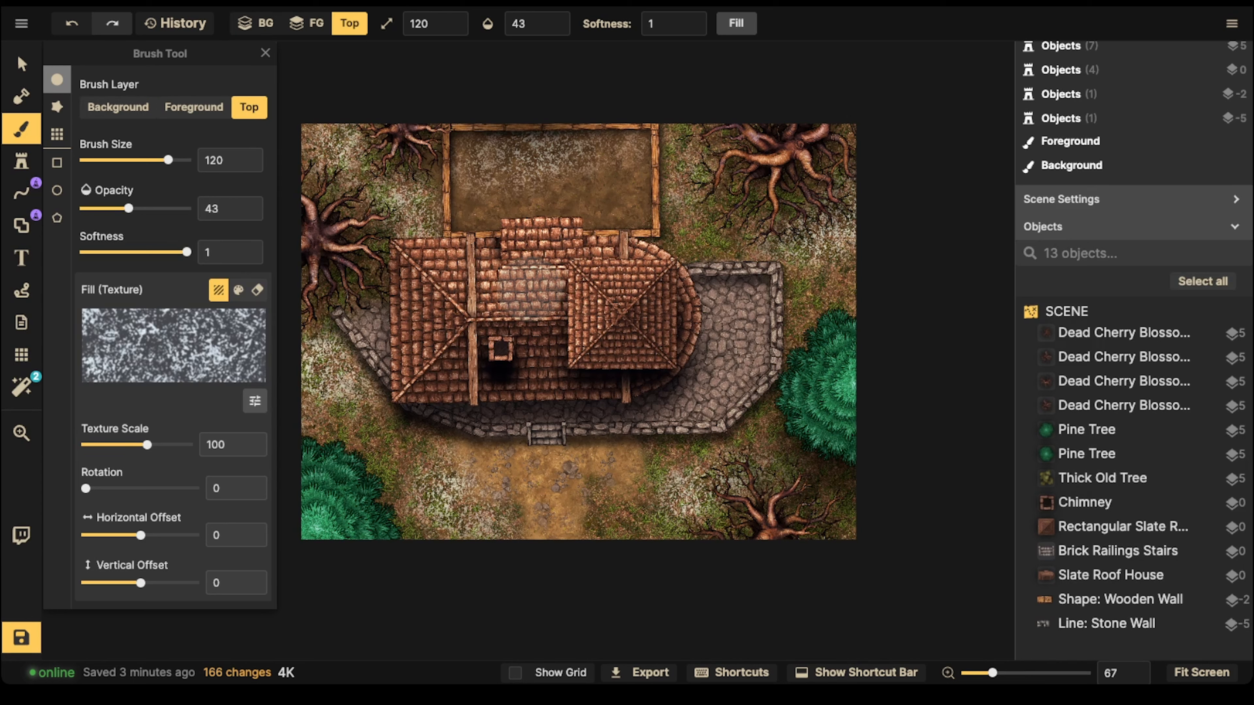
pyautogui.moveTo(603, 324); pyautogui.dragTo(609, 311)
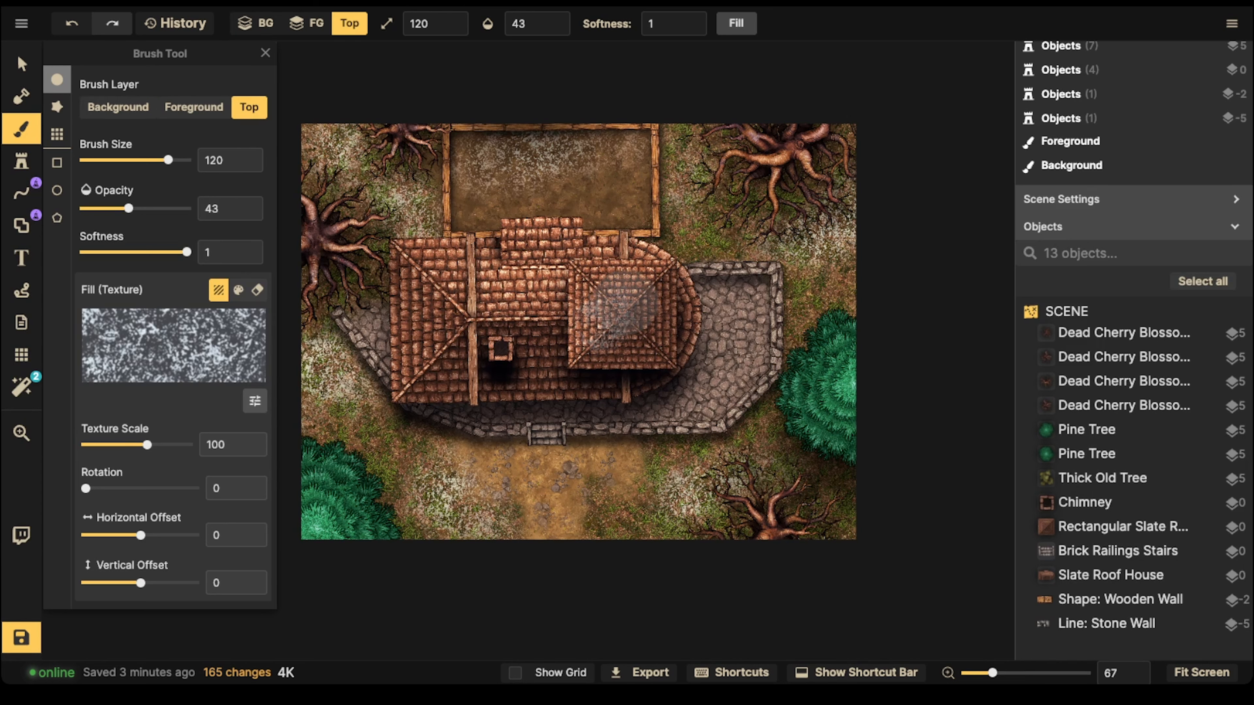
pyautogui.moveTo(513, 302); pyautogui.dragTo(452, 284)
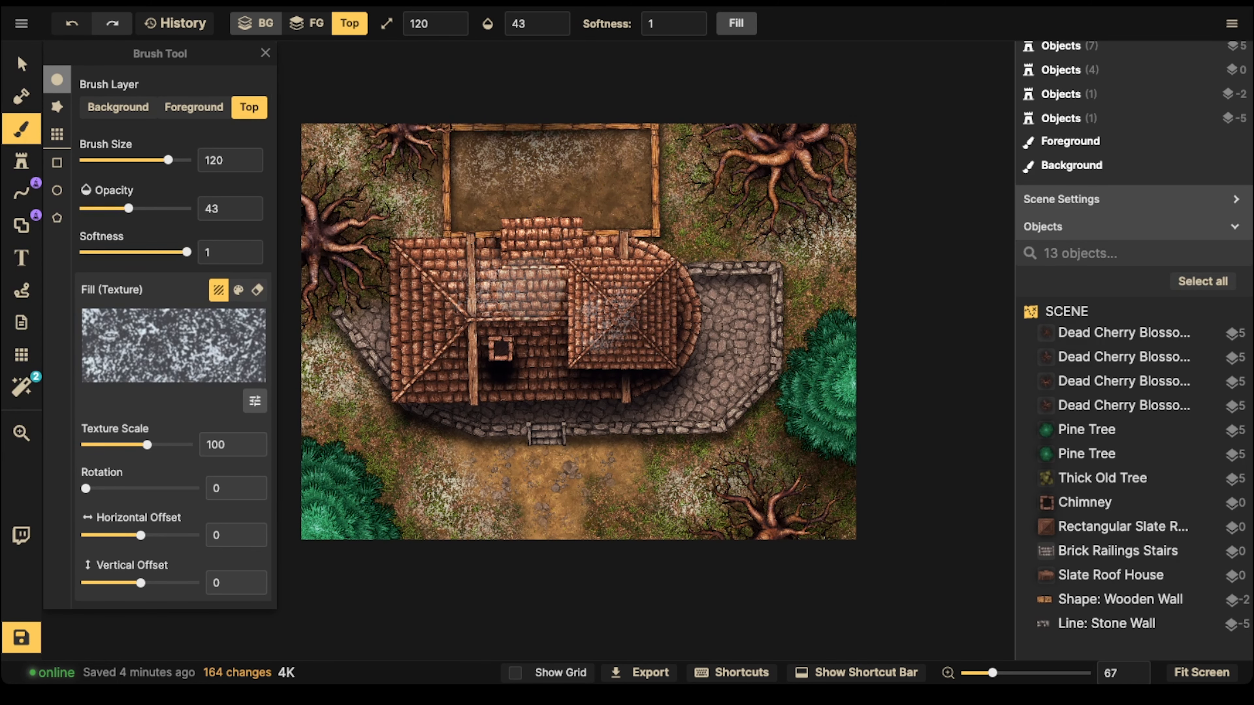
# Step: Switch the brush to the background layer with the brightest Parchment World Snow alpha texture and a size of 90
pyautogui.click(255, 24)
pyautogui.click(173, 346)
pyautogui.scroll(3, 434, 207)
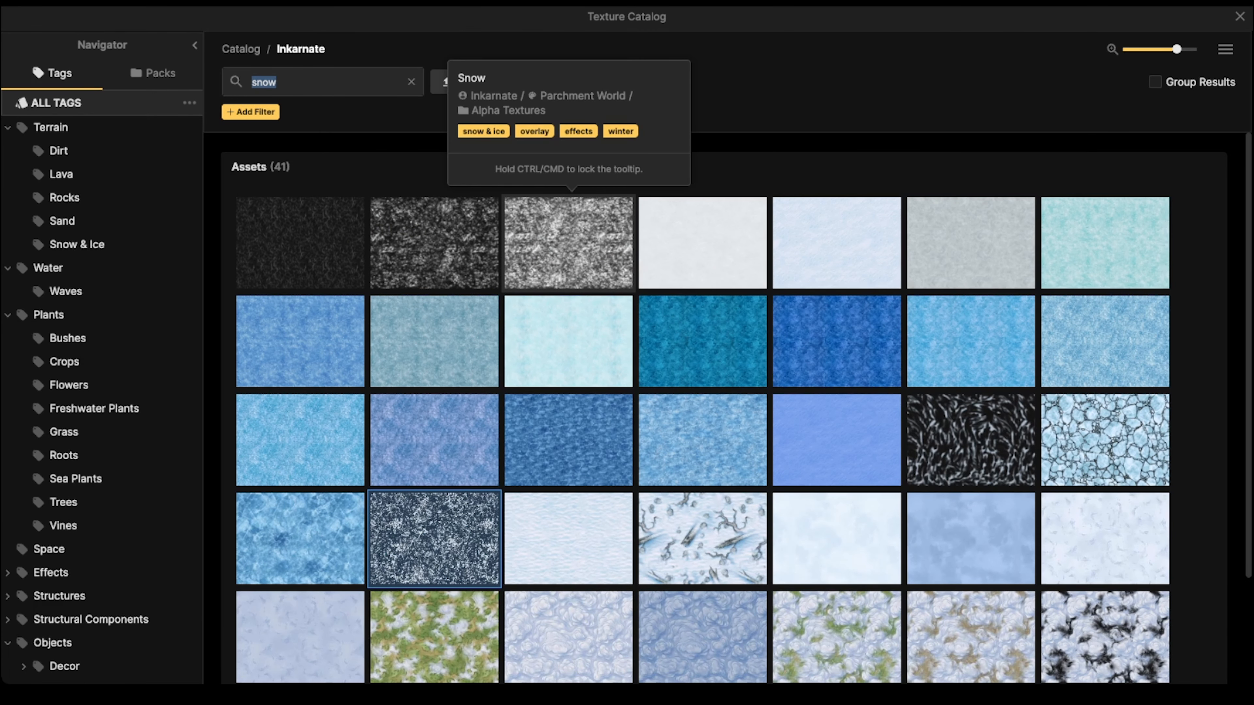
pyautogui.click(567, 232)
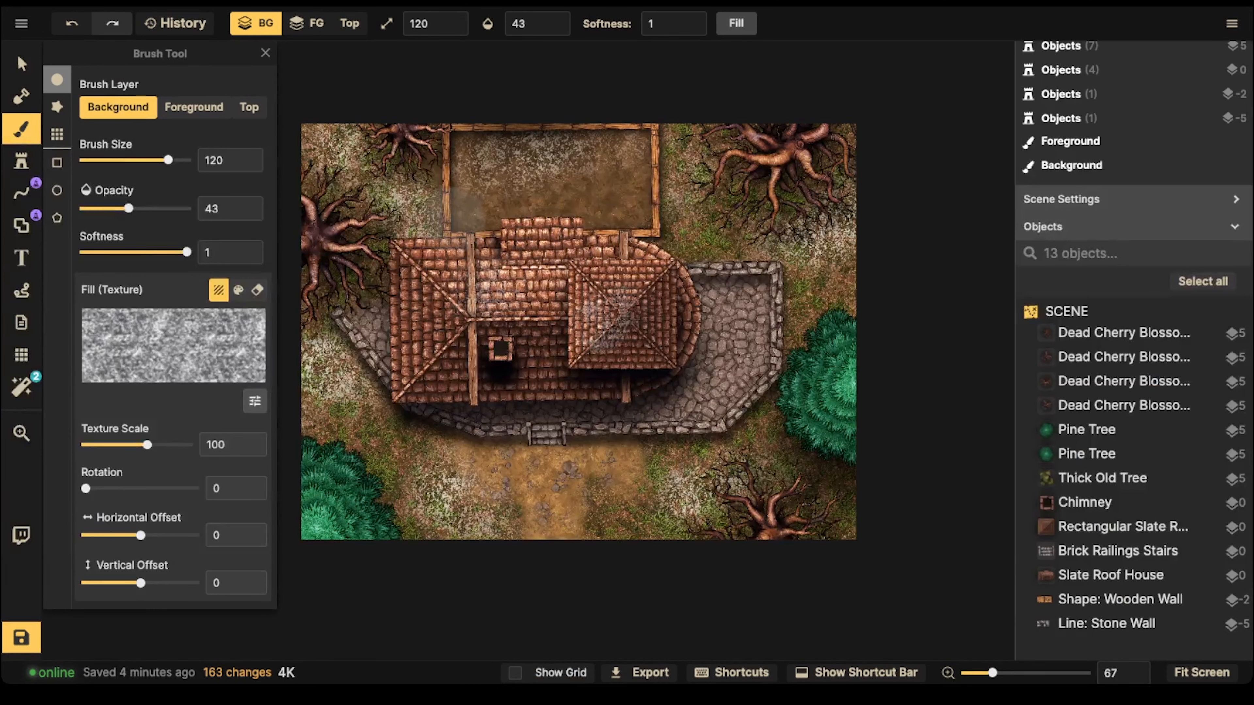
pyautogui.press('[')
pyautogui.press('[')
pyautogui.press('[')
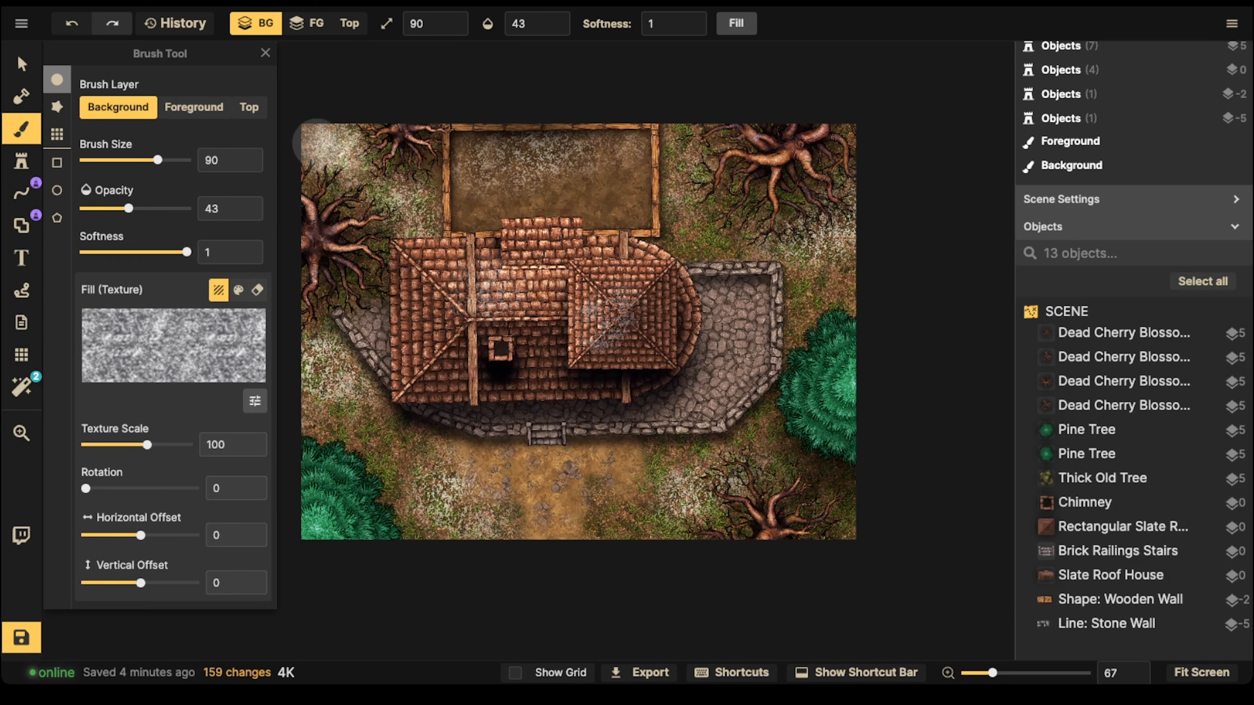
# Step: Paint bright snow on the background over the grass between the dead trees and the fenced yard in the map's upper-left area
pyautogui.hotkey('ctrl', 'z')
pyautogui.hotkey('ctrl', 'z')
pyautogui.hotkey('ctrl', 'z')
pyautogui.hotkey('ctrl', 'z')
pyautogui.hotkey('ctrl', 'z')
pyautogui.hotkey('ctrl', 'z')
pyautogui.hotkey('ctrl', 'z')
pyautogui.hotkey('ctrl', 'z')
pyautogui.hotkey('ctrl', 'z')
pyautogui.hotkey('ctrl', 'z')
pyautogui.hotkey('ctrl', 'z')
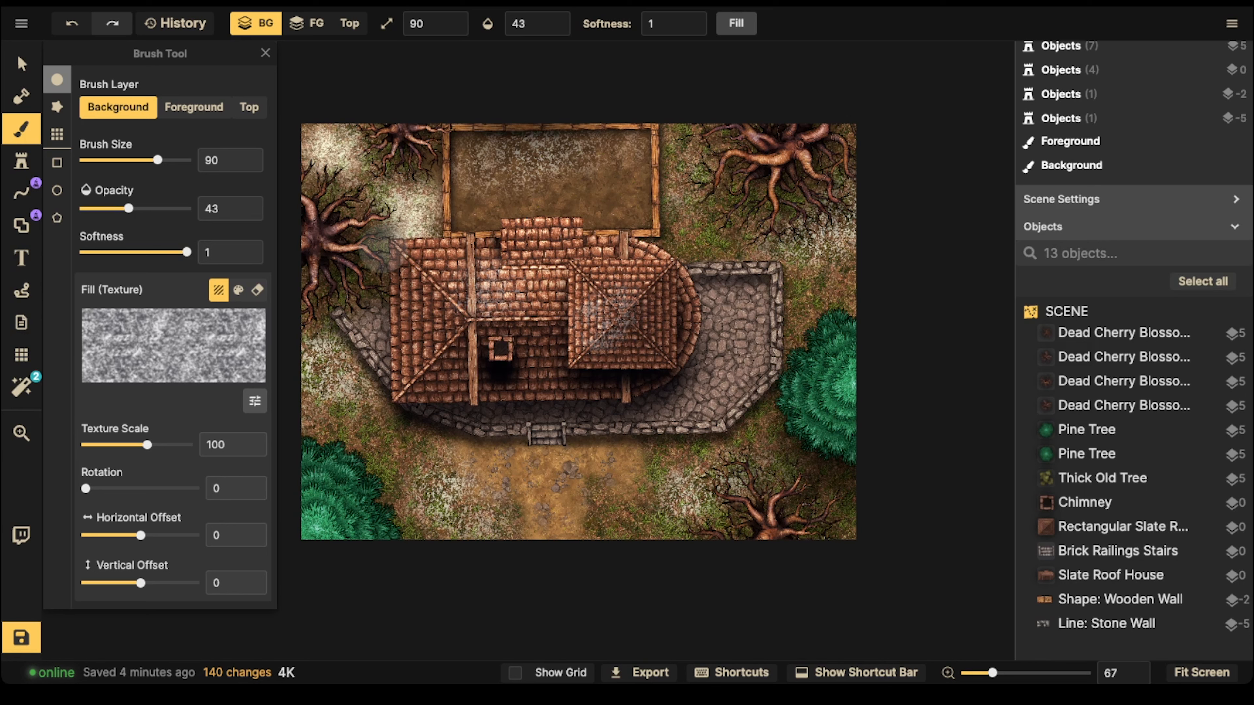
pyautogui.hotkey('ctrl', 'z')
pyautogui.hotkey('ctrl', 'z')
pyautogui.hotkey('ctrl', 'z')
pyautogui.hotkey('ctrl', 'z')
pyautogui.hotkey('ctrl', 'z')
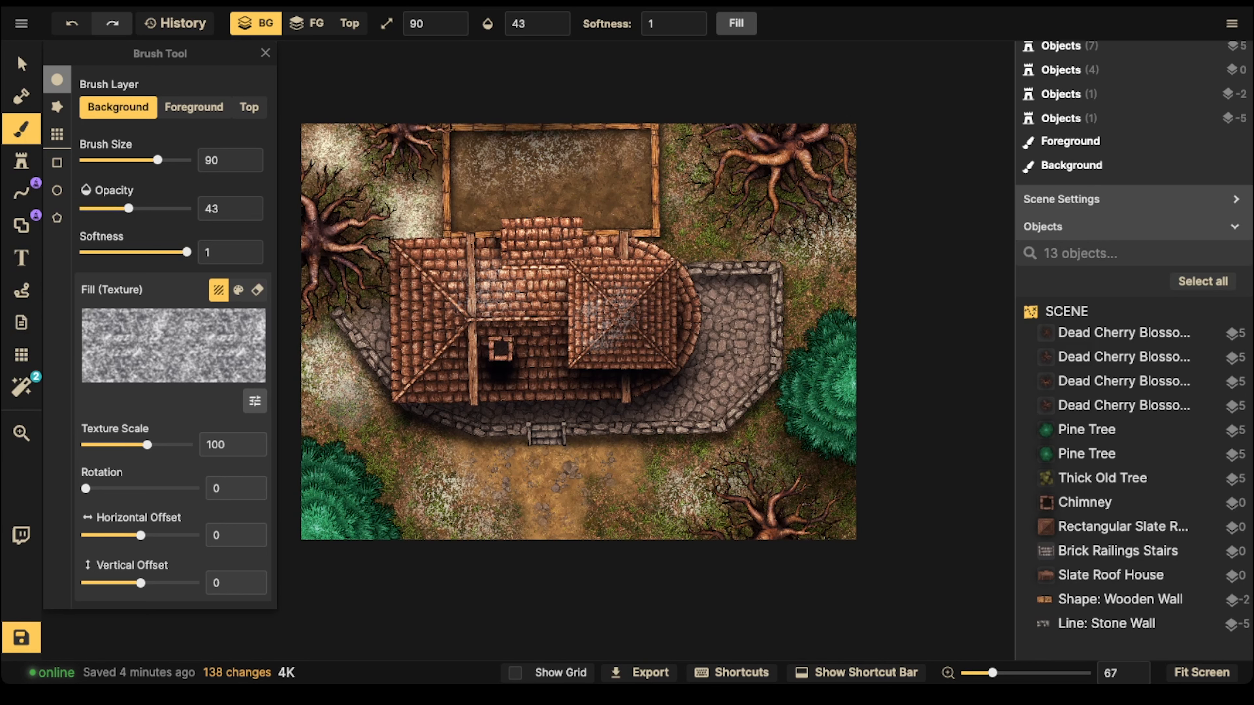
# Step: Paint bright snow on the background along the map's left edge and over the lower-left ground beside the dirt path
pyautogui.hotkey('ctrl', 'z')
pyautogui.hotkey('ctrl', 'z')
pyautogui.hotkey('ctrl', 'z')
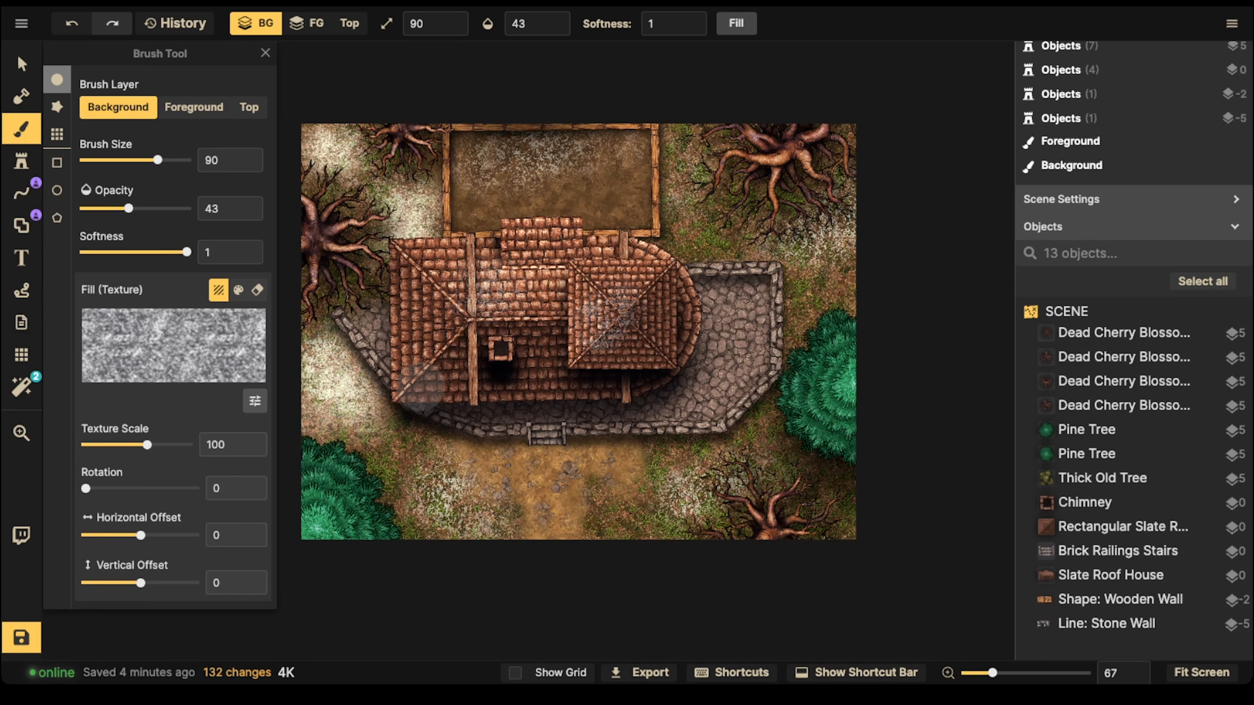
pyautogui.hotkey('ctrl', 'z')
pyautogui.hotkey('ctrl', 'z')
pyautogui.hotkey('ctrl', 'z')
pyautogui.hotkey('ctrl', 'z')
pyautogui.hotkey('ctrl', 'z')
pyautogui.hotkey('ctrl', 'z')
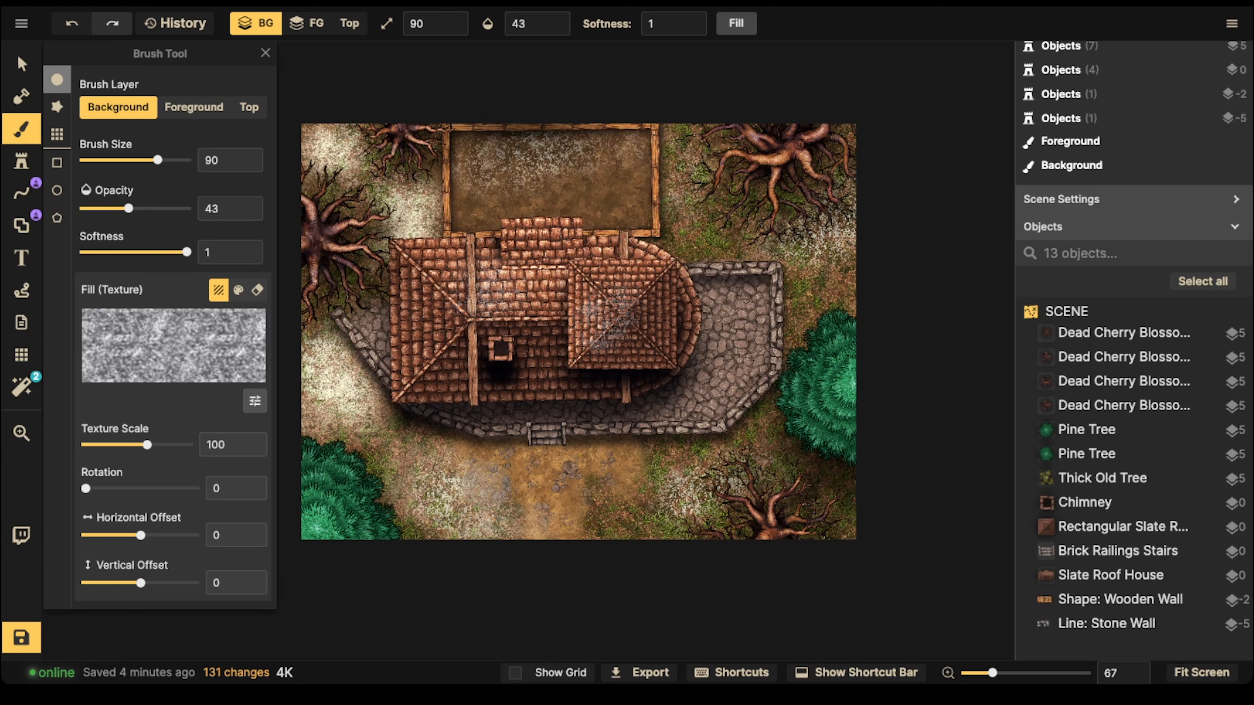
# Step: Paint bright snow on the background across the upper part of the fenced yard
pyautogui.hotkey('ctrl', 'z')
pyautogui.hotkey('ctrl', 'z')
pyautogui.hotkey('ctrl', 'z')
pyautogui.hotkey('ctrl', 'z')
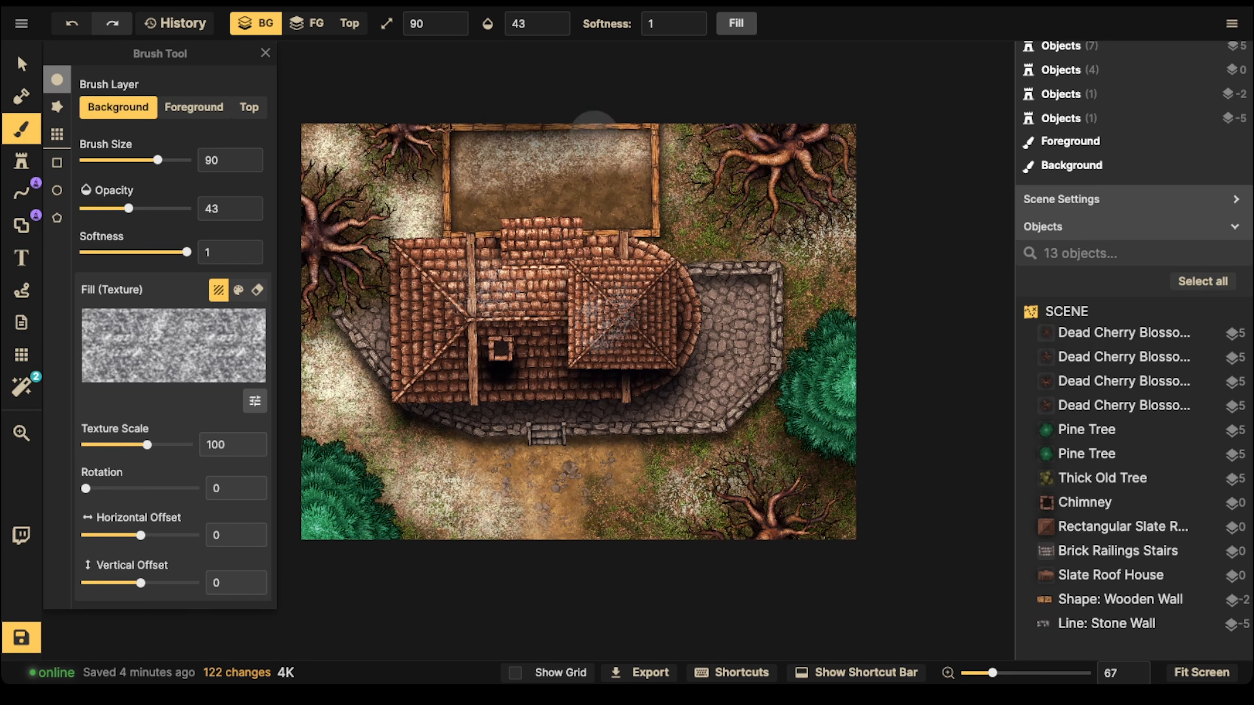
pyautogui.hotkey('ctrl', 'z')
pyautogui.hotkey('ctrl', 'z')
pyautogui.hotkey('ctrl', 'z')
pyautogui.hotkey('ctrl', 'z')
# Step: Paint bright snow on the background over the ground around the map's upper-right dead tree
pyautogui.hotkey('ctrl', 'z')
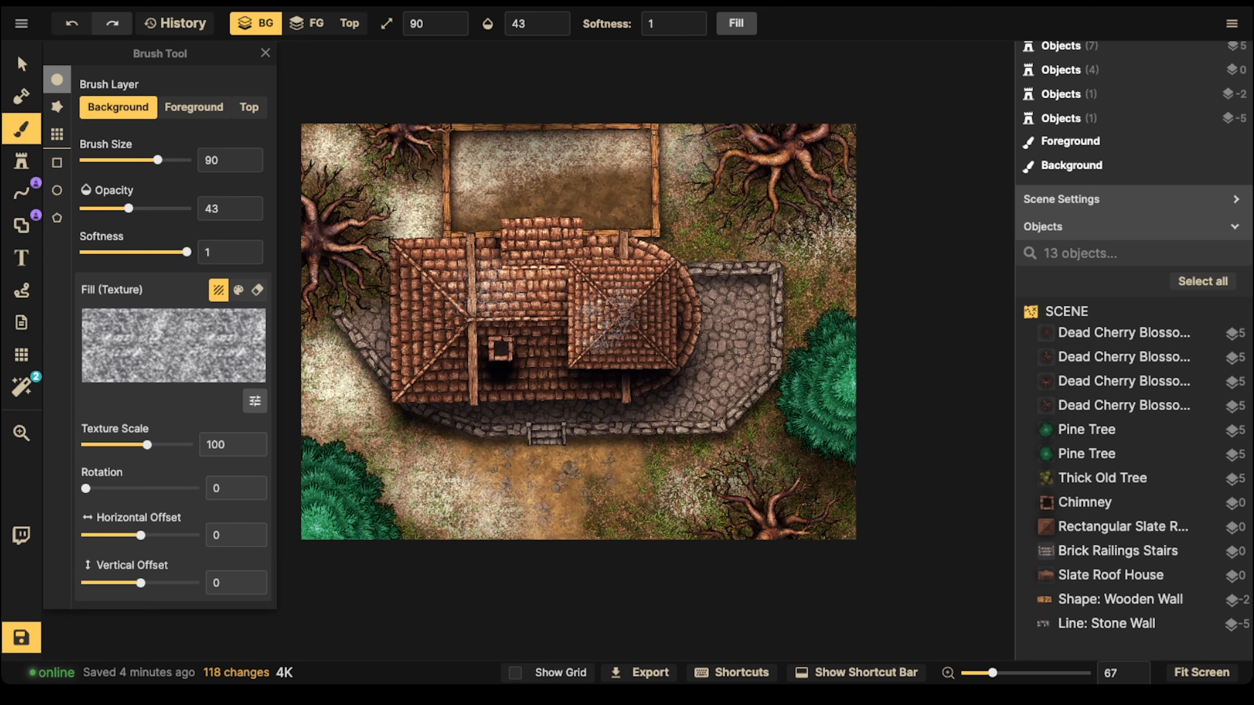
pyautogui.hotkey('ctrl', 'z')
pyautogui.hotkey('ctrl', 'z')
pyautogui.hotkey('ctrl', 'z')
pyautogui.hotkey('ctrl', 'z')
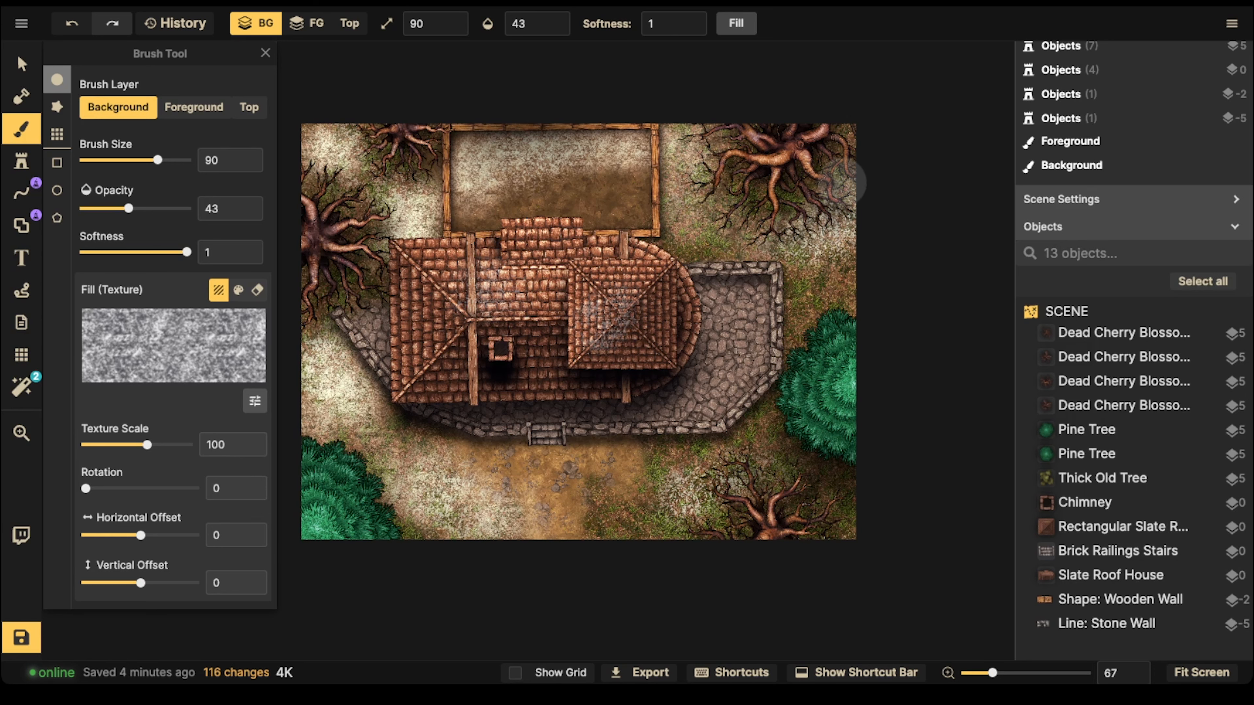
# Step: Paint bright snow on the background over the ground around the map's lower-right dead tree
pyautogui.hotkey('ctrl', 'z')
pyautogui.hotkey('ctrl', 'z')
pyautogui.hotkey('ctrl', 'z')
pyautogui.hotkey('ctrl', 'z')
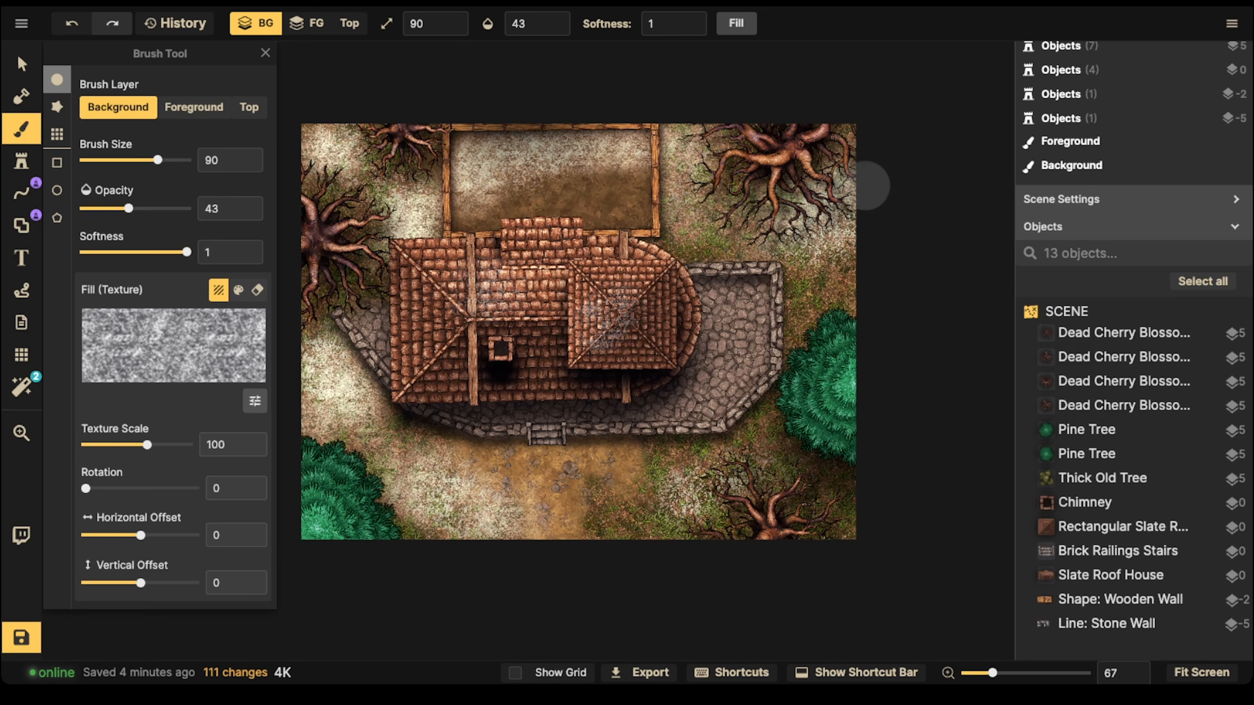
pyautogui.hotkey('ctrl', 'z')
pyautogui.hotkey('ctrl', 'z')
pyautogui.hotkey('ctrl', 'z')
pyautogui.hotkey('ctrl', 'z')
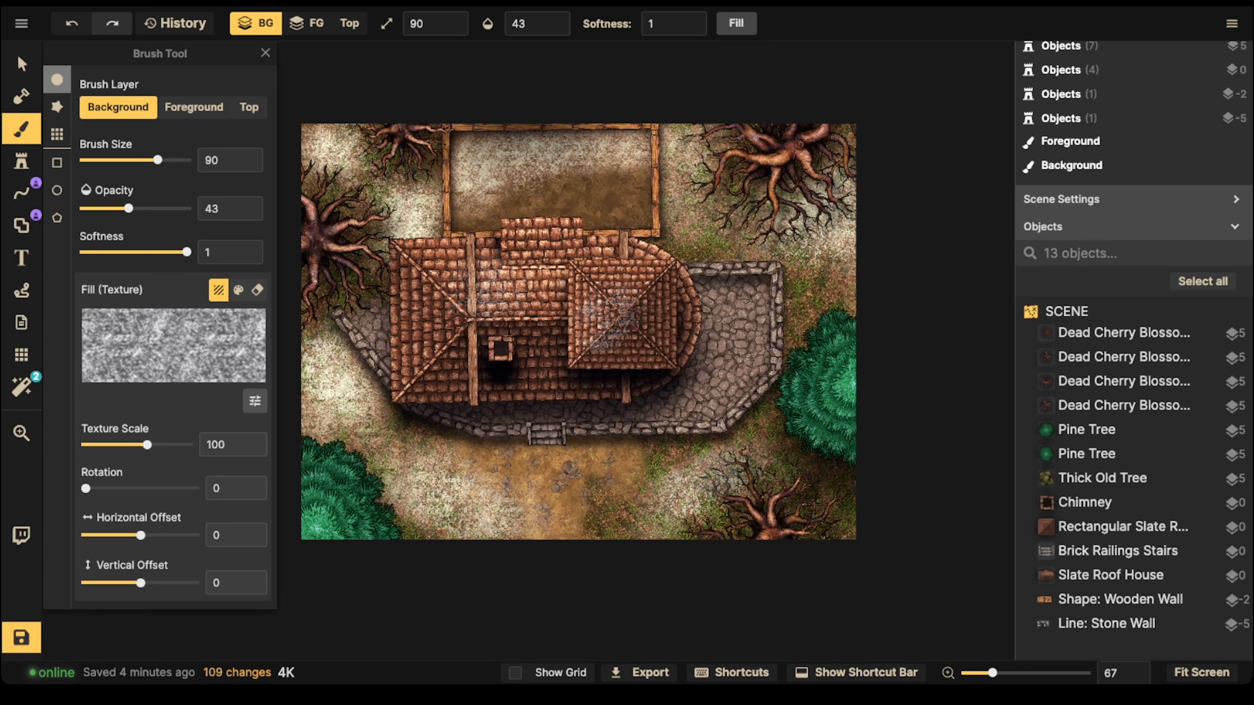
pyautogui.hotkey('ctrl', 'z')
pyautogui.hotkey('ctrl', 'z')
pyautogui.hotkey('ctrl', 'z')
pyautogui.hotkey('ctrl', 'z')
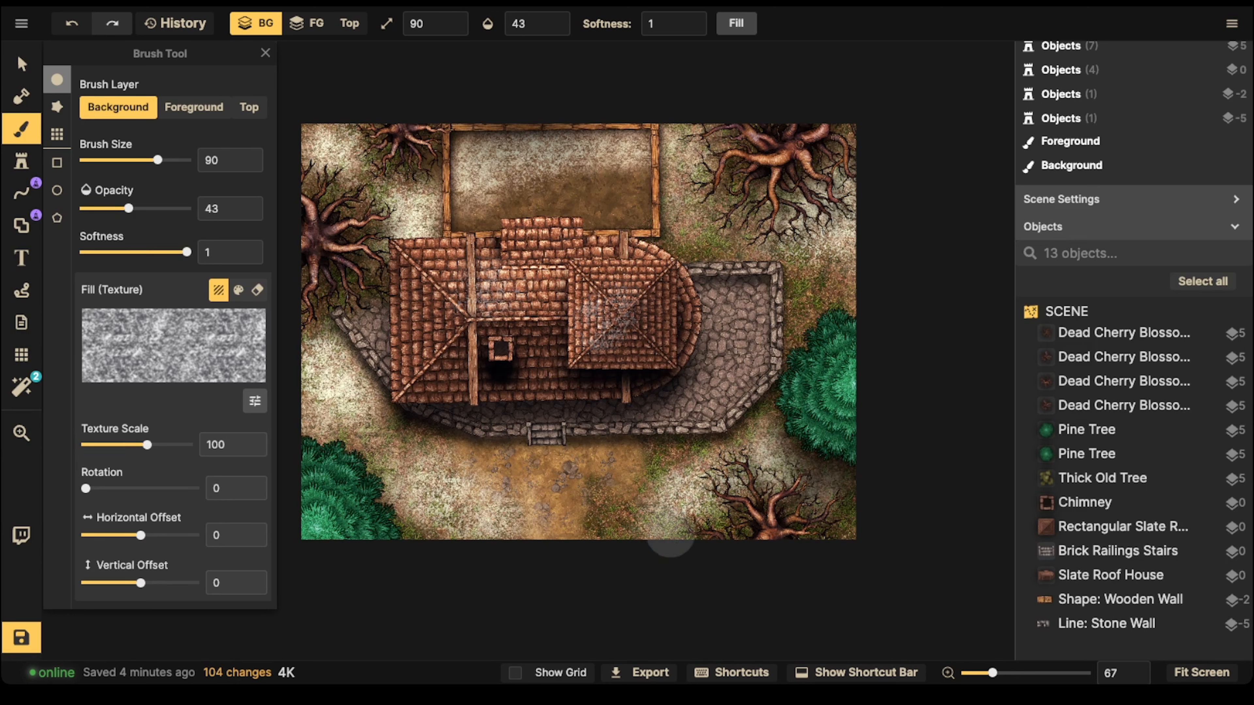
# Step: Paint snow on the top layer over both green pine trees
pyautogui.click(249, 108)
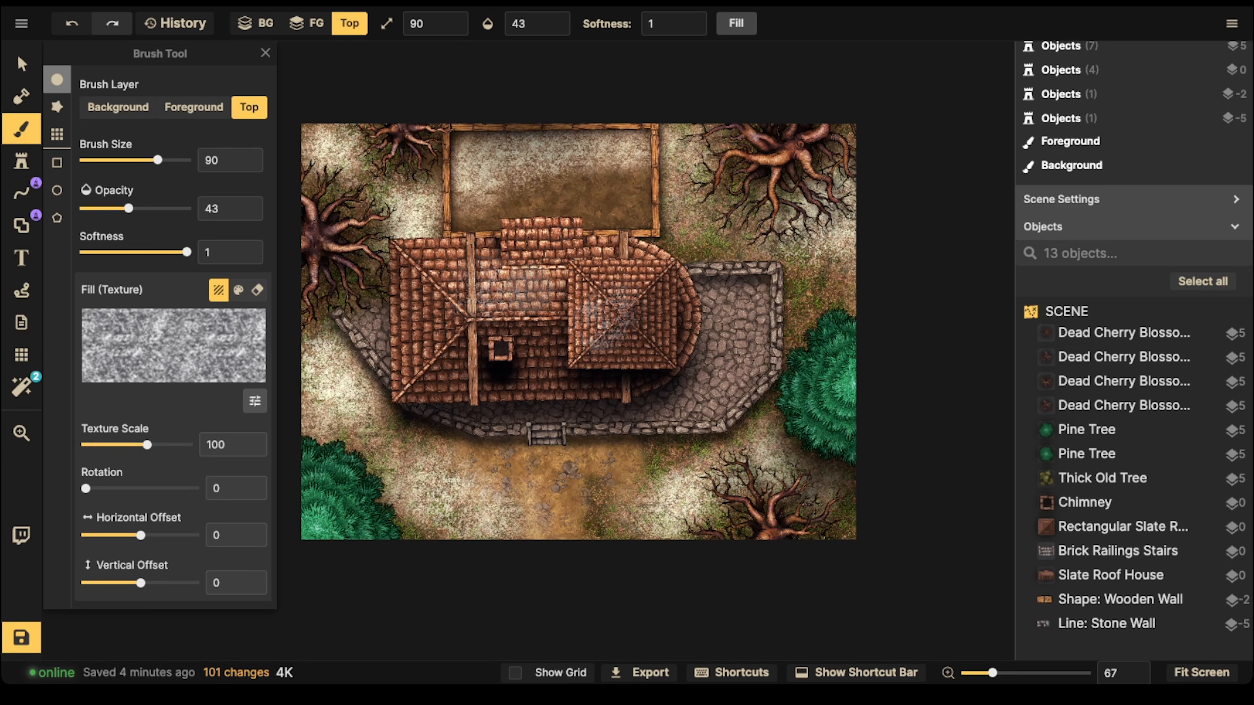
pyautogui.moveTo(330, 503); pyautogui.dragTo(349, 532)
pyautogui.moveTo(334, 501); pyautogui.dragTo(368, 539)
pyautogui.hotkey('ctrl', 'z')
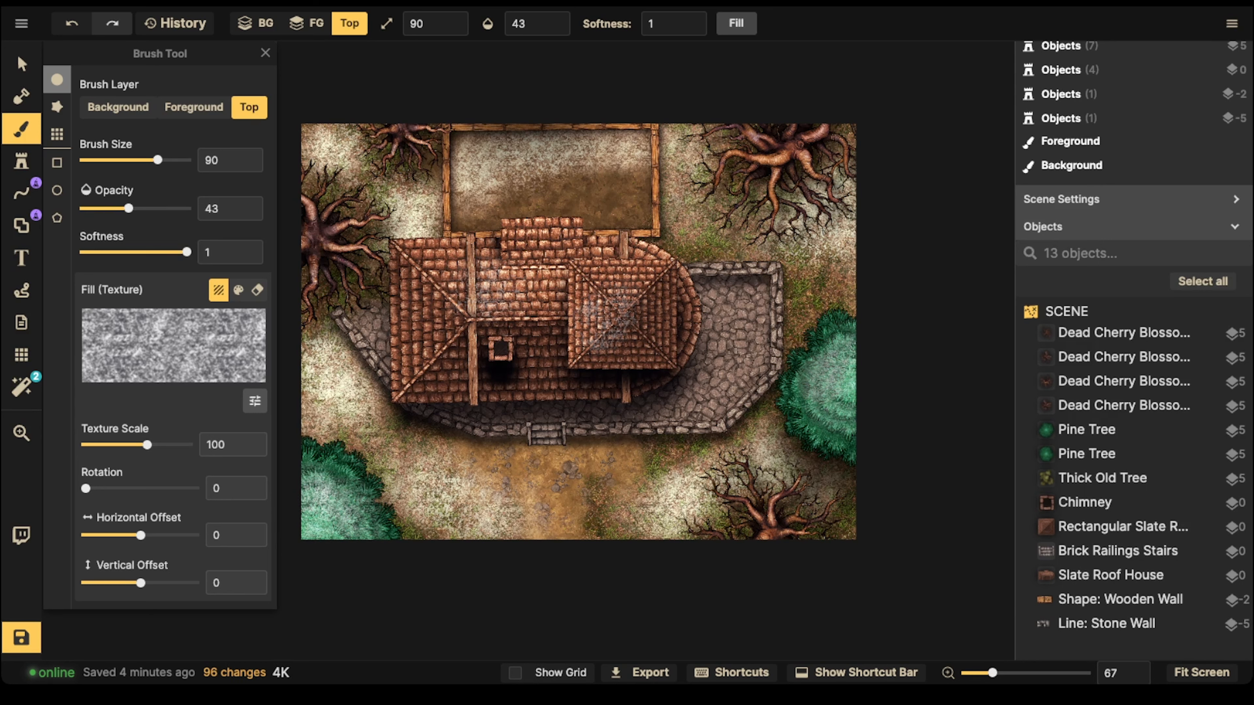
# Step: Dab snow on the top layer over the centres of the upper-right, upper-left and left-edge dead trees
pyautogui.click(785, 150)
pyautogui.moveTo(785, 151)
pyautogui.mouseDown()
pyautogui.moveTo(765, 154)
pyautogui.moveTo(799, 137)
pyautogui.moveTo(792, 126)
pyautogui.moveTo(775, 172)
pyautogui.mouseUp()
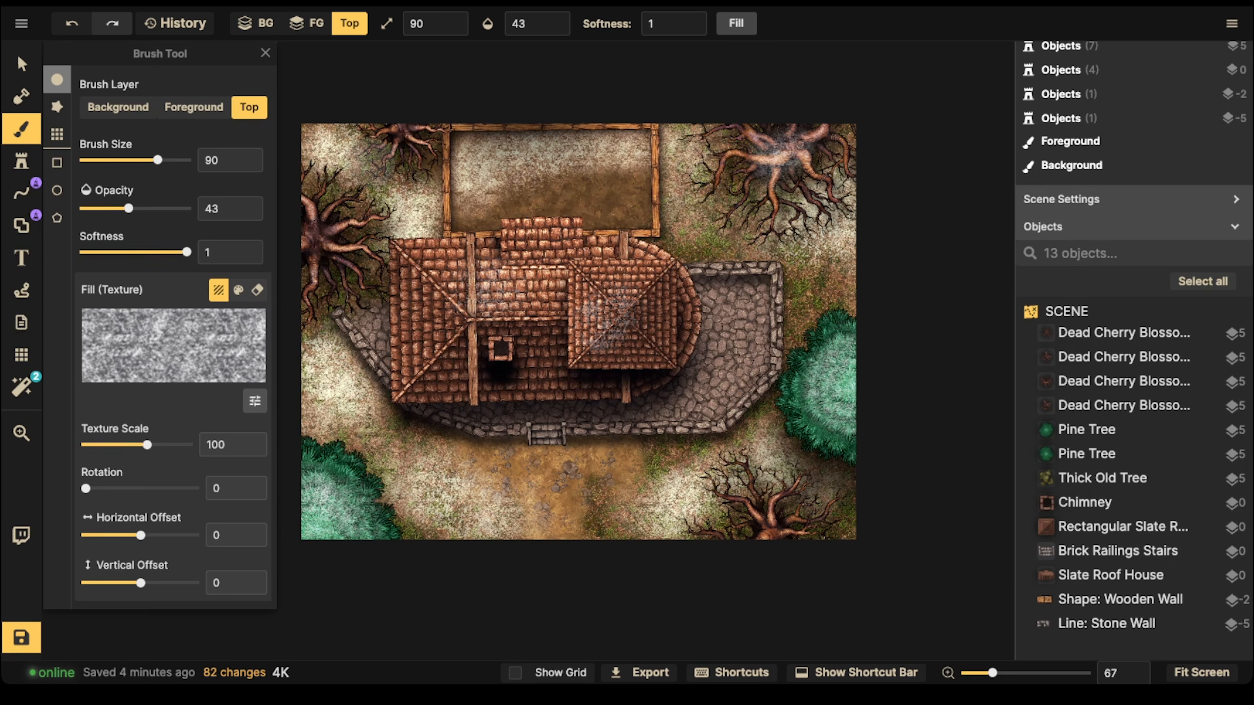
pyautogui.click(407, 124)
pyautogui.click(317, 237)
# Step: Paint snow on the top layer over the house roof sections, including the square roof, the rear extension and the left gable
pyautogui.click(545, 295)
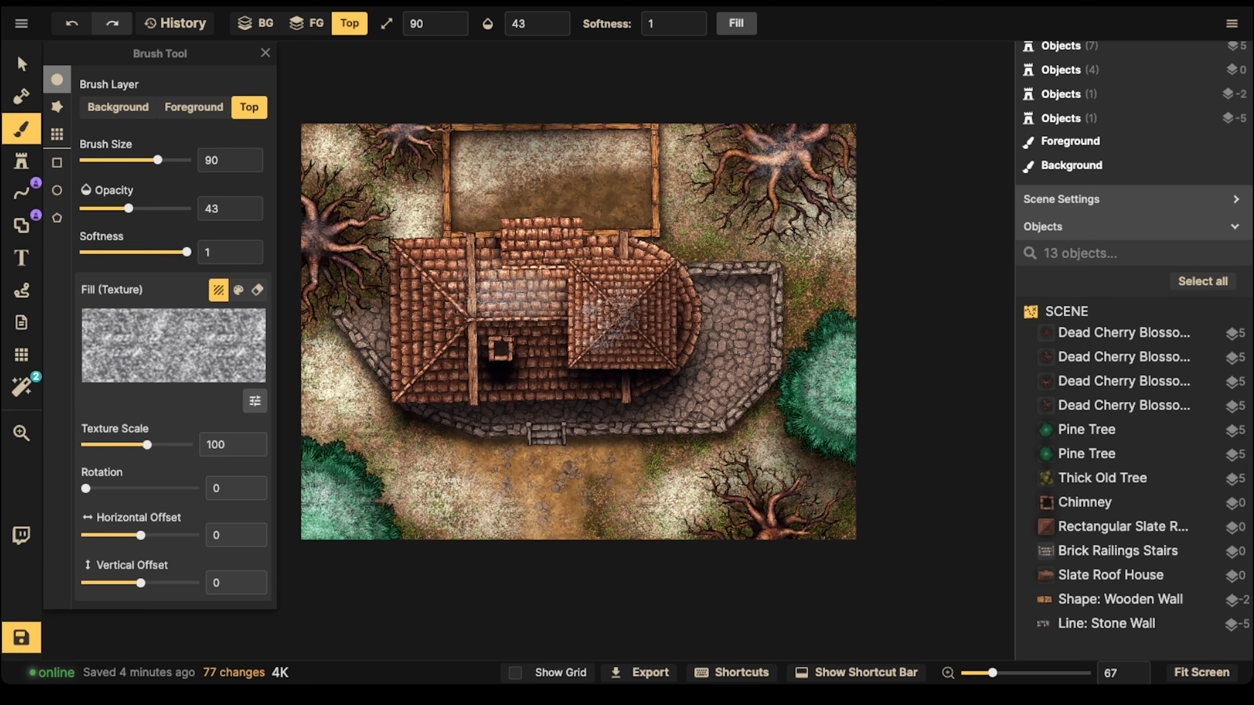
pyautogui.moveTo(503, 296)
pyautogui.mouseDown()
pyautogui.moveTo(467, 277)
pyautogui.moveTo(436, 321)
pyautogui.moveTo(432, 366)
pyautogui.moveTo(446, 357)
pyautogui.mouseUp()
pyautogui.moveTo(615, 316); pyautogui.dragTo(647, 290)
pyautogui.moveTo(529, 230)
pyautogui.mouseDown()
pyautogui.moveTo(543, 246)
pyautogui.moveTo(567, 240)
pyautogui.mouseUp()
pyautogui.moveTo(530, 349)
pyautogui.mouseDown()
pyautogui.moveTo(532, 379)
pyautogui.moveTo(547, 335)
pyautogui.moveTo(546, 361)
pyautogui.mouseUp()
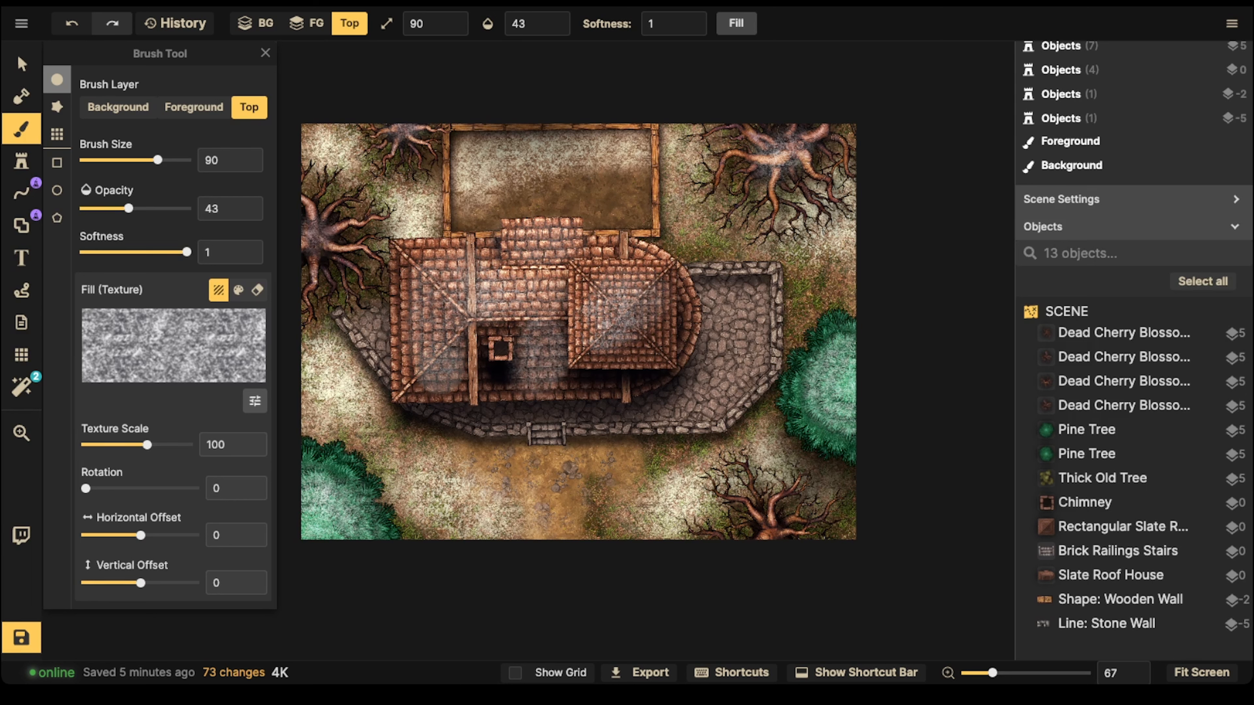
pyautogui.moveTo(440, 370)
pyautogui.mouseDown()
pyautogui.moveTo(419, 330)
pyautogui.moveTo(424, 272)
pyautogui.mouseUp()
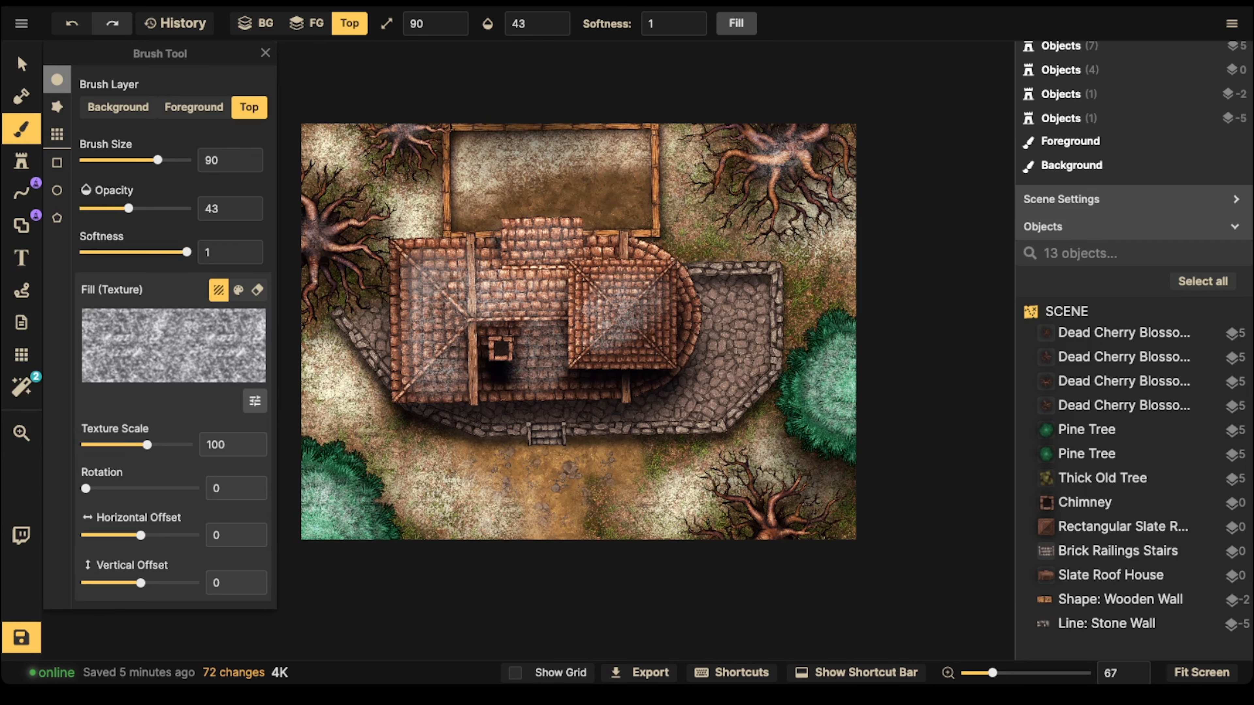
# Step: Switch to the medium-brightness snow alpha texture and dust the top layer over the yard, stone paving, roofs and trees
pyautogui.click(173, 345)
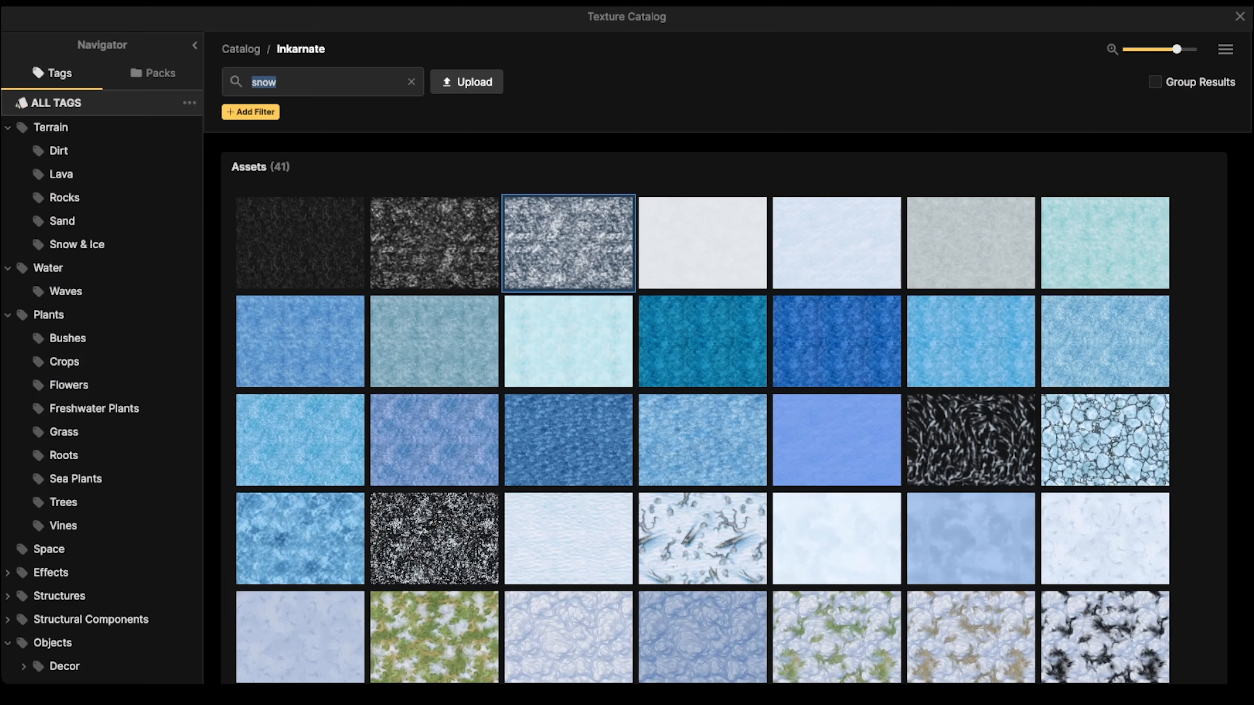
pyautogui.click(434, 244)
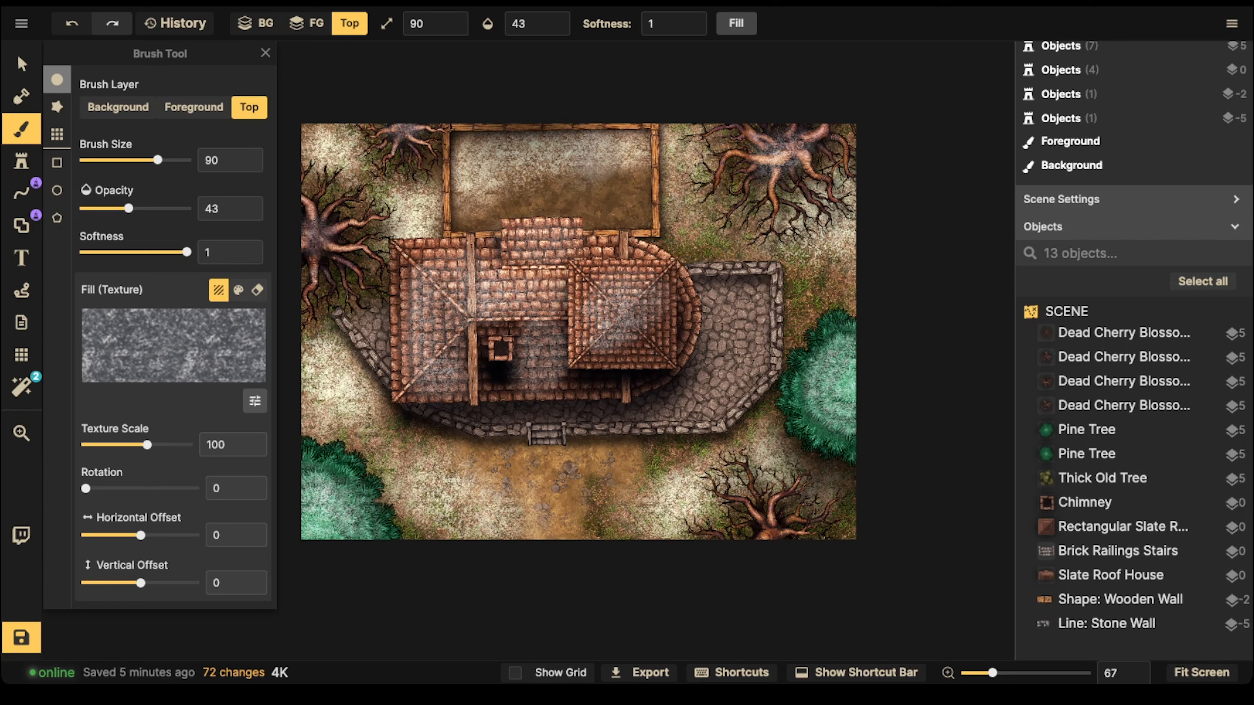
pyautogui.moveTo(538, 192)
pyautogui.mouseDown()
pyautogui.moveTo(632, 159)
pyautogui.moveTo(600, 126)
pyautogui.moveTo(496, 129)
pyautogui.moveTo(428, 219)
pyautogui.moveTo(328, 105)
pyautogui.moveTo(438, 242)
pyautogui.moveTo(340, 399)
pyautogui.mouseUp()
pyautogui.click(405, 423)
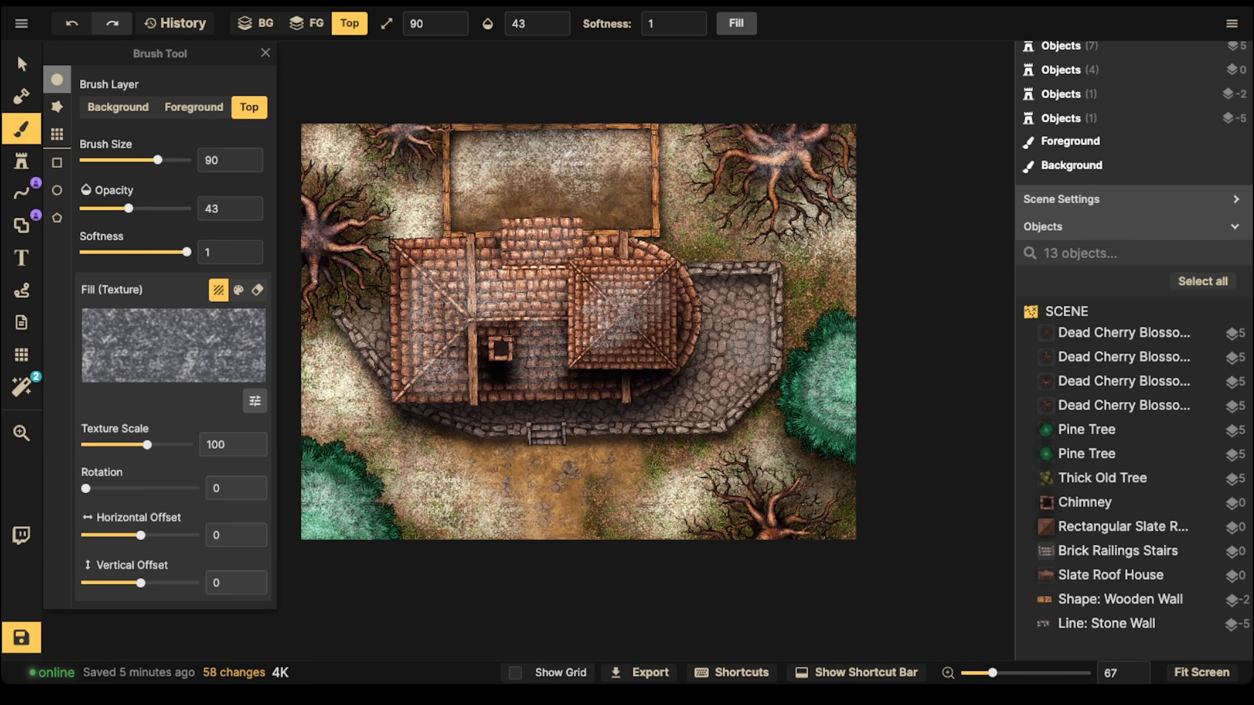
pyautogui.click(783, 455)
pyautogui.moveTo(785, 457); pyautogui.dragTo(847, 490)
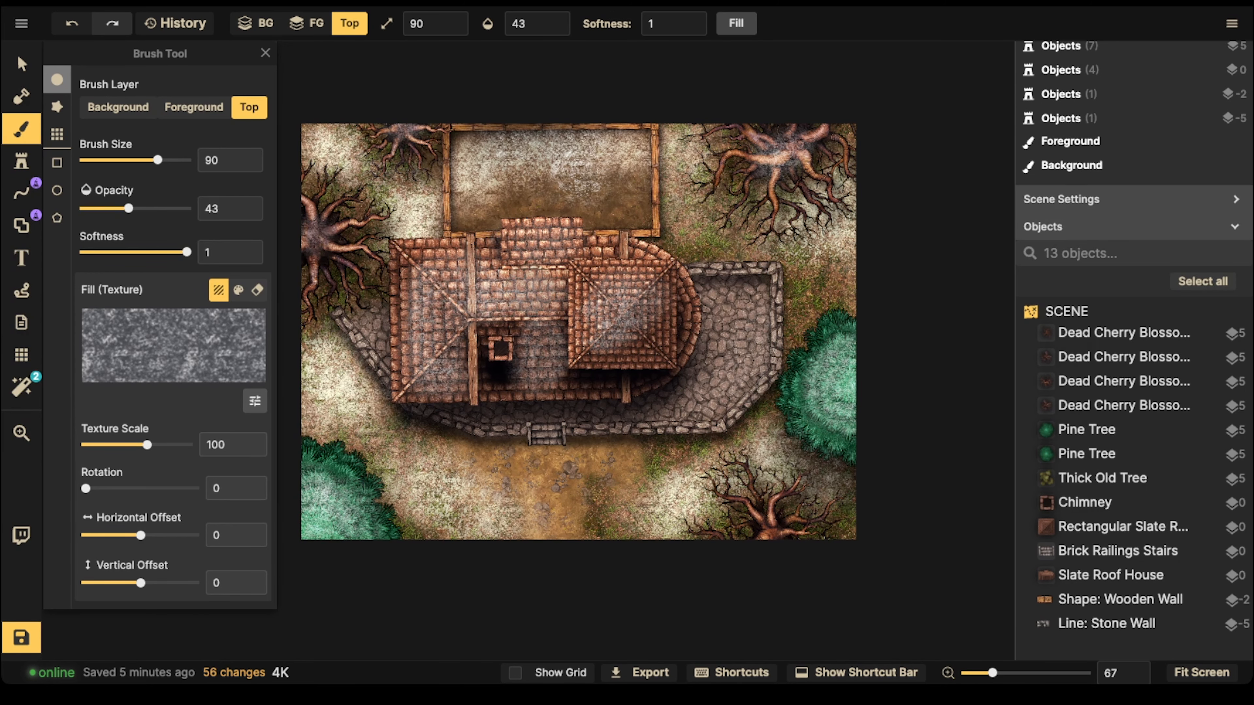
# Step: Load the plain pale rippled snow texture from the Fantasy Battlemaps pack into the brush
pyautogui.click(173, 346)
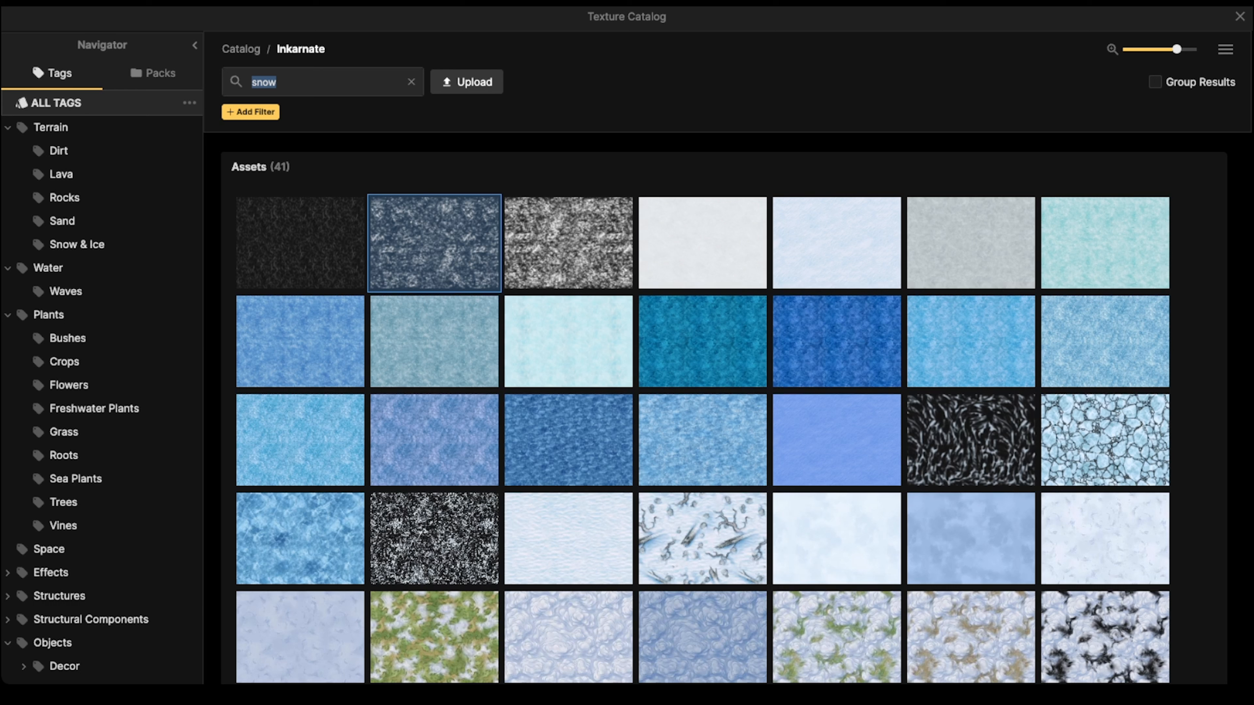
pyautogui.scroll(-6, 98, 346)
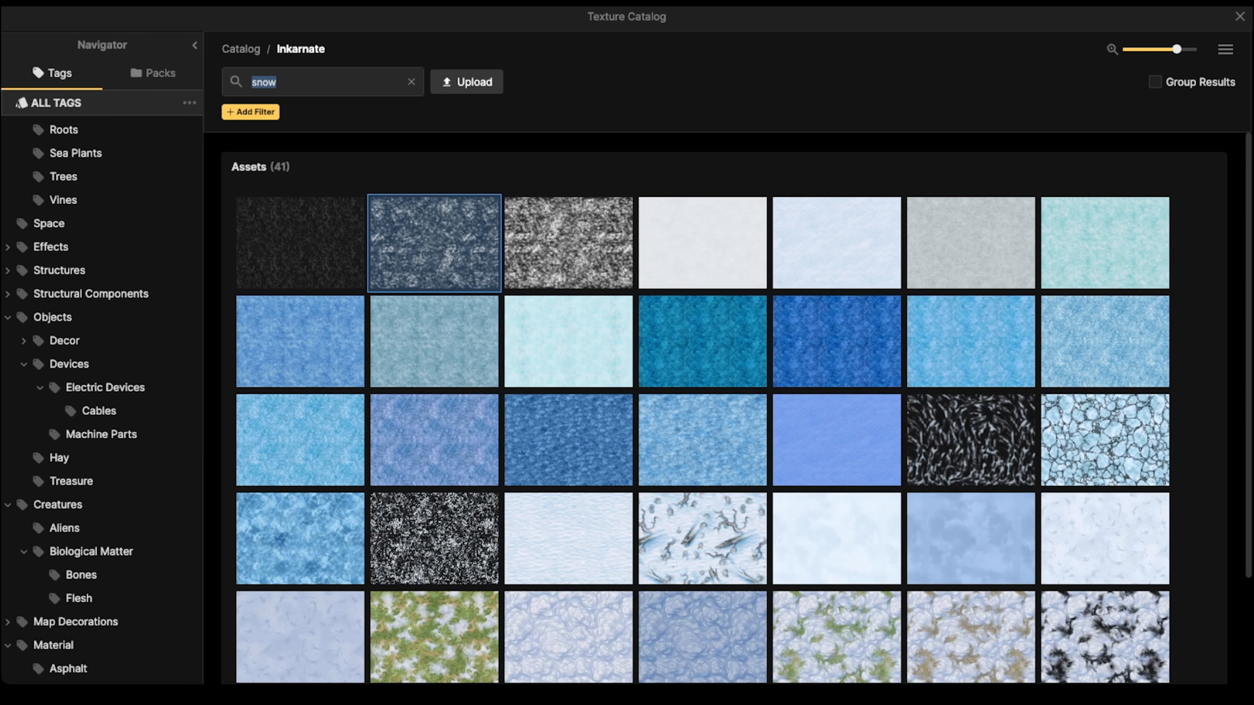
pyautogui.click(154, 72)
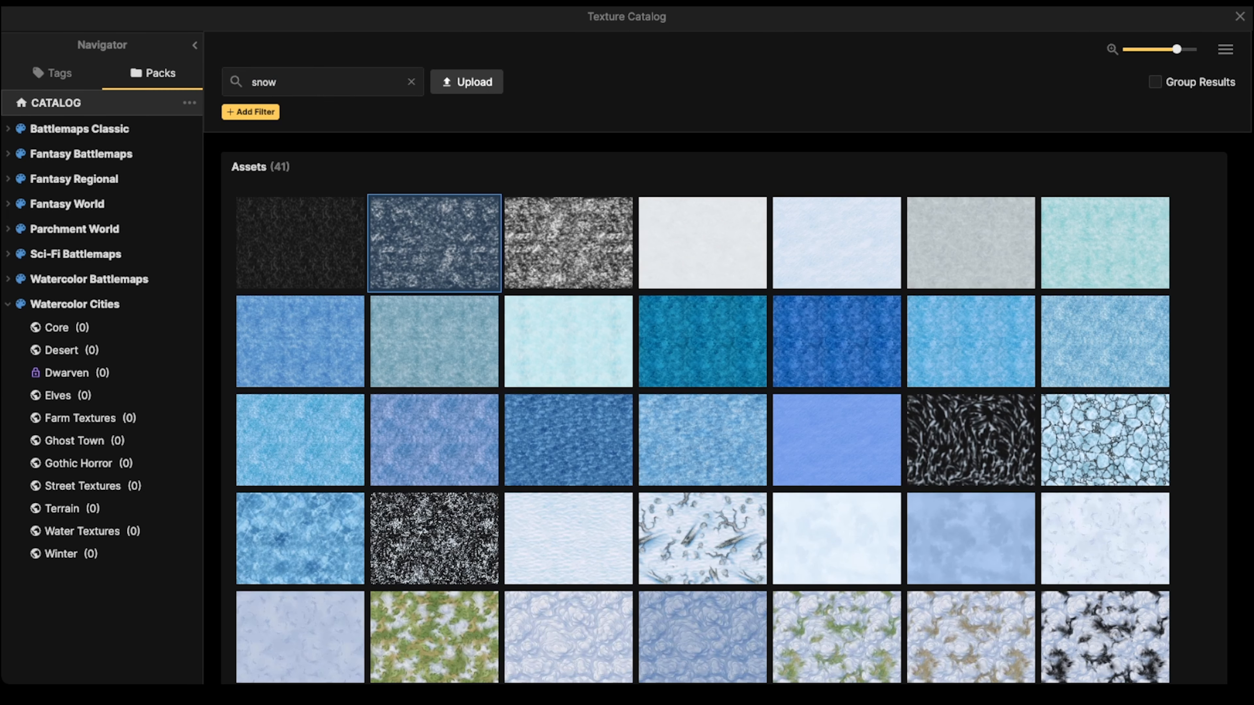
pyautogui.click(81, 154)
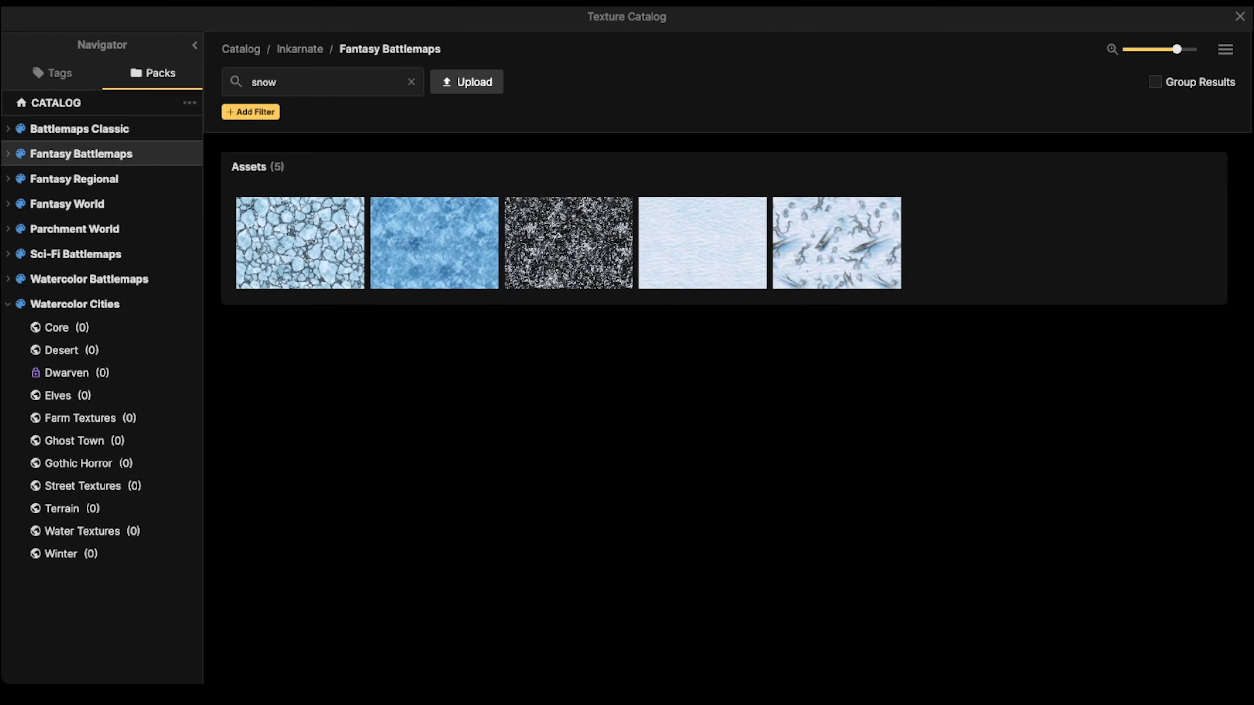
pyautogui.click(703, 242)
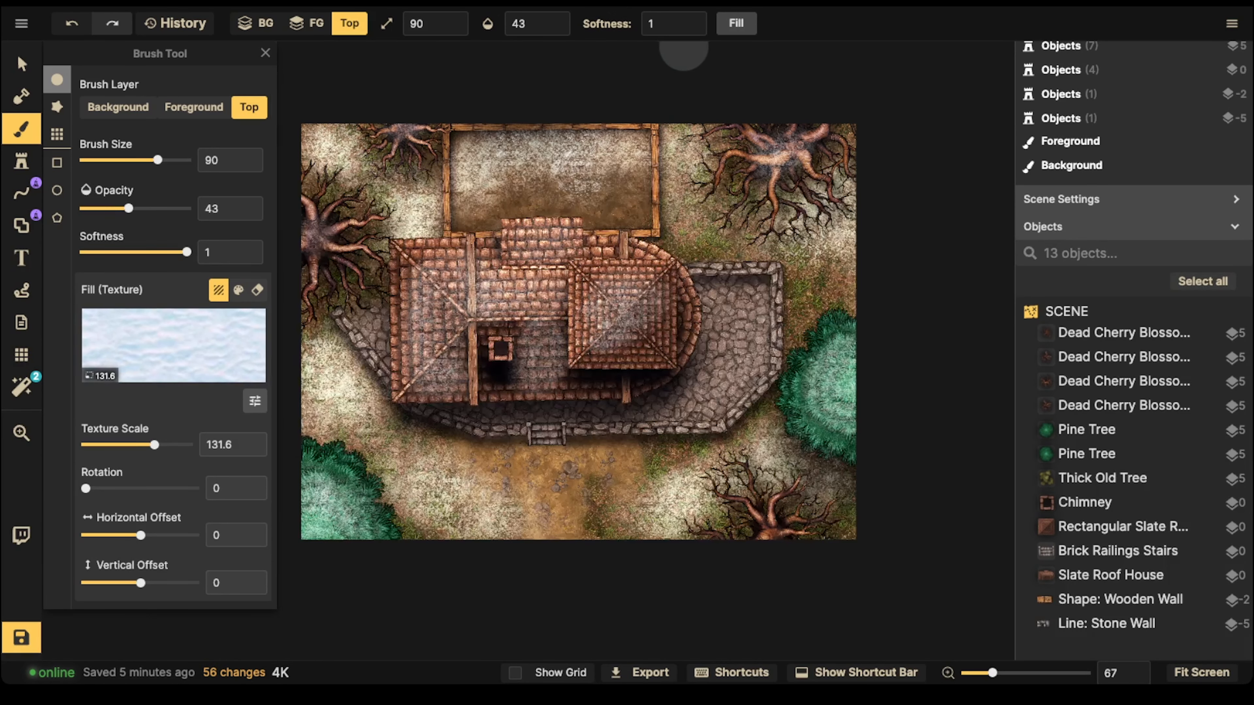
# Step: Fill the whole background layer with the snow texture at 100 opacity
pyautogui.click(736, 23)
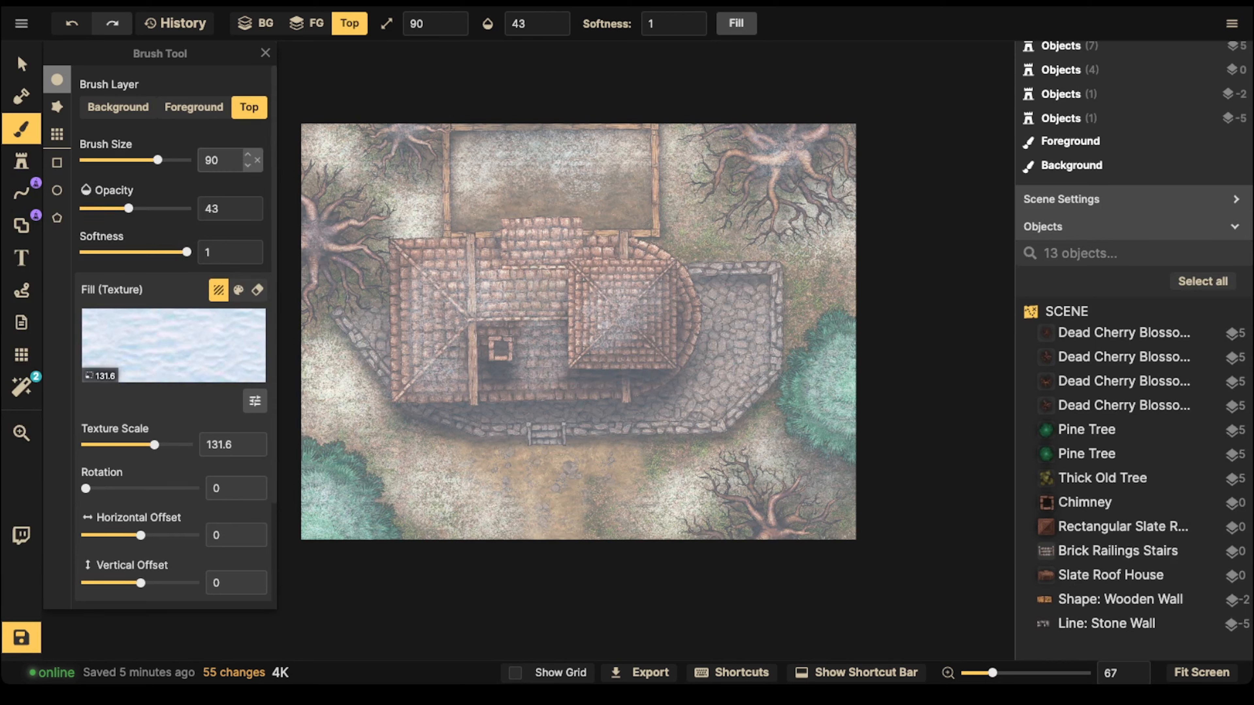
pyautogui.hotkey('ctrl', 'z')
pyautogui.click(118, 108)
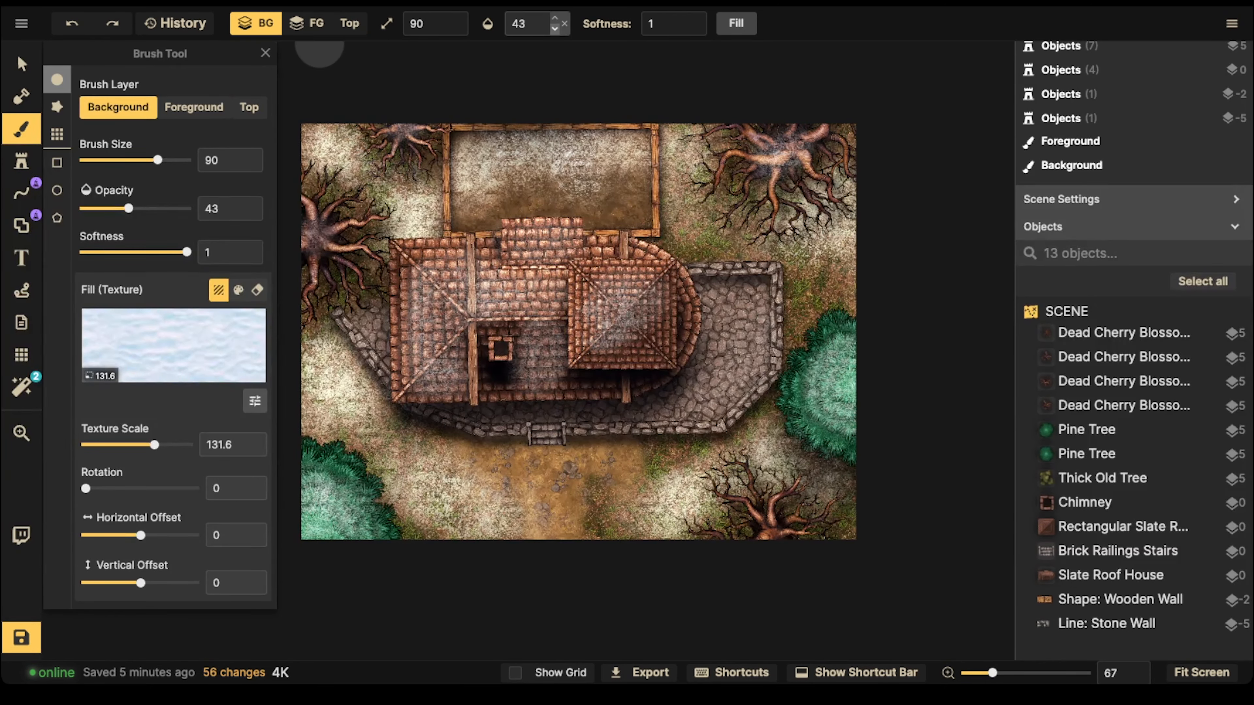
pyautogui.click(565, 24)
pyautogui.click(736, 23)
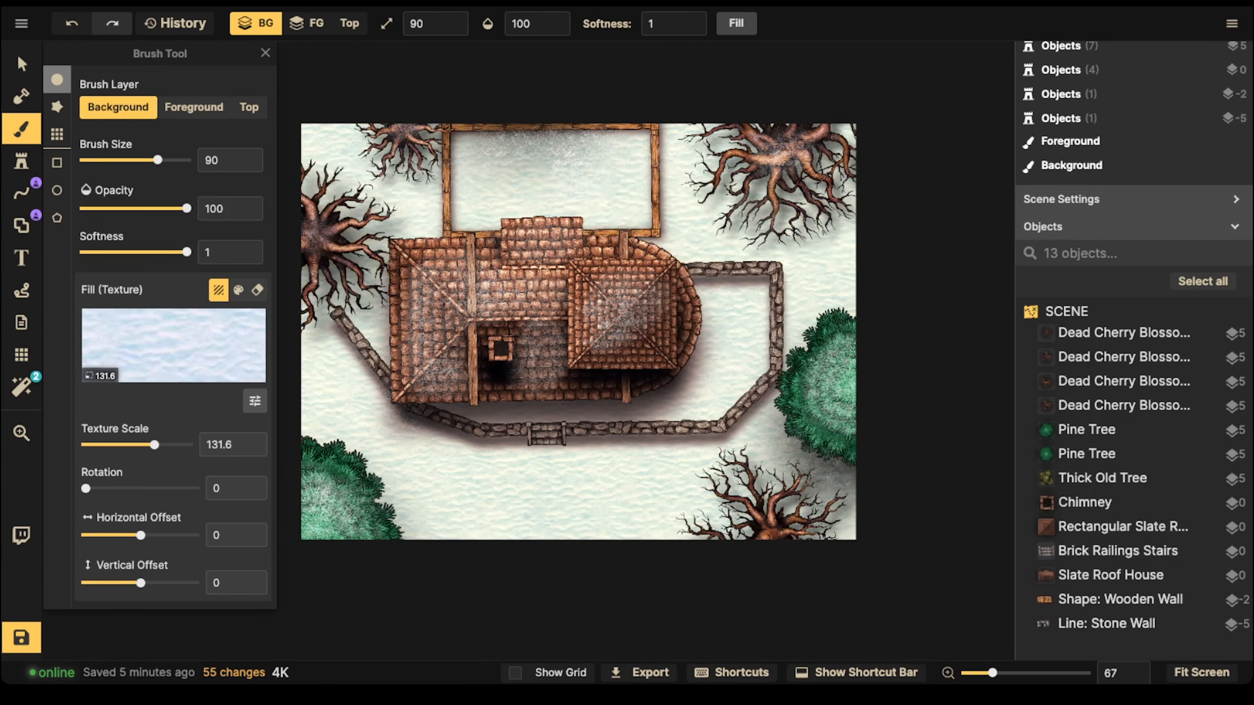
# Step: Switch the brush to erase on the top layer and clear all the snow painted there
pyautogui.click(21, 63)
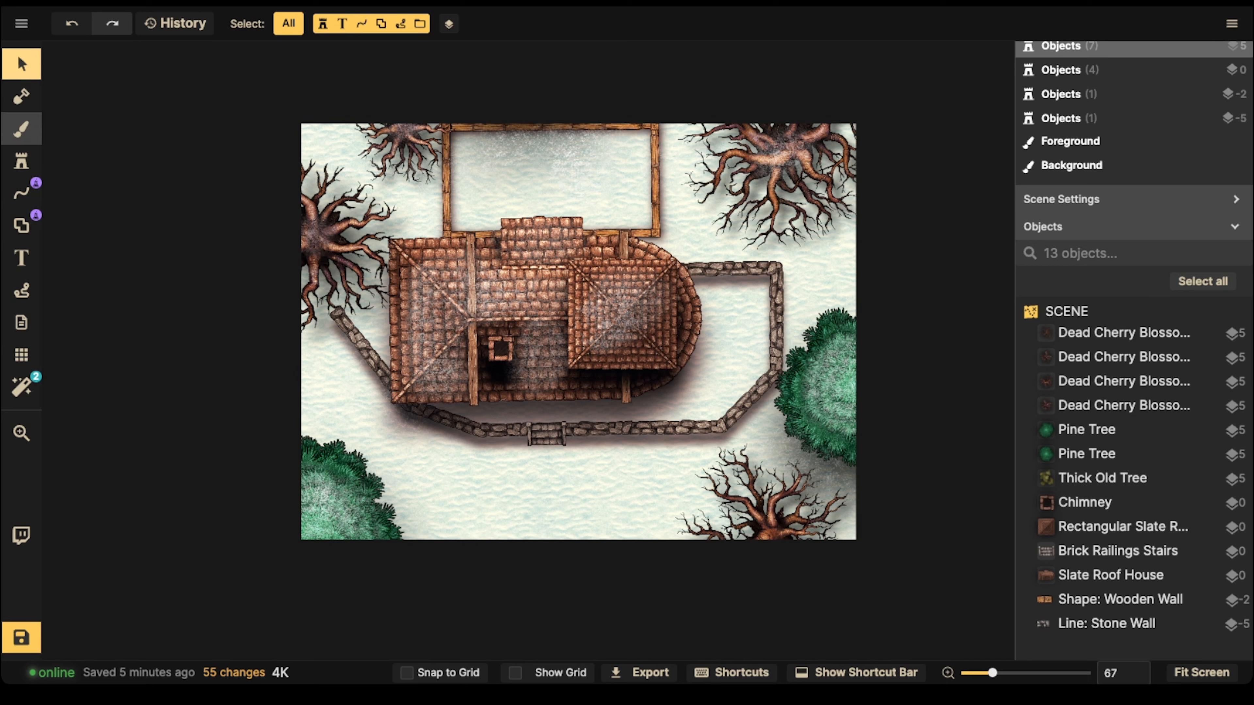
pyautogui.click(21, 129)
pyautogui.click(249, 107)
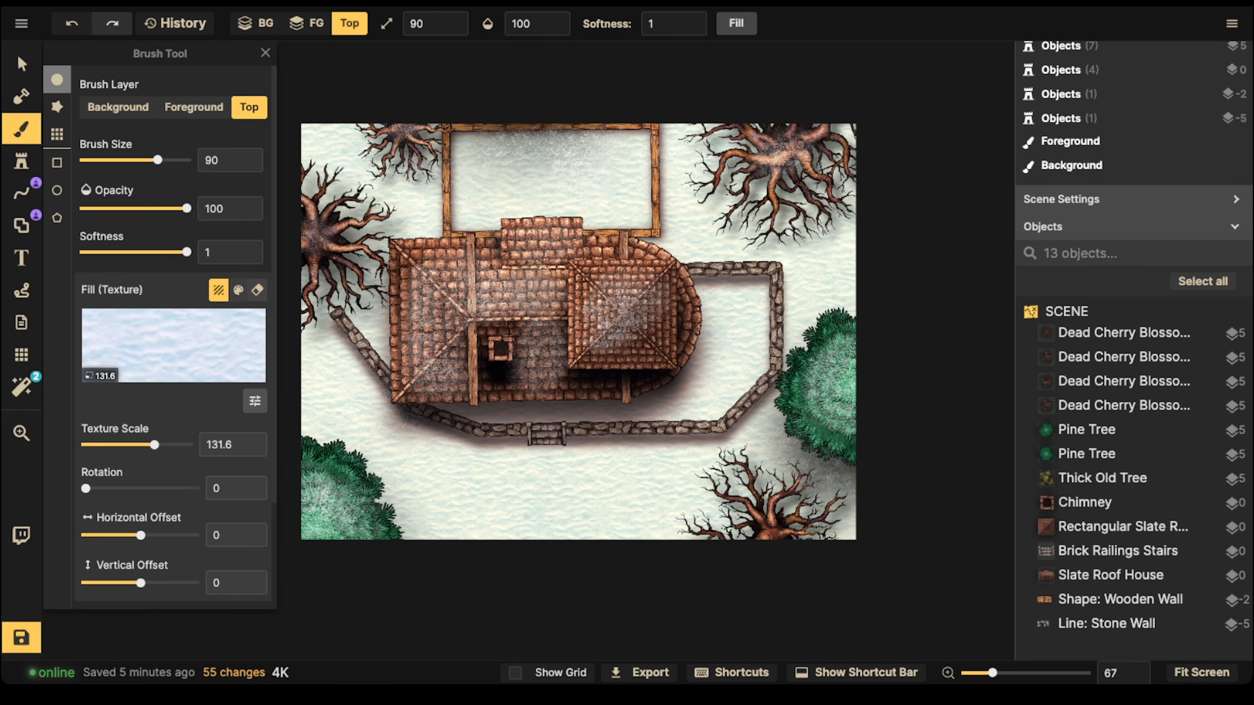
pyautogui.click(257, 290)
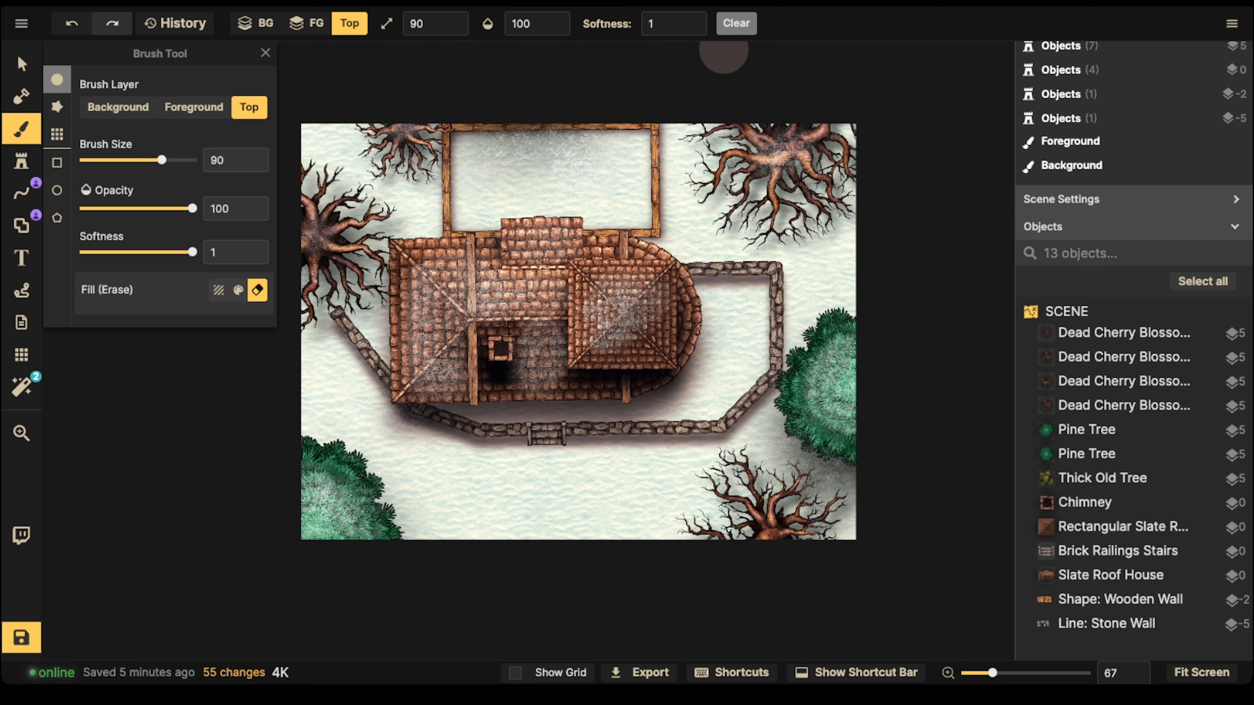
pyautogui.click(736, 23)
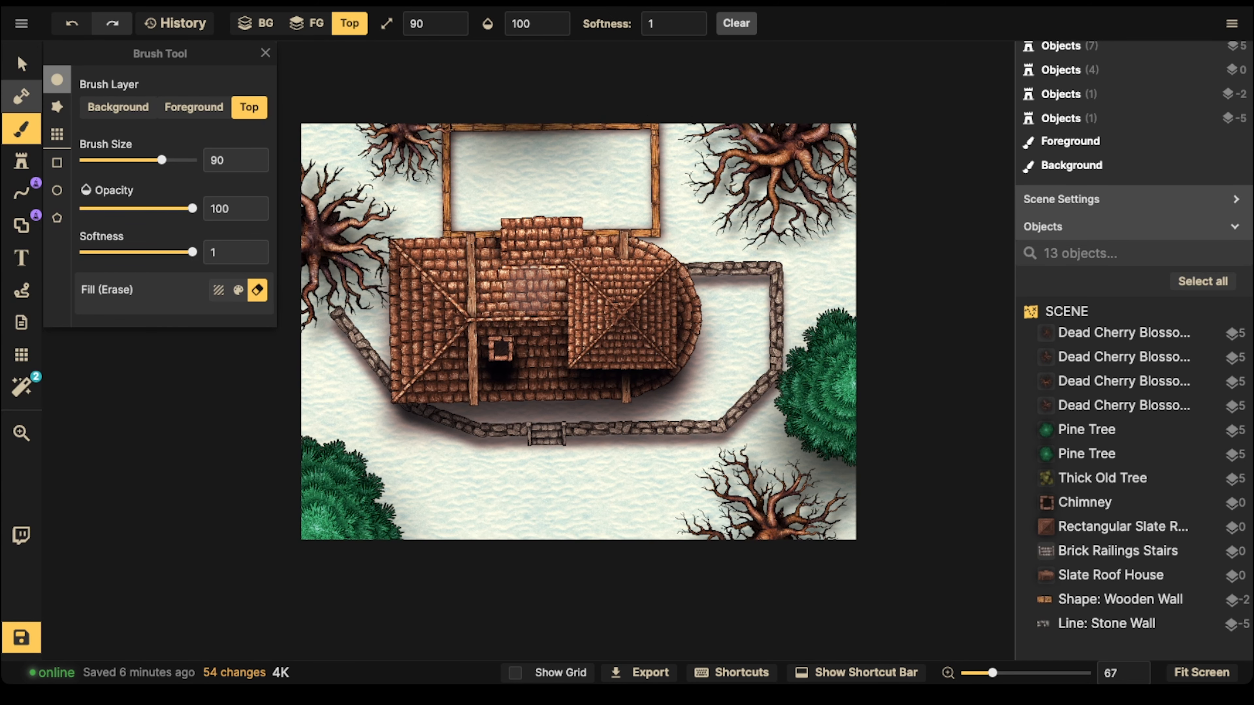
# Step: Examine the wooden wall shape behind the house and the stone wall line around the yard with their stroke settings
pyautogui.click(21, 64)
pyautogui.scroll(-1, 409, 248)
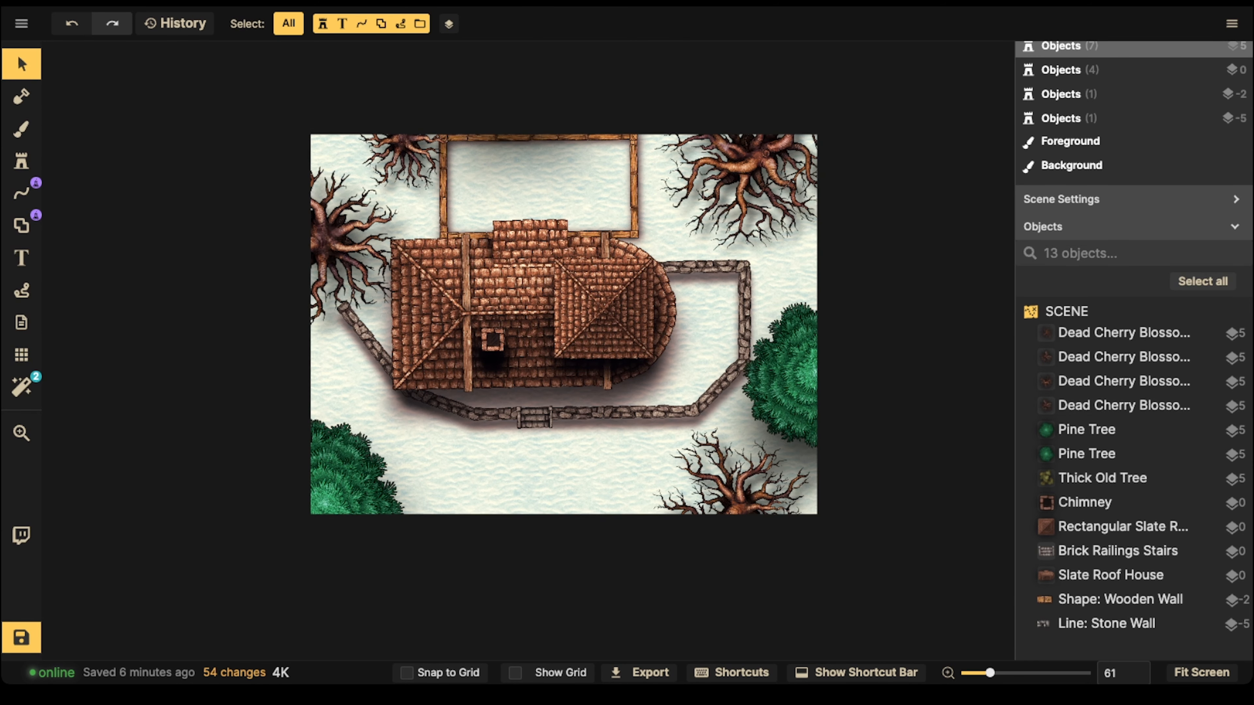
pyautogui.scroll(3, 114, 176)
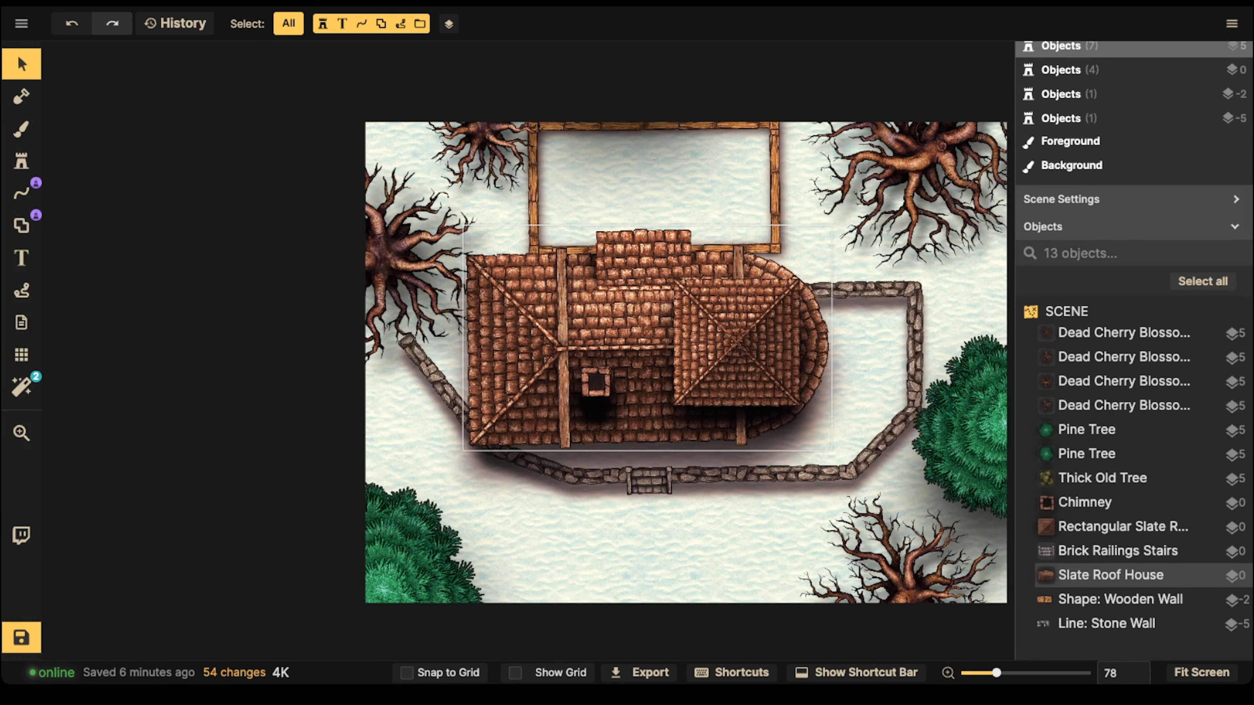
pyautogui.press('space')
pyautogui.moveTo(869, 355); pyautogui.dragTo(699, 303)
pyautogui.click(1121, 599)
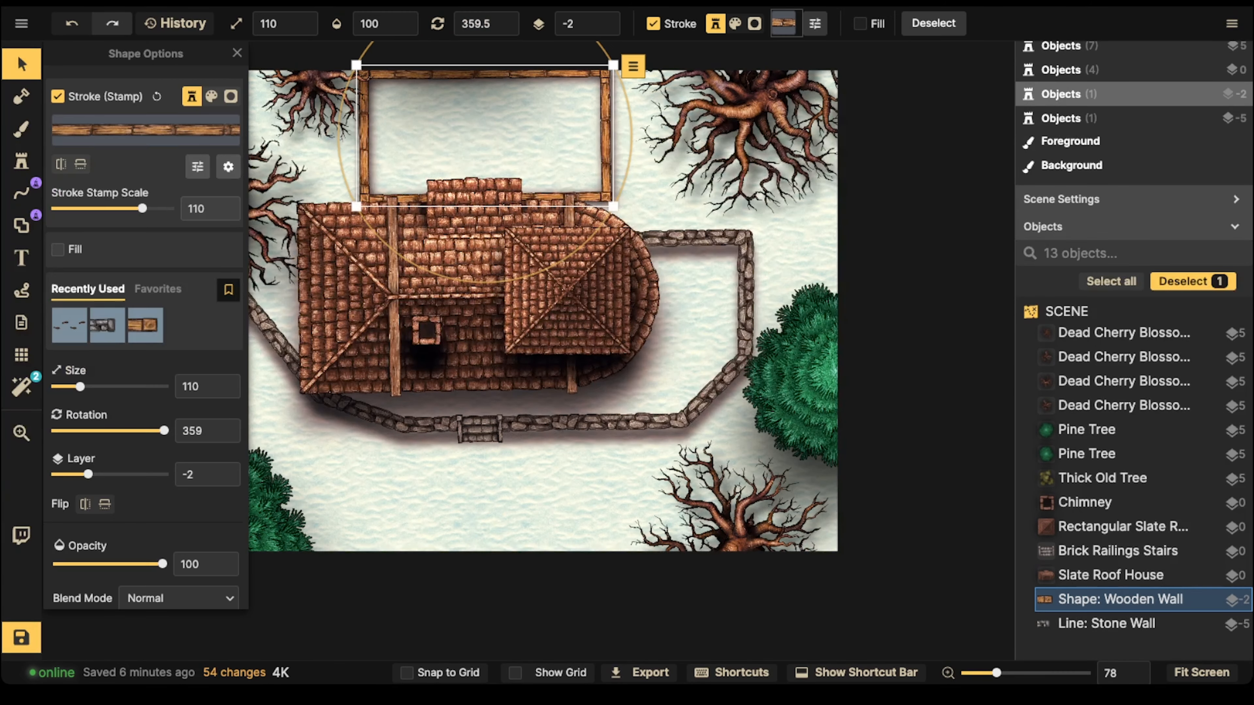
pyautogui.click(1116, 624)
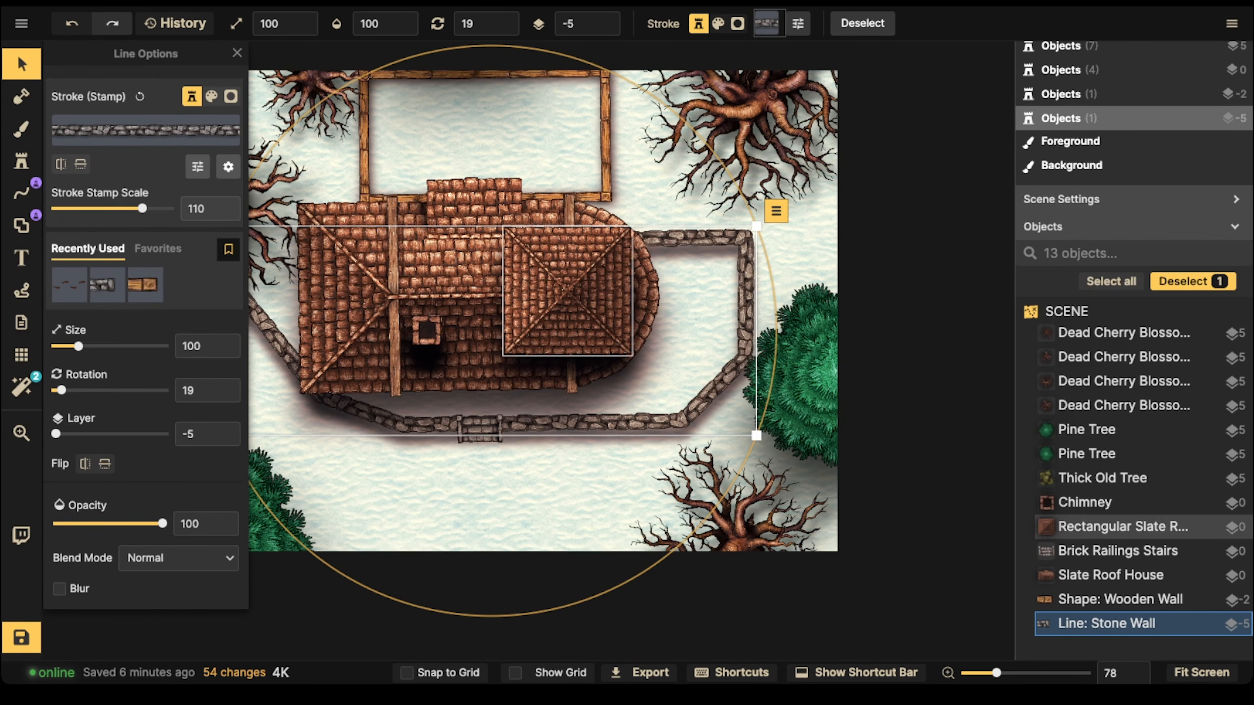
pyautogui.press('space')
pyautogui.moveTo(474, 213); pyautogui.dragTo(482, 297)
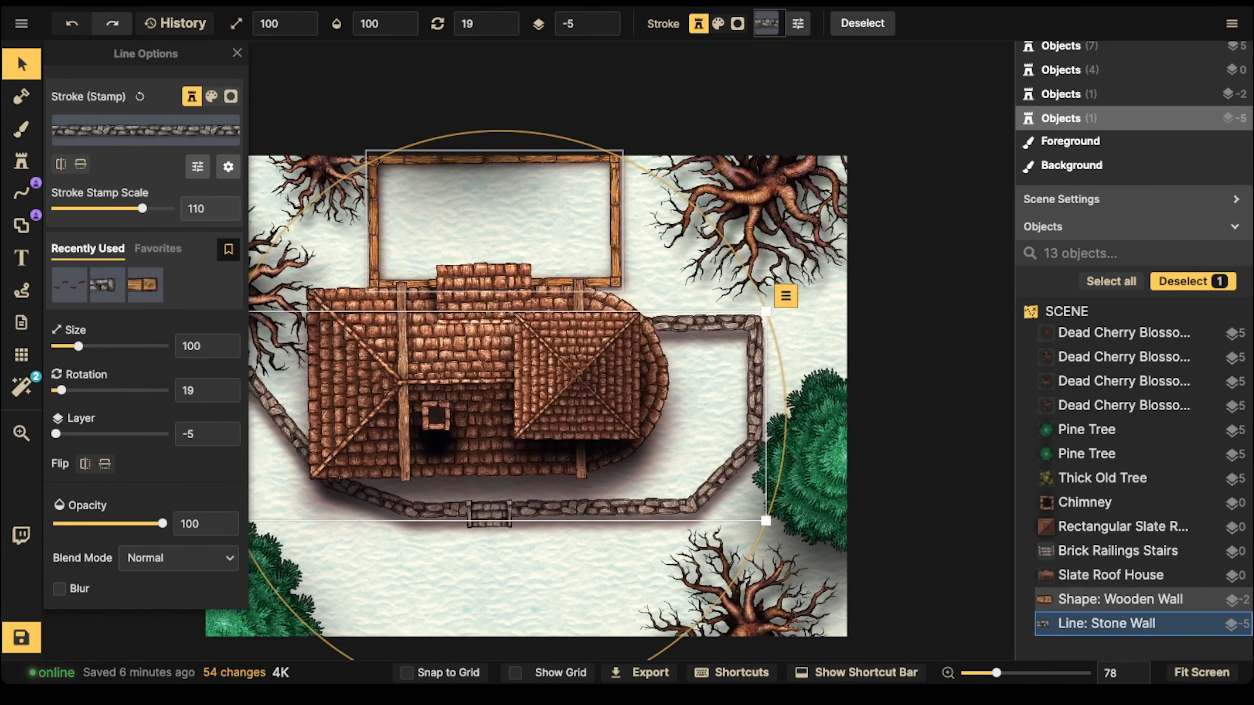
# Step: Search the Fantasy Battlemaps paths for "snow" and replace the wooden wall's stroke with the snowy wood path
pyautogui.click(493, 267)
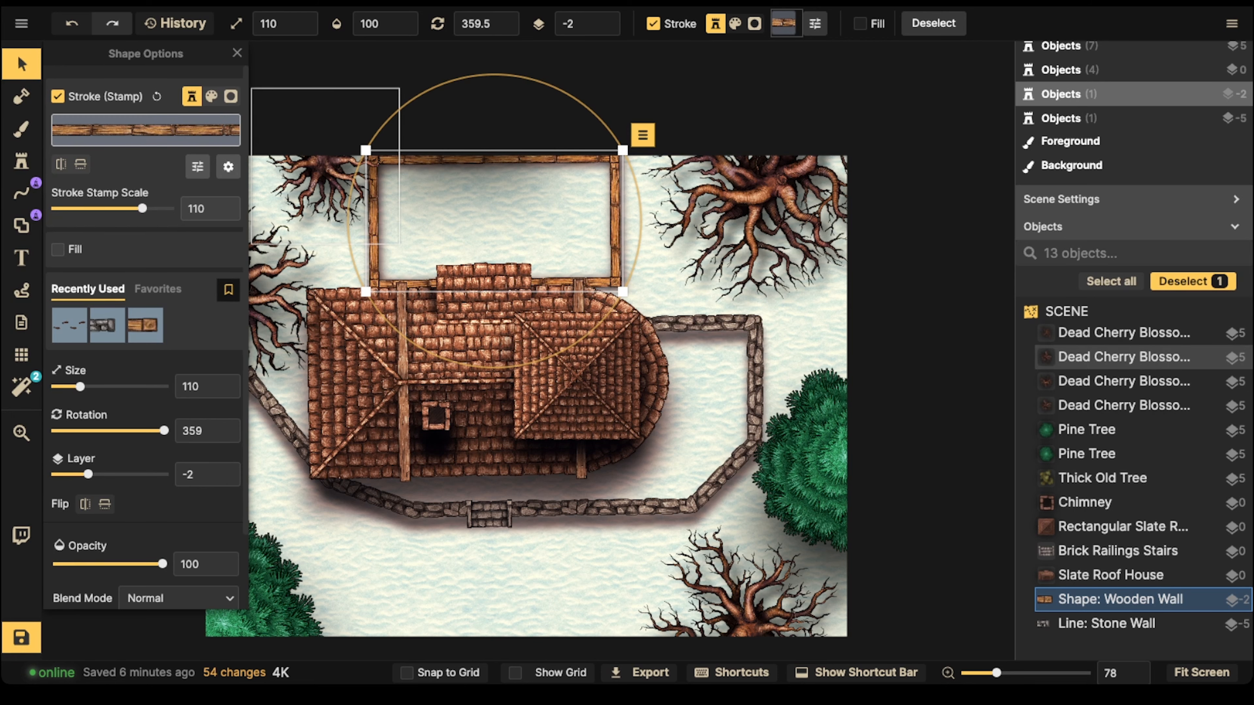
pyautogui.click(145, 129)
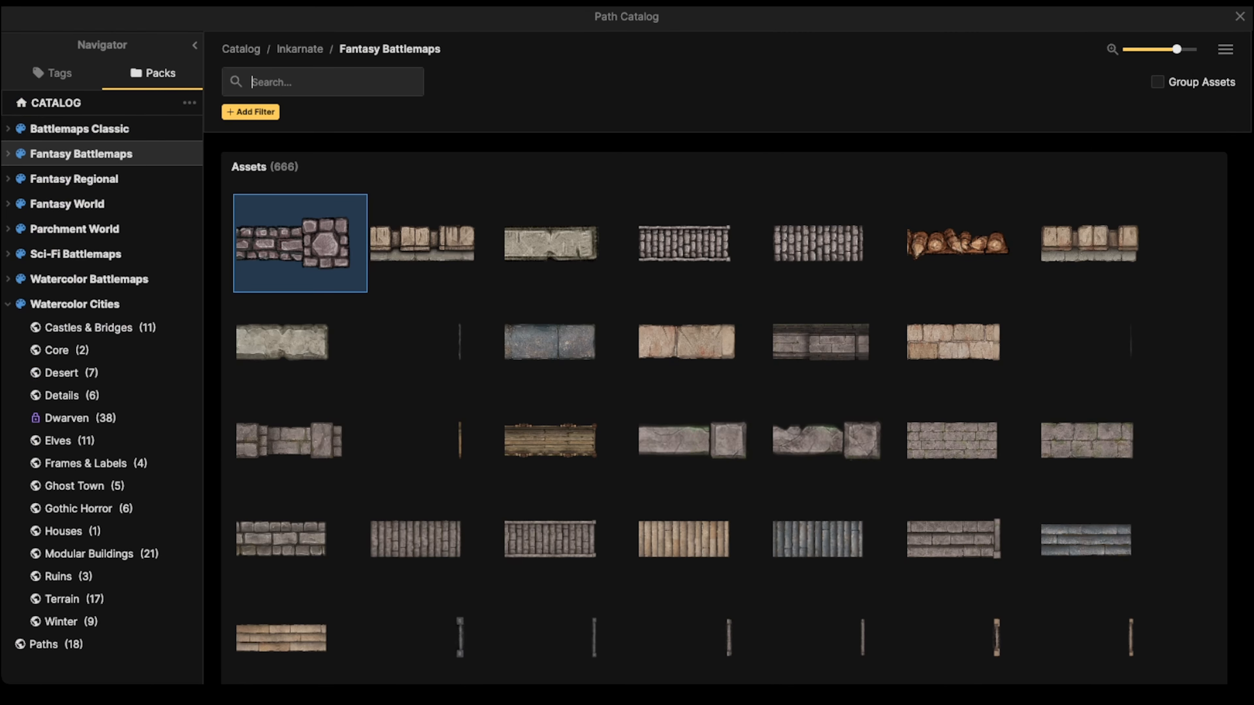
pyautogui.write('snow')
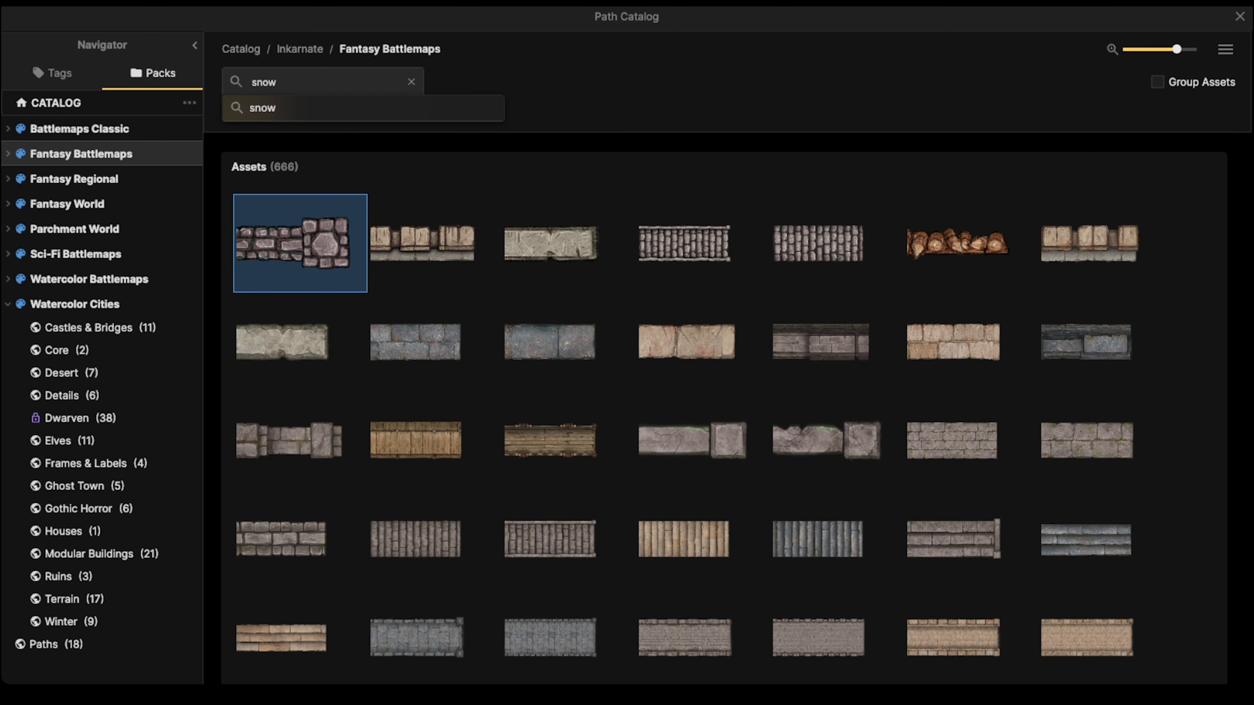
pyautogui.press('Return')
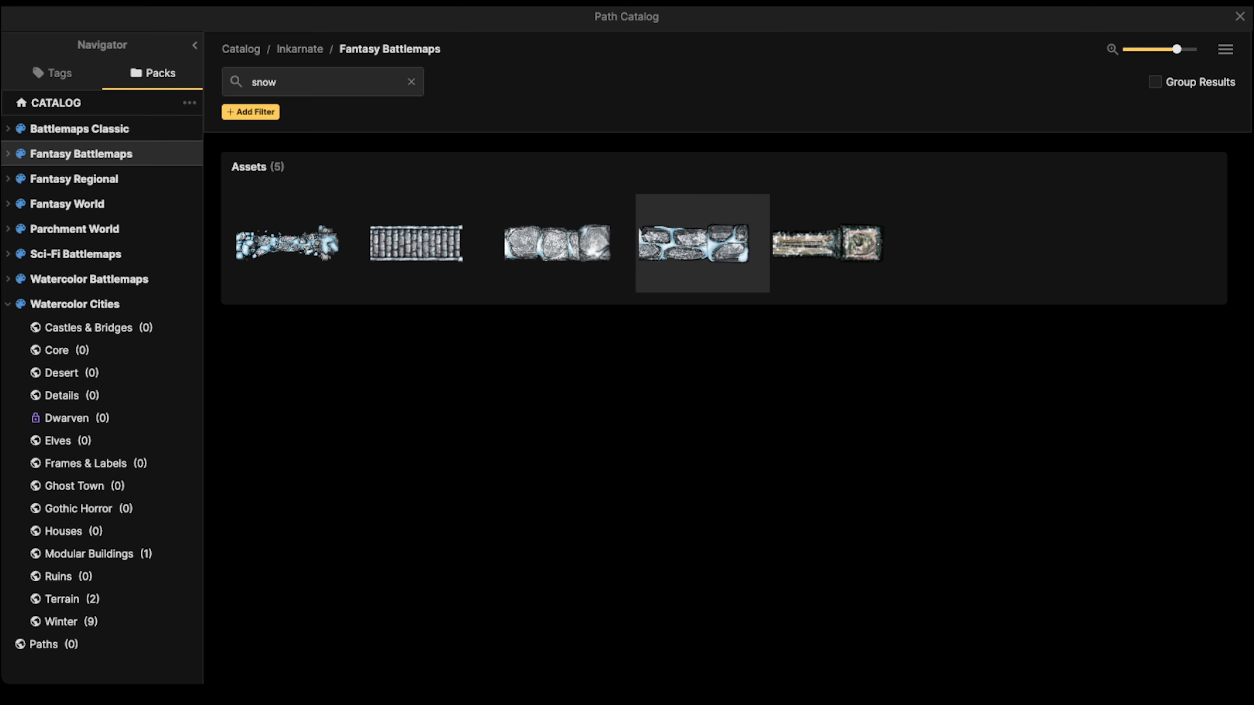
pyautogui.click(837, 243)
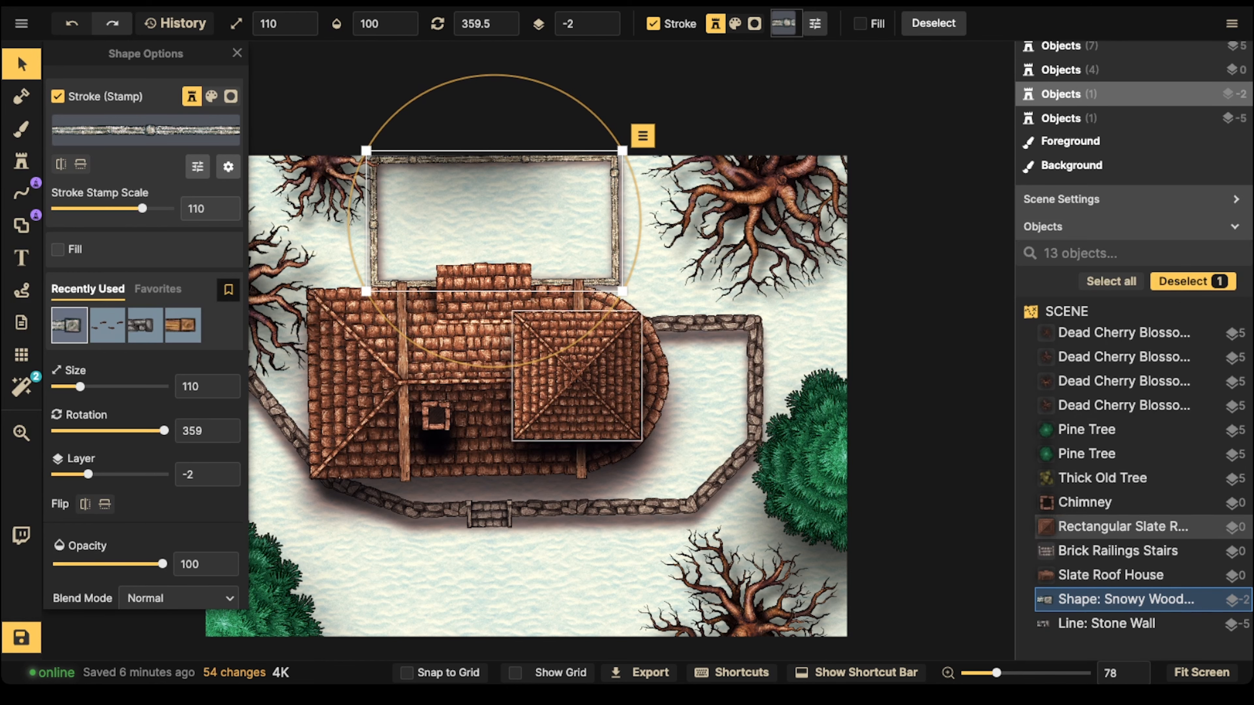
# Step: Replace the stone wall line's stroke with the Snowy Stone Wall path and set its stroke stamp scale to 88
pyautogui.click(1106, 624)
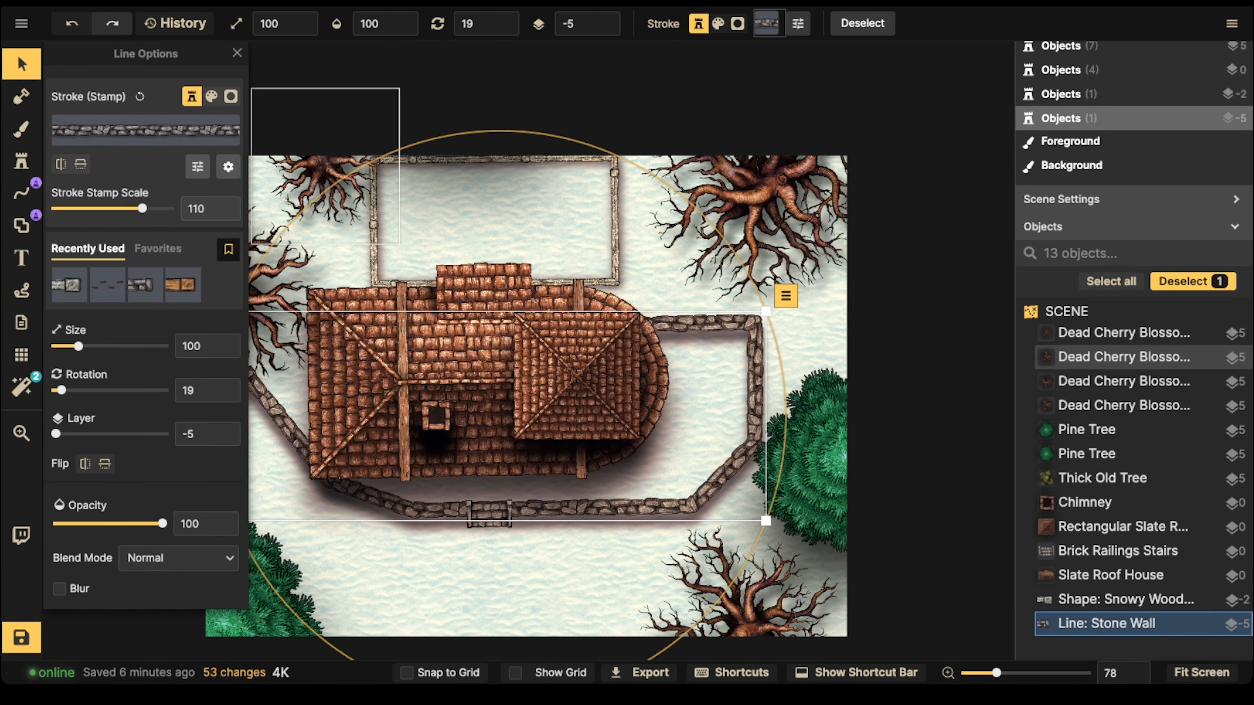
pyautogui.click(146, 130)
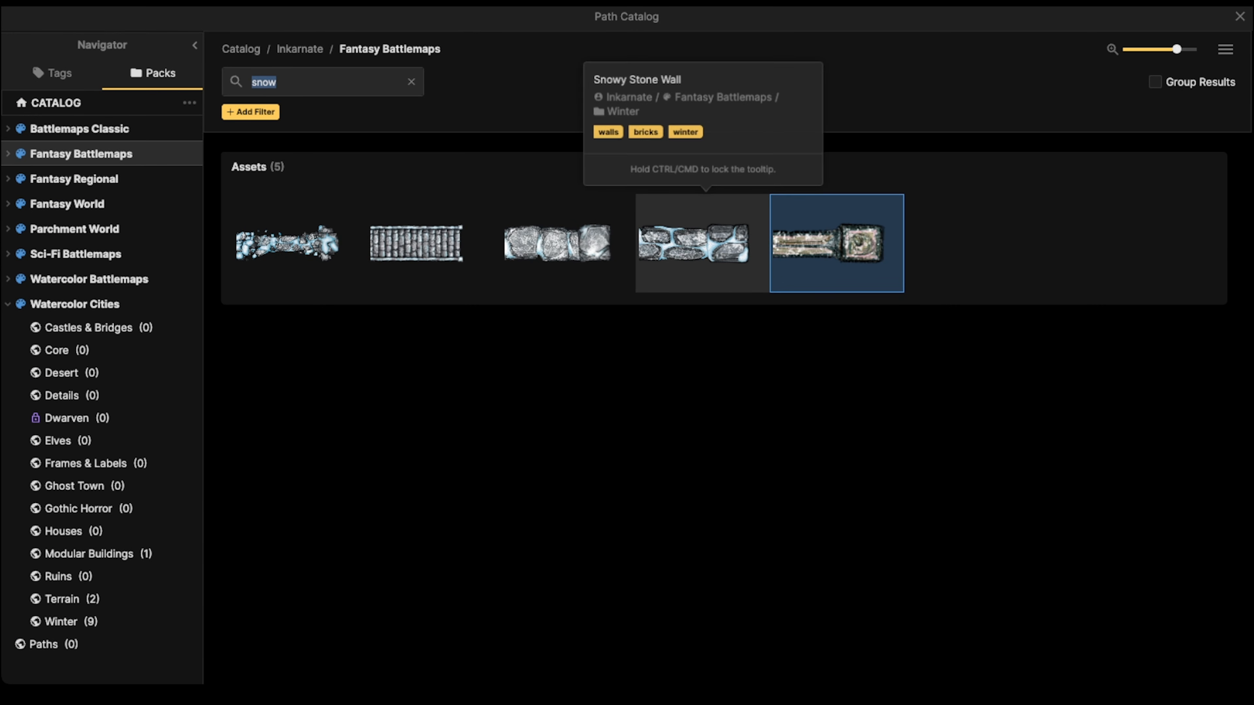
pyautogui.click(693, 242)
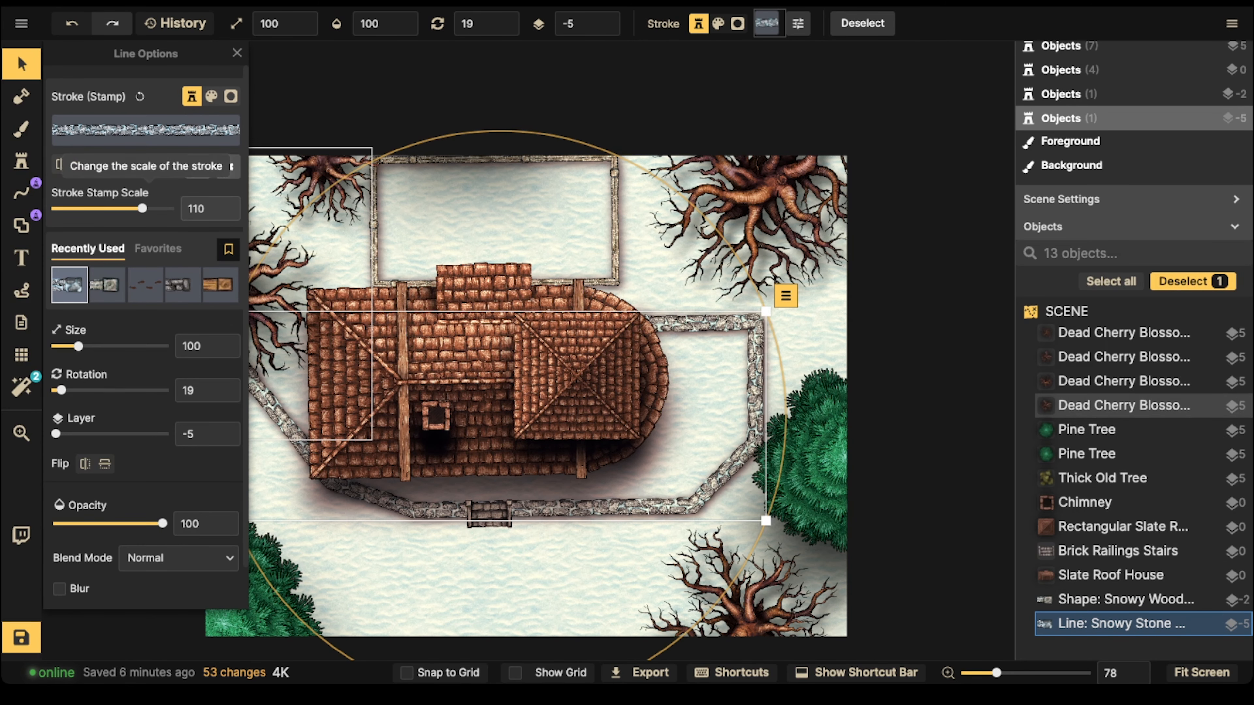
pyautogui.moveTo(142, 208); pyautogui.dragTo(138, 208)
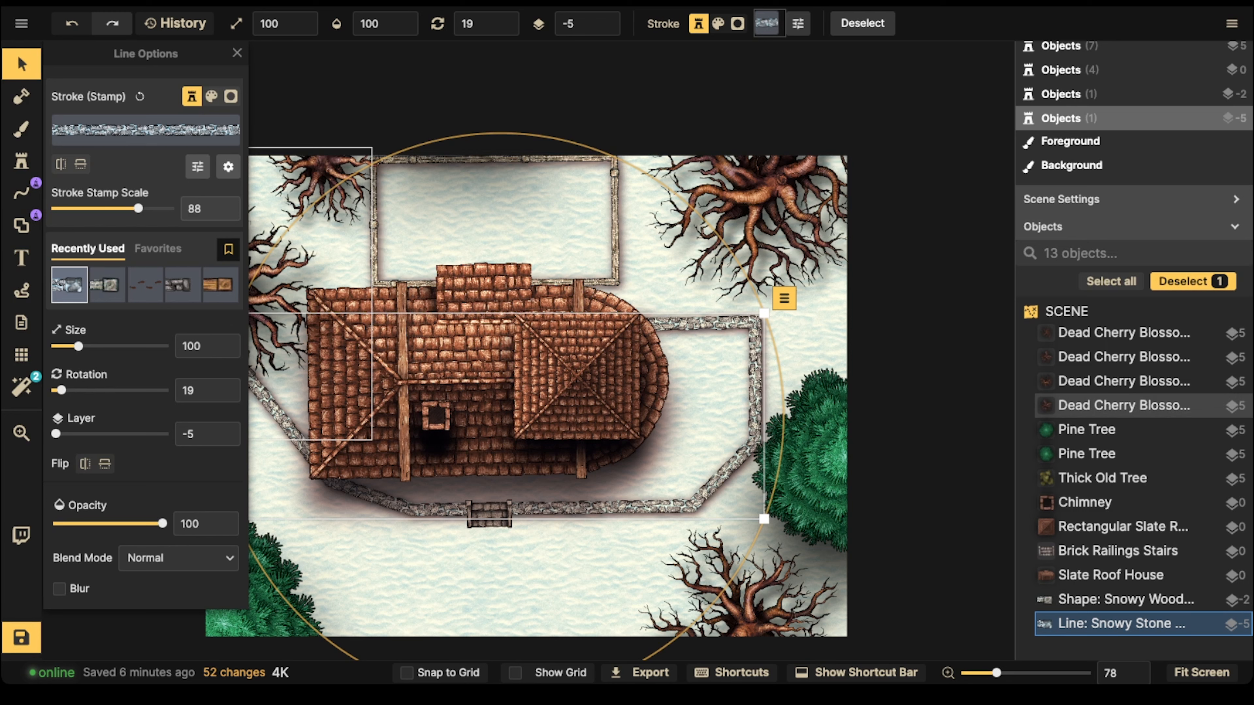
# Step: Compare the snowy wood and snowy stone walls up close around the house
pyautogui.click(1126, 599)
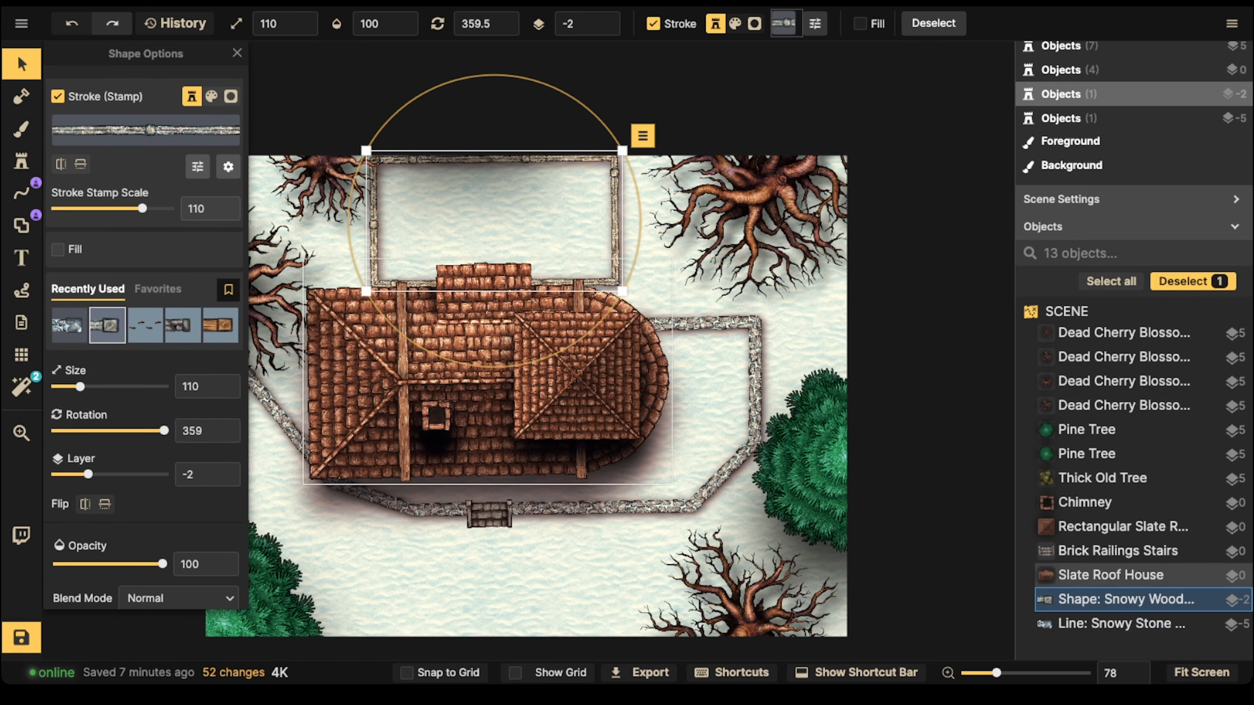
pyautogui.click(1122, 624)
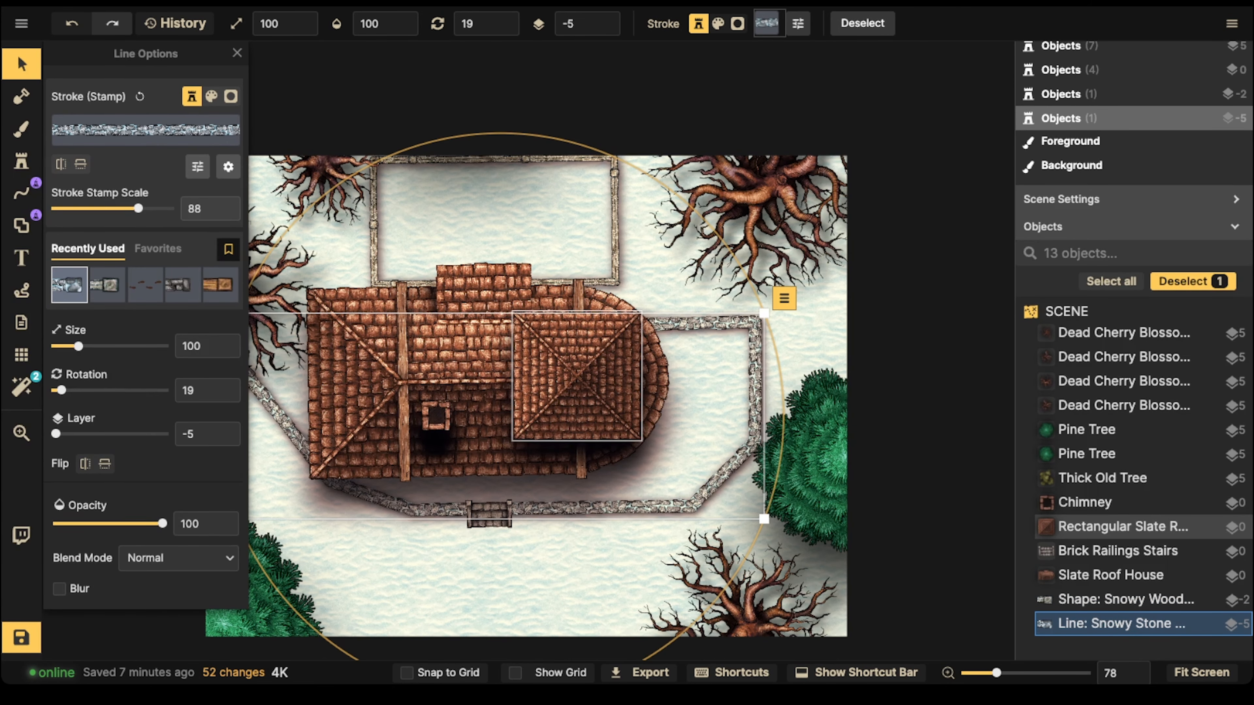
pyautogui.scroll(1, 568, 418)
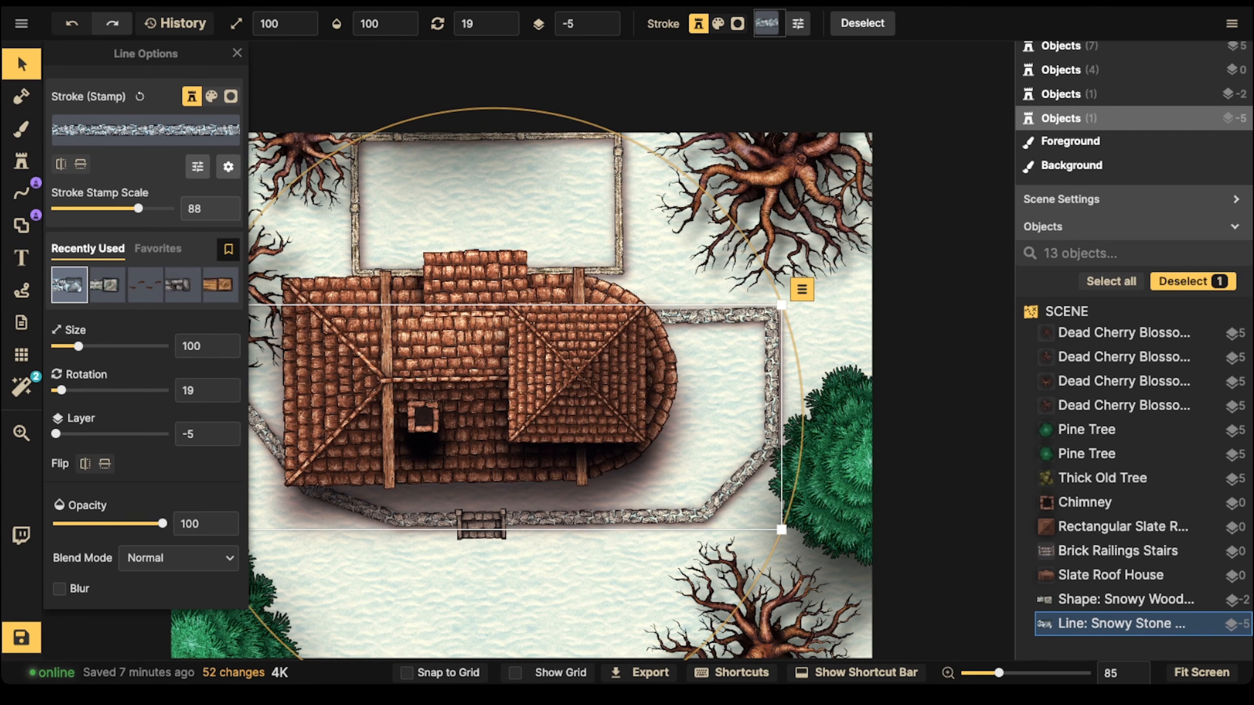
pyautogui.press('space')
pyautogui.moveTo(568, 418); pyautogui.dragTo(603, 378)
pyautogui.press('space')
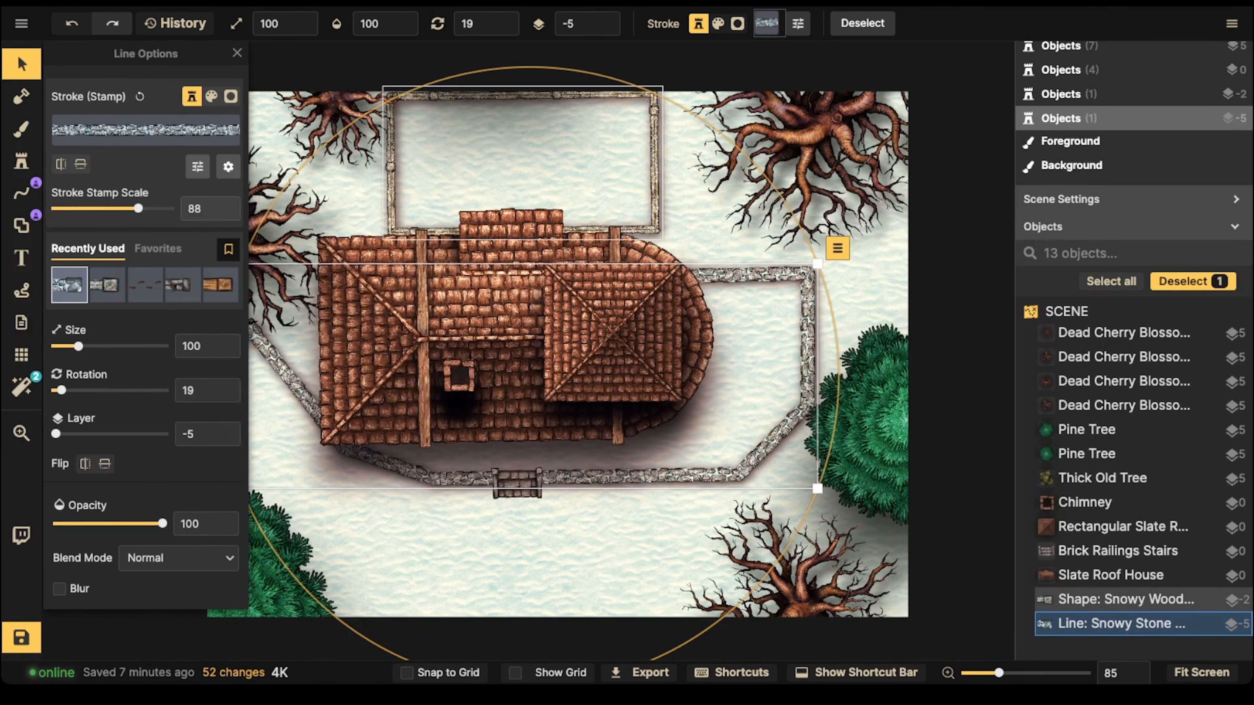
pyautogui.click(1124, 599)
pyautogui.click(1124, 599)
pyautogui.press('space')
pyautogui.moveTo(523, 212); pyautogui.dragTo(524, 137)
# Step: Select the slate roof house, rectangular slate roof and chimney together and set their saturation to 18 and brightness to 112
pyautogui.click(524, 246)
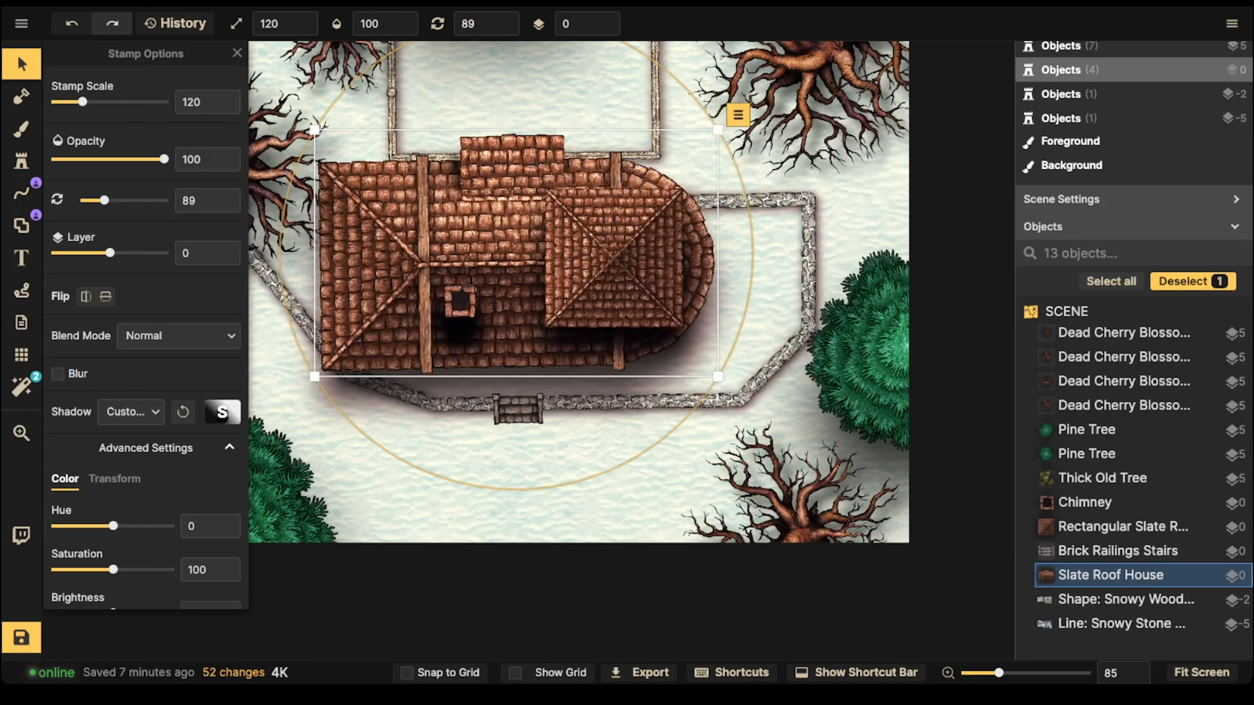
pyautogui.press('space')
pyautogui.moveTo(523, 247); pyautogui.dragTo(527, 288)
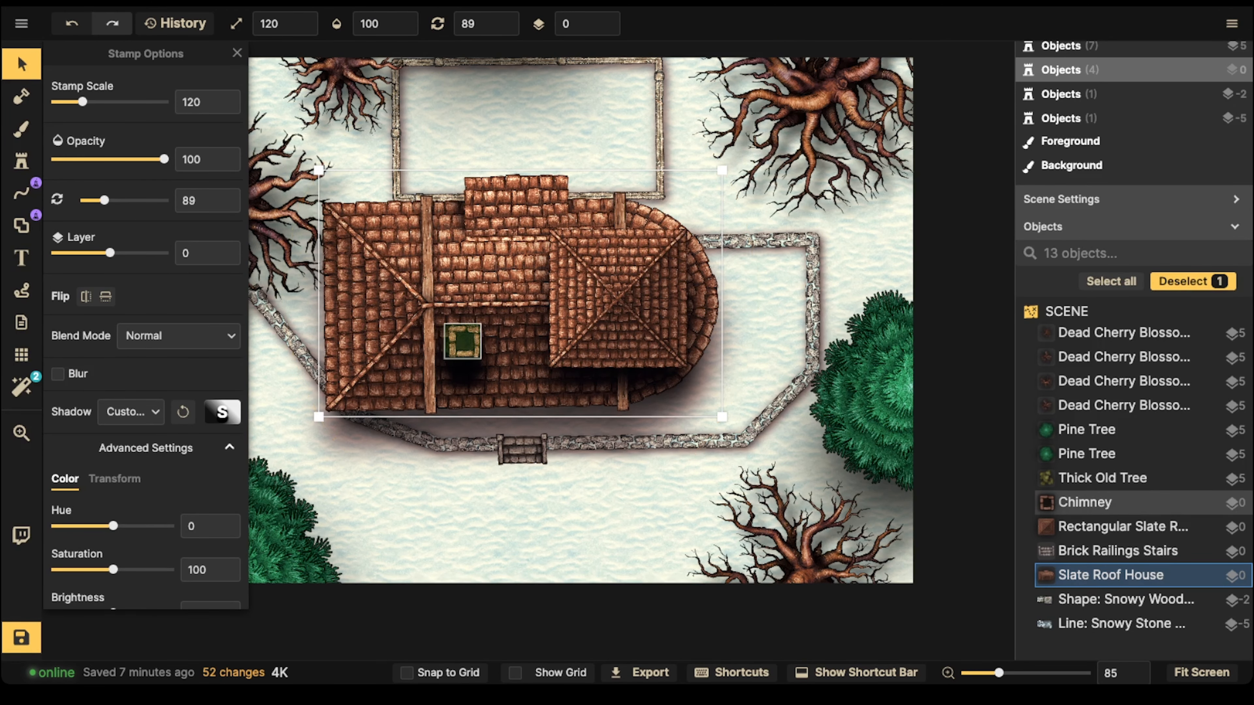
pyautogui.keyDown('shift'); pyautogui.click(1086, 502); pyautogui.keyUp('shift')
pyautogui.keyDown('shift'); pyautogui.click(598, 307); pyautogui.keyUp('shift')
pyautogui.keyDown('shift'); pyautogui.click(514, 297); pyautogui.keyUp('shift')
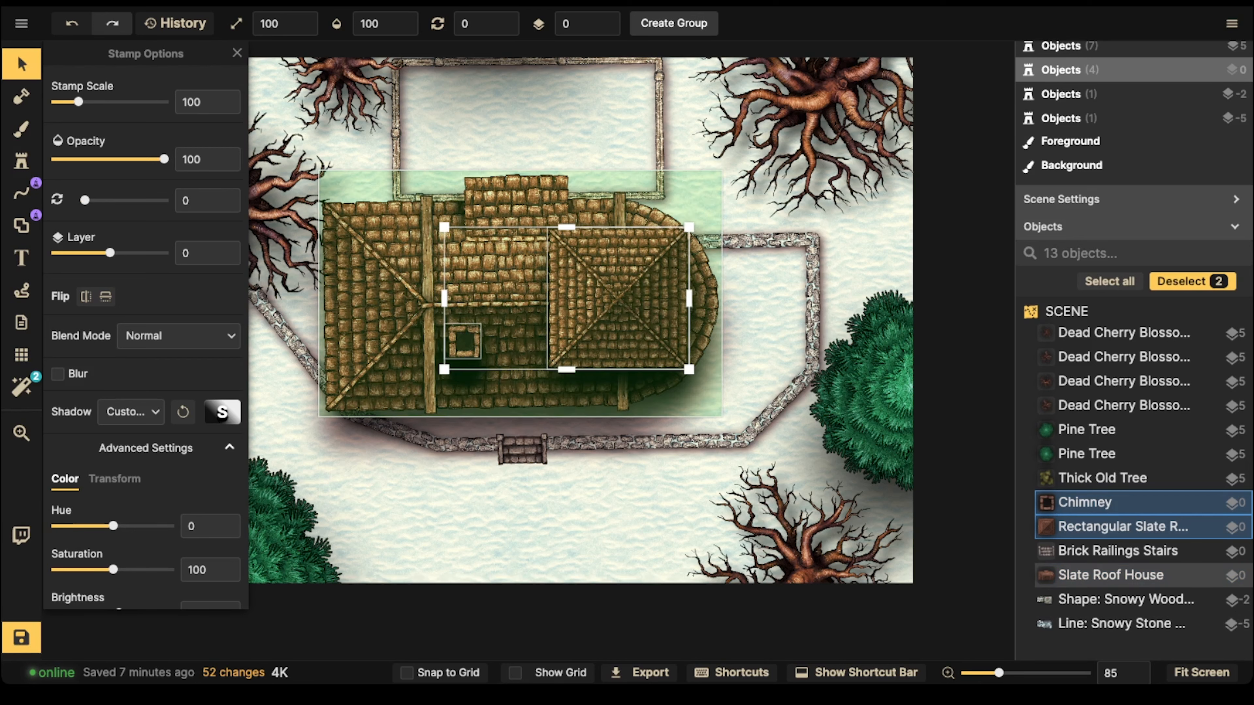
pyautogui.keyDown('shift'); pyautogui.click(513, 296); pyautogui.keyUp('shift')
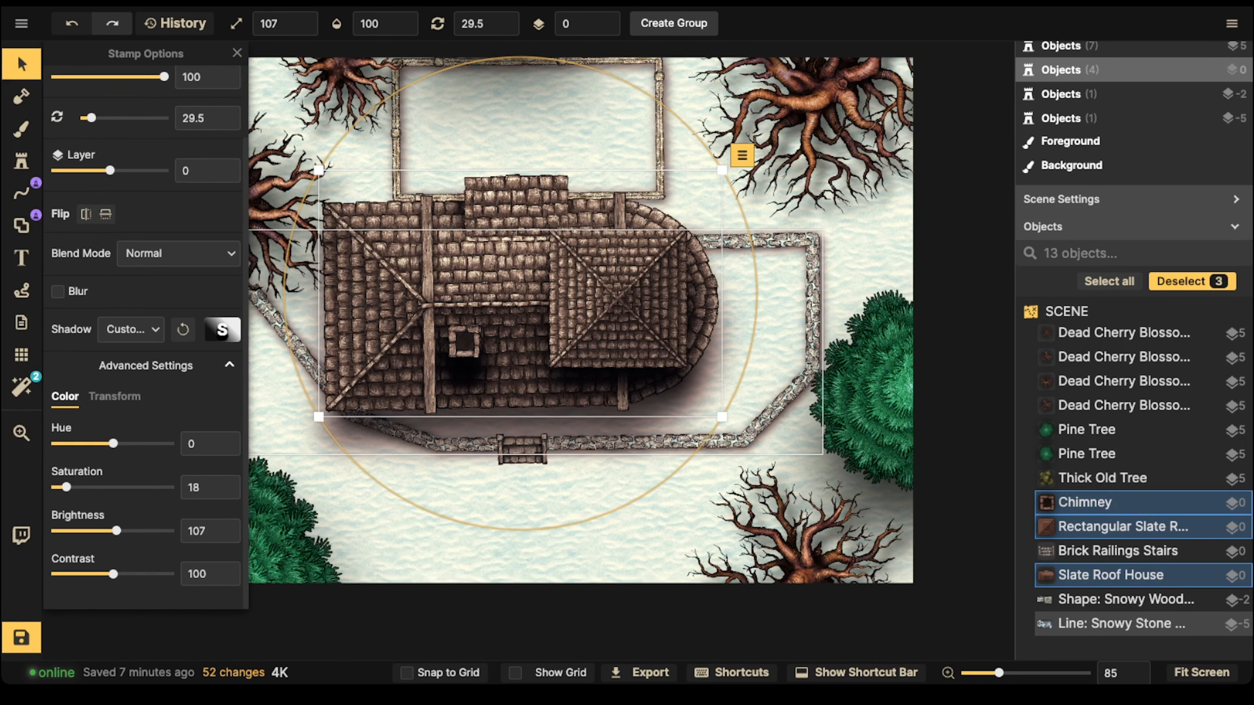
pyautogui.moveTo(117, 531); pyautogui.dragTo(119, 531)
pyautogui.press('Escape')
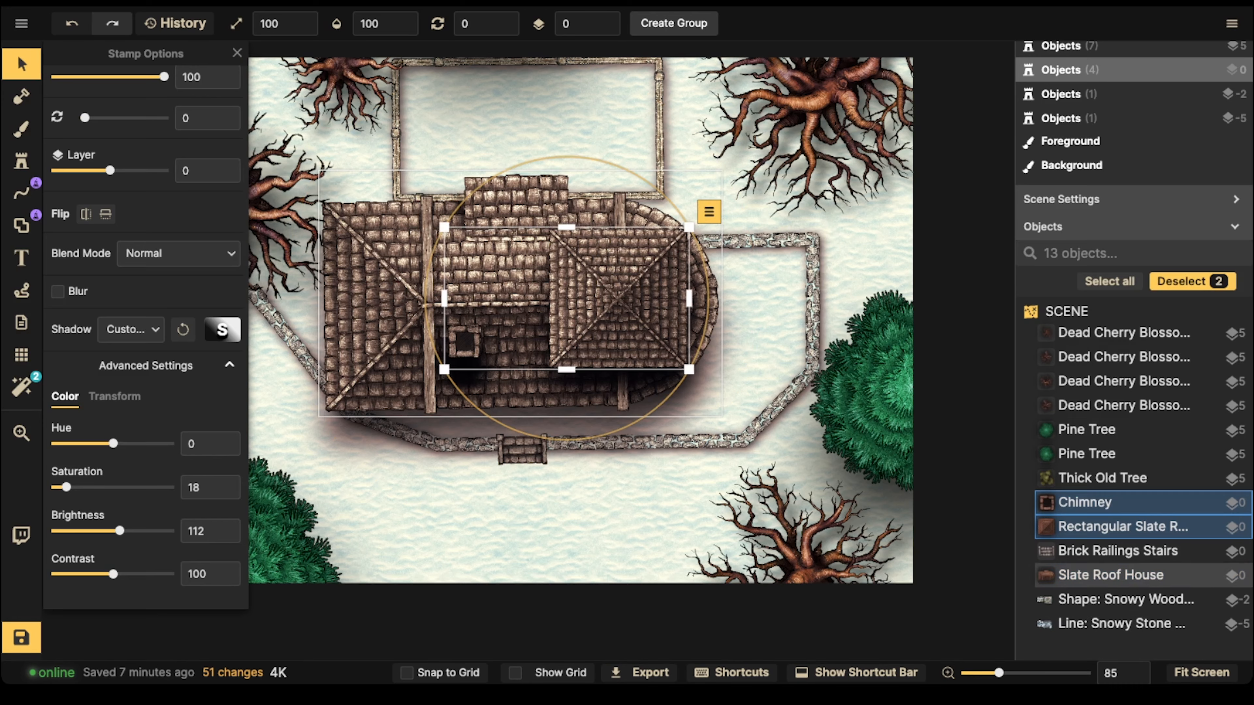
# Step: Select the three dead cherry blossom trees along the map's upper and left sides and set saturation to 25 and brightness to 106
pyautogui.scroll(-1, 254, 174)
pyautogui.moveTo(254, 174); pyautogui.dragTo(258, 303)
pyautogui.click(258, 308)
pyautogui.keyDown('shift'); pyautogui.click(341, 213); pyautogui.keyUp('shift')
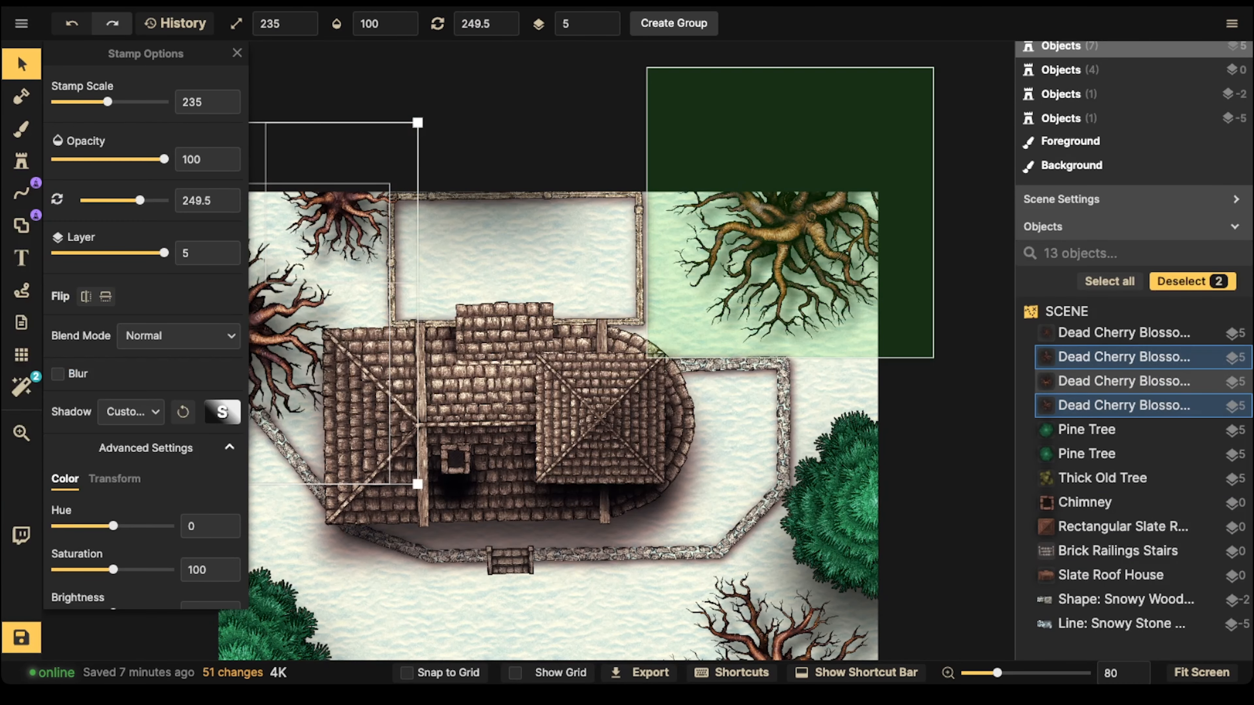
pyautogui.keyDown('shift'); pyautogui.click(792, 222); pyautogui.keyUp('shift')
pyautogui.scroll(-2, 632, 340)
pyautogui.moveTo(632, 340); pyautogui.dragTo(722, 282)
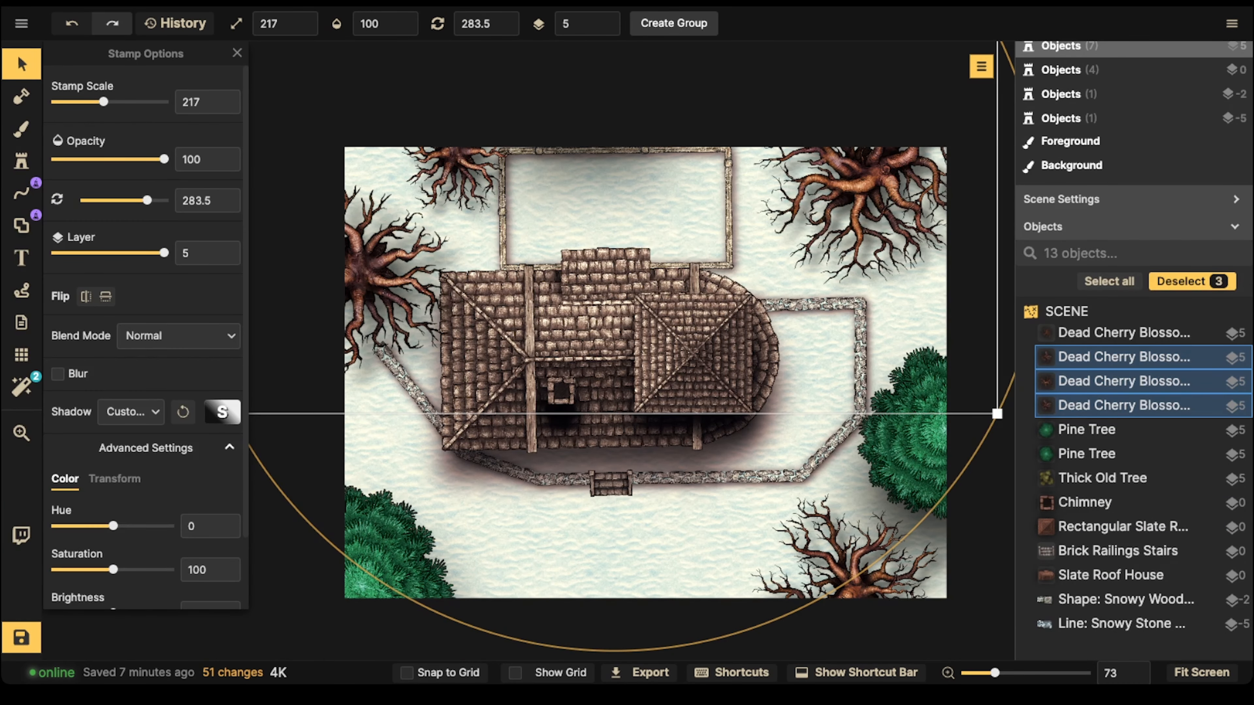
pyautogui.scroll(-2, 145, 336)
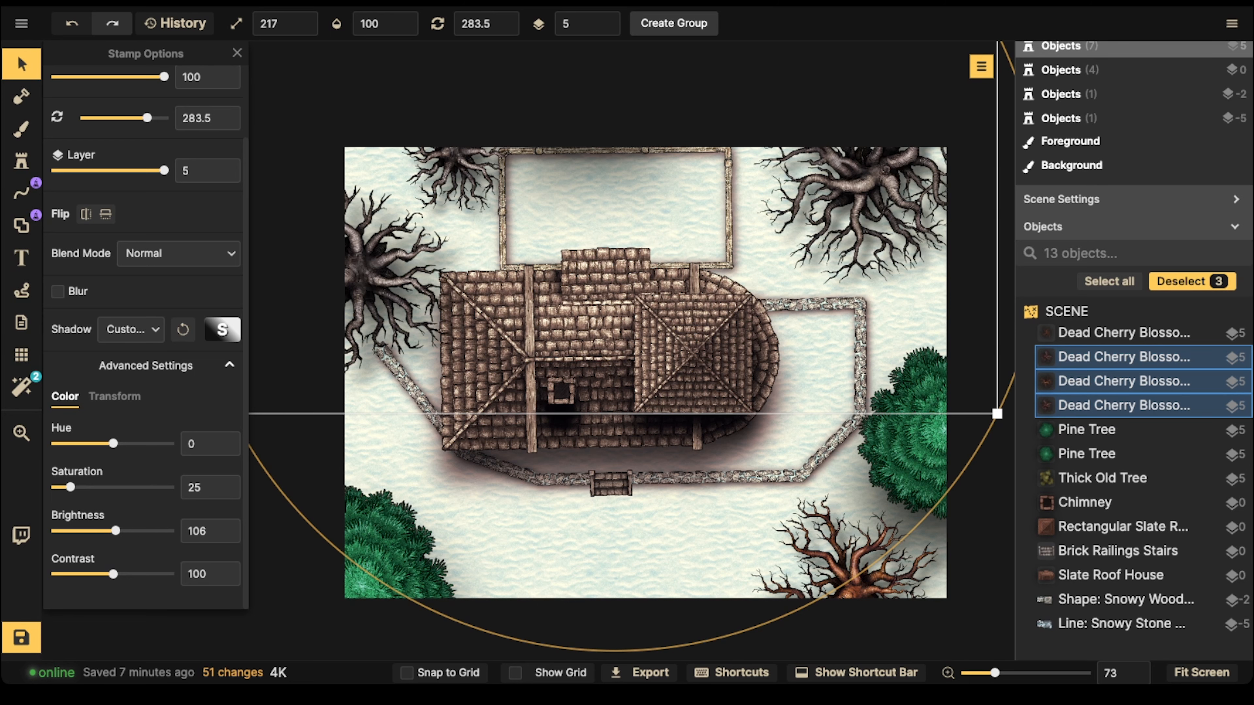
# Step: Set the saturation of the remaining dead cherry blossom tree, at the map's lower right, to 30
pyautogui.click(1124, 333)
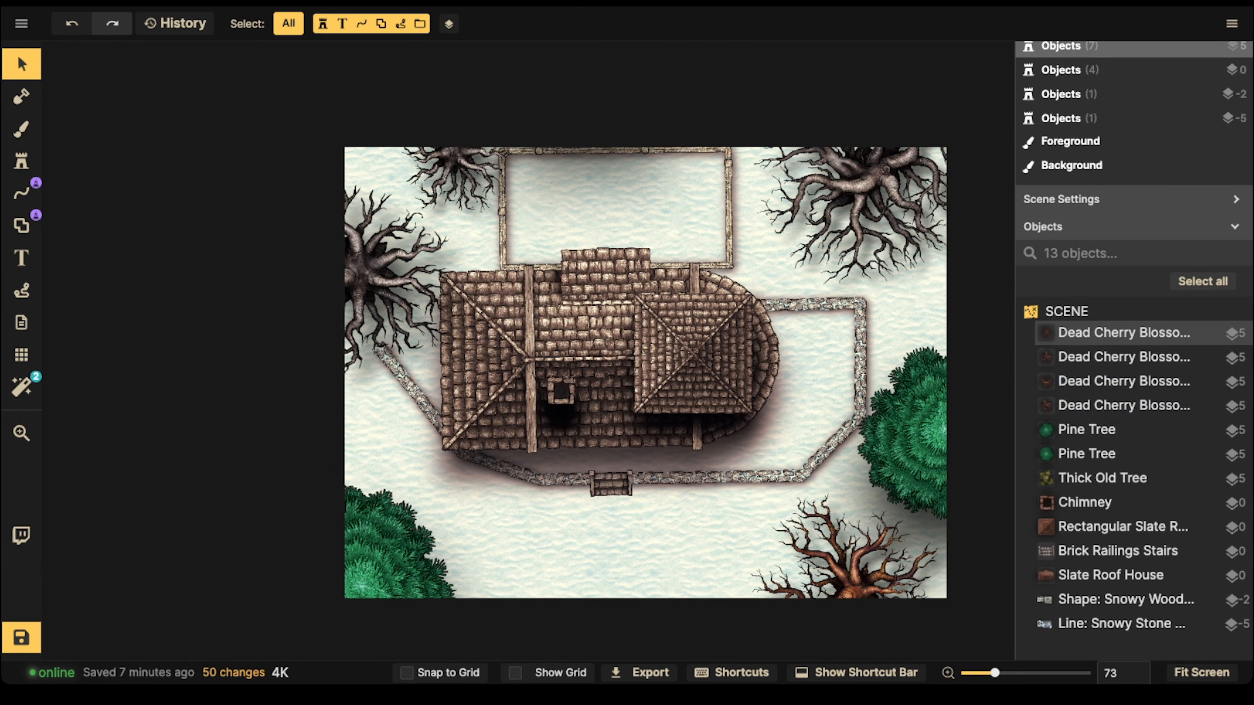
pyautogui.scroll(-2, 691, 445)
pyautogui.moveTo(691, 445); pyautogui.dragTo(676, 311)
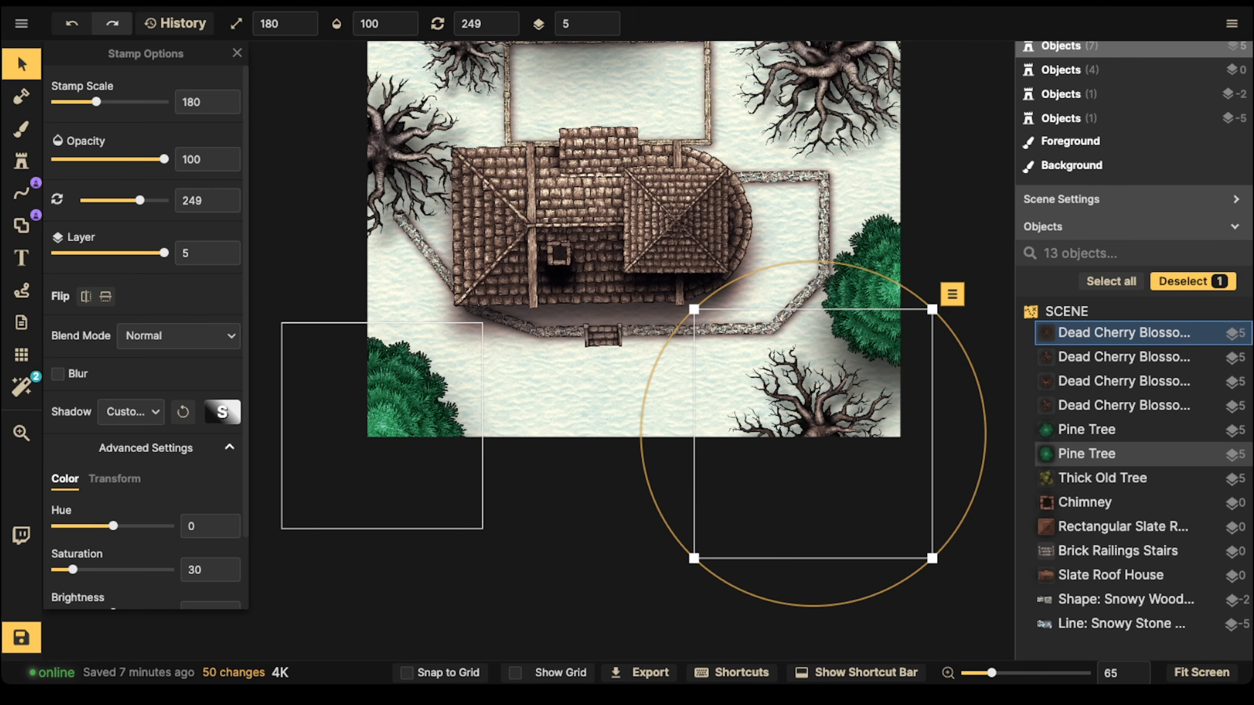
pyautogui.press('Escape')
pyautogui.moveTo(602, 237); pyautogui.dragTo(554, 396)
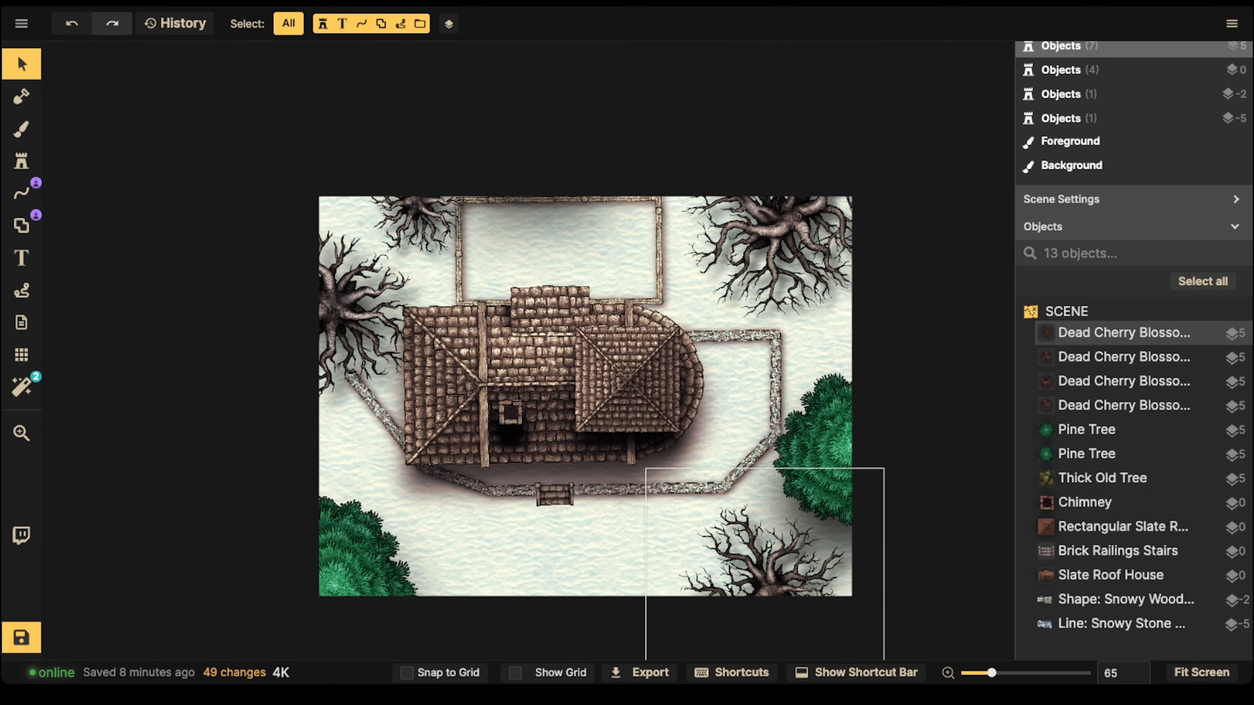
# Step: Select both pine trees and mute their green by setting the saturation to 56
pyautogui.moveTo(819, 449); pyautogui.dragTo(817, 445)
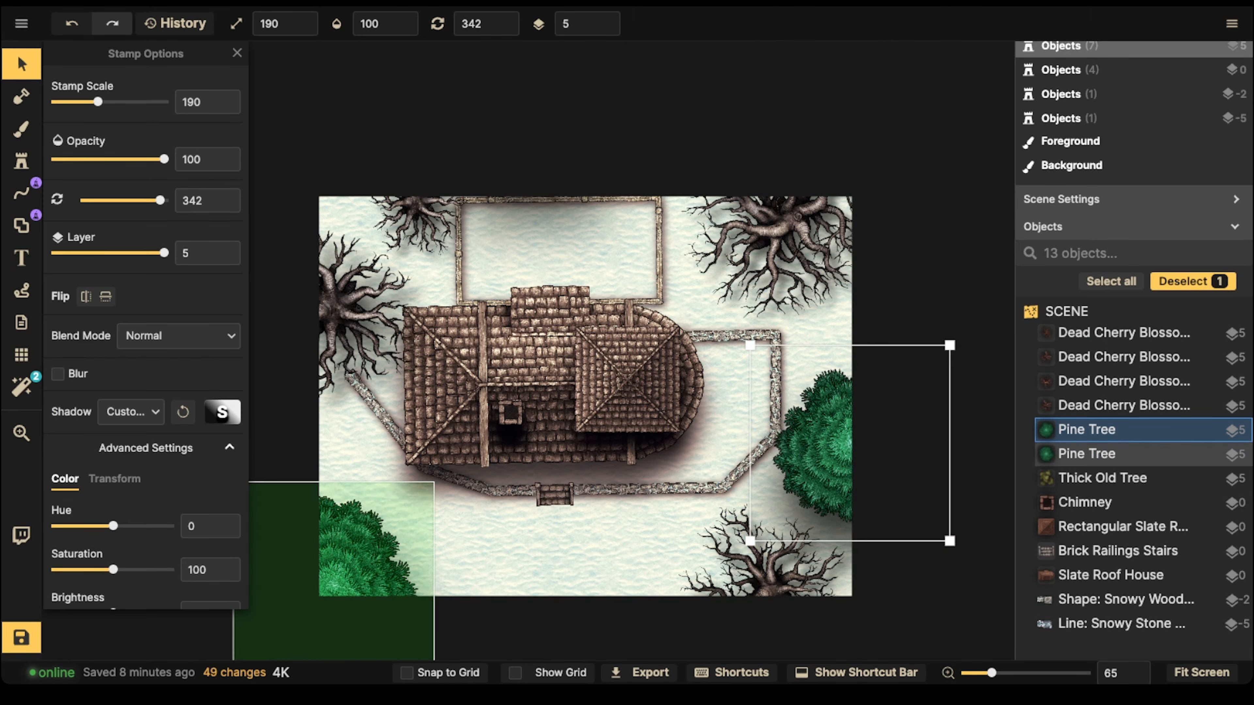
pyautogui.keyDown('shift'); pyautogui.click(365, 551); pyautogui.keyUp('shift')
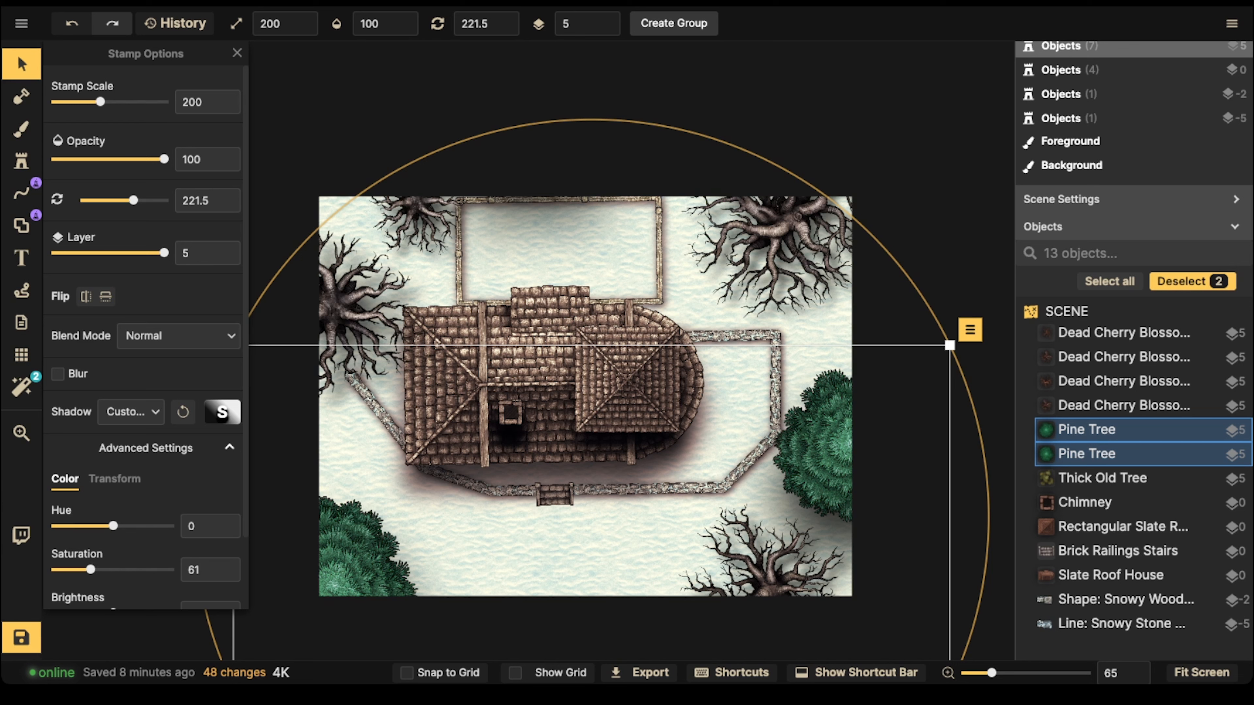
pyautogui.click(366, 551)
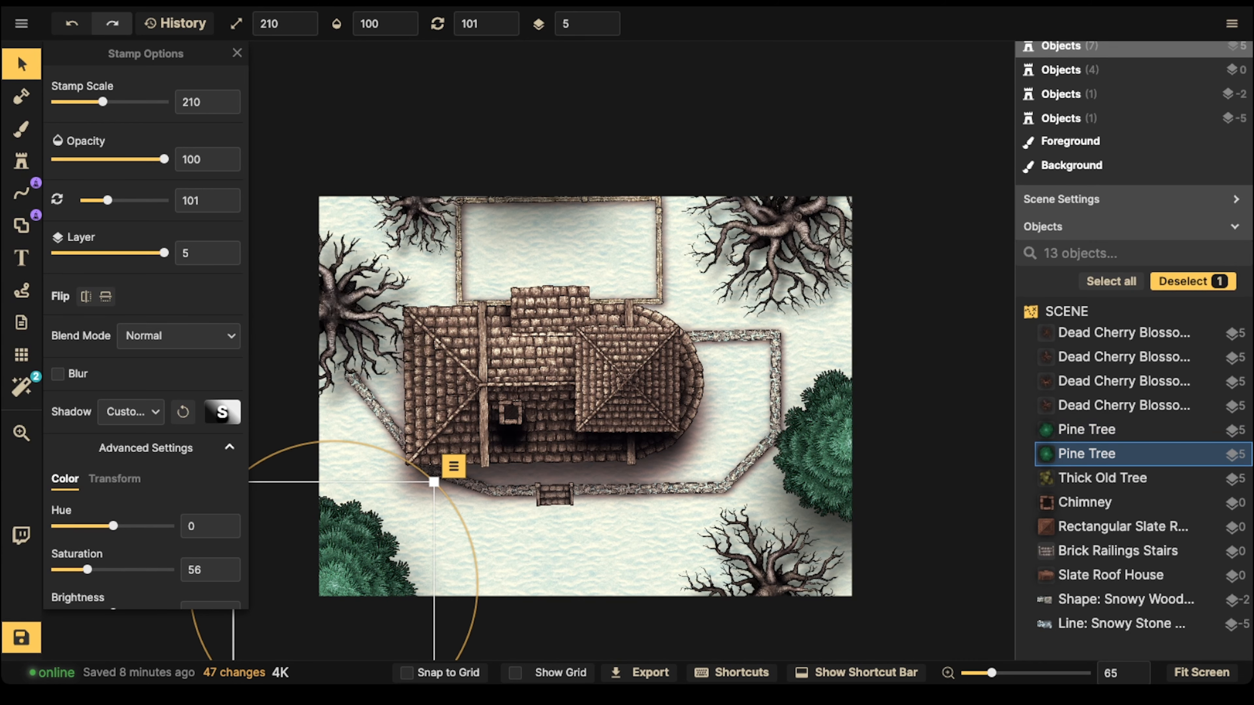
pyautogui.keyDown('shift'); pyautogui.click(1111, 430); pyautogui.keyUp('shift')
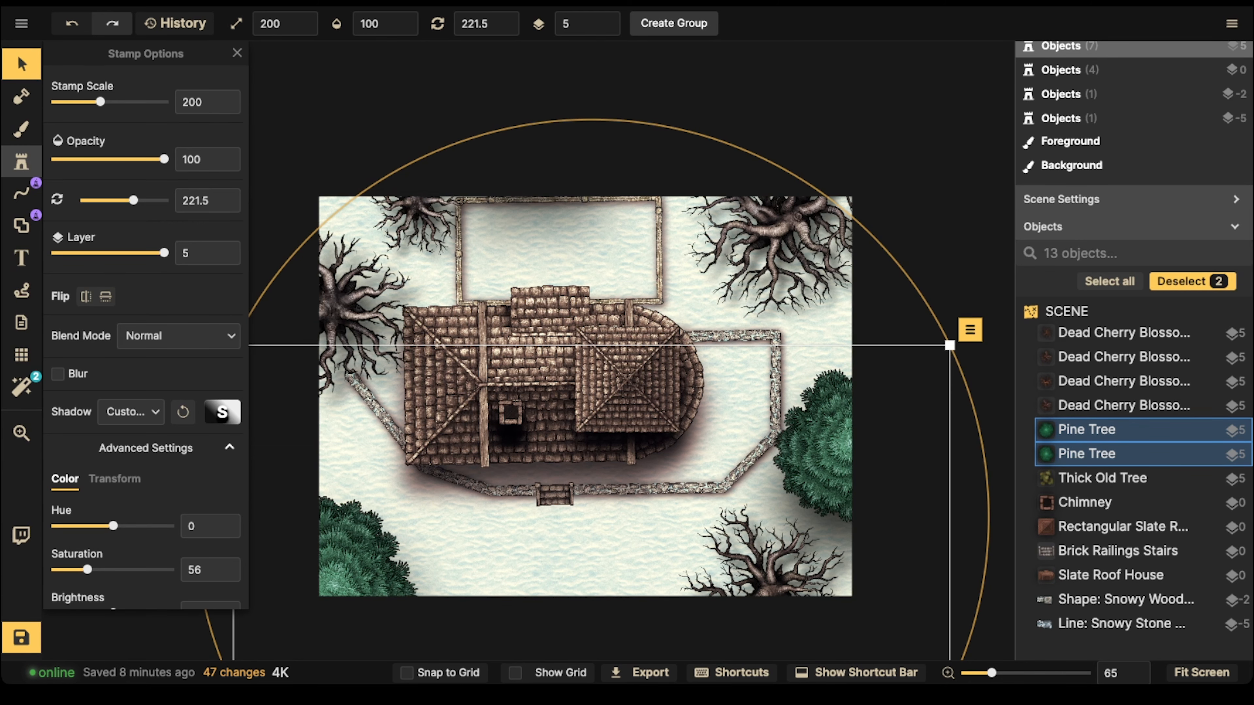
# Step: Search the stamp catalog for "tree" and choose the Snow Pine Tree stamp
pyautogui.click(21, 161)
pyautogui.write('ftree')
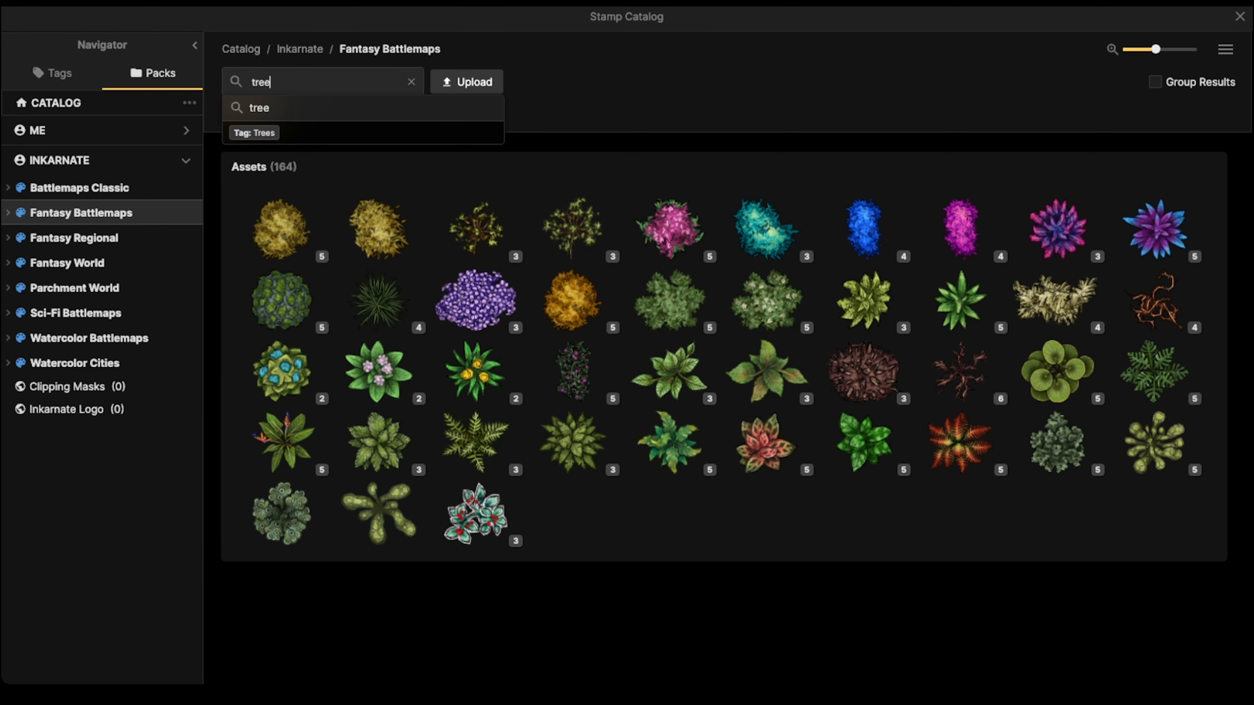
pyautogui.press('Return')
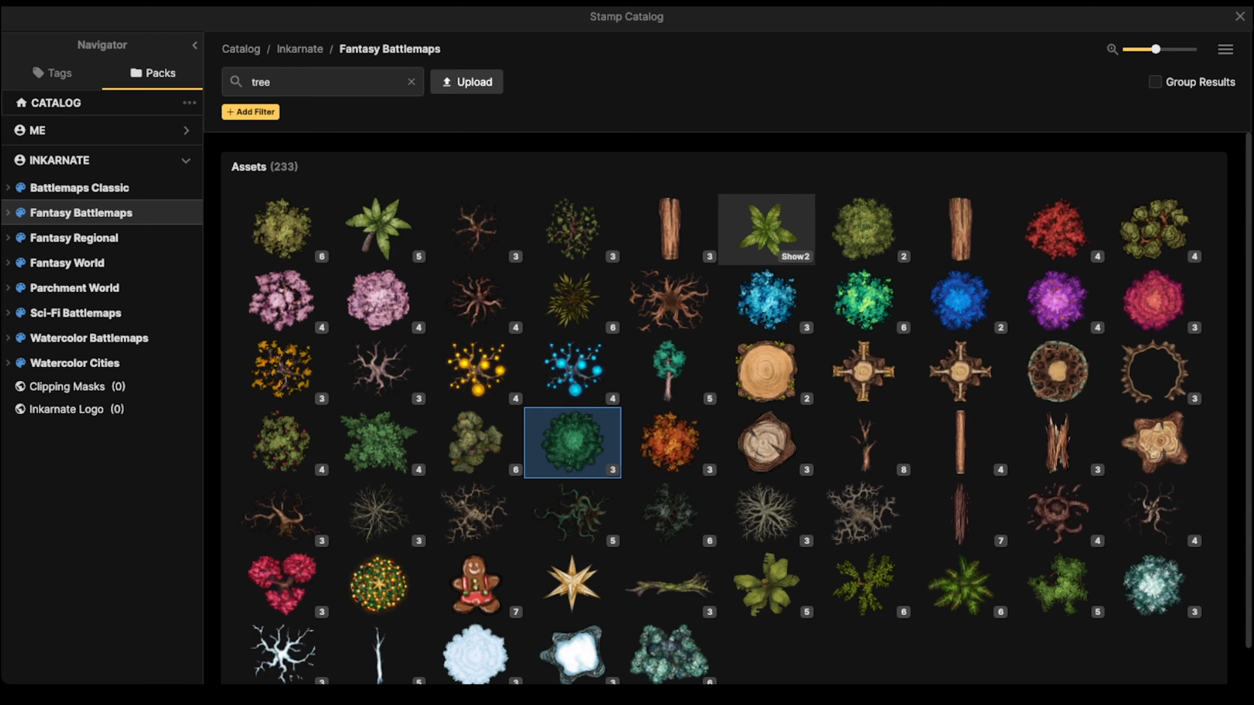
pyautogui.scroll(-1, 1057, 474)
pyautogui.click(1154, 546)
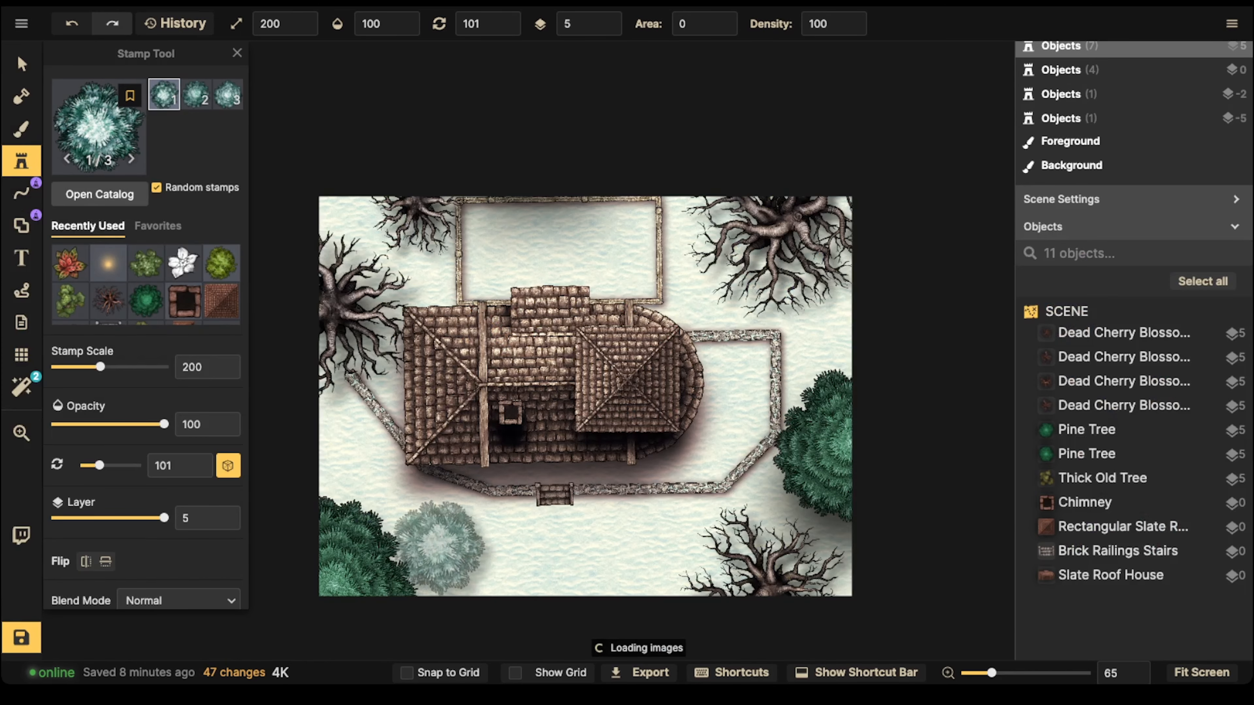
# Step: Place two Snow Pine Tree stamps of scale 200 along the map's lower edge, using the third variant
pyautogui.press('Left')
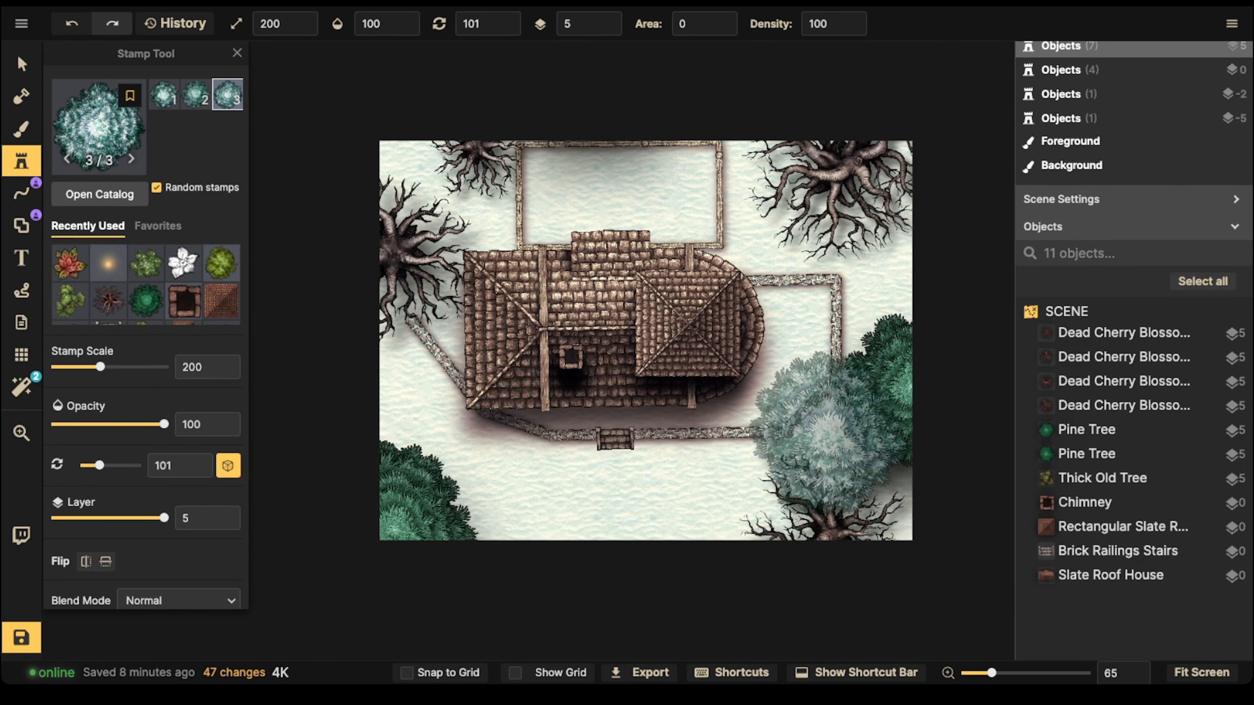
pyautogui.scroll(-15, 865, 420)
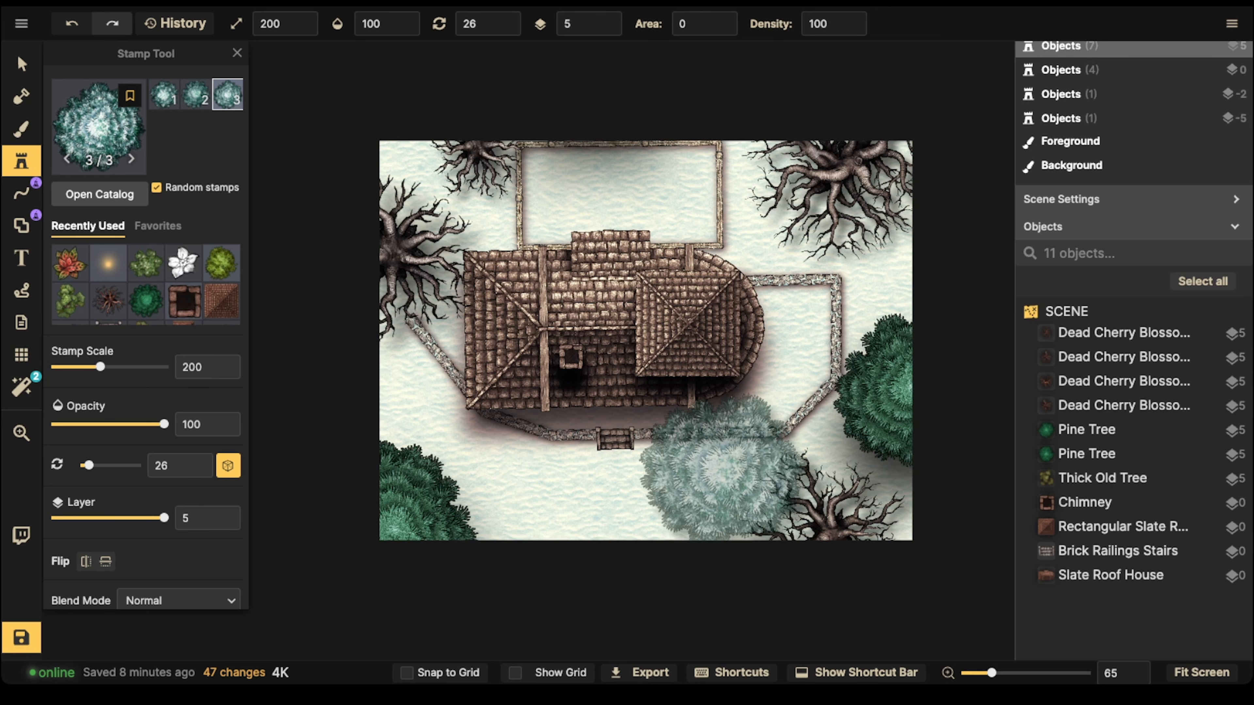
pyautogui.click(730, 469)
pyautogui.click(565, 494)
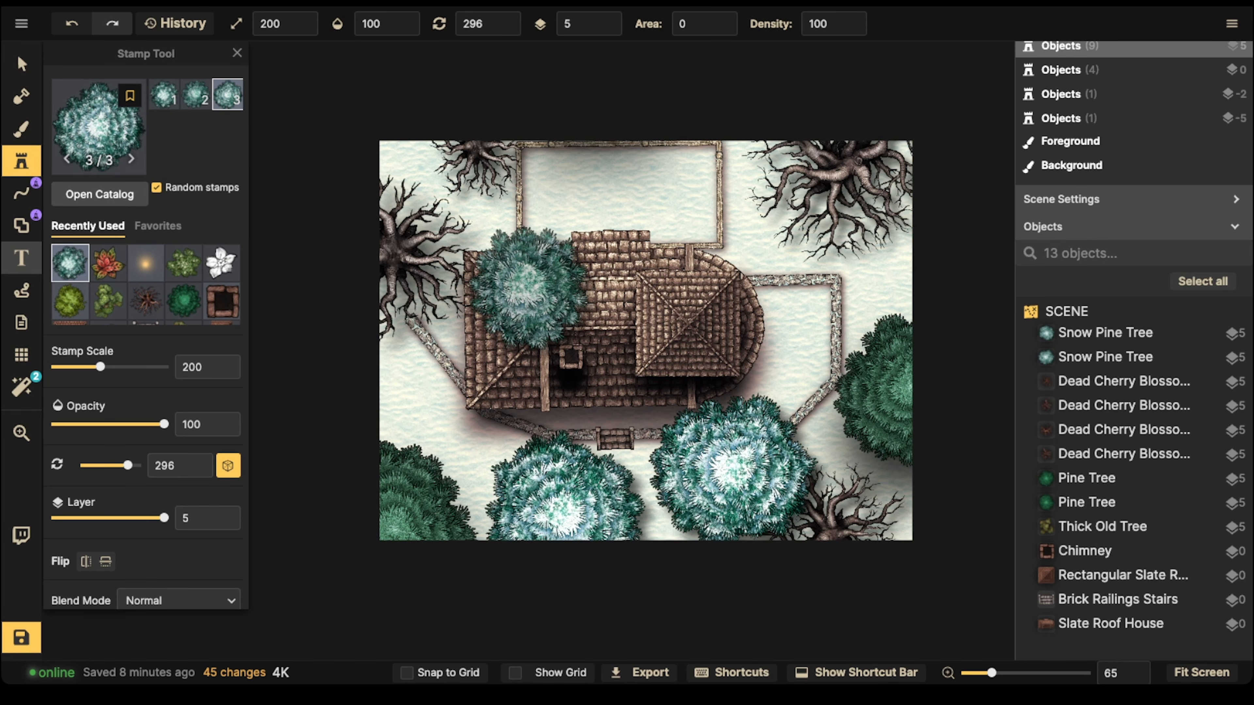
# Step: Delete the old pine tree in the map's lower-left corner and move a snow pine tree into its place
pyautogui.click(22, 64)
pyautogui.click(419, 501)
pyautogui.press('Delete')
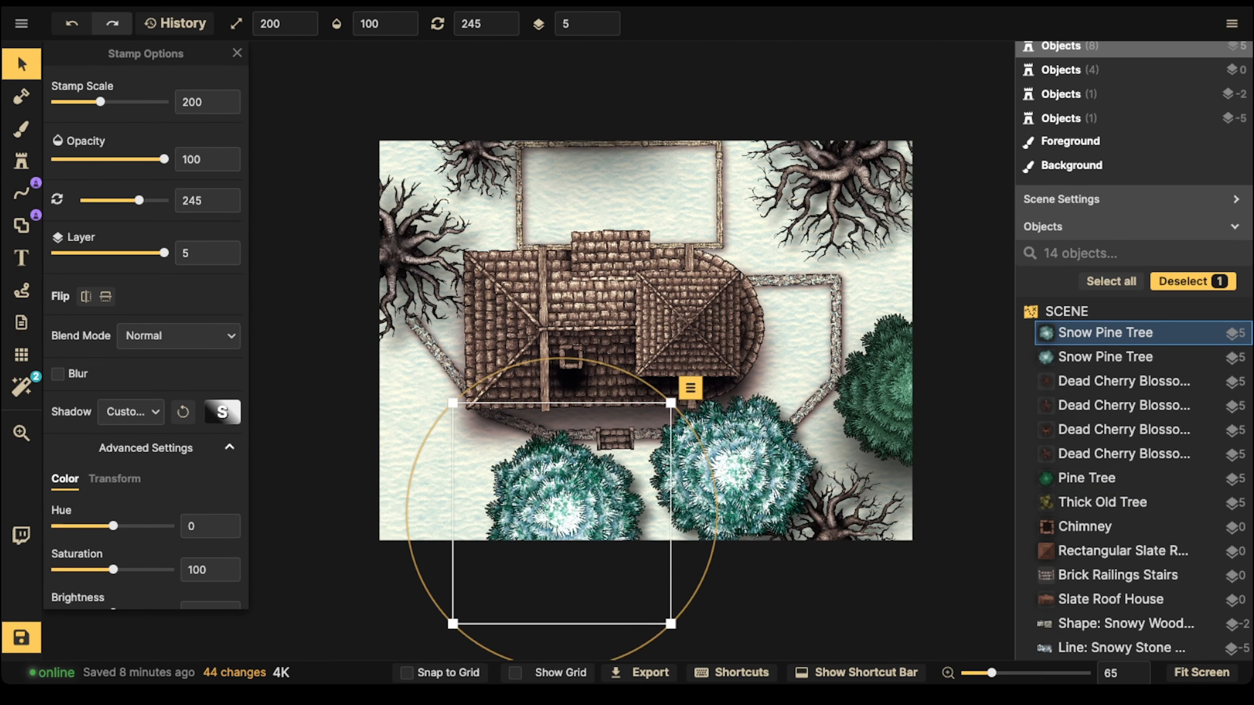
pyautogui.moveTo(565, 499); pyautogui.dragTo(415, 501)
pyautogui.scroll(-6, 420, 501)
# Step: Move the other snow pine tree onto the pine at the map's right edge and delete the old pine
pyautogui.click(730, 472)
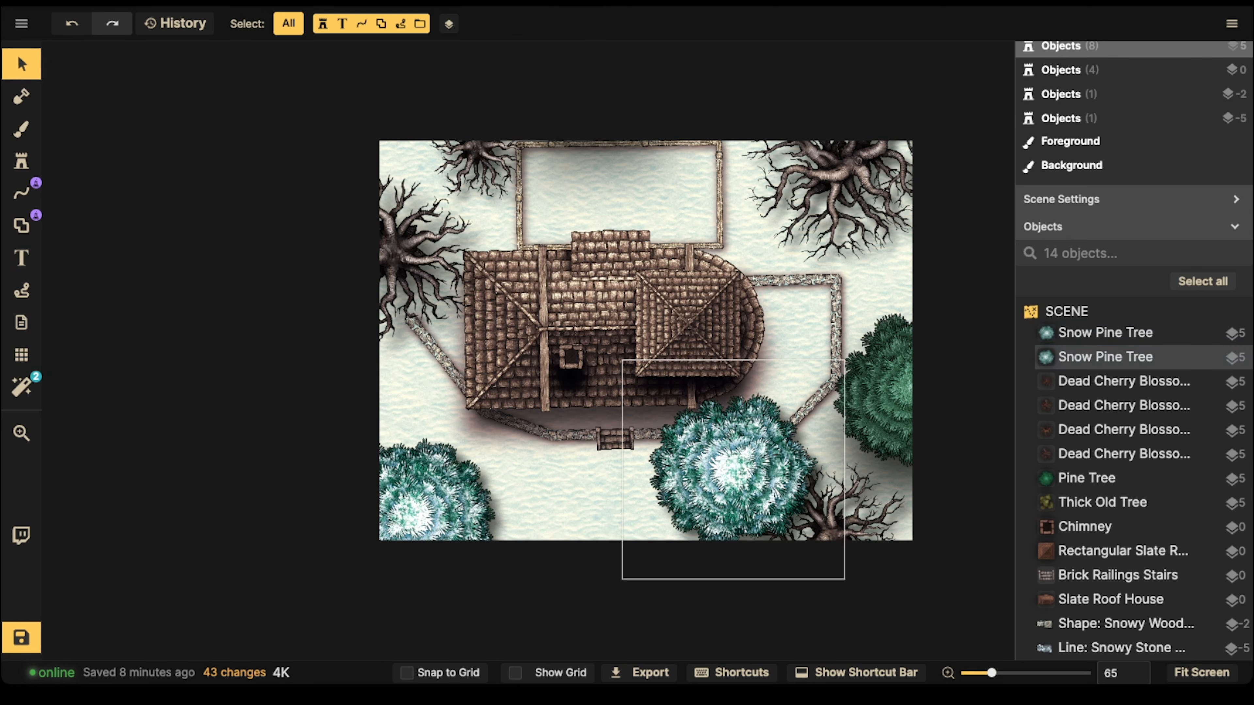
pyautogui.moveTo(730, 472); pyautogui.dragTo(914, 388)
pyautogui.click(880, 395)
pyautogui.press('Delete')
# Step: Select both snow pine trees, set their saturation to 56, and adjust their position slightly
pyautogui.keyDown('shift'); pyautogui.click(419, 502); pyautogui.keyUp('shift')
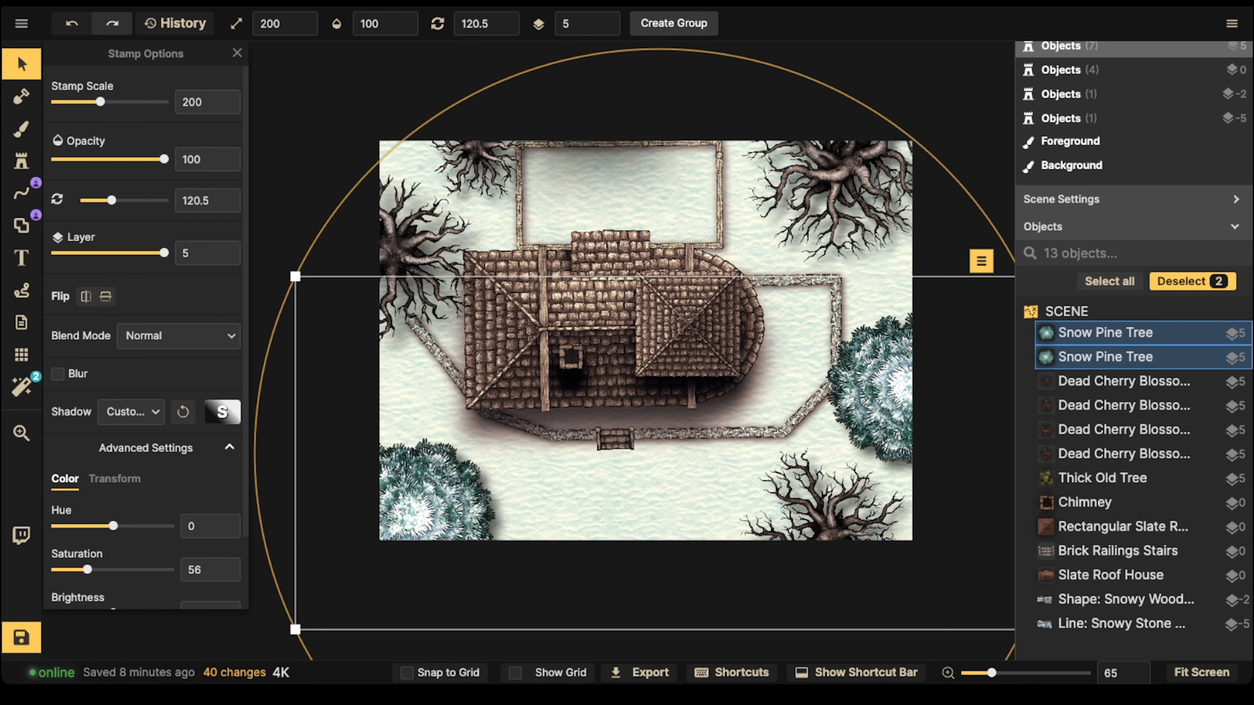
pyautogui.moveTo(888, 391); pyautogui.dragTo(882, 400)
pyautogui.press('Escape')
pyautogui.press('Escape')
# Step: Set up the Shape tool with the stroke turned off and a texture fill turned on
pyautogui.scroll(-2, 525, 319)
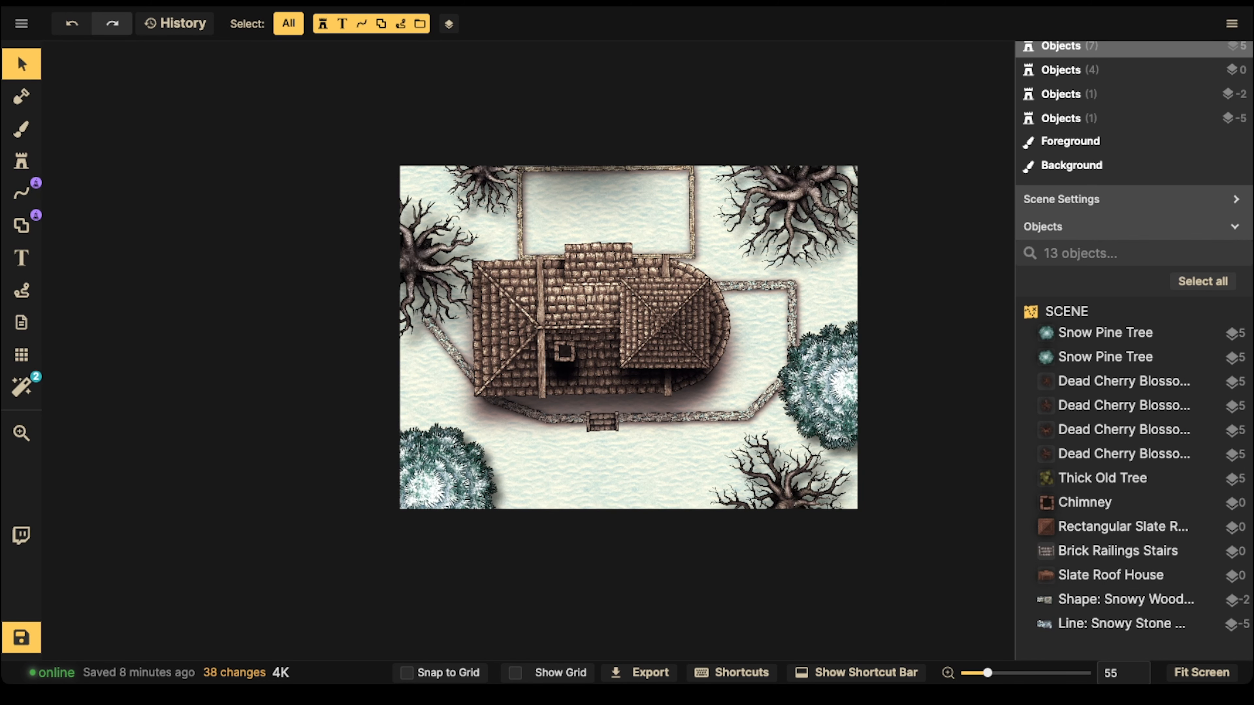
pyautogui.scroll(2, 433, 263)
pyautogui.press('space')
pyautogui.moveTo(633, 207); pyautogui.dragTo(520, 201)
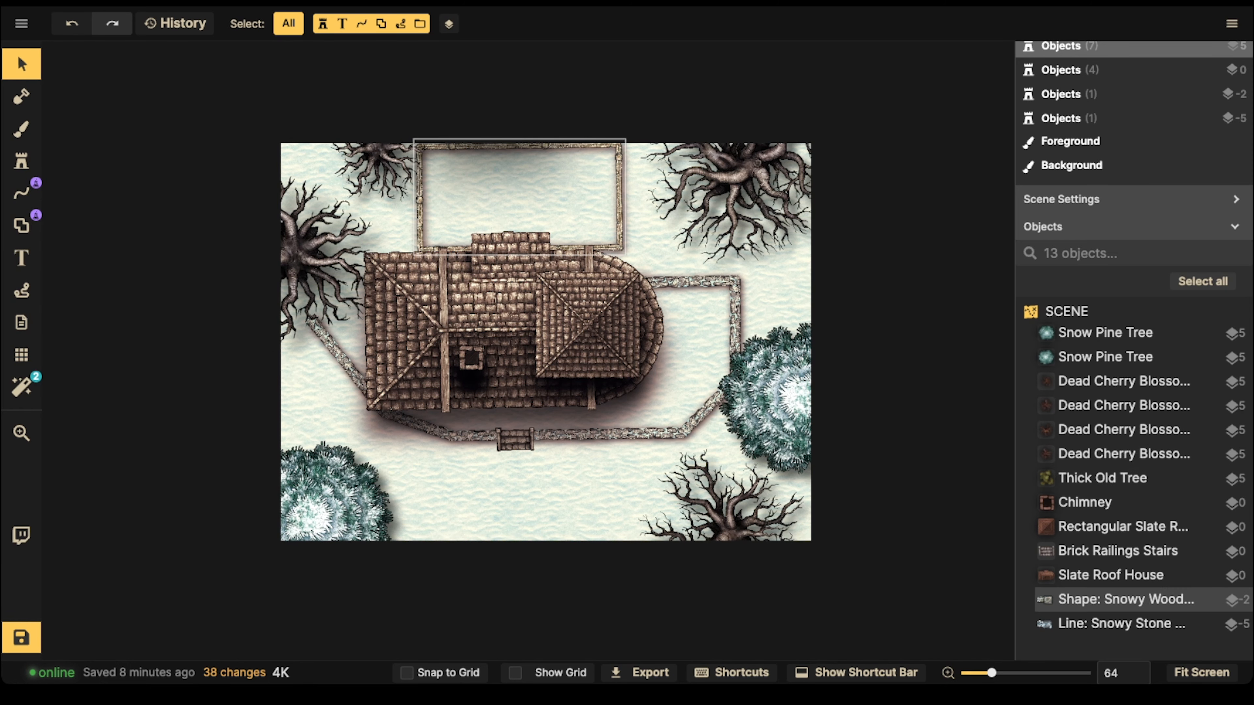
pyautogui.scroll(5, 447, 284)
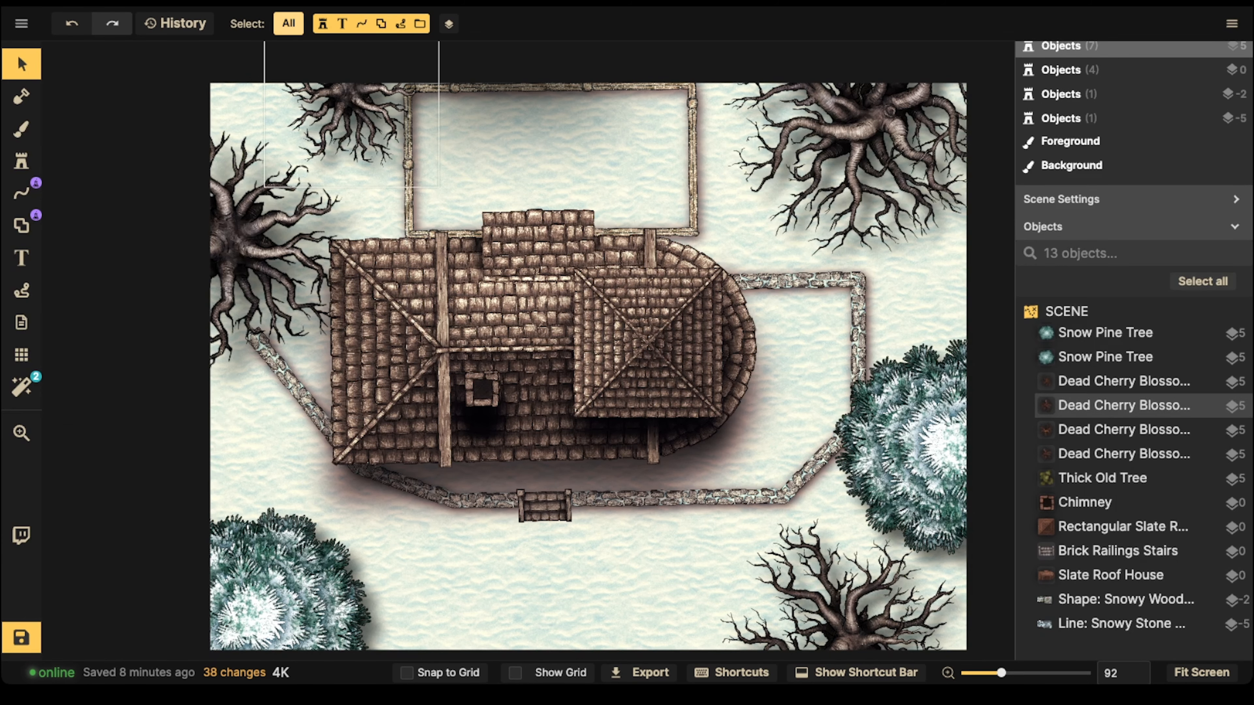
pyautogui.click(22, 226)
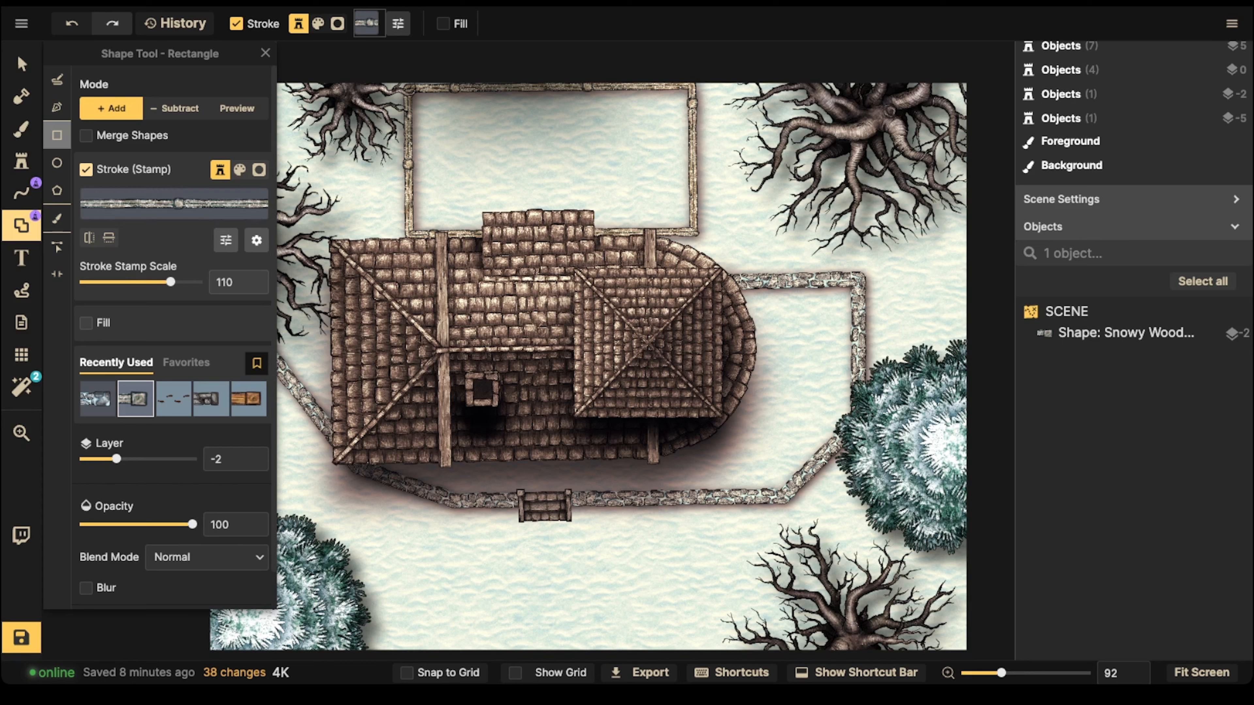
pyautogui.click(86, 170)
pyautogui.click(85, 209)
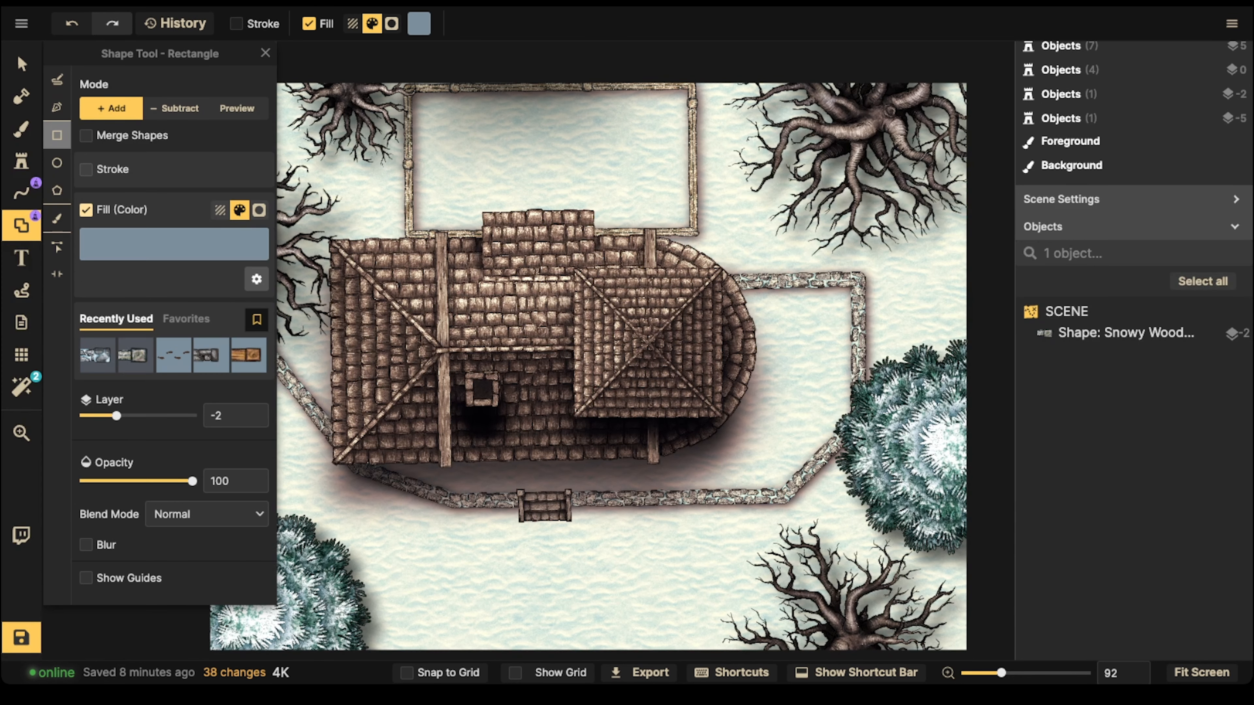
pyautogui.click(220, 210)
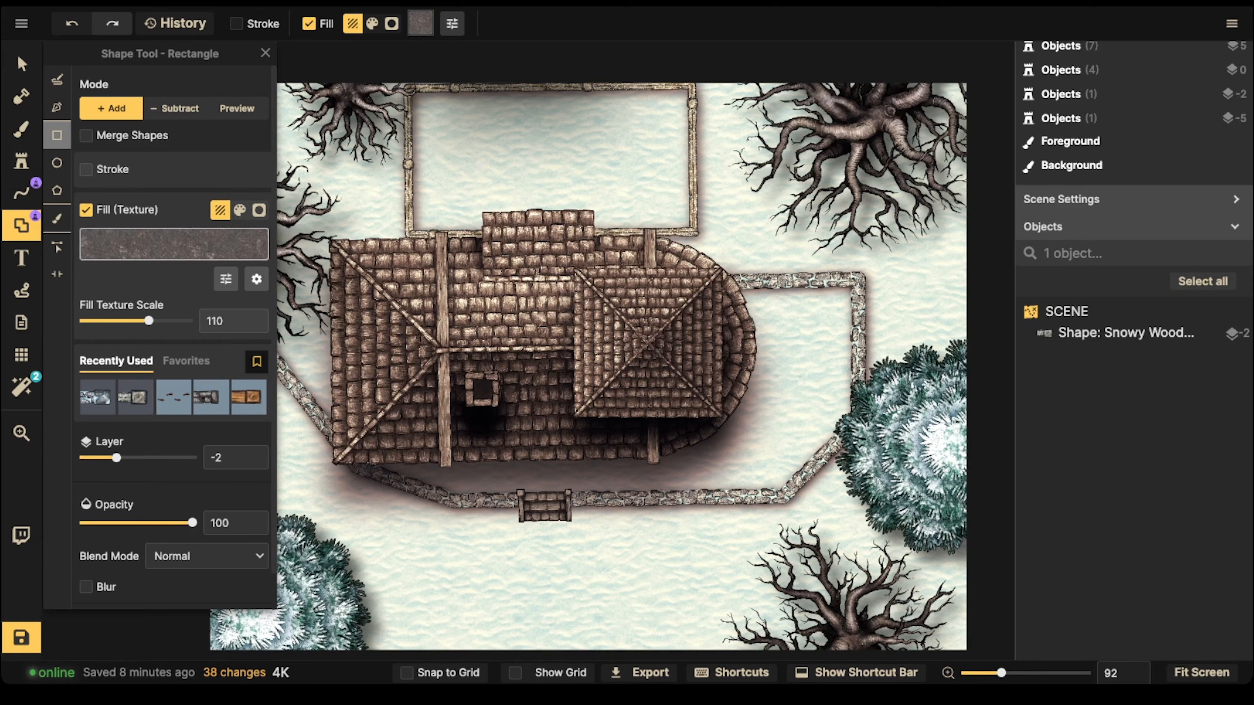
# Step: Widen the snow texture search to all Inkarnate packs and choose the Parchment World Snow overlay from Alpha Textures
pyautogui.click(173, 244)
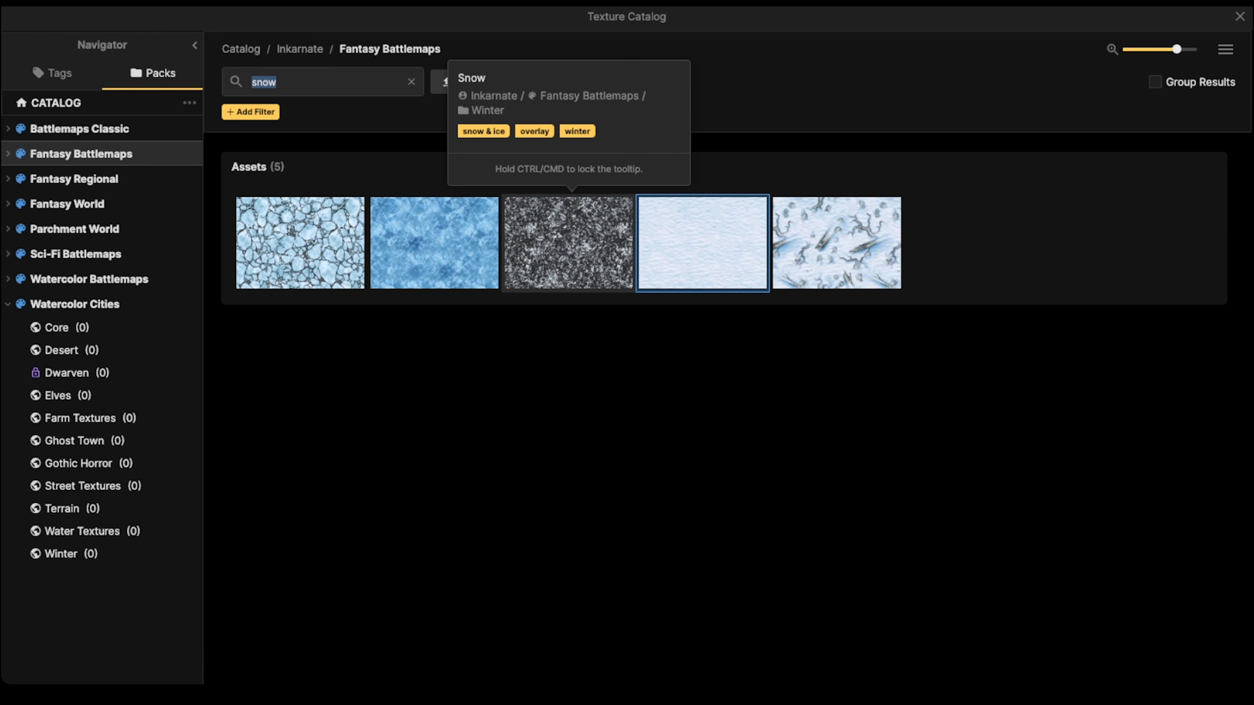
pyautogui.click(300, 49)
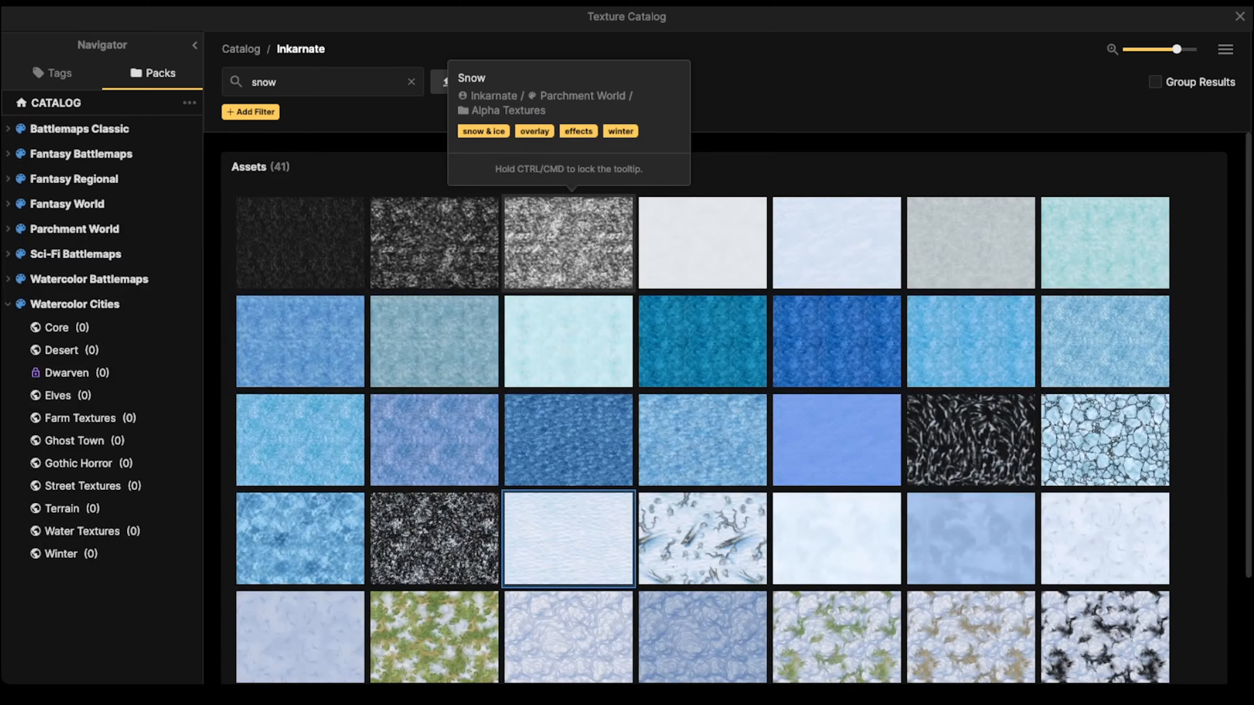
pyautogui.click(569, 242)
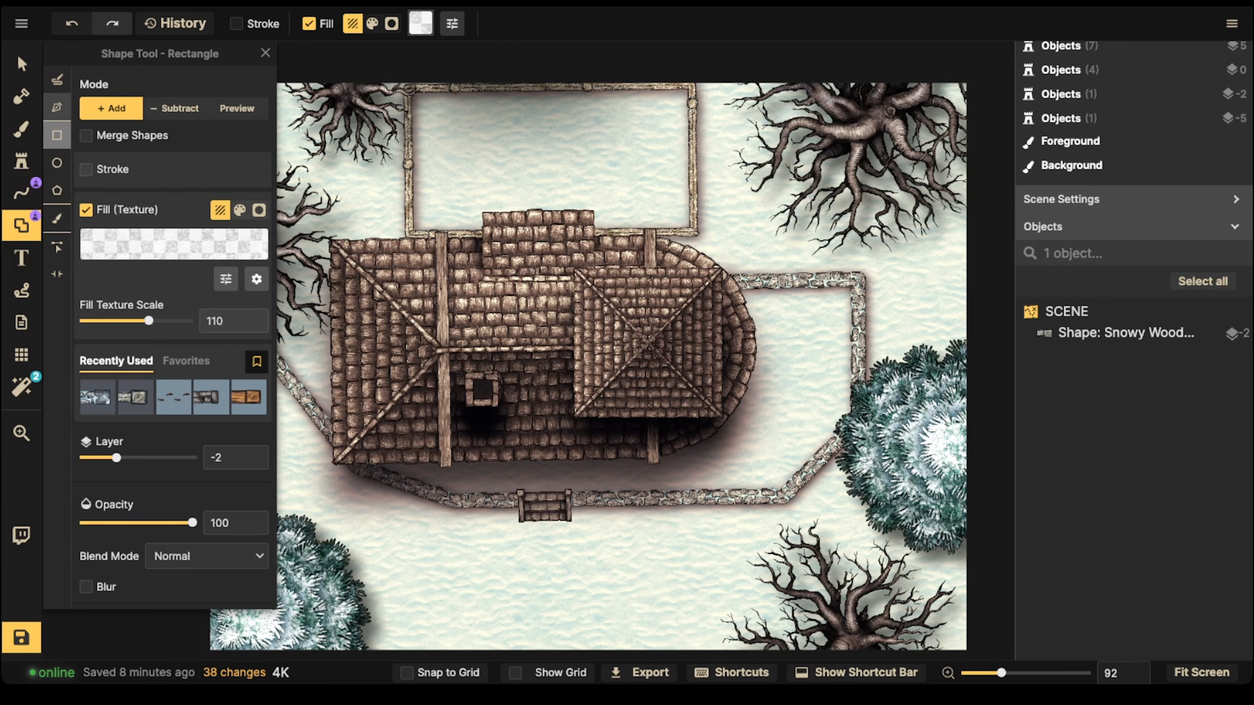
# Step: Draw a Pen shape on layer 5 around the whole house roof, including its projecting upper section, and add it as a snow-filled shape
pyautogui.click(57, 107)
pyautogui.moveTo(117, 409); pyautogui.dragTo(194, 409)
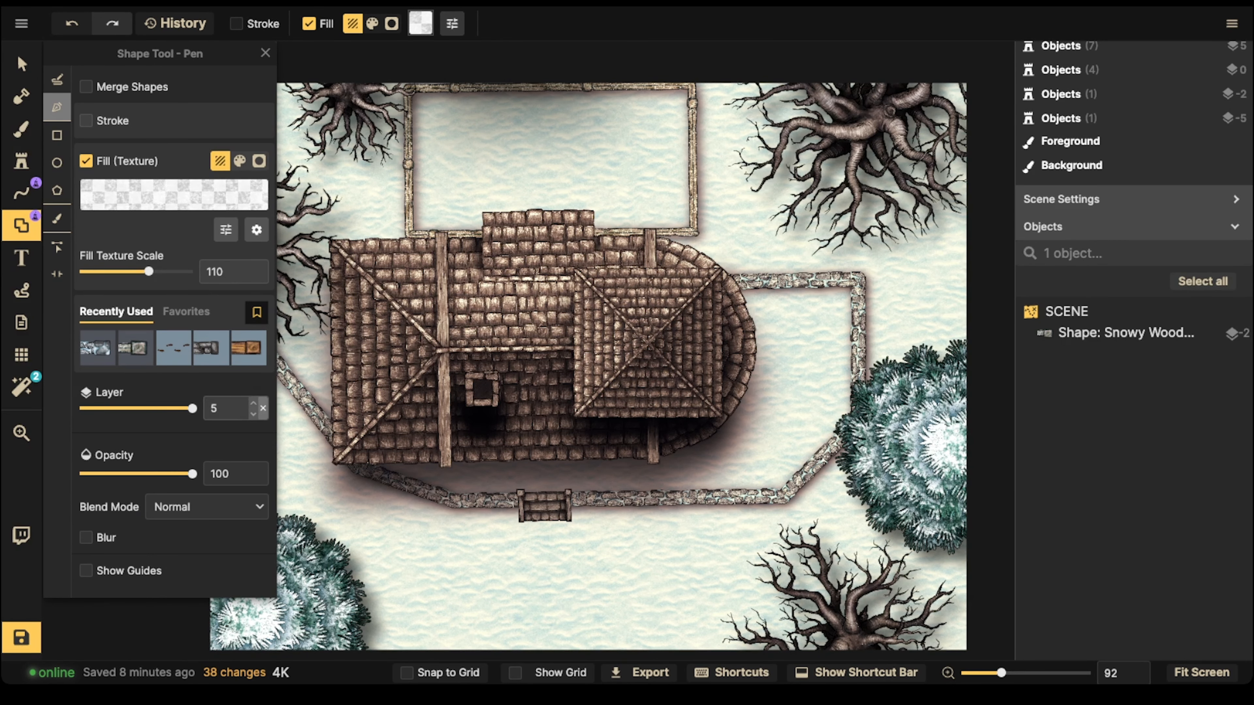
pyautogui.click(336, 250)
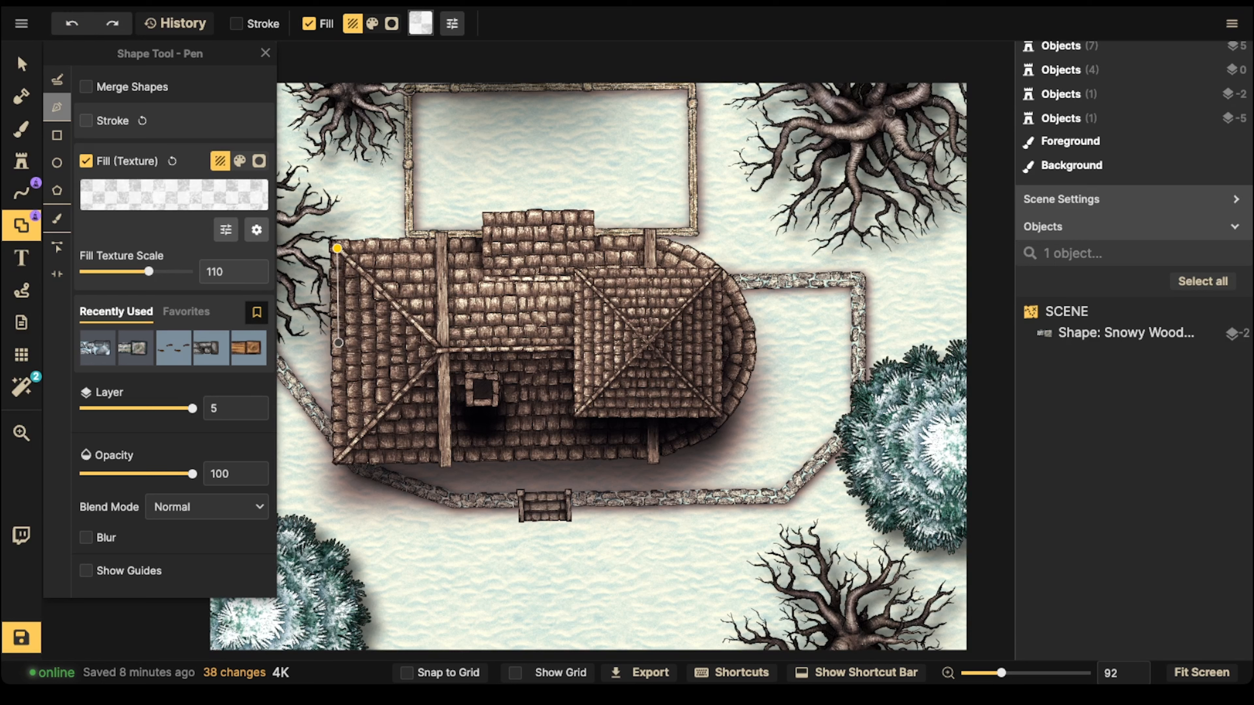
pyautogui.click(339, 457)
pyautogui.click(406, 455)
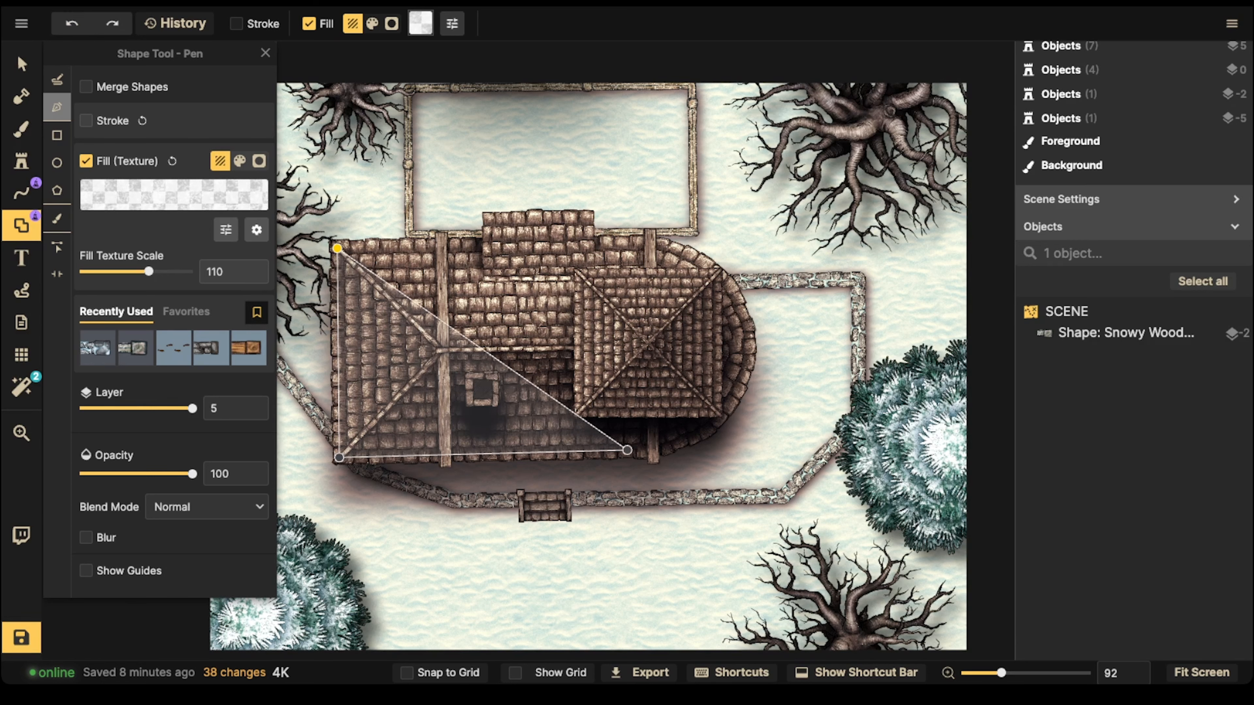
pyautogui.click(654, 452)
pyautogui.click(713, 430)
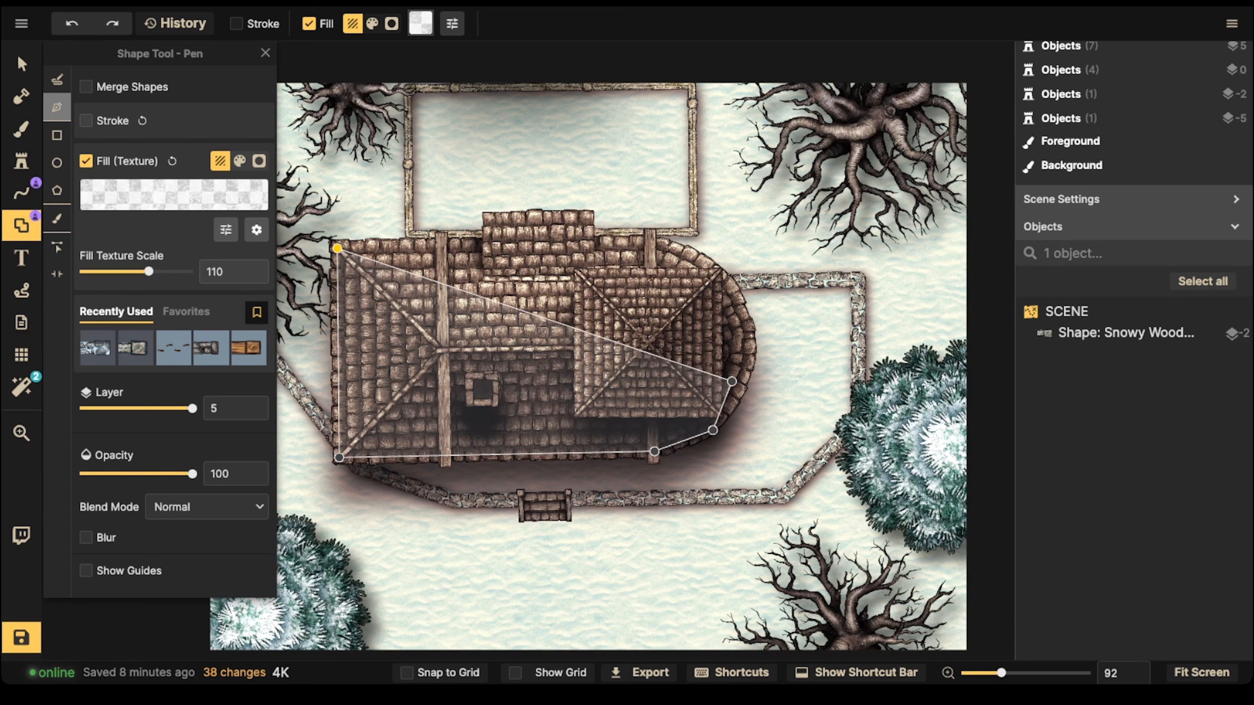
pyautogui.click(746, 383)
pyautogui.click(753, 333)
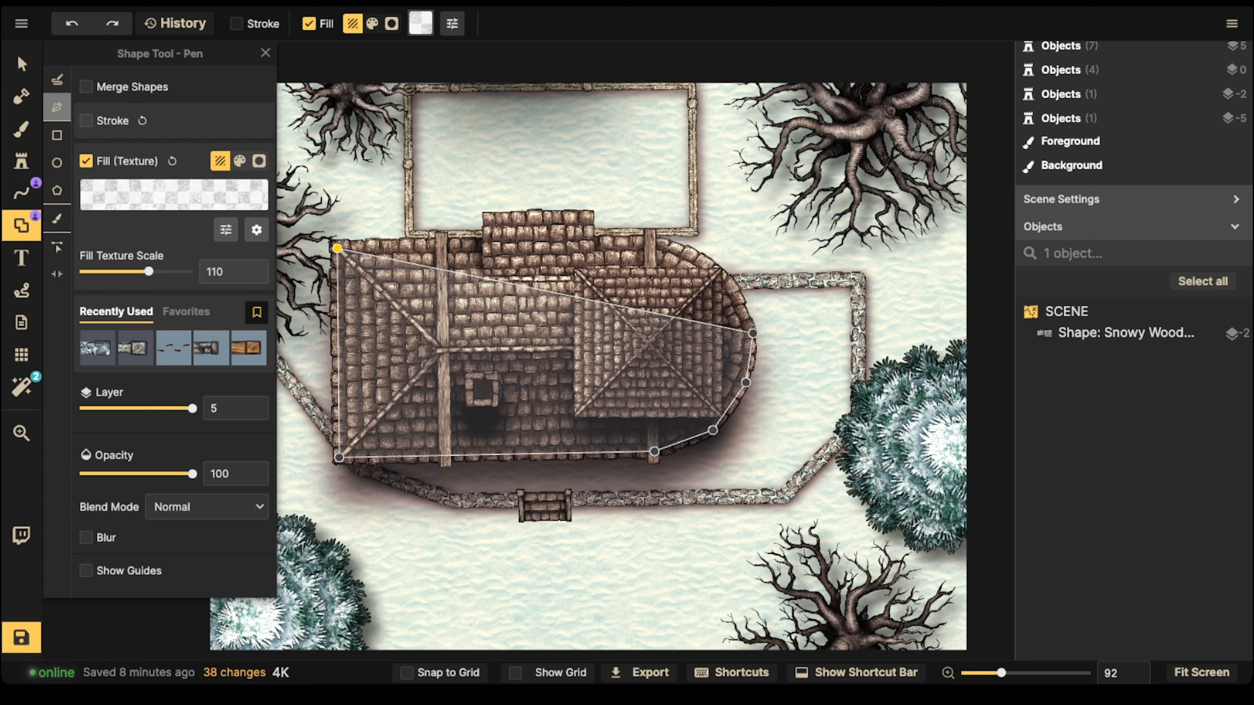
pyautogui.click(735, 293)
pyautogui.click(702, 259)
pyautogui.click(652, 239)
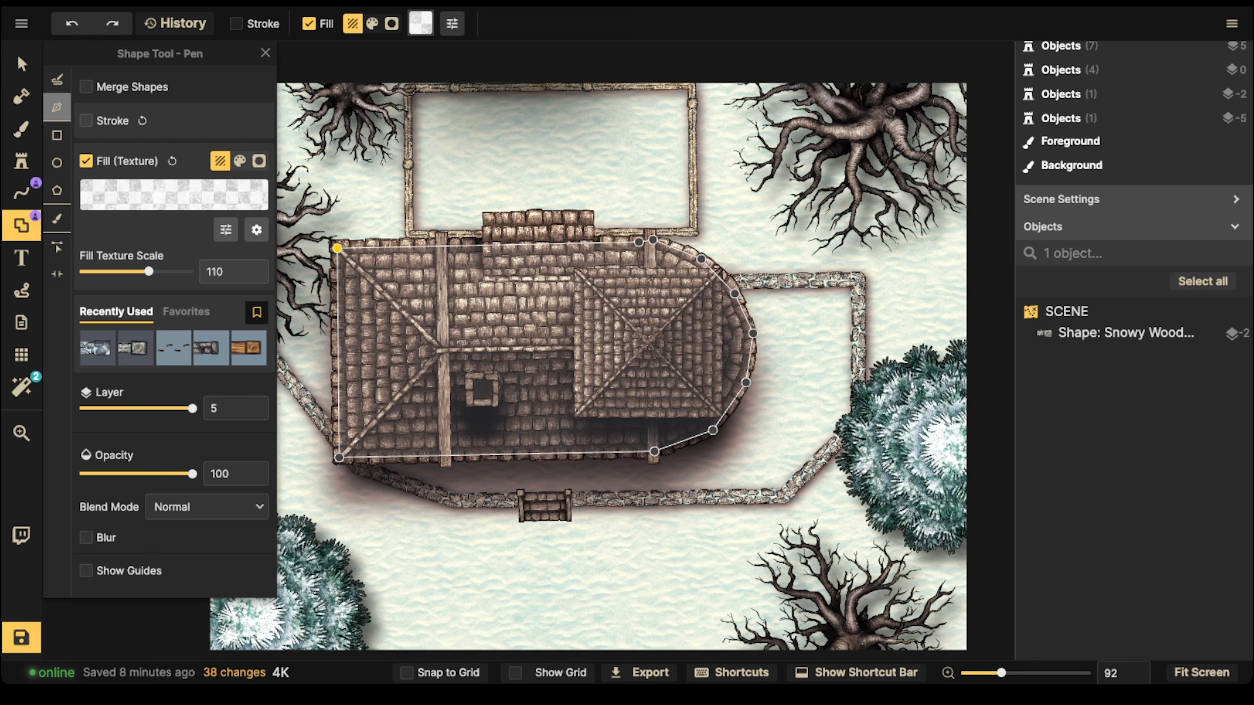
pyautogui.click(589, 242)
pyautogui.click(588, 216)
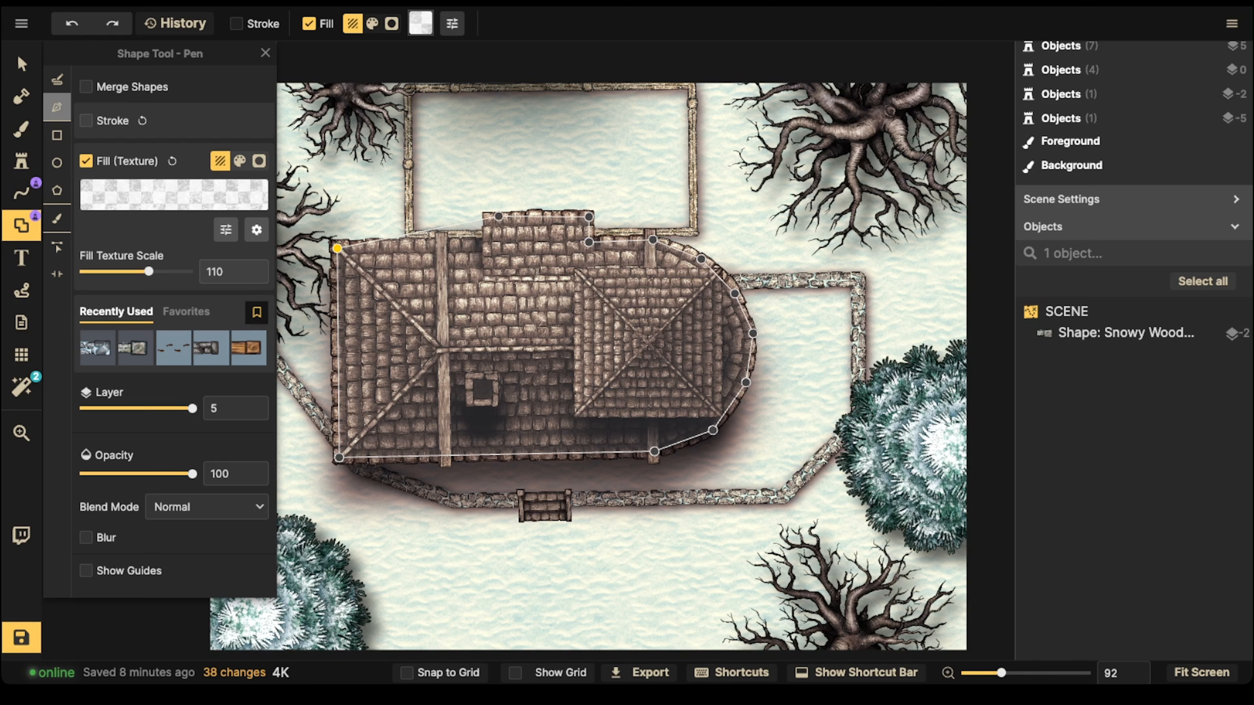
pyautogui.click(488, 216)
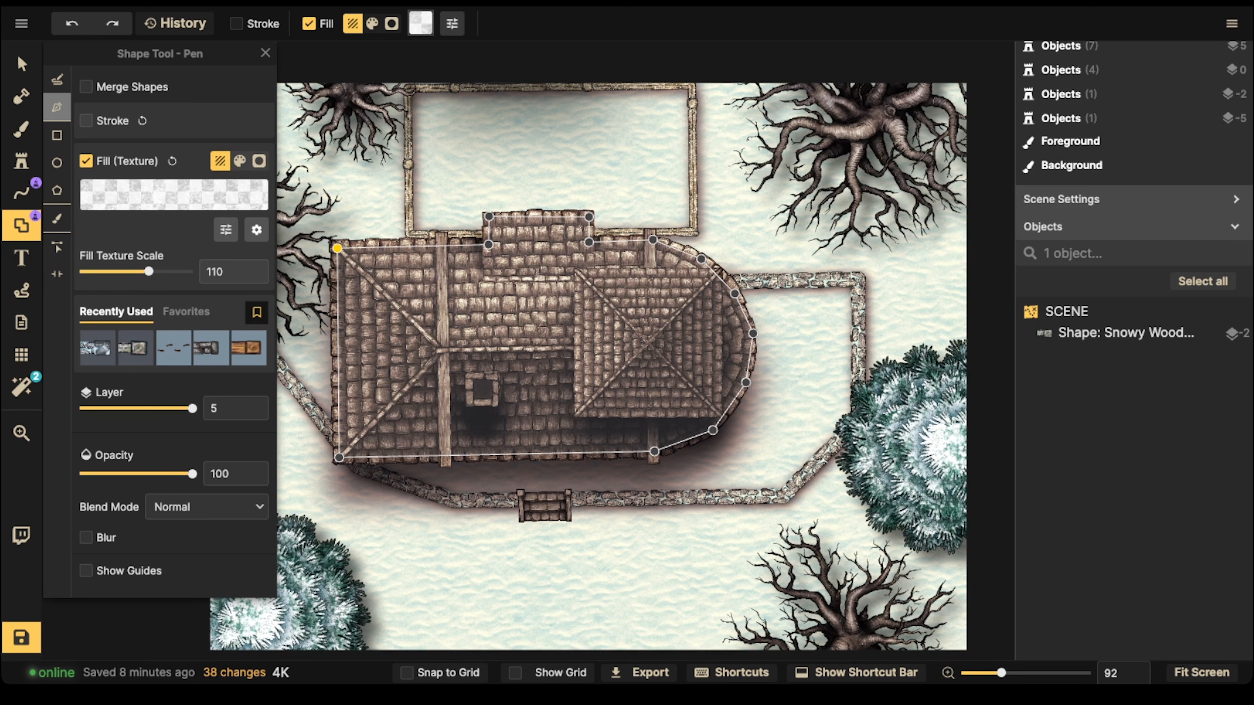
pyautogui.click(337, 248)
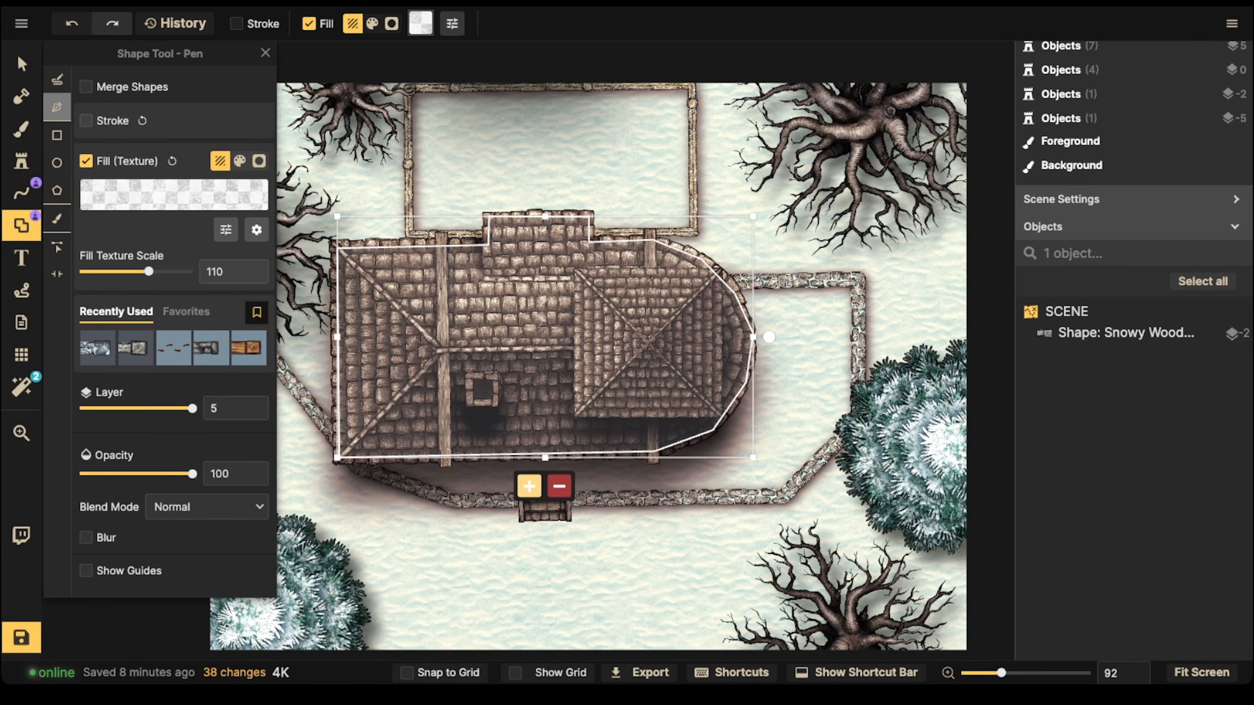
pyautogui.click(529, 486)
# Step: Set the blend mode of the roof's snow shape to Overlay
pyautogui.click(21, 64)
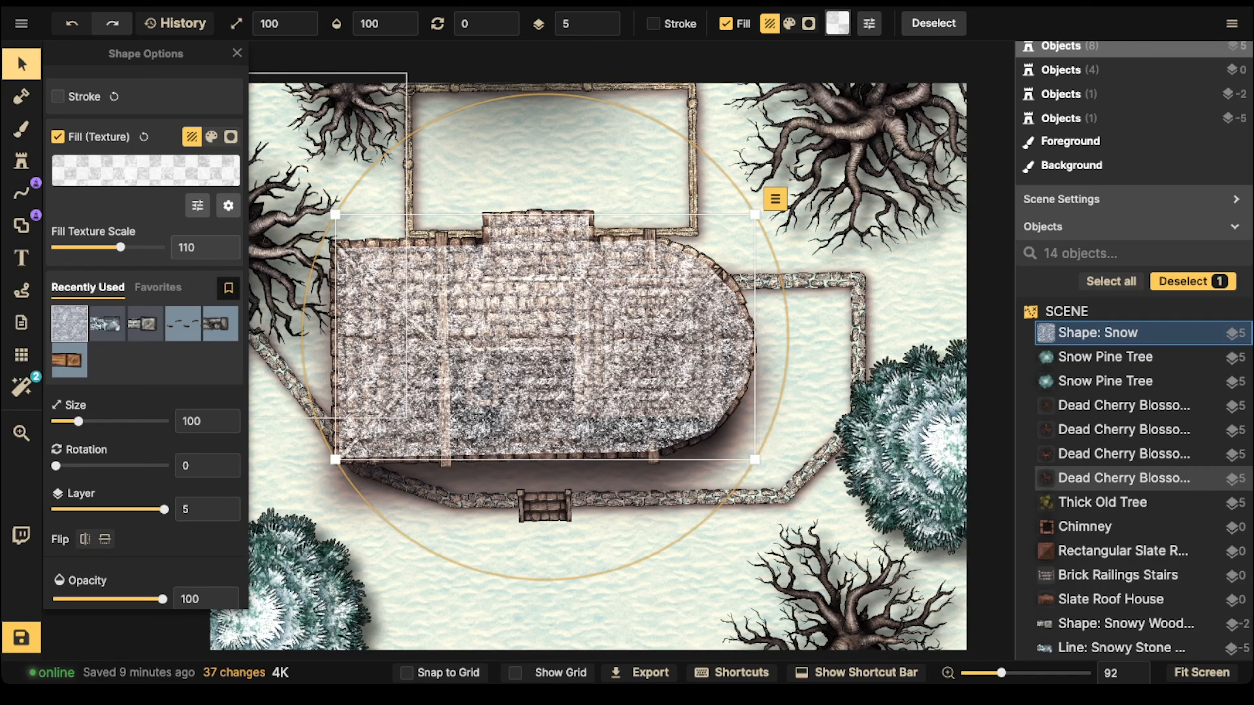
pyautogui.scroll(-3, 183, 323)
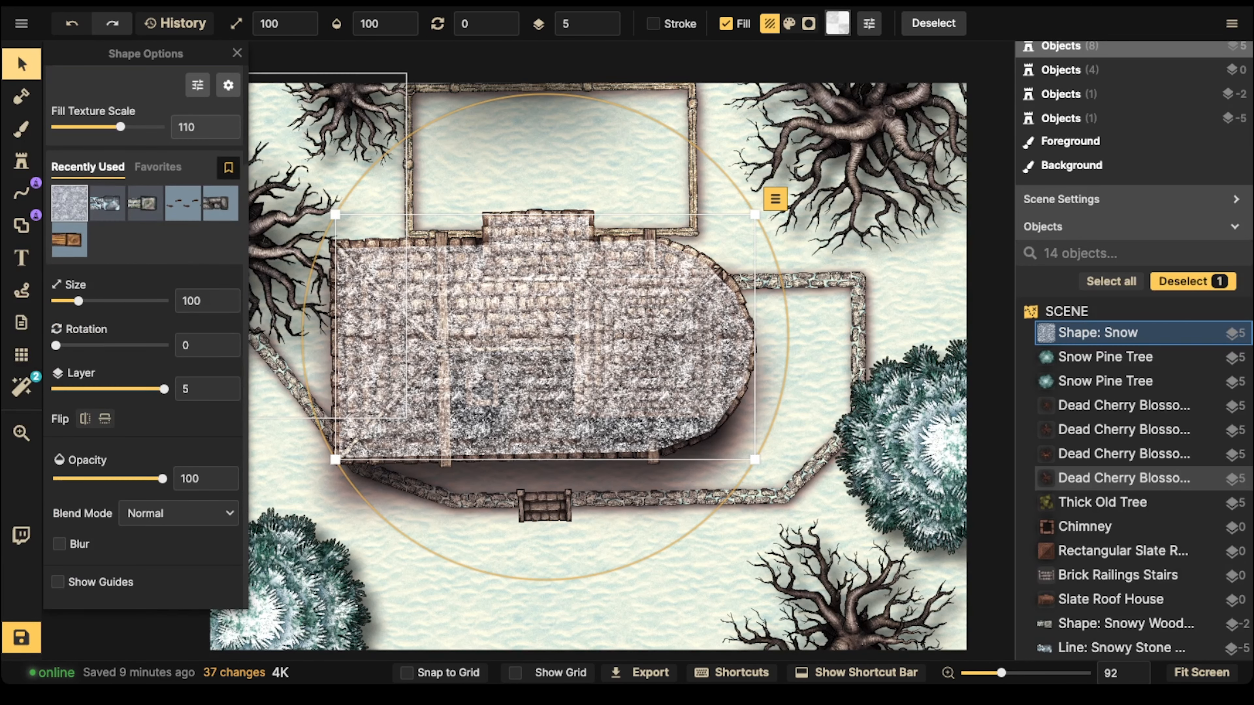
pyautogui.click(179, 513)
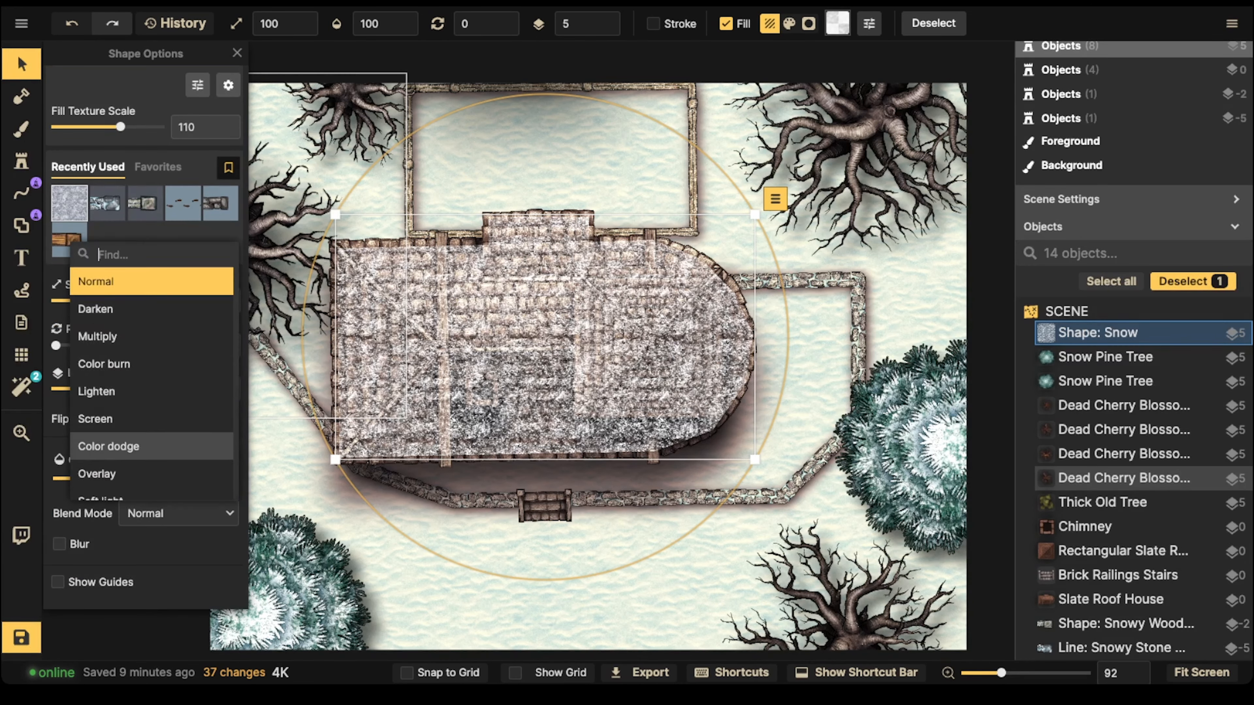
pyautogui.click(149, 473)
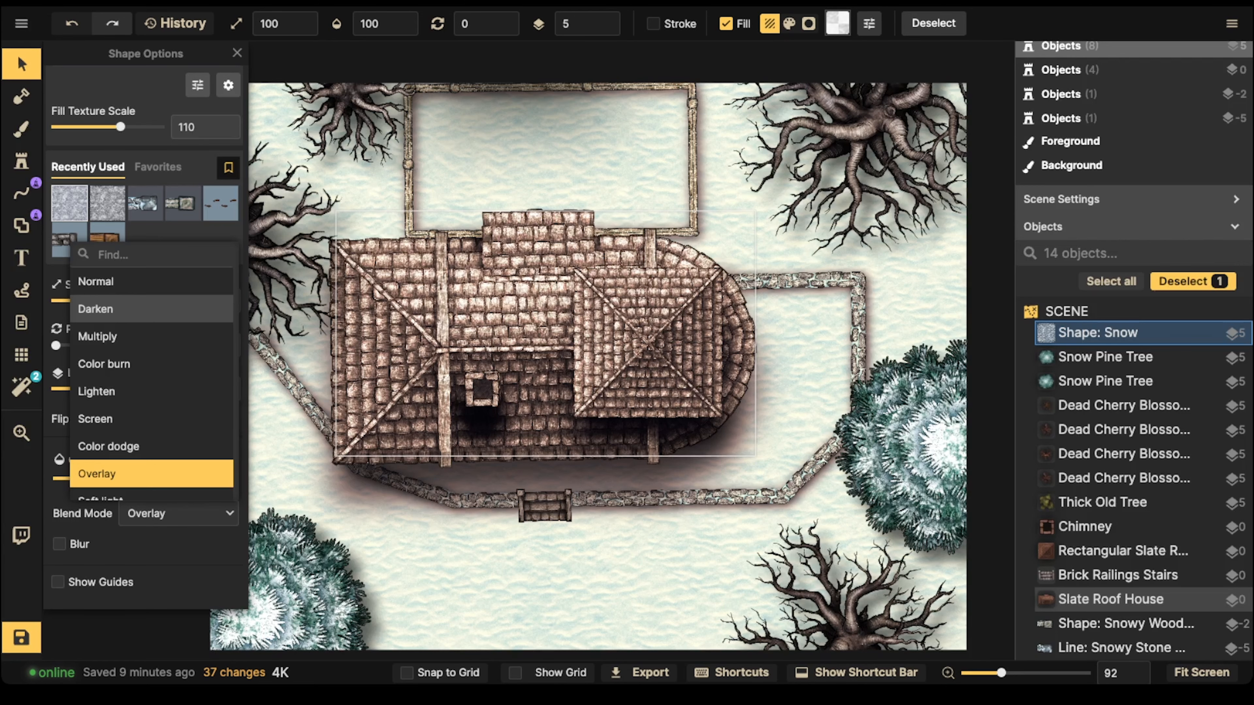
pyautogui.click(543, 326)
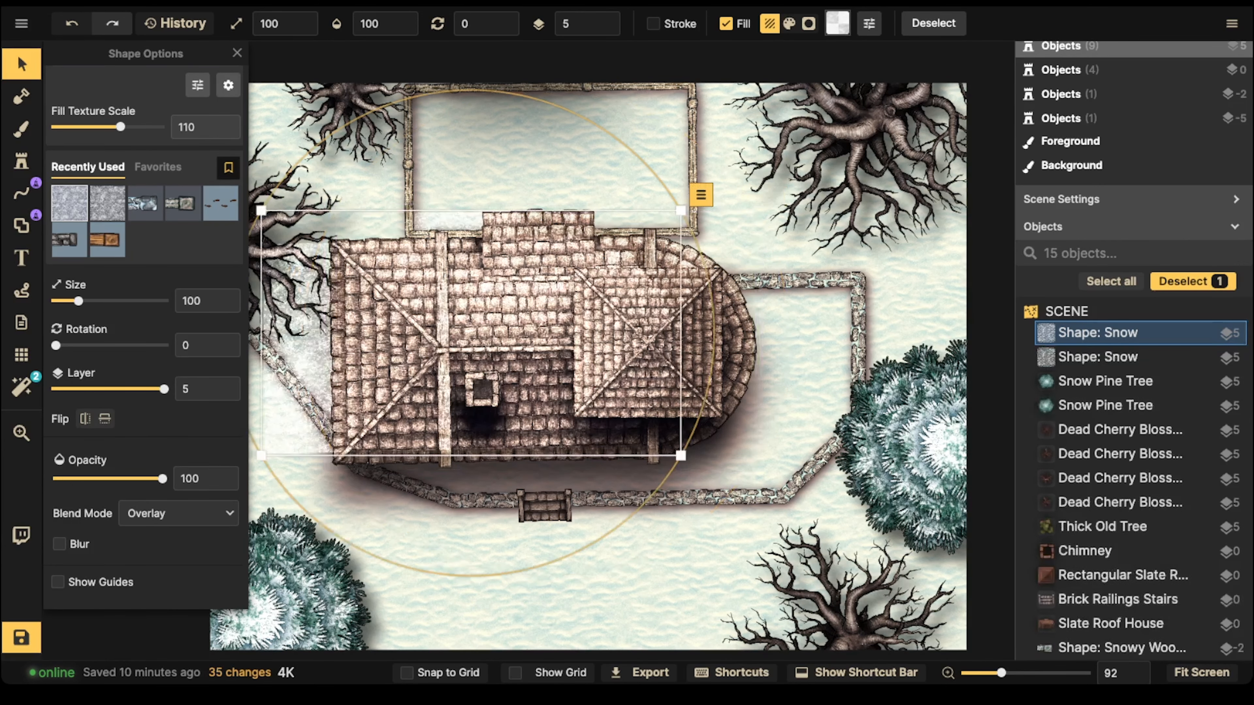
# Step: Duplicate the roof's snow shape three times and stack the copies over the roof to intensify the snow
pyautogui.moveTo(471, 333); pyautogui.dragTo(551, 334)
pyautogui.hotkey('ctrl', 'c')
pyautogui.hotkey('ctrl', 'v')
pyautogui.hotkey('ctrl', 'v')
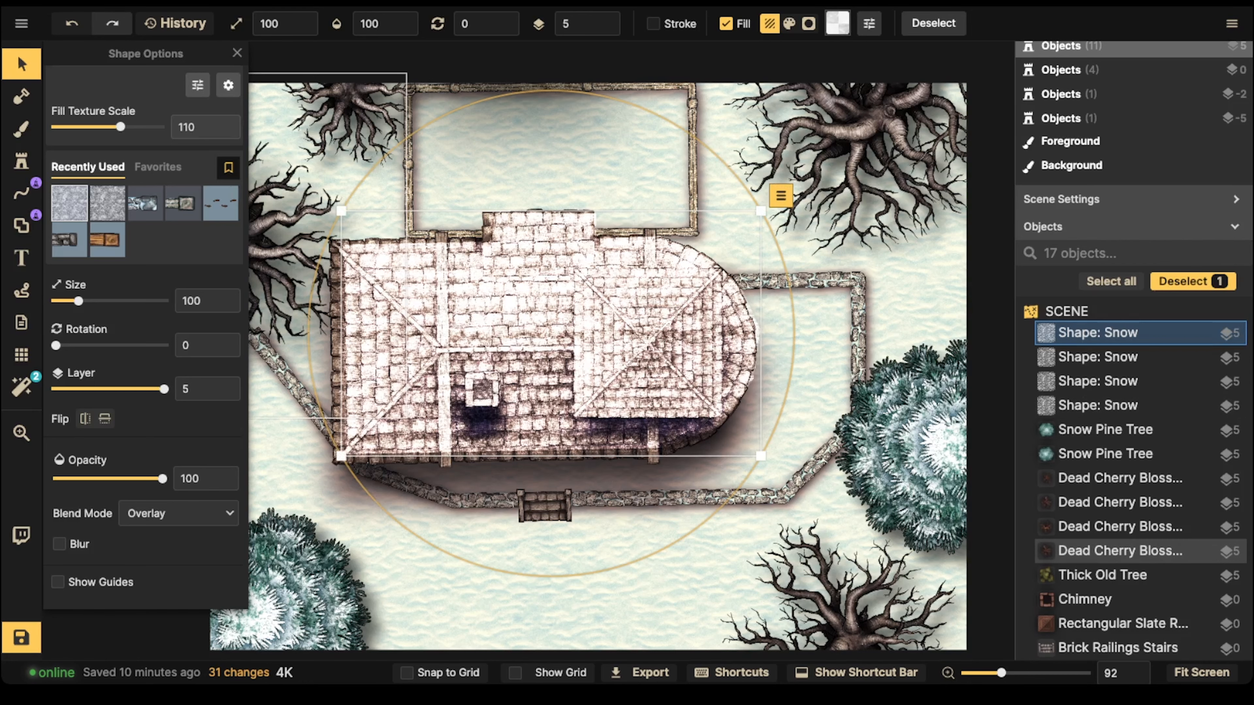
pyautogui.press('Escape')
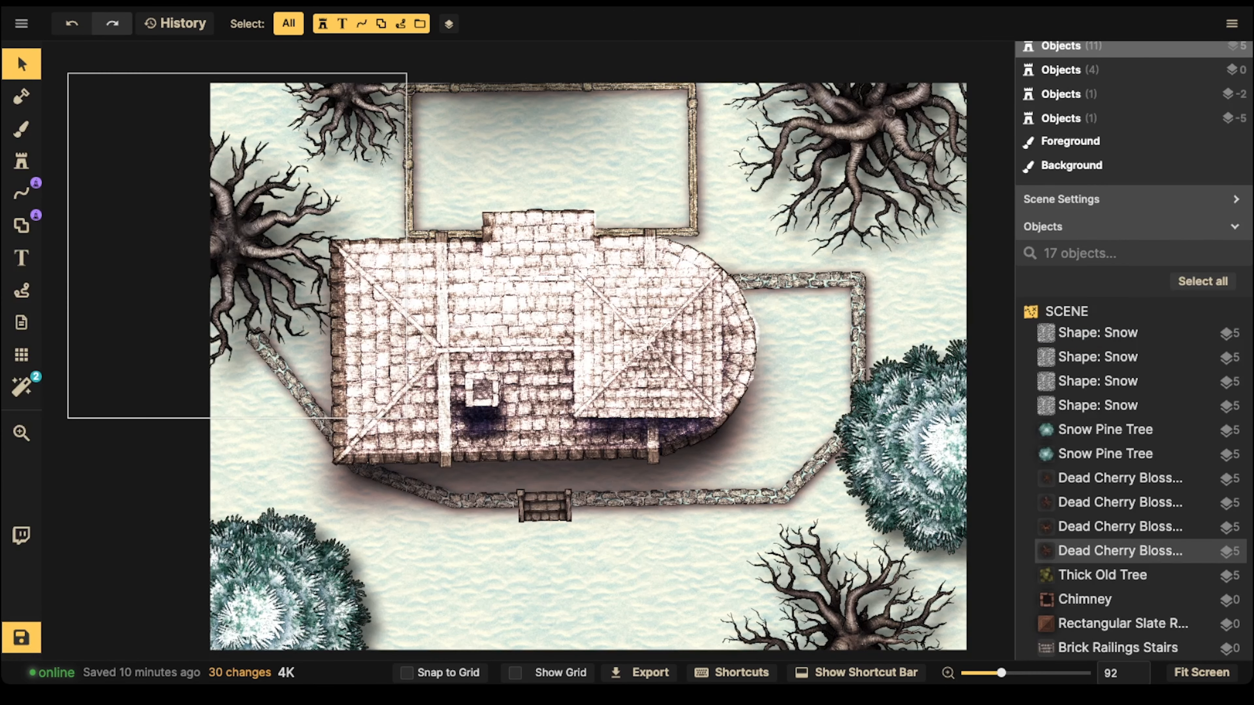
# Step: Try to subtract a brush-shaped area around the chimney from the roof's snow shapes, then undo it
pyautogui.click(21, 128)
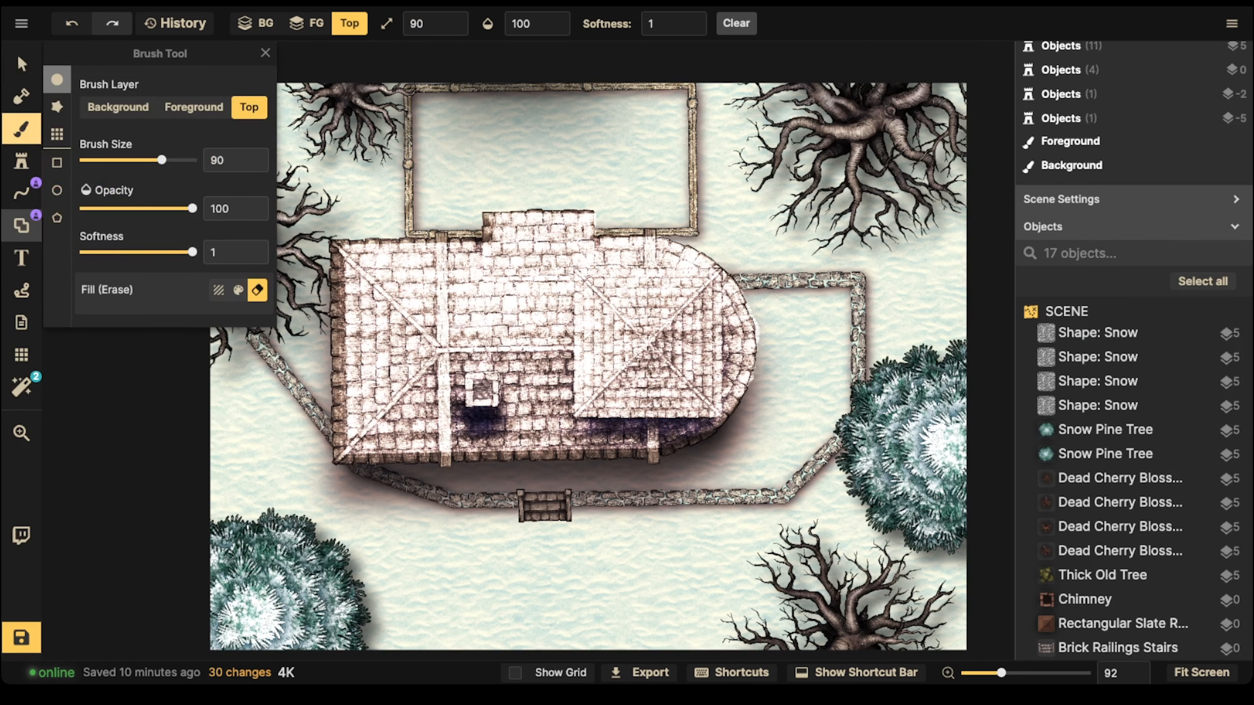
pyautogui.click(22, 226)
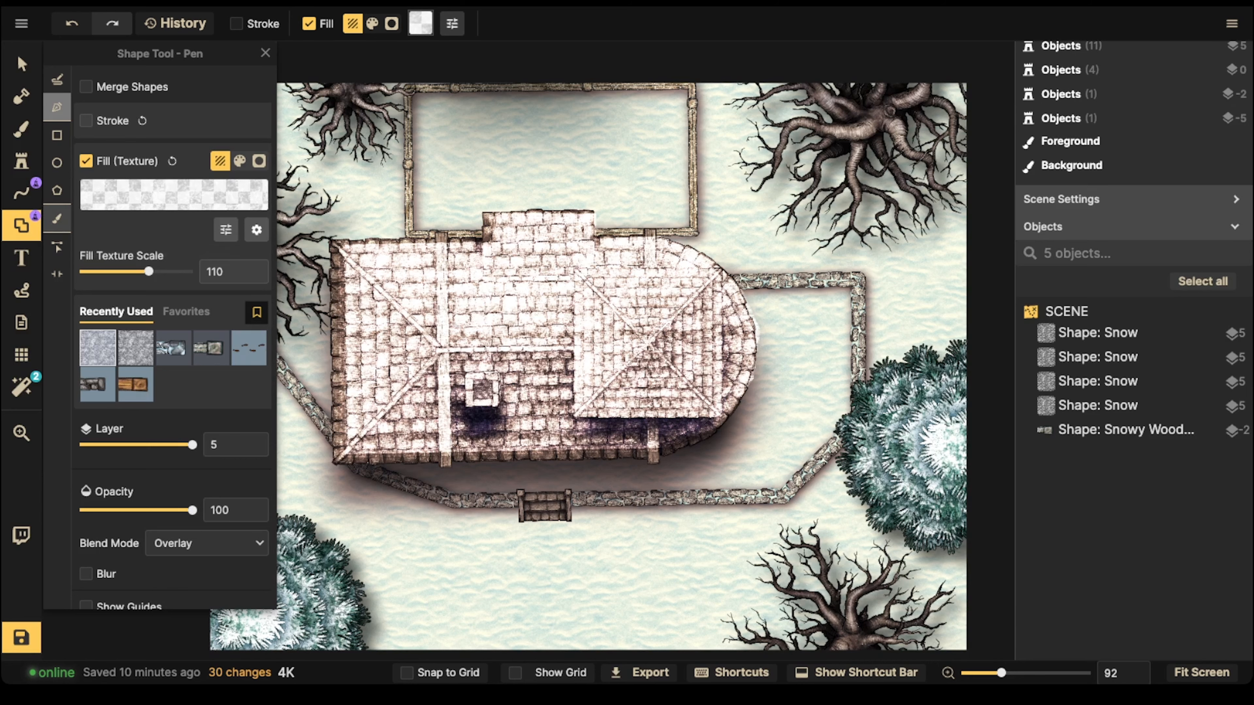
pyautogui.click(56, 219)
pyautogui.press('x')
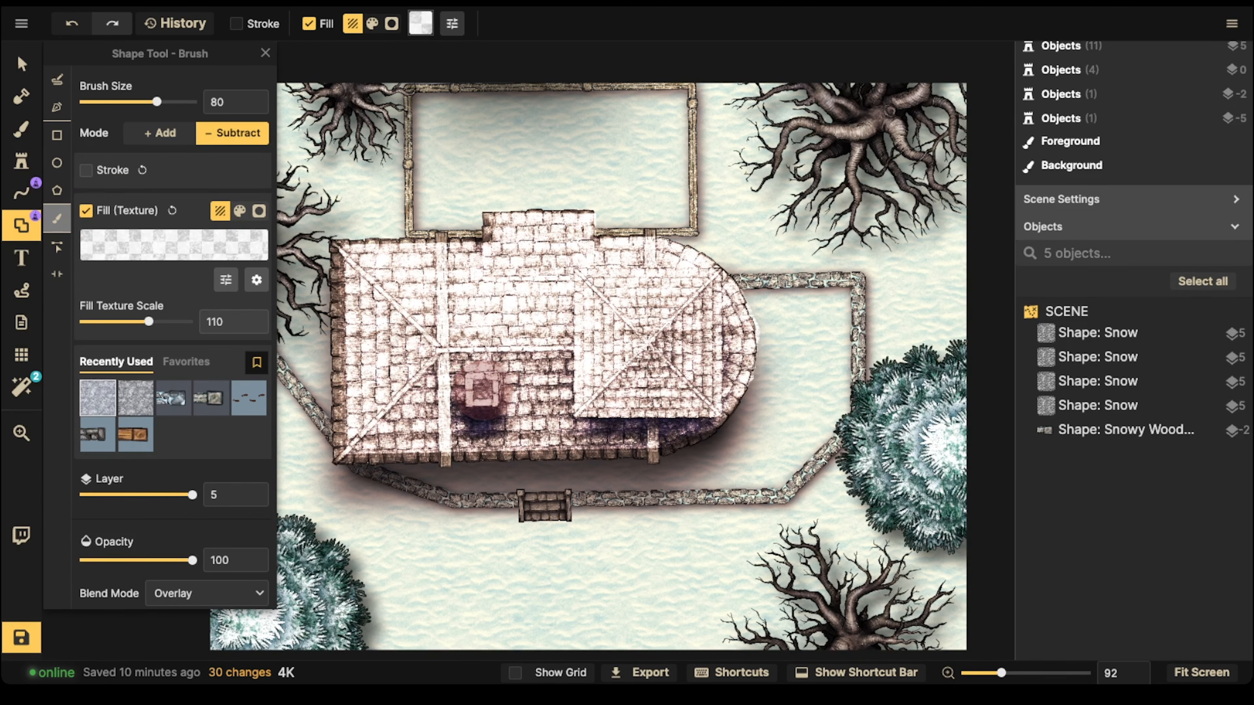
pyautogui.click(488, 393)
pyautogui.hotkey('ctrl', 'z')
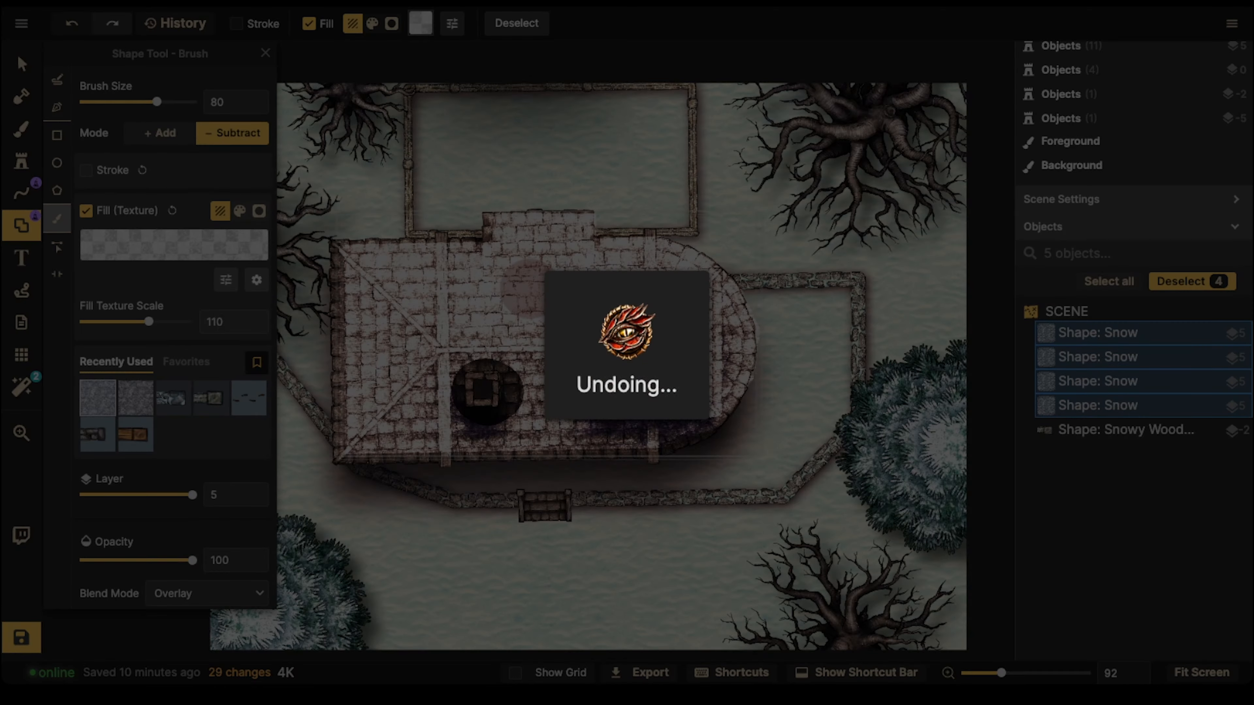
# Step: Subtract a small rectangle over the chimney opening from all four roof snow shapes with the Rectangle shape tool
pyautogui.scroll(3, 481, 388)
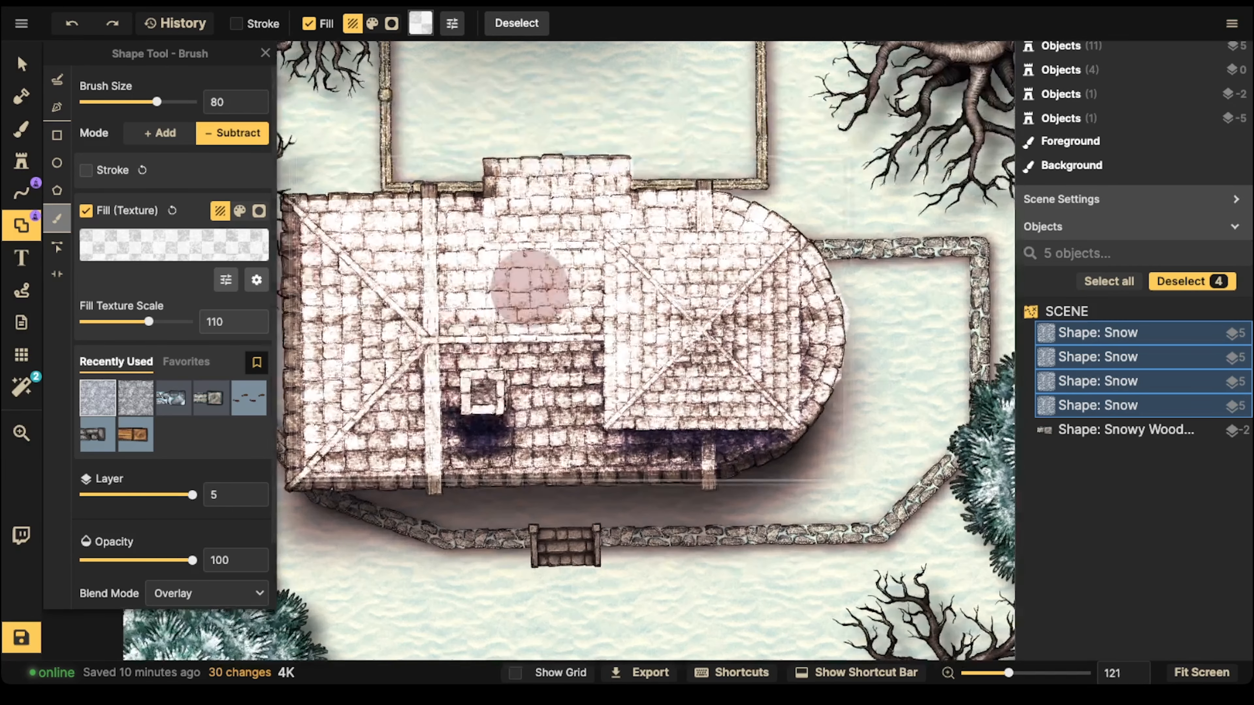
pyautogui.press('r')
pyautogui.scroll(8, 437, 384)
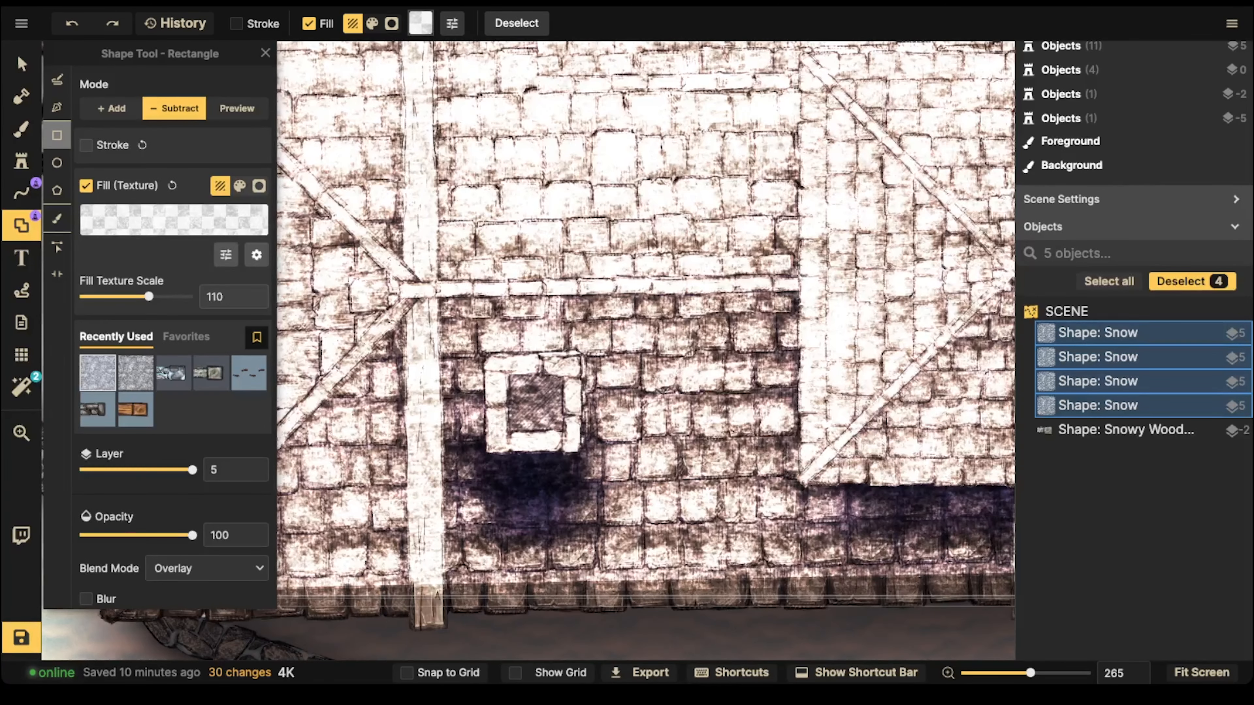
pyautogui.moveTo(508, 374); pyautogui.dragTo(563, 430)
pyautogui.scroll(-3, 346, 294)
pyautogui.press('s')
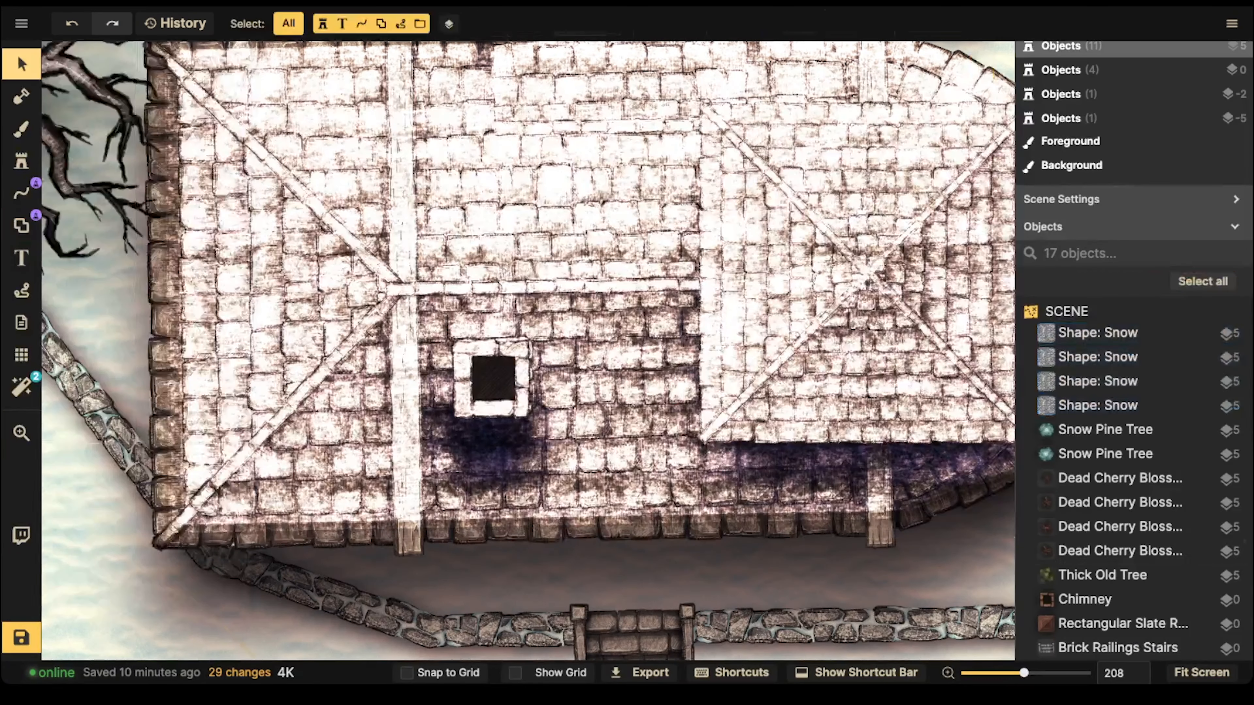
pyautogui.scroll(-8, 411, 242)
pyautogui.press('space')
pyautogui.moveTo(411, 242); pyautogui.dragTo(413, 250)
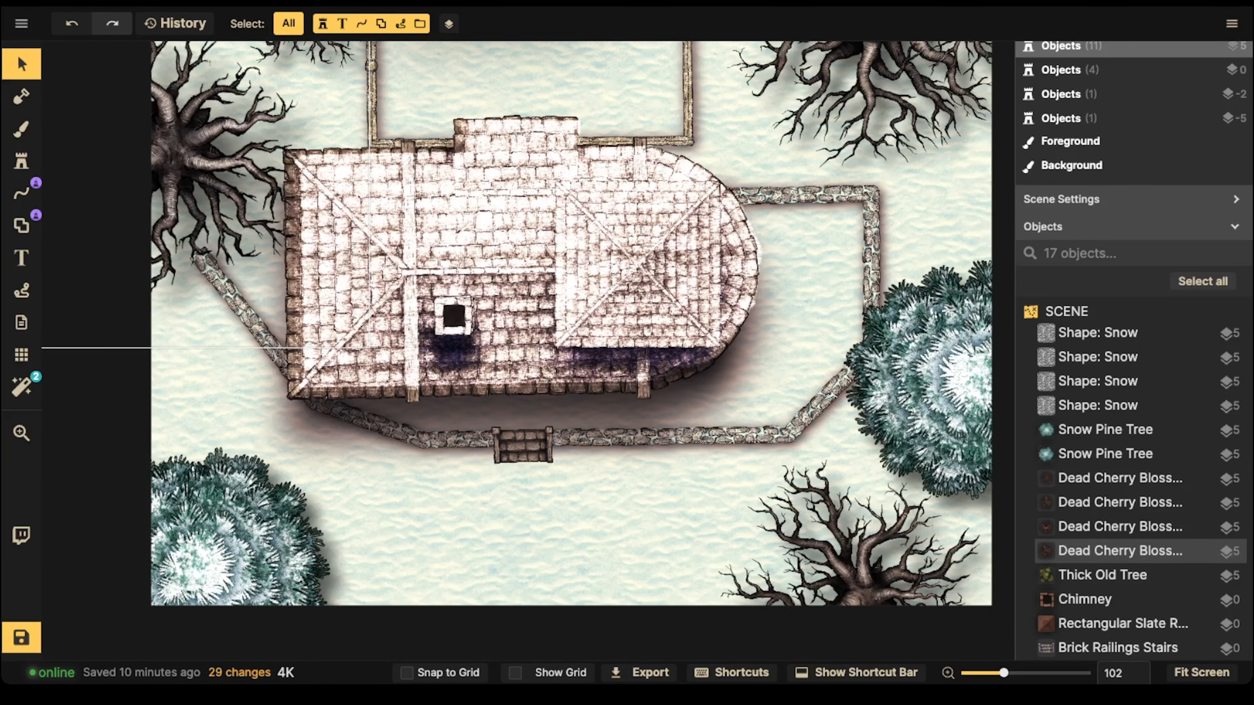
pyautogui.click(1098, 333)
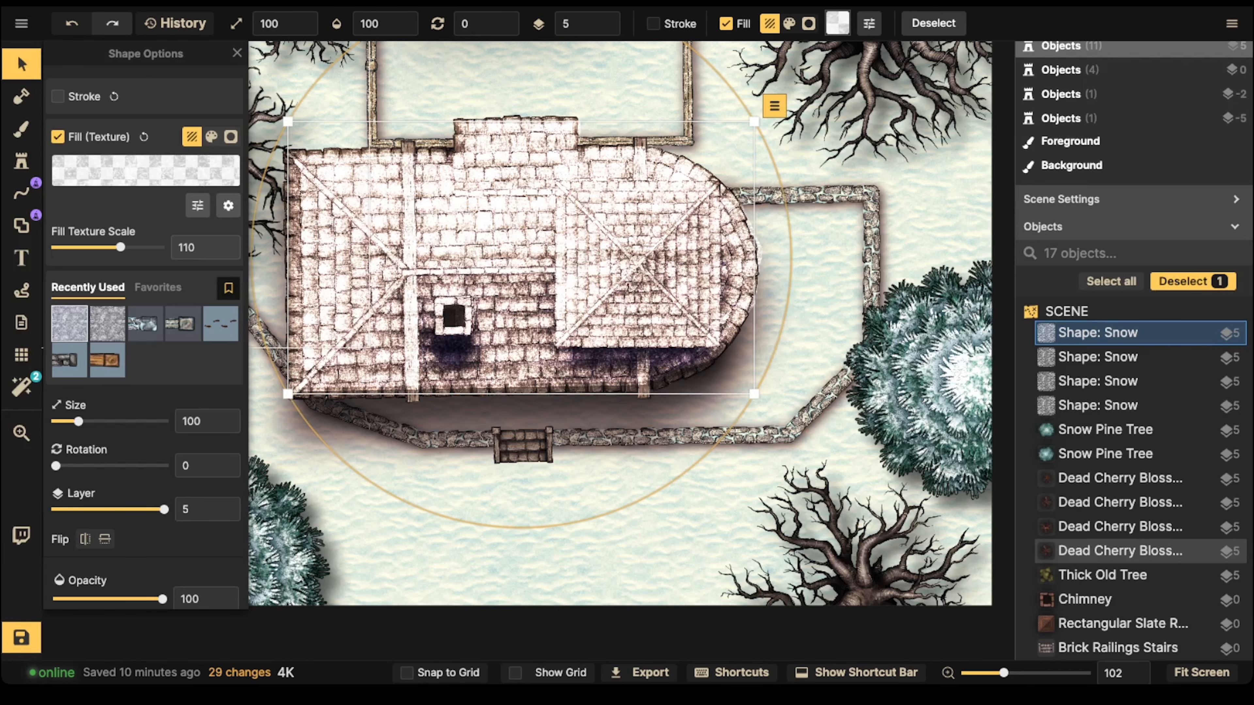
pyautogui.hotkey('ctrl', 'z')
pyautogui.scroll(-3, 332, 148)
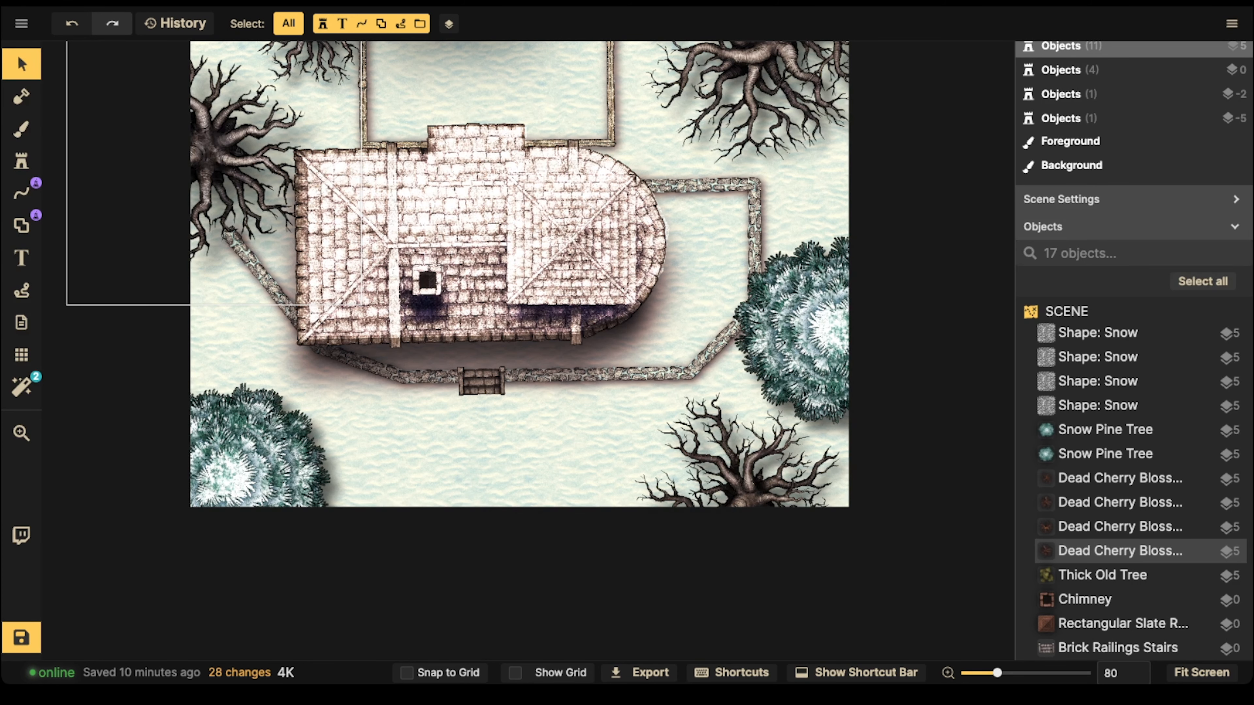
pyautogui.scroll(-1, 553, 138)
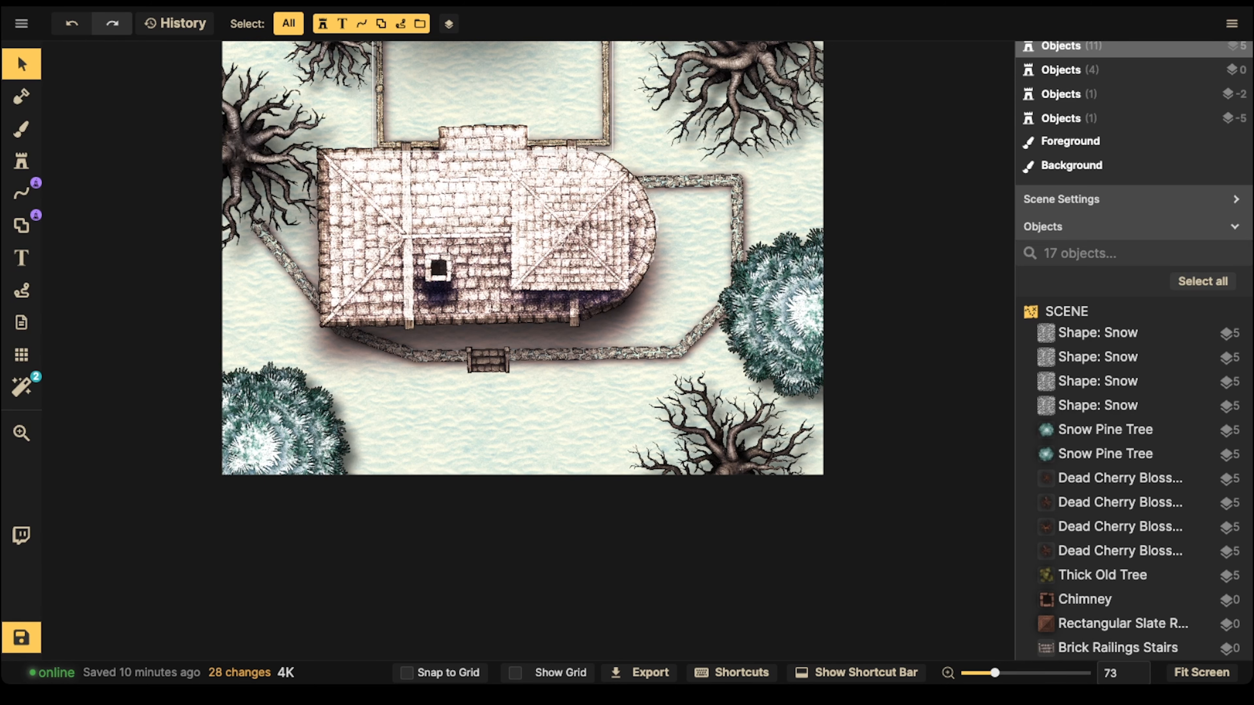
pyautogui.scroll(2, 519, 278)
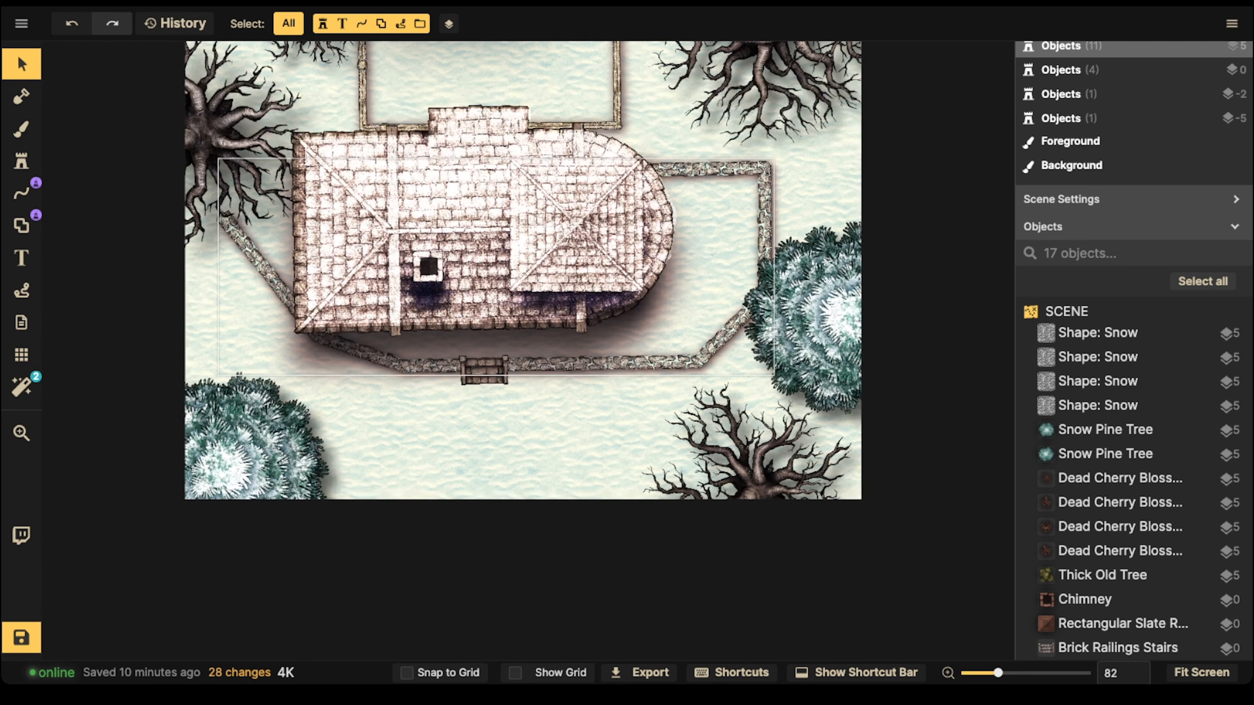
# Step: Delete the Brick Railings Stairs stamp from the stone wall in front of the house
pyautogui.moveTo(529, 321); pyautogui.dragTo(452, 273)
pyautogui.scroll(4, 450, 318)
pyautogui.click(409, 327)
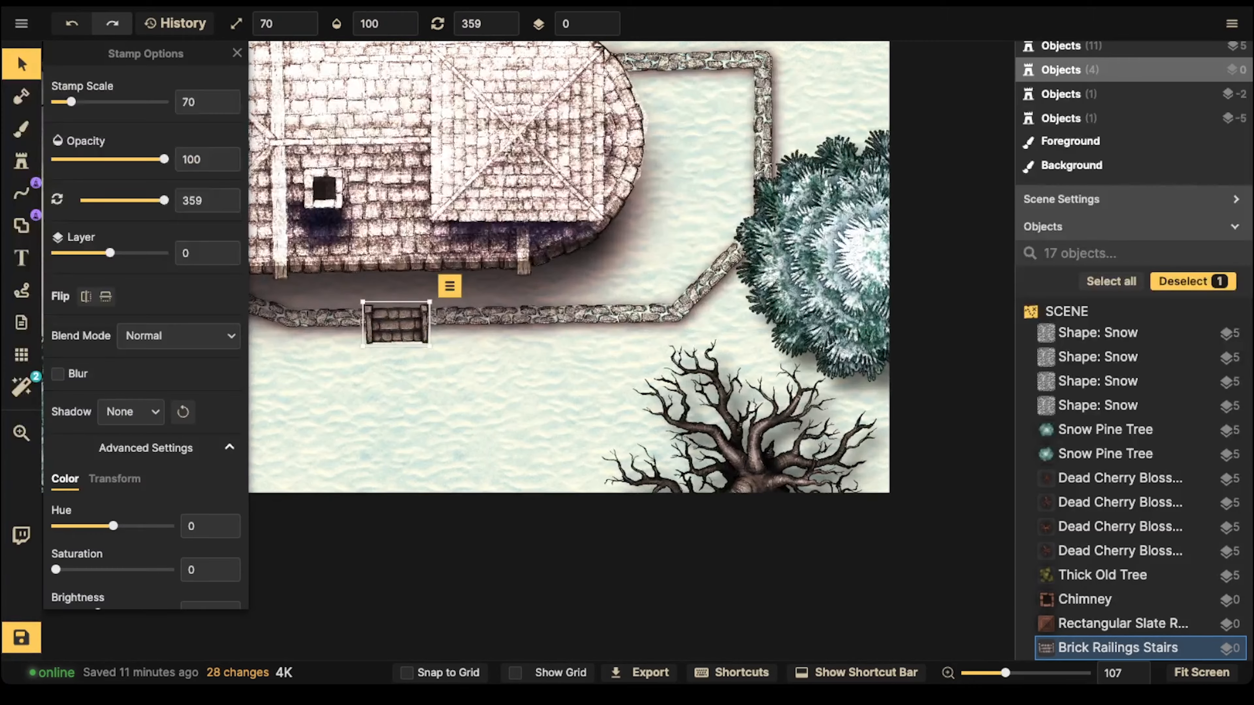
pyautogui.scroll(4, 410, 326)
pyautogui.press('Delete')
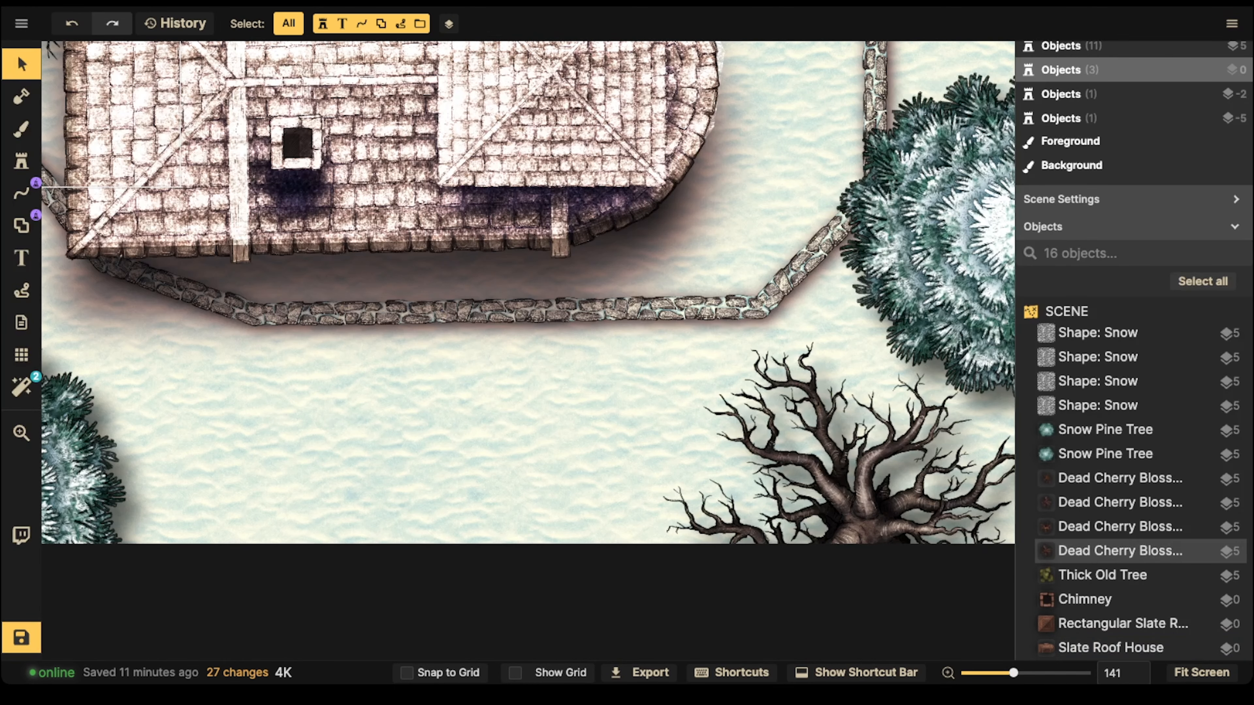
# Step: Search the stamp catalog for "stair", limit it to the Fantasy Battlemaps pack, and choose the Snow Brick Stairs stamp
pyautogui.click(21, 162)
pyautogui.click(101, 126)
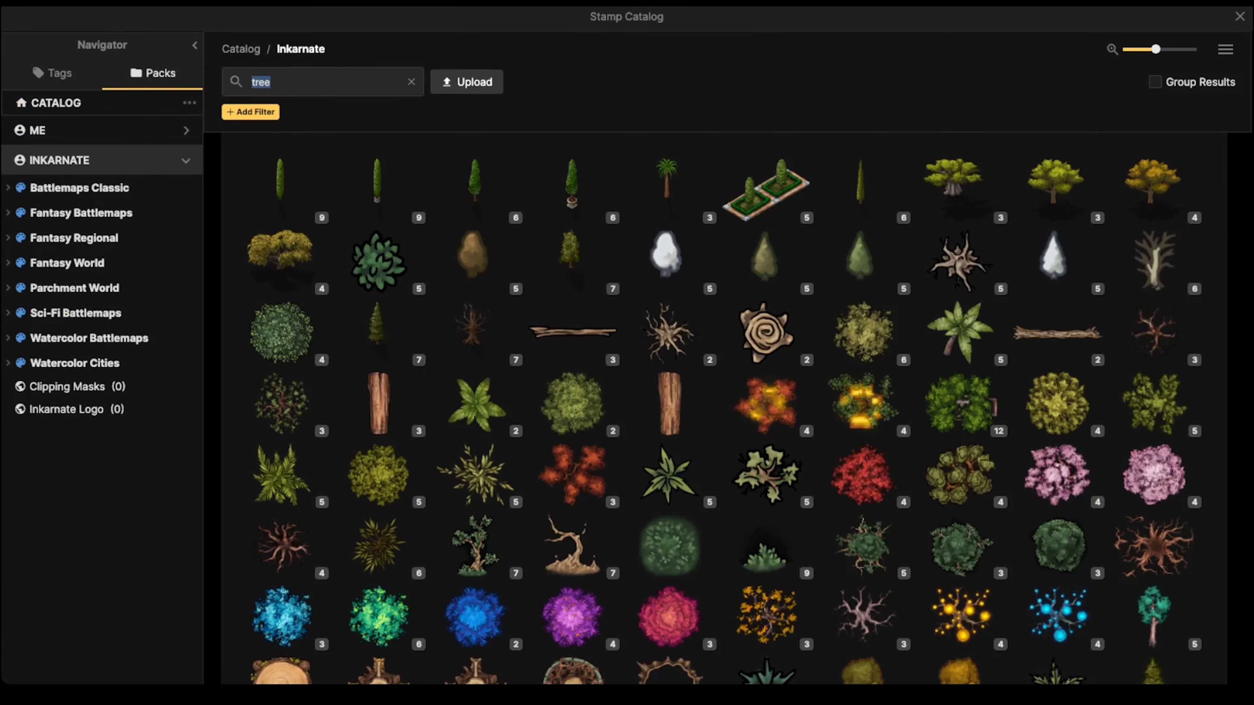
pyautogui.write('stair')
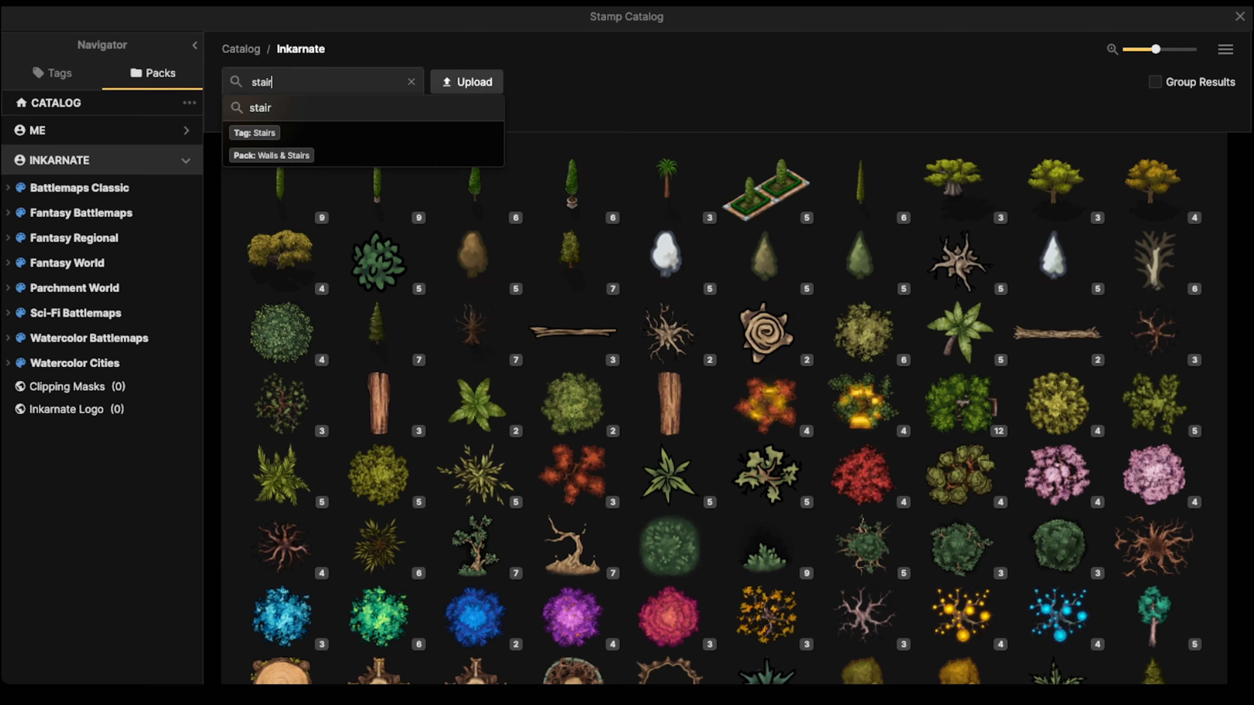
pyautogui.press('Return')
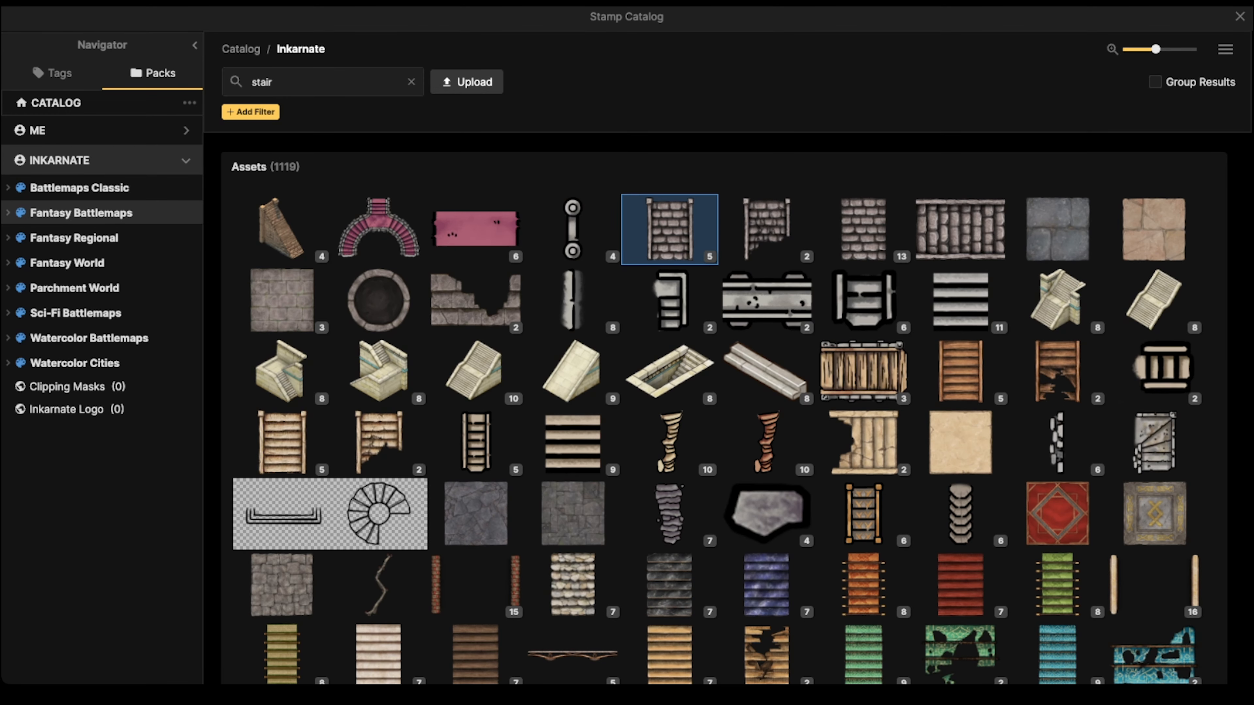
pyautogui.click(82, 212)
pyautogui.scroll(-5, 671, 336)
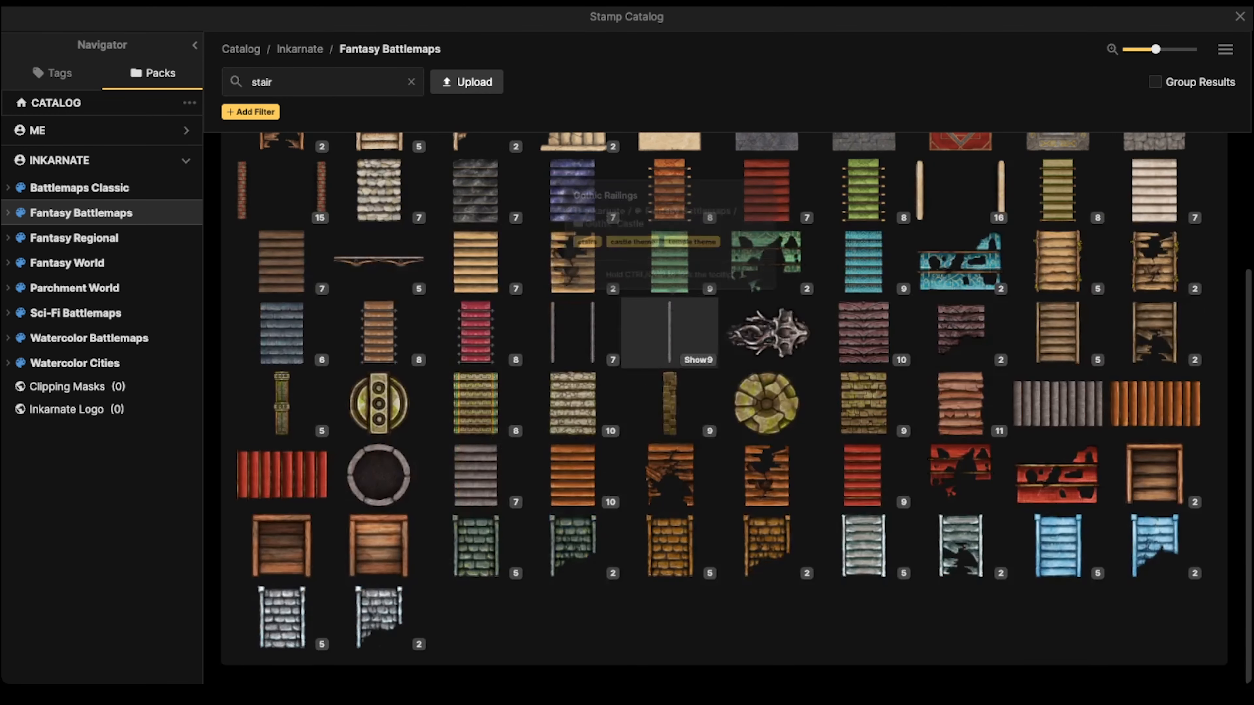
pyautogui.click(282, 618)
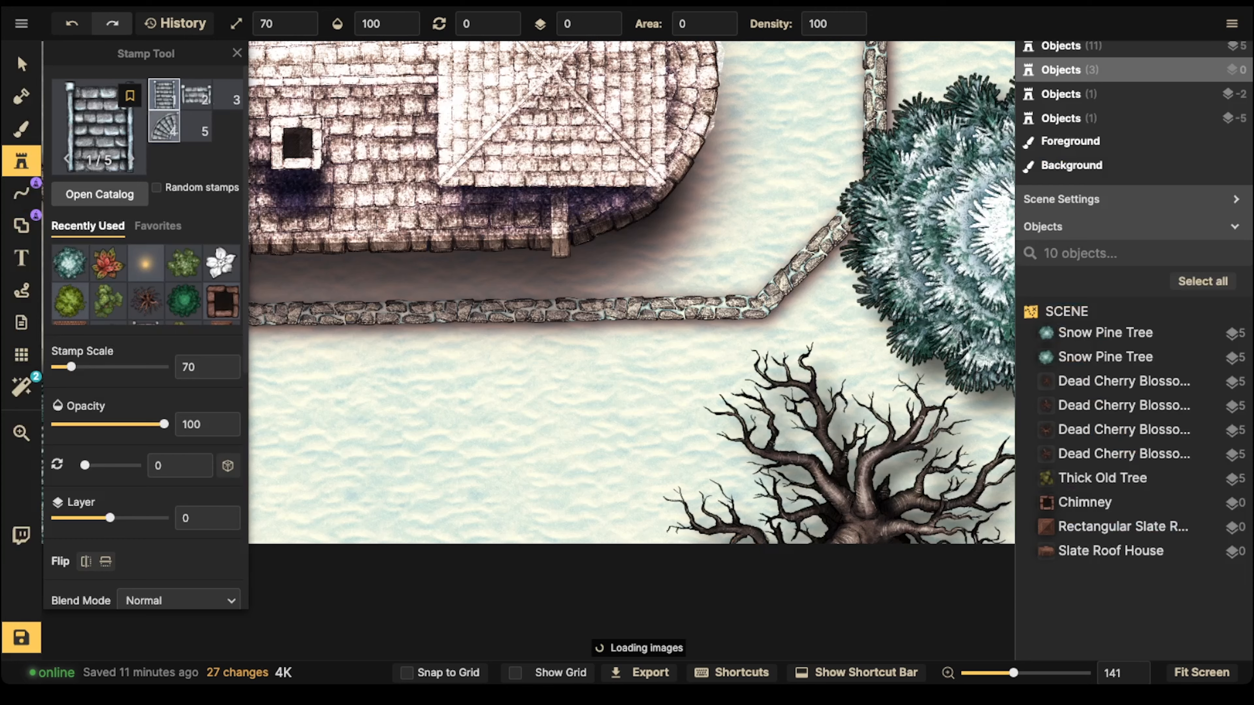
# Step: Place the second Snow Brick Stairs variant on the front stone wall where the old stairs stood
pyautogui.press('Right')
pyautogui.press('space')
pyautogui.moveTo(344, 326); pyautogui.dragTo(497, 330)
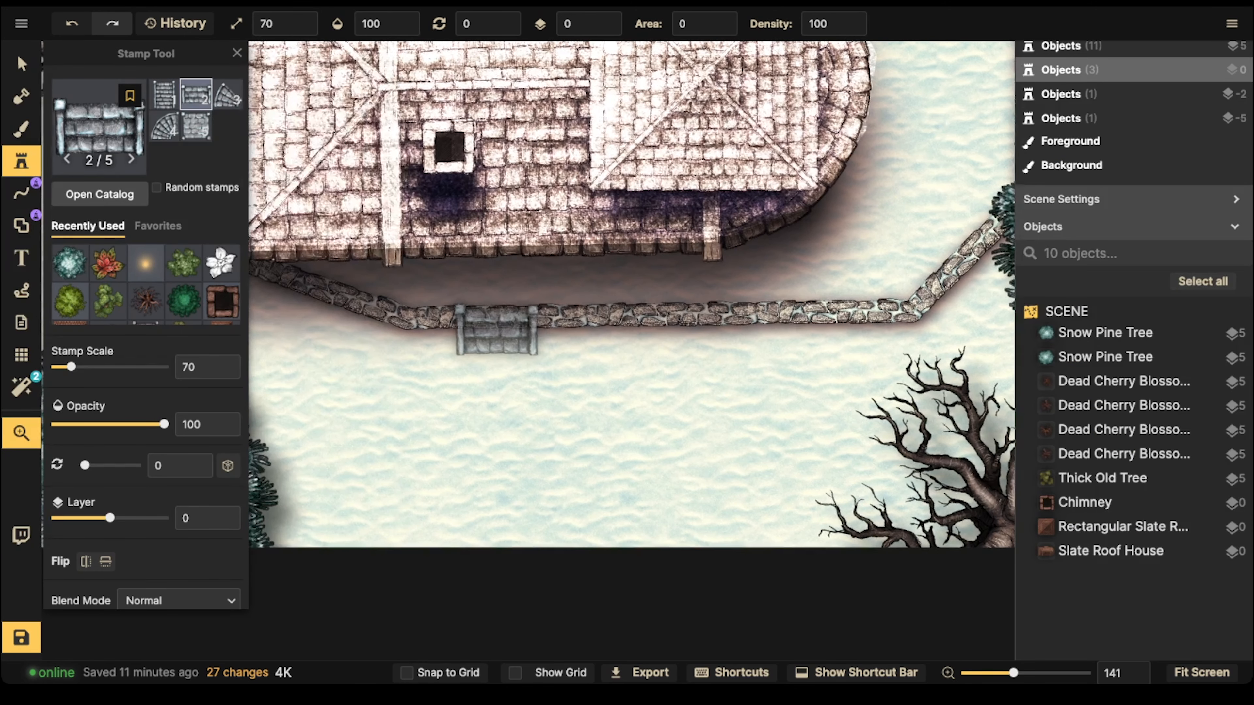
pyautogui.click(522, 328)
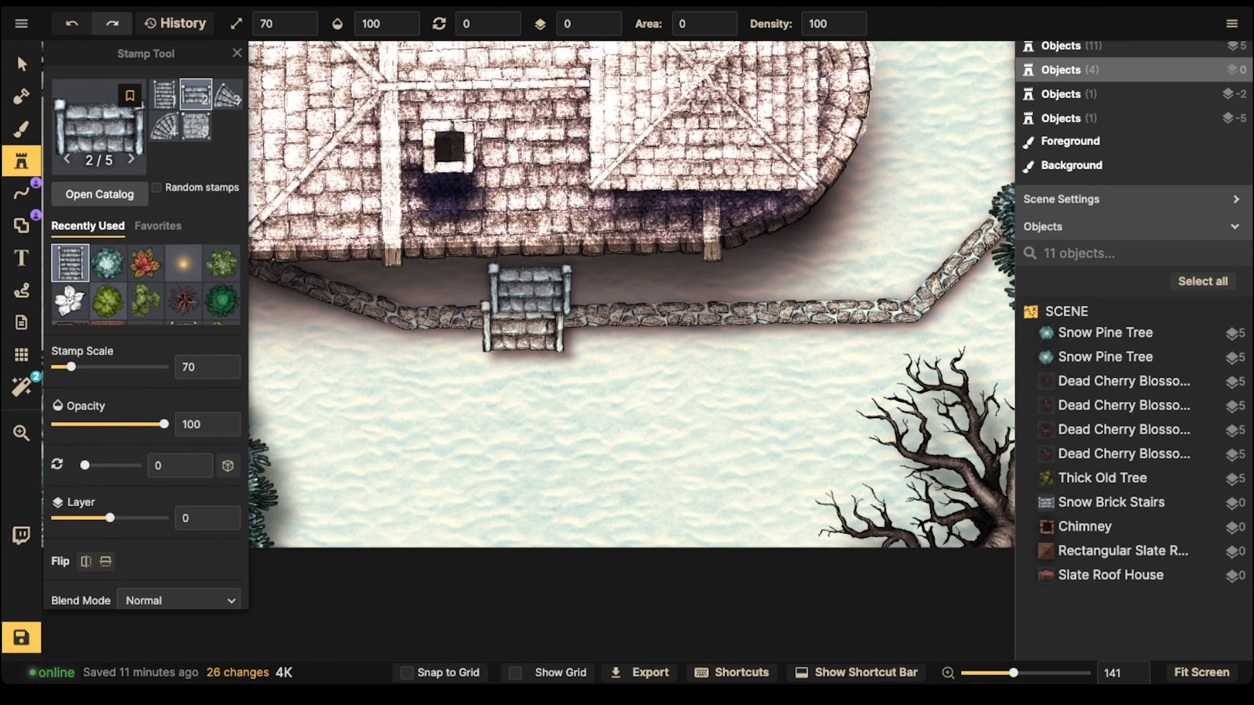
# Step: Set the Snow Brick Stairs to saturation 66, brightness 87 and no shadow, and nudge them slightly upward on the wall
pyautogui.click(21, 65)
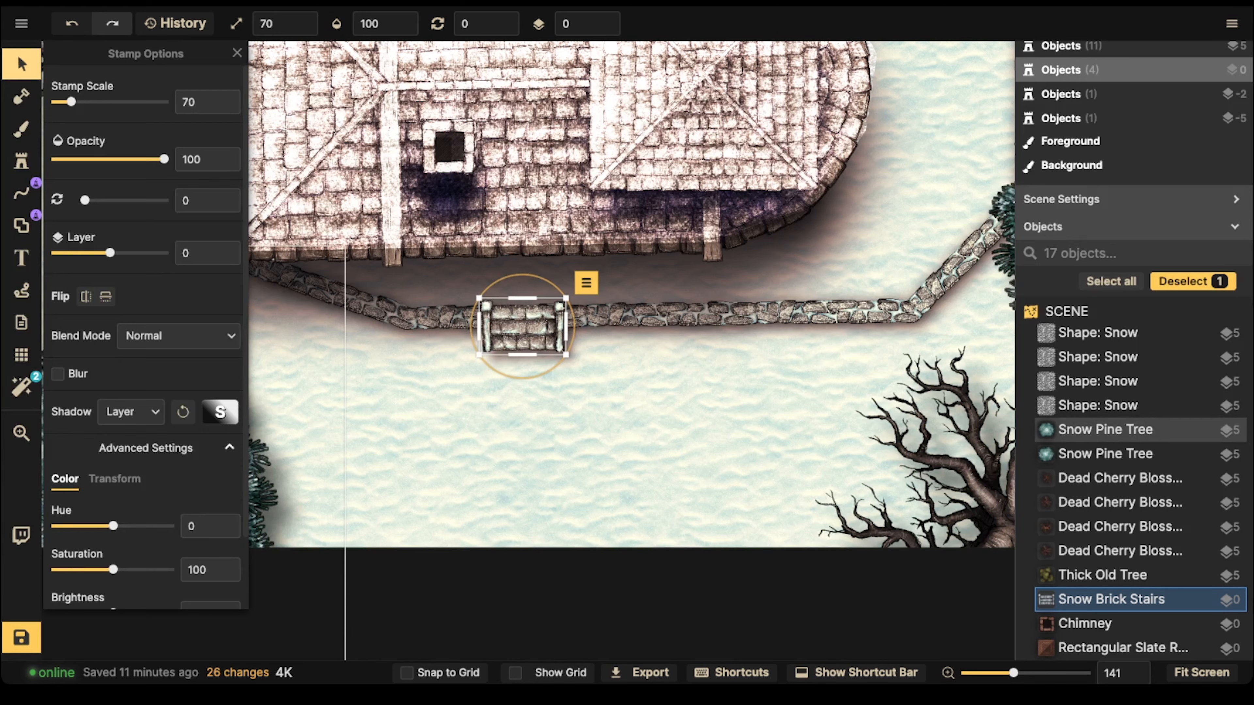
pyautogui.scroll(-2, 146, 395)
pyautogui.moveTo(113, 491); pyautogui.dragTo(95, 490)
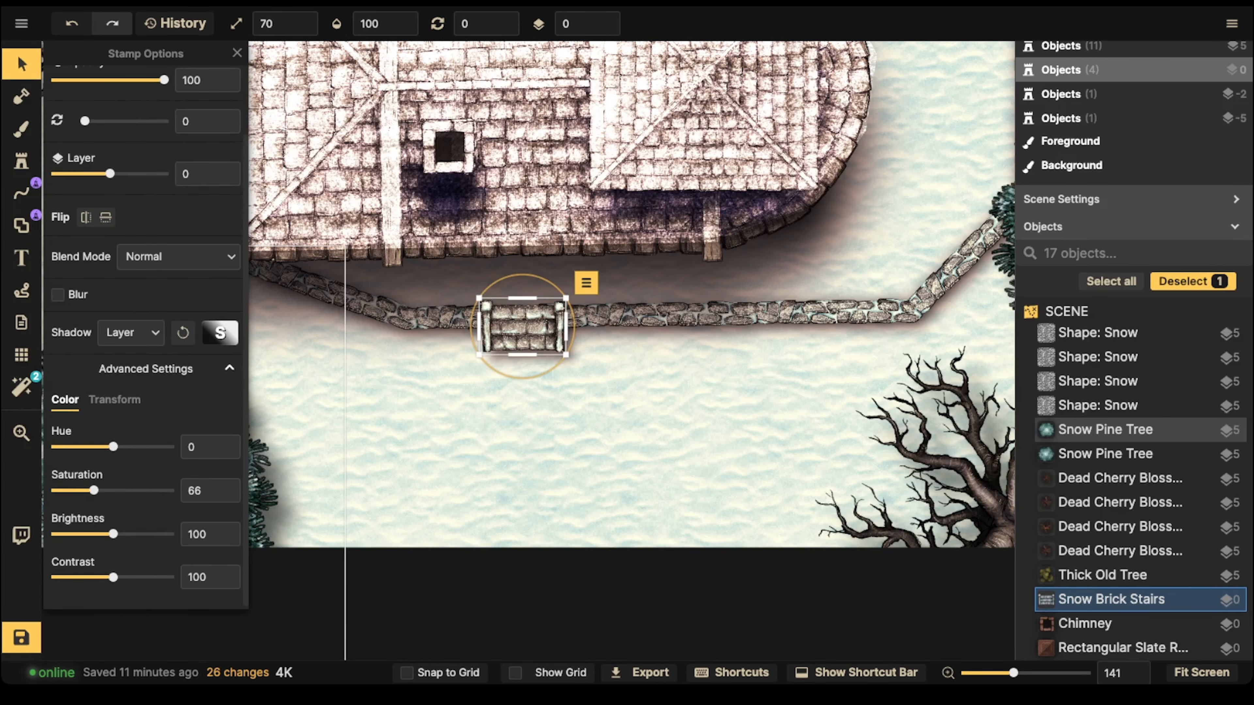
pyautogui.click(131, 332)
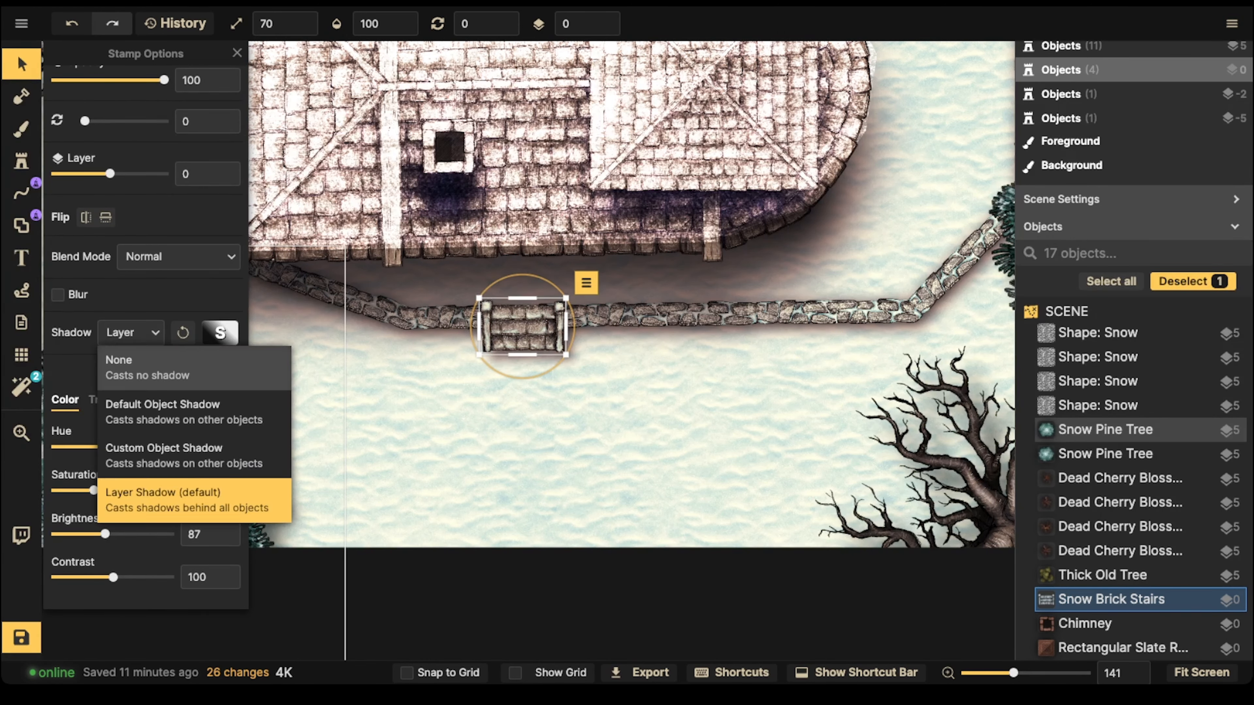
pyautogui.click(120, 361)
pyautogui.moveTo(522, 329); pyautogui.dragTo(522, 326)
pyautogui.press('Escape')
pyautogui.scroll(-5, 522, 326)
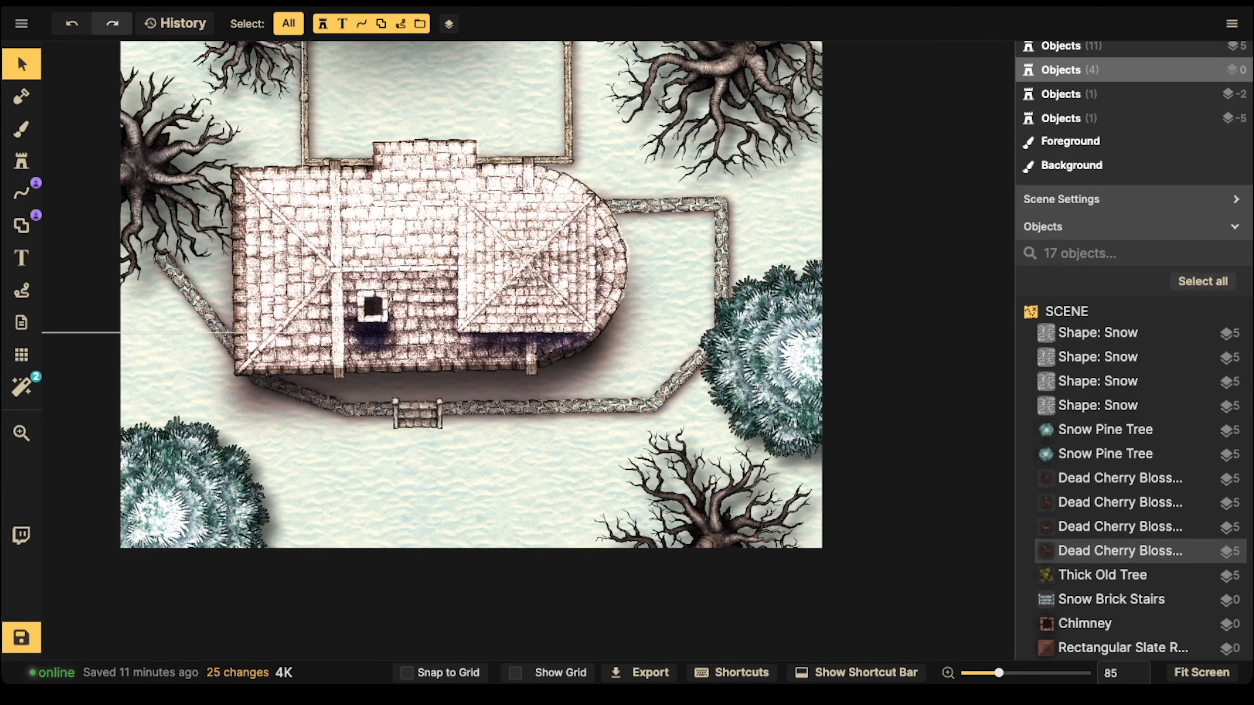
# Step: Search the Fantasy Battlemaps stamps for "snow" and choose the Snow Mound stamp
pyautogui.click(21, 161)
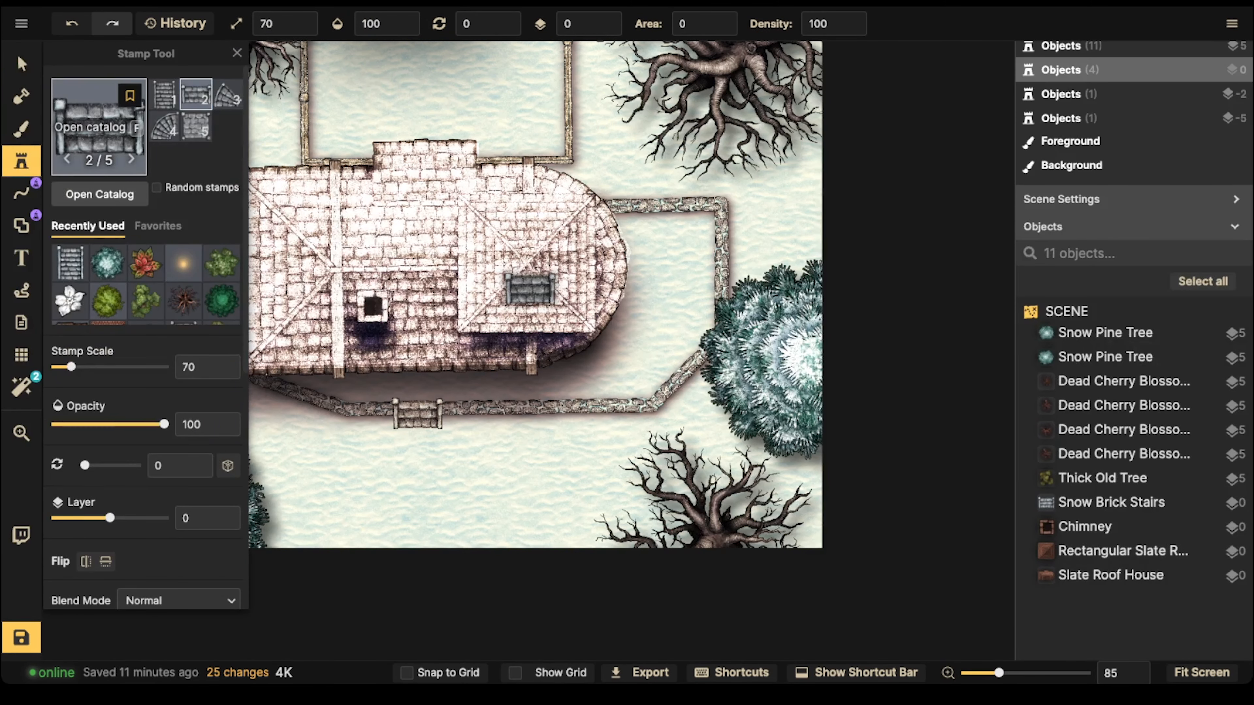
pyautogui.write('f')
pyautogui.write('sno')
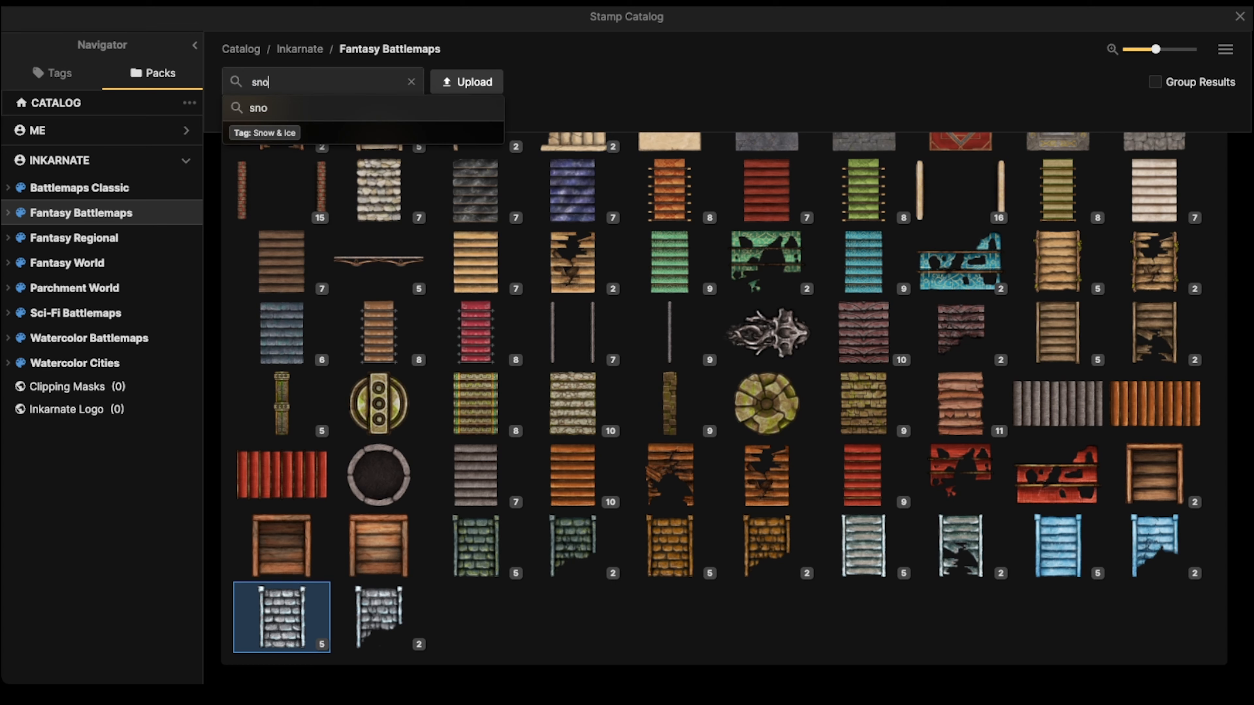
pyautogui.write('w')
pyautogui.press('Return')
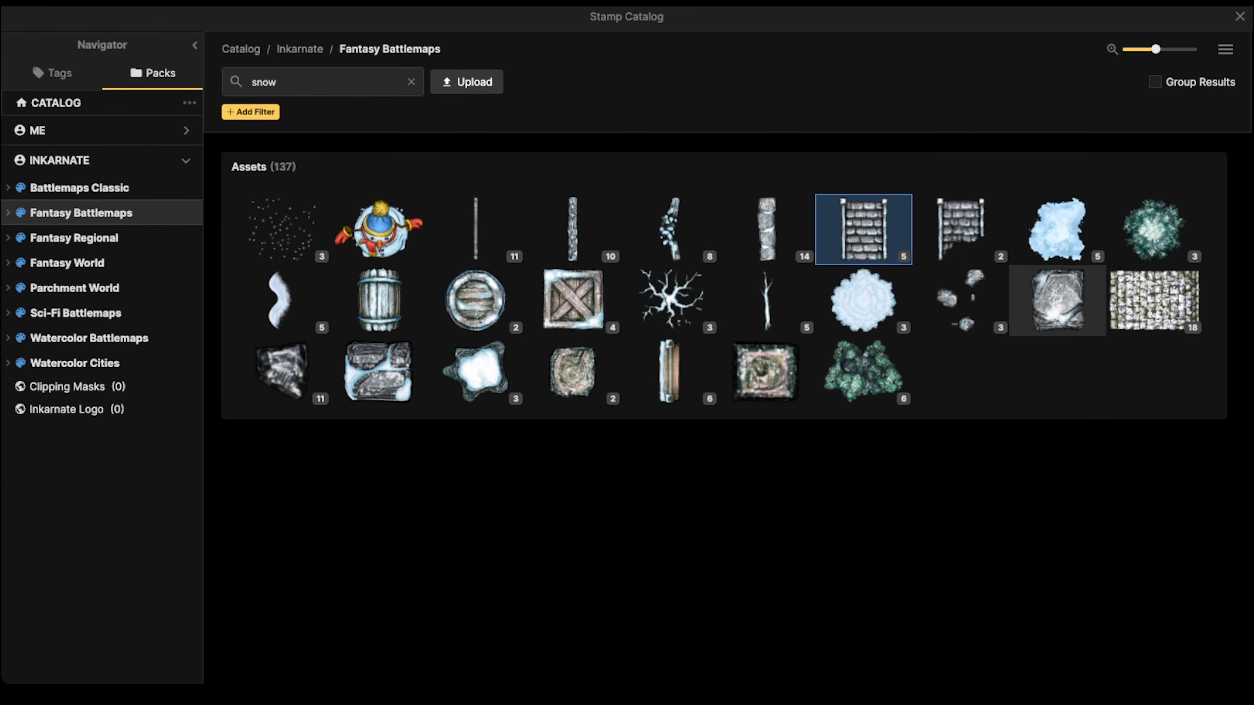
pyautogui.click(1058, 227)
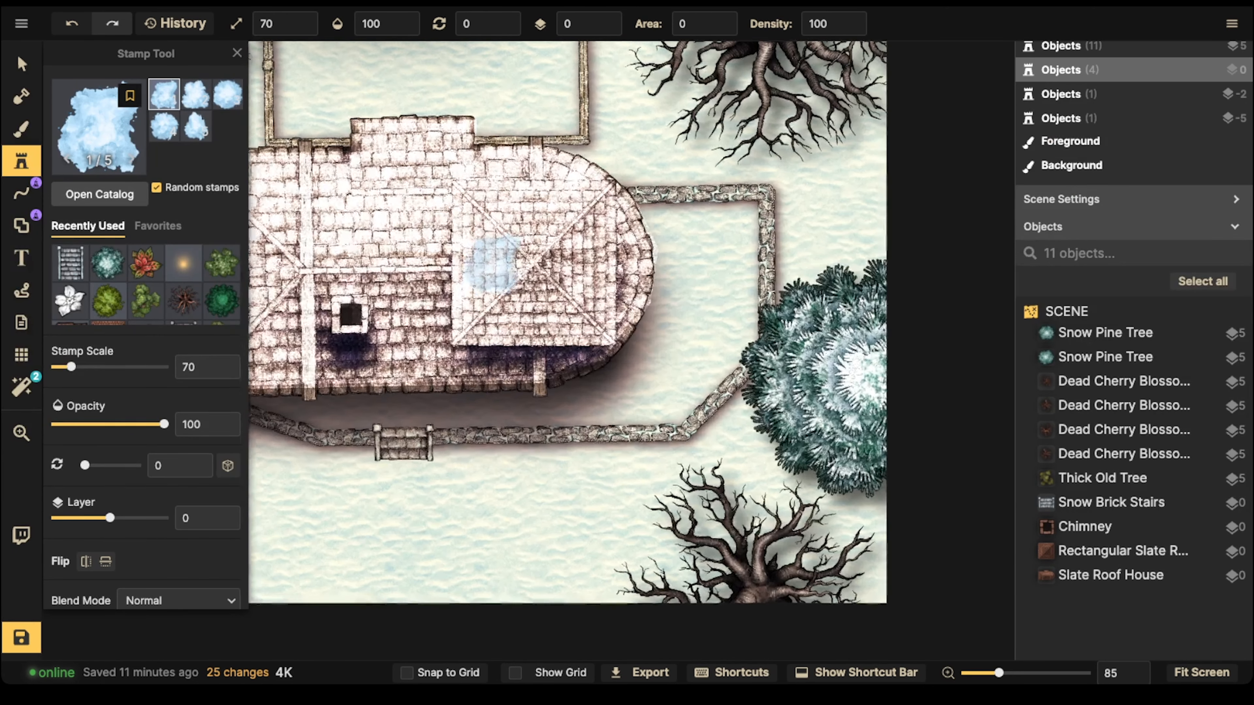
# Step: Set the Snow Mound stamp's saturation to 0, its layer to 5 and its scale to 100
pyautogui.scroll(2, 492, 264)
pyautogui.scroll(-8, 134, 395)
pyautogui.moveTo(113, 487); pyautogui.dragTo(55, 487)
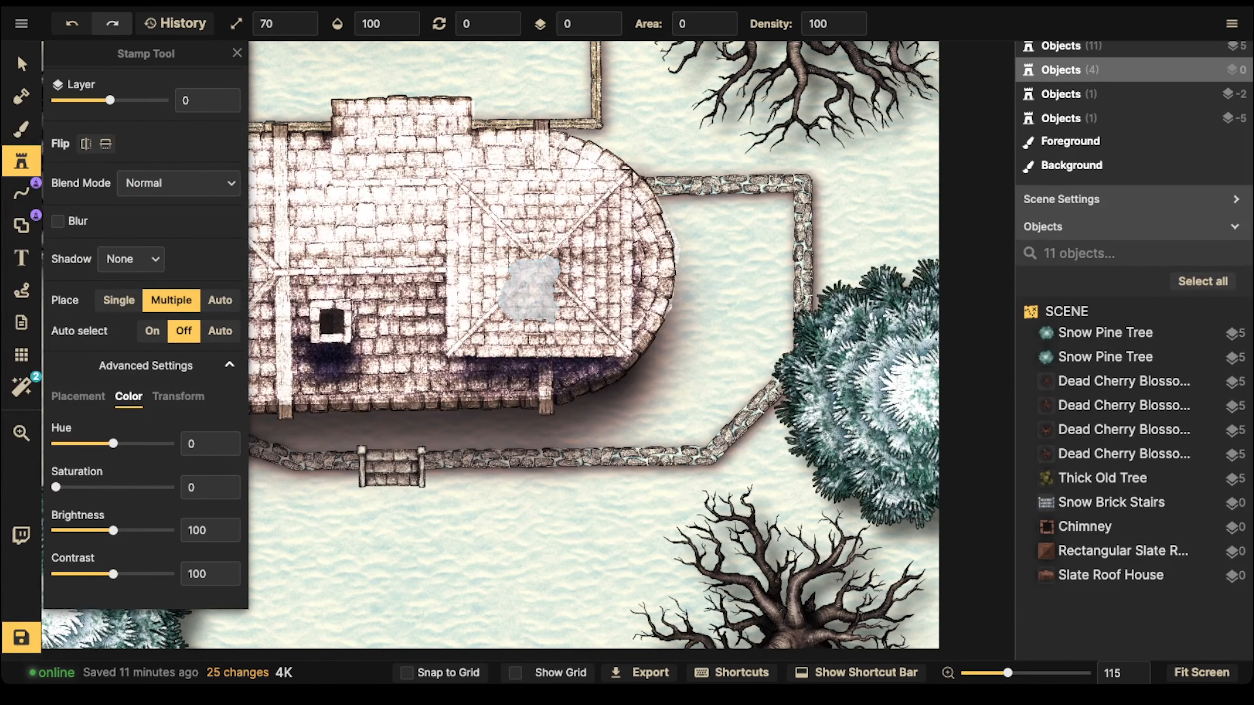
pyautogui.press('space')
pyautogui.moveTo(464, 314); pyautogui.dragTo(482, 384)
pyautogui.click(606, 29)
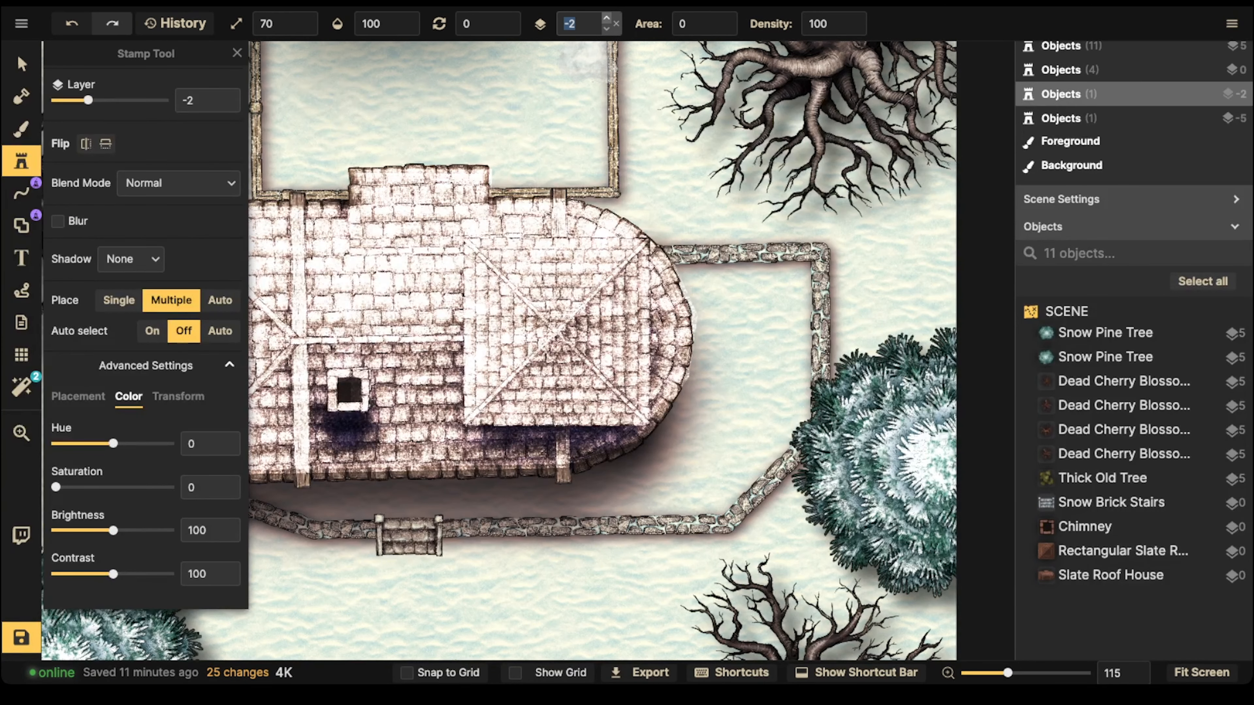
pyautogui.click(606, 17)
pyautogui.click(607, 16)
pyautogui.scroll(4, 565, 318)
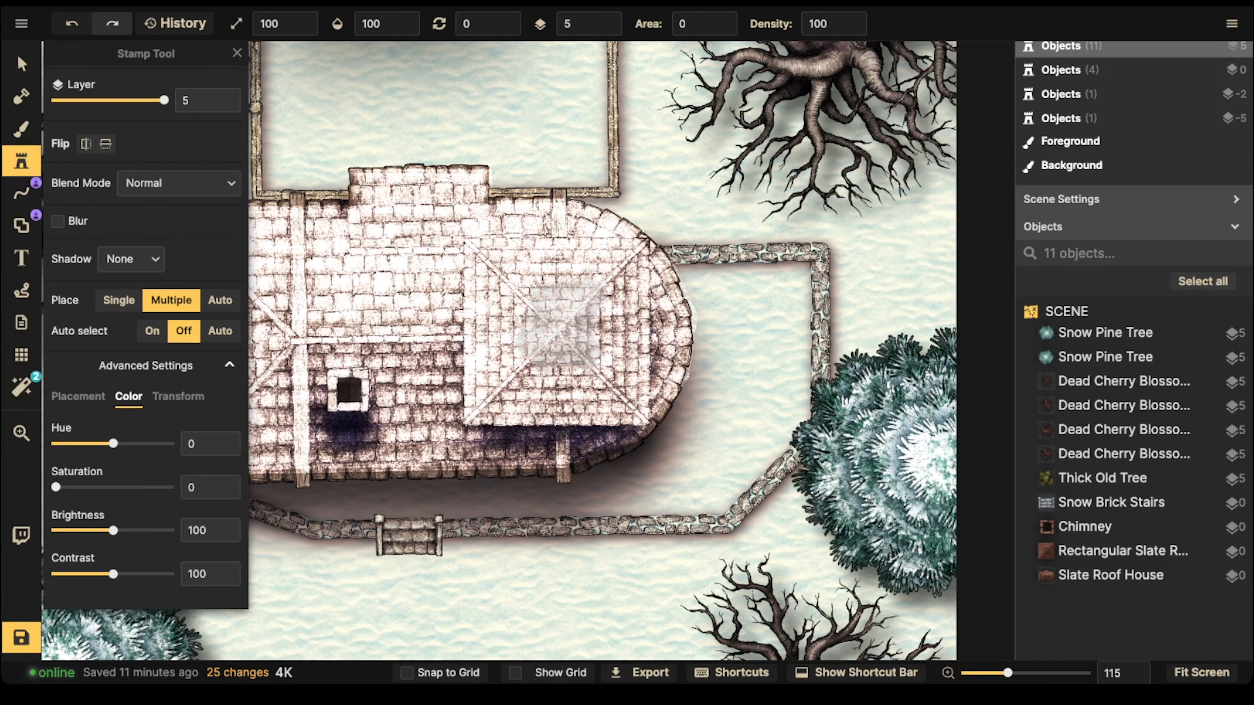
# Step: Try a snow mound on the centre of the roof's square hipped section, then undo it
pyautogui.click(558, 321)
pyautogui.scroll(-2, 558, 321)
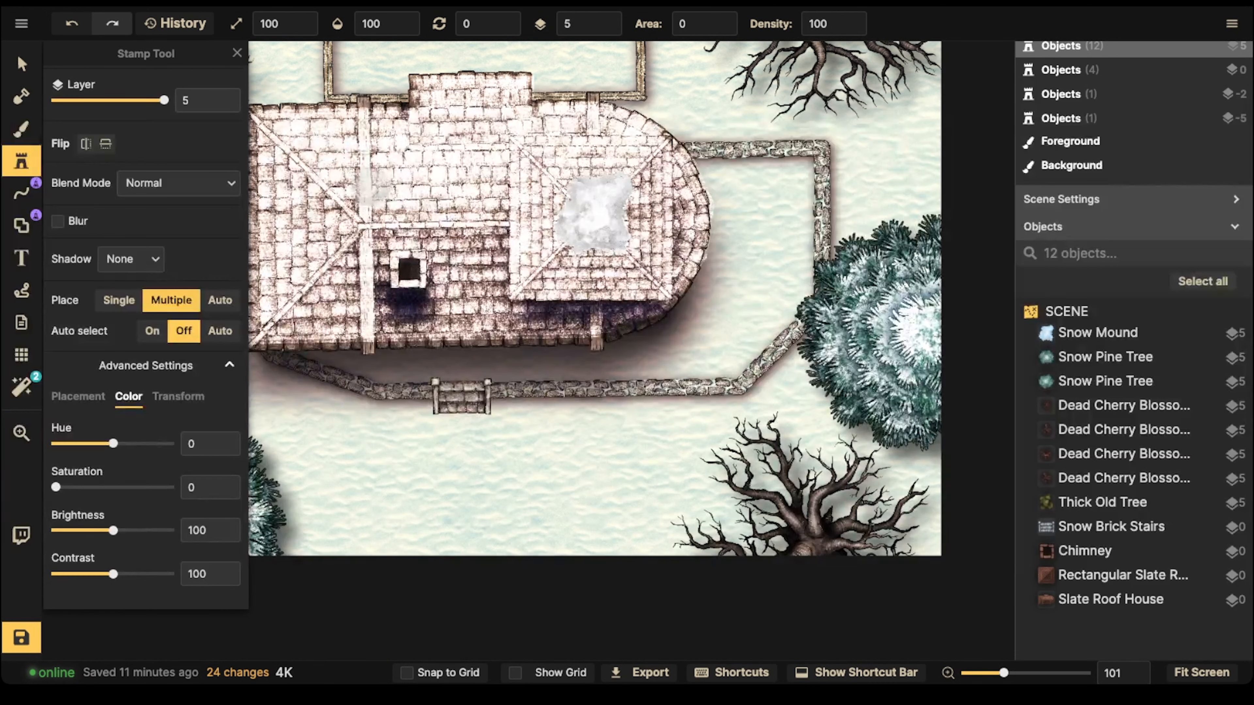
pyautogui.hotkey('ctrl', 'z')
# Step: Place three snow mounds at rotation 225 on the ground outside the front wall, beside the stairs
pyautogui.click(352, 423)
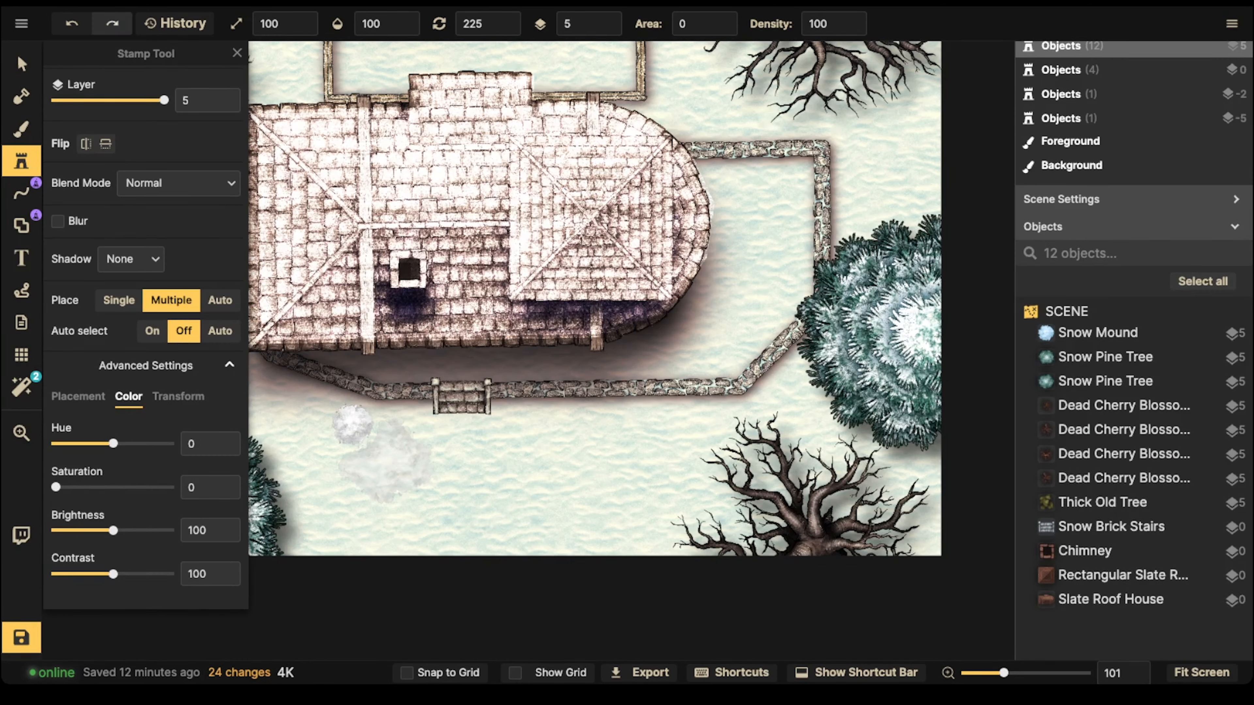
pyautogui.click(389, 452)
pyautogui.click(333, 500)
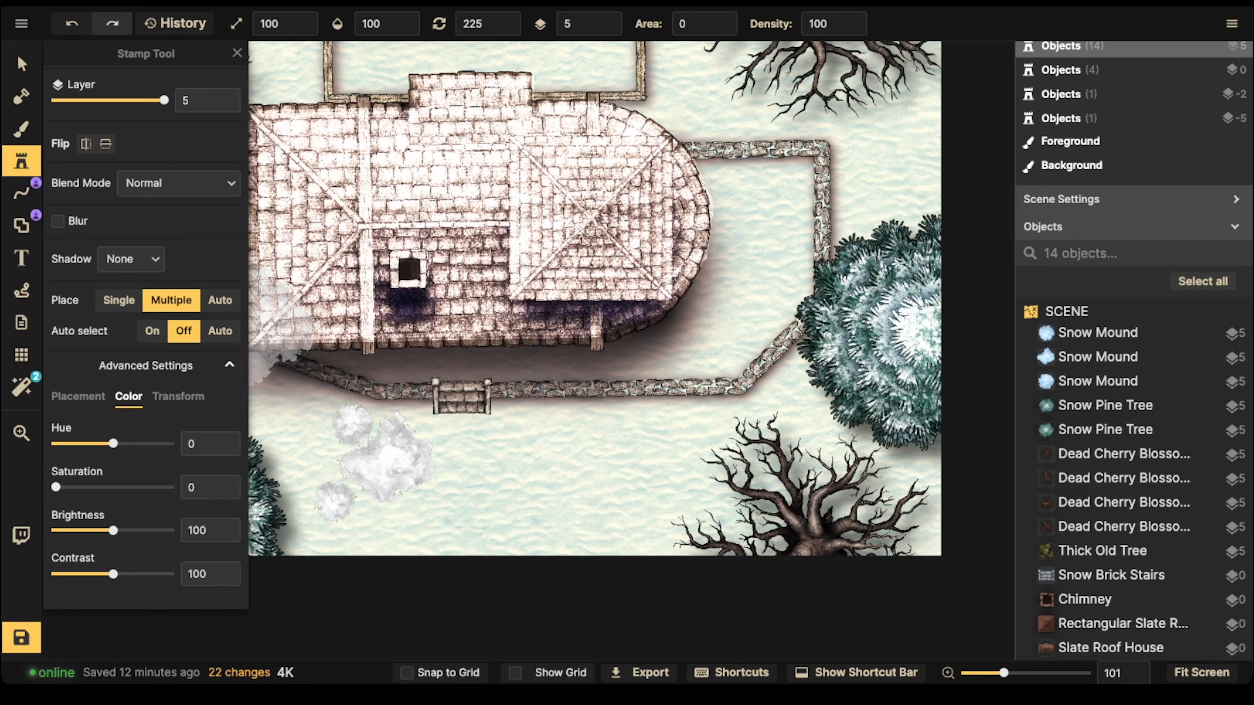
# Step: Undo the three snow mounds placed on the ground beside the stairs
pyautogui.hotkey('ctrl', 'z')
pyautogui.hotkey('ctrl', 'z')
pyautogui.hotkey('ctrl', 'z')
pyautogui.scroll(-3, 536, 286)
pyautogui.hscroll(-3, 535, 286)
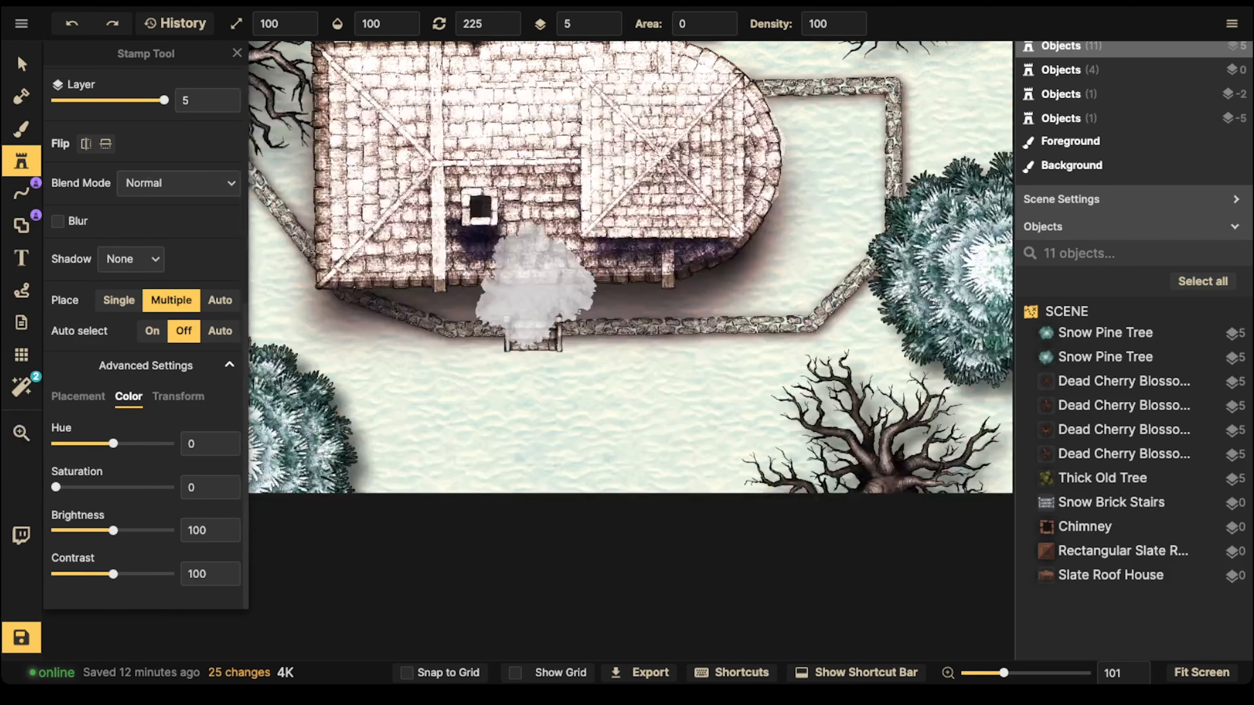
# Step: Set the background snow texture's saturation to 0 and fill the whole background with it
pyautogui.press('b')
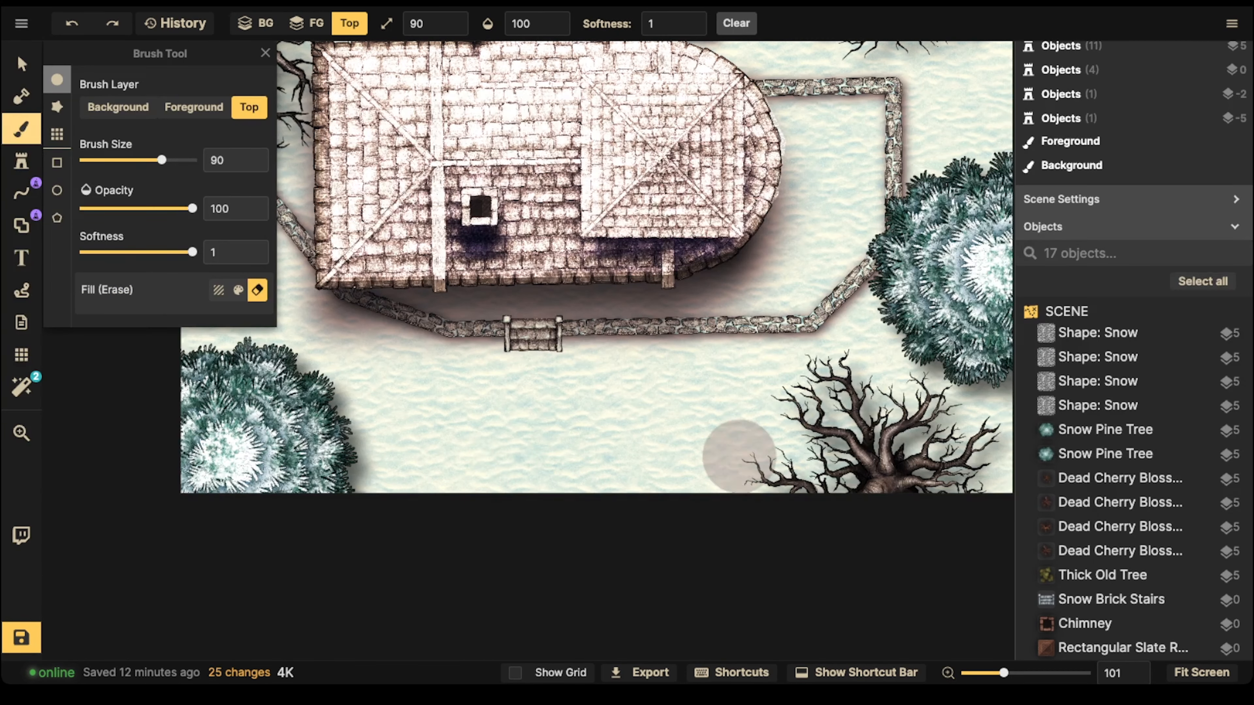
pyautogui.hscroll(-3, 493, 439)
pyautogui.scroll(1, 492, 439)
pyautogui.hscroll(3, 817, 455)
pyautogui.scroll(3, 817, 455)
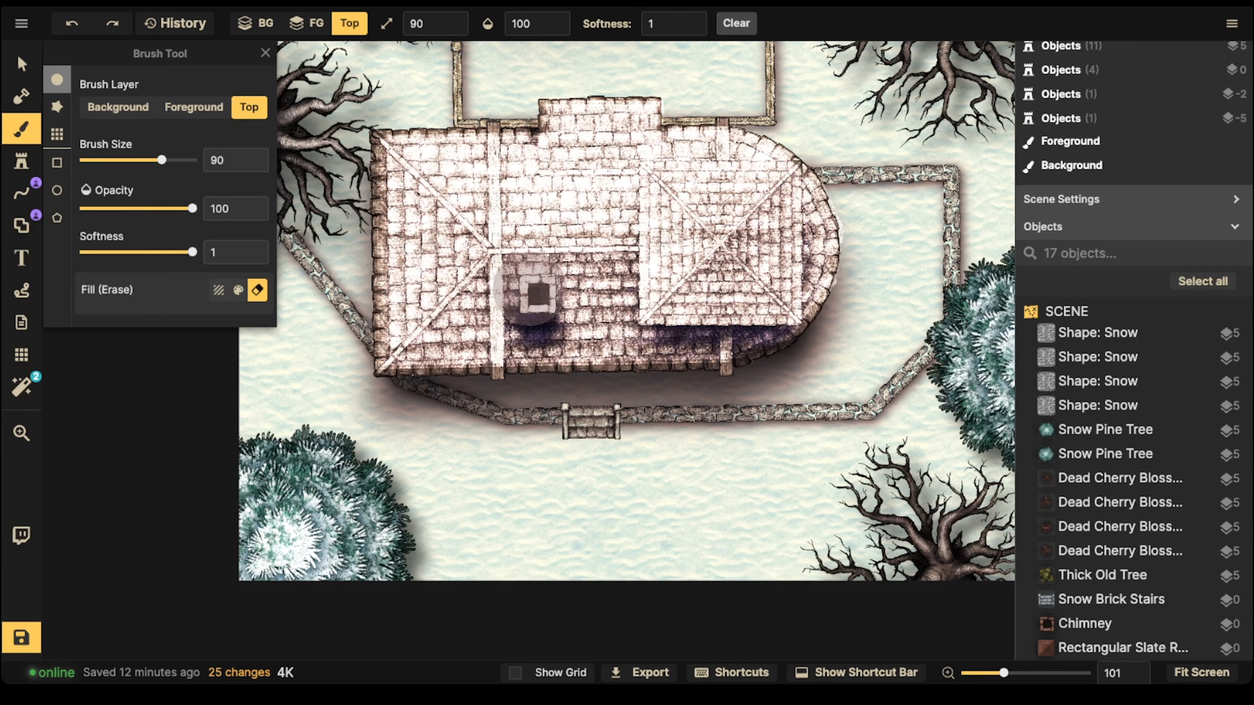
pyautogui.click(119, 107)
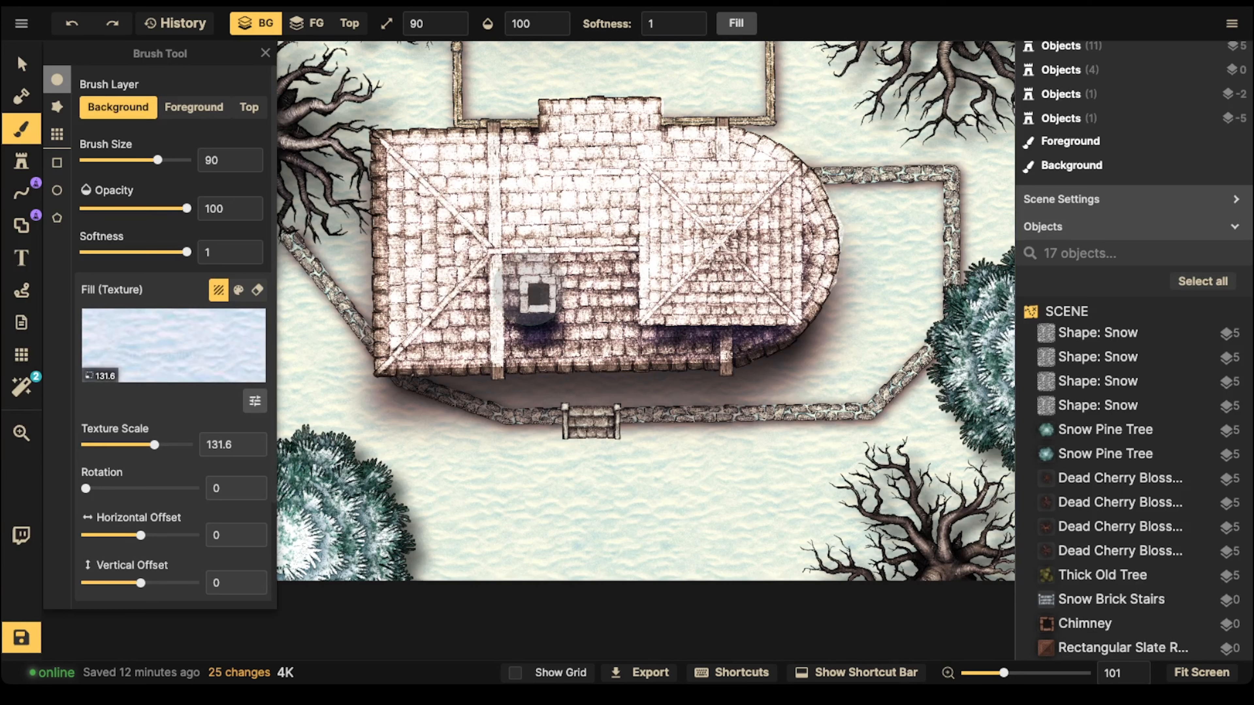
pyautogui.click(254, 400)
pyautogui.moveTo(337, 383); pyautogui.dragTo(275, 382)
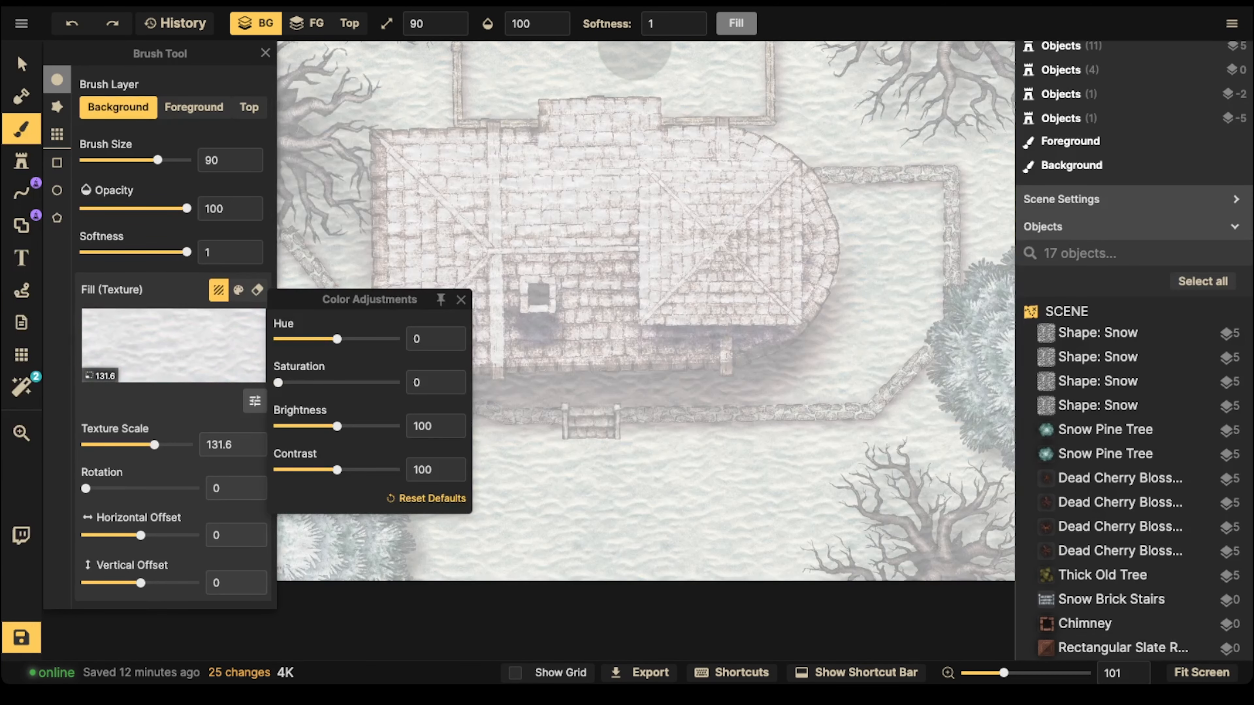
pyautogui.click(736, 23)
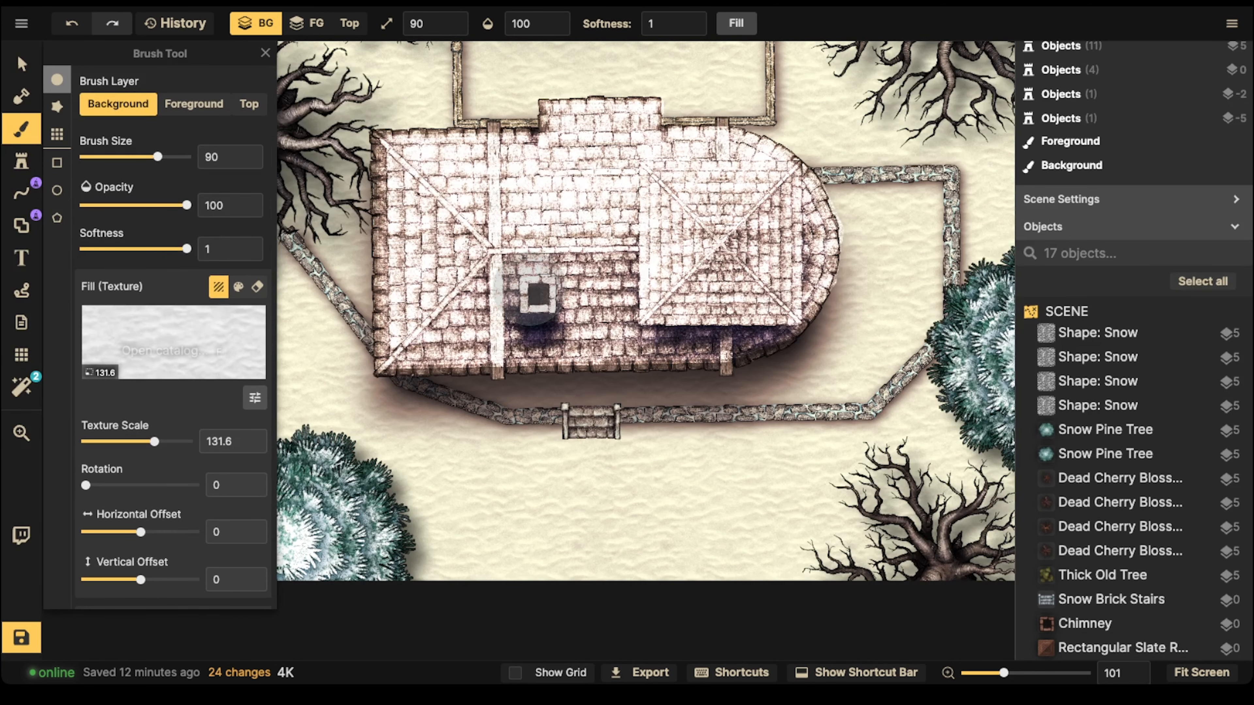
# Step: Hide the Red Sky filter and look through the available color and texture filters
pyautogui.click(21, 386)
pyautogui.click(65, 162)
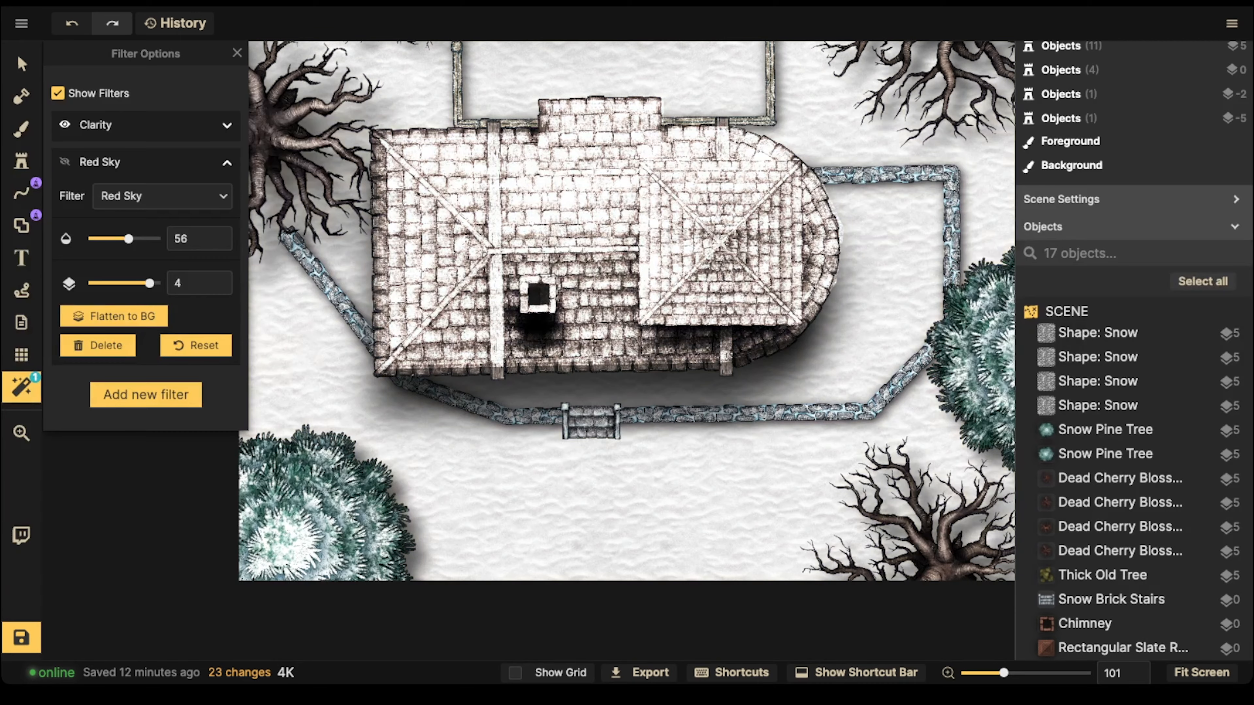
pyautogui.scroll(-5, 394, 292)
pyautogui.moveTo(395, 292); pyautogui.dragTo(387, 307)
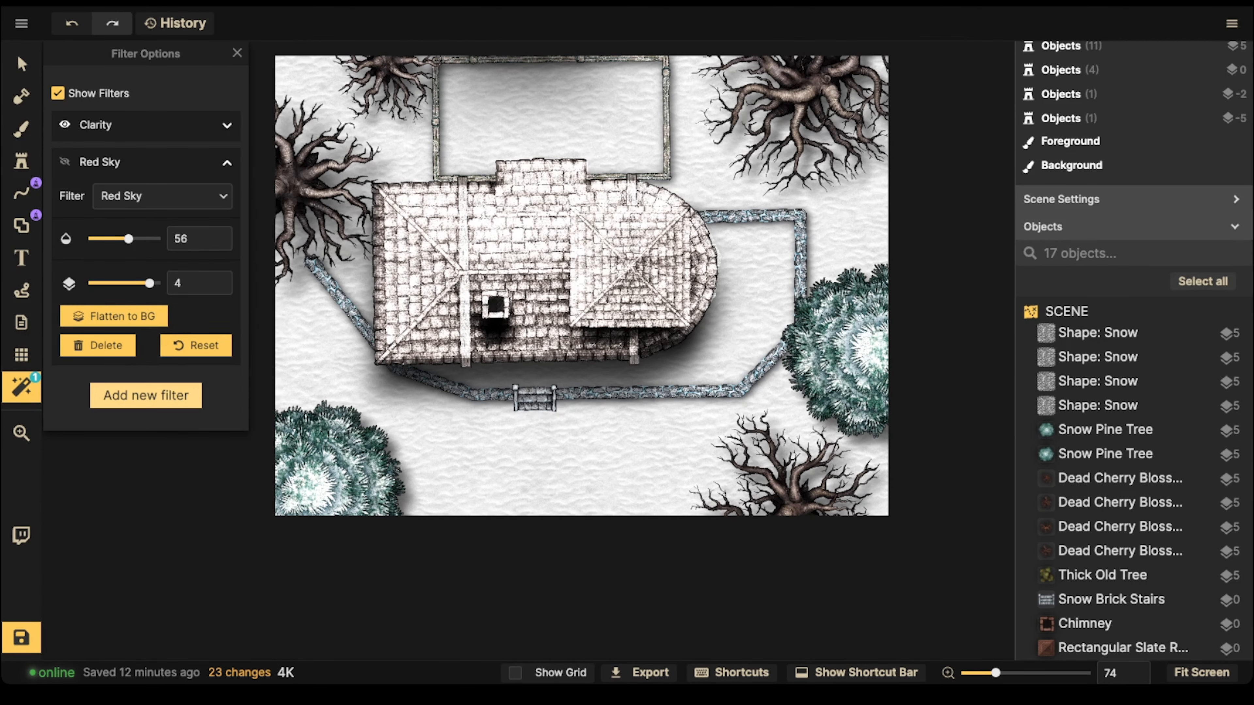
pyautogui.click(146, 395)
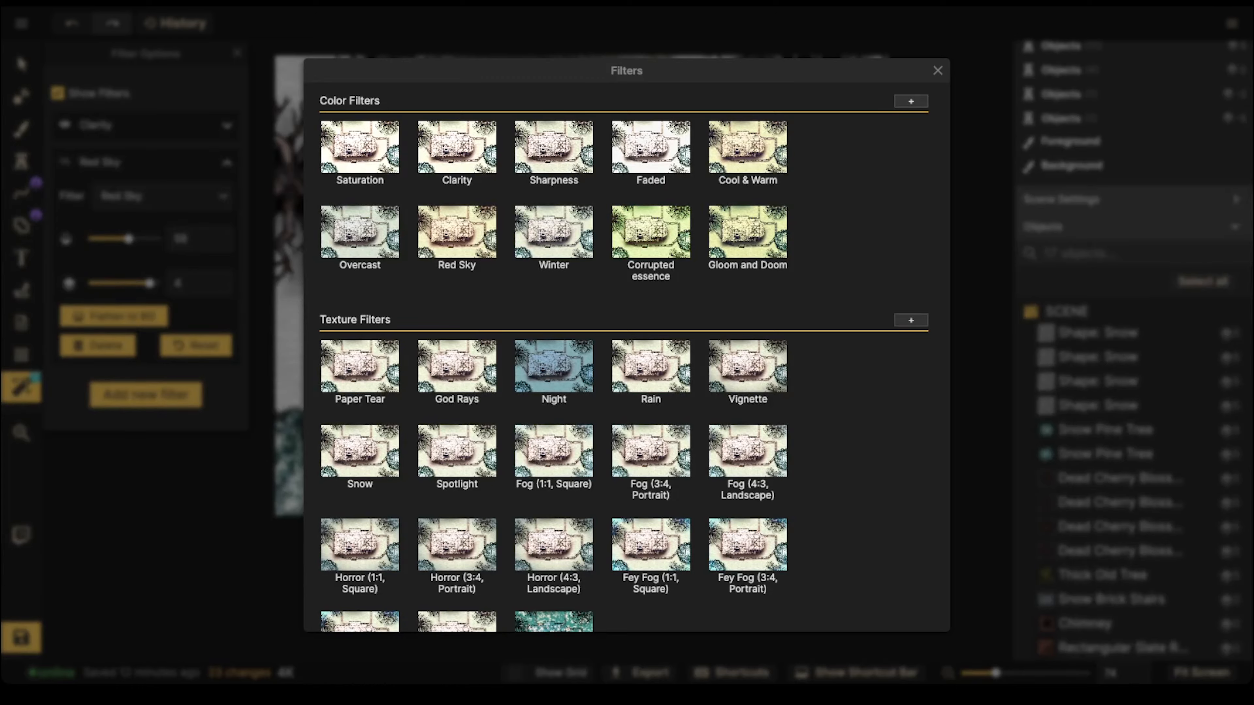
pyautogui.press('Escape')
pyautogui.click(22, 387)
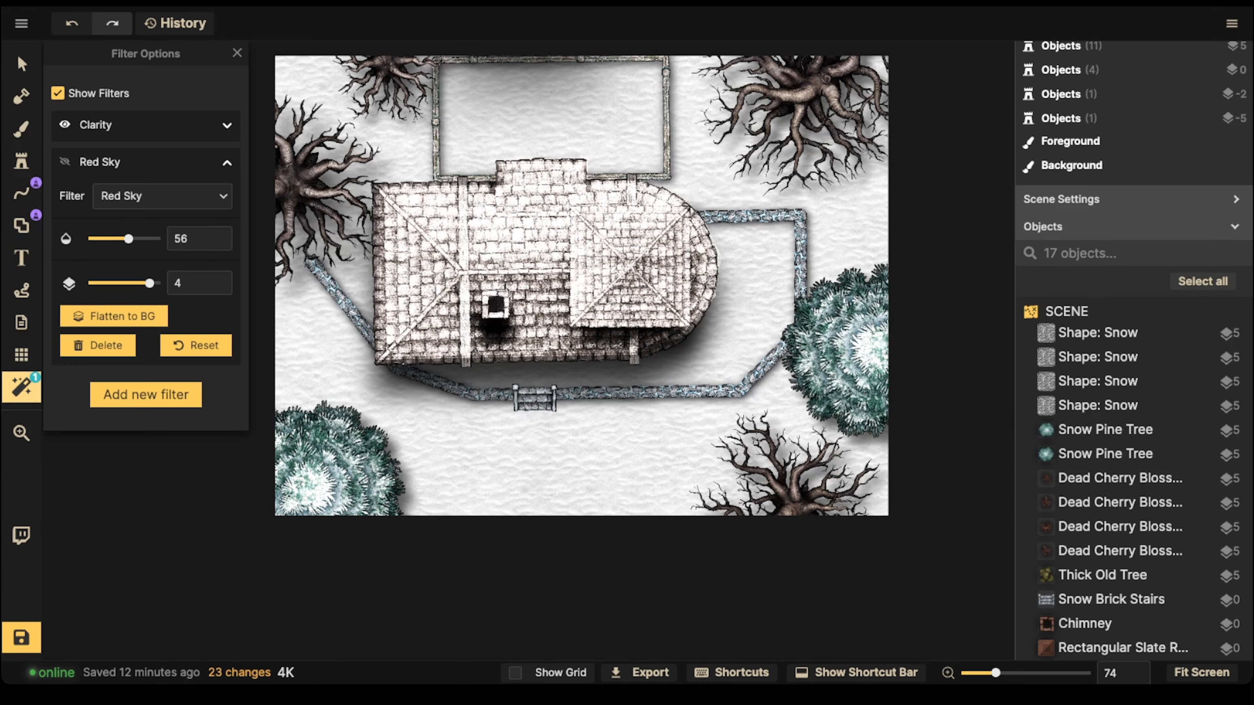
# Step: Show the Red Sky filter again and change its filter type to Winter
pyautogui.click(65, 162)
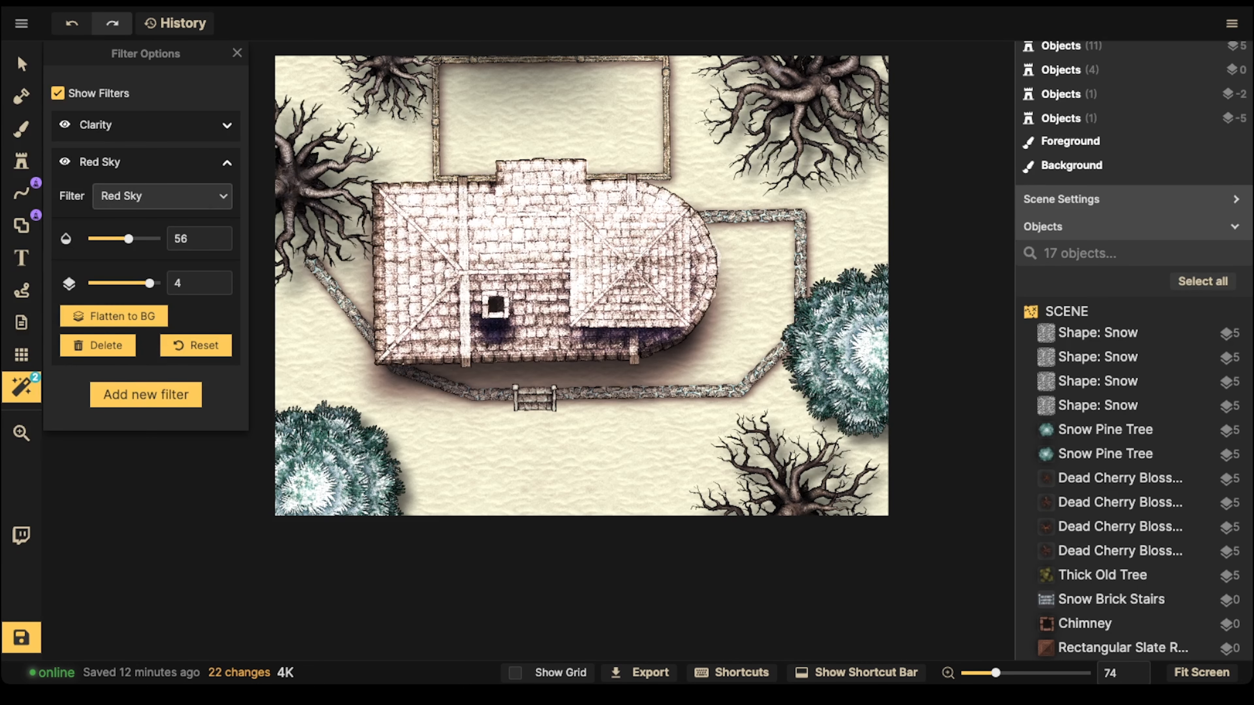
pyautogui.click(162, 196)
pyautogui.click(148, 416)
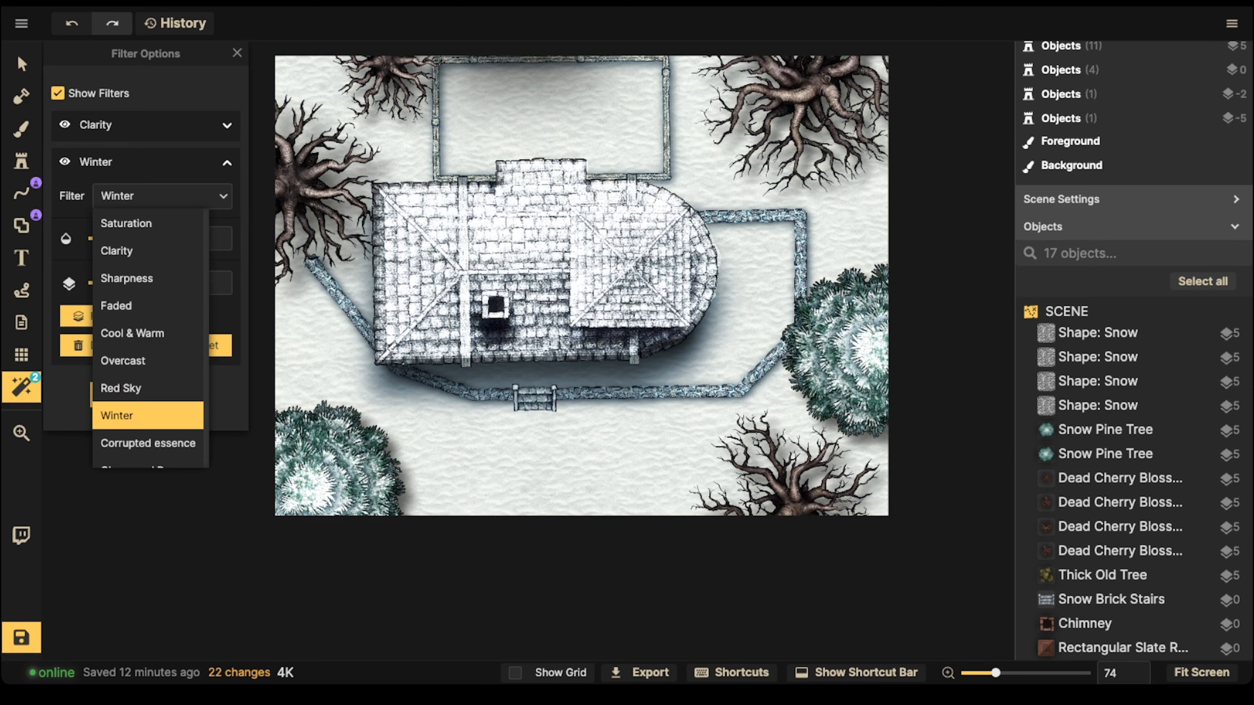
pyautogui.scroll(-5, 522, 309)
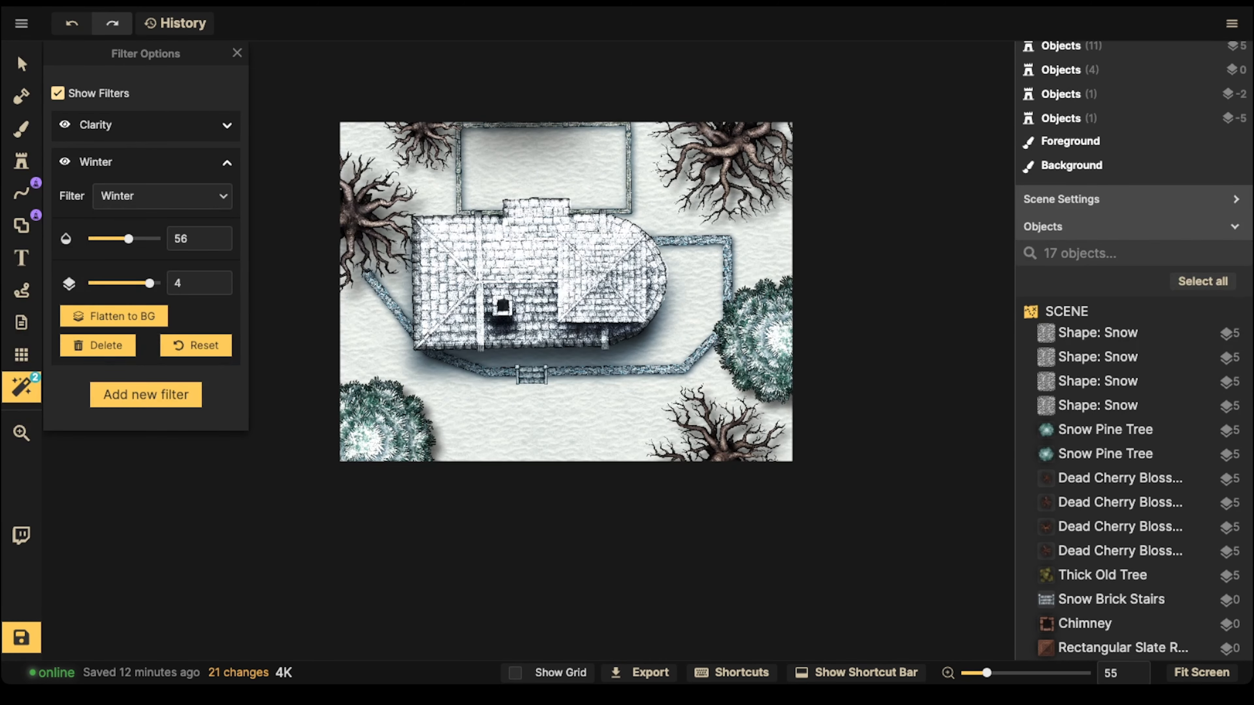
# Step: Set the Snow Mound stamp's scale to 80, its layer to -1 and its rotation to 195
pyautogui.click(21, 64)
pyautogui.scroll(6, 459, 259)
pyautogui.moveTo(521, 327); pyautogui.dragTo(507, 284)
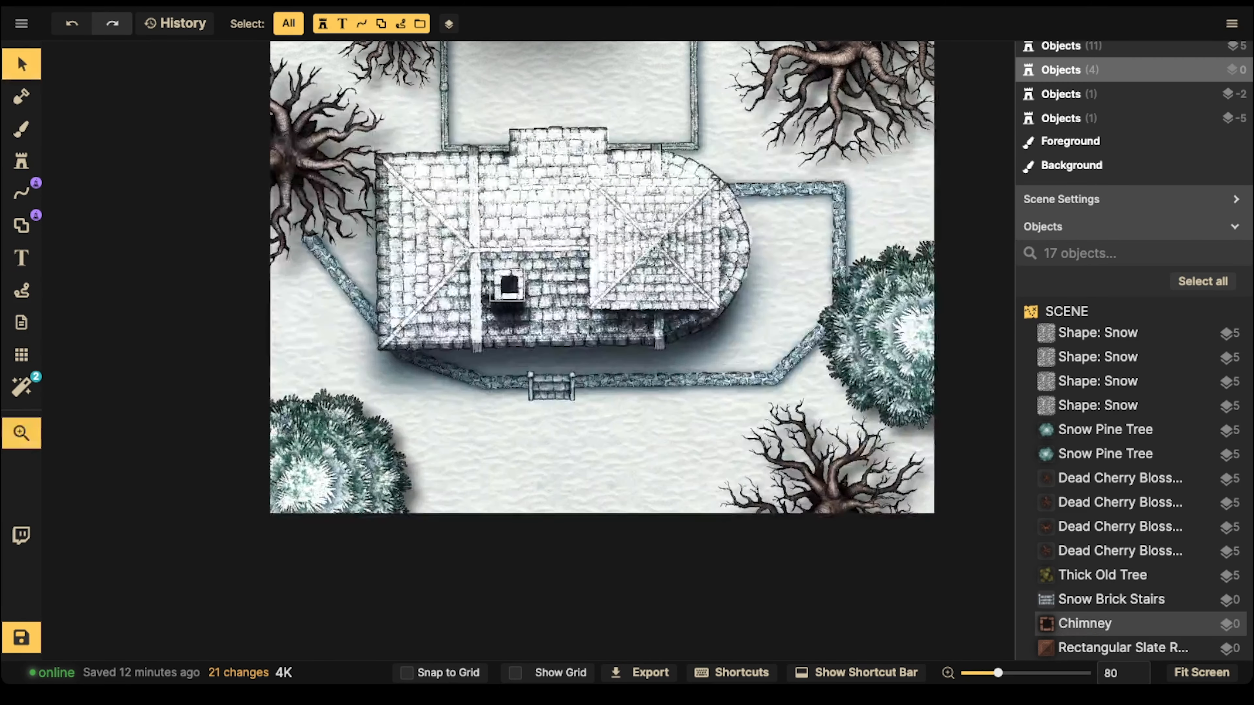
pyautogui.scroll(3, 552, 334)
pyautogui.moveTo(551, 333); pyautogui.dragTo(518, 300)
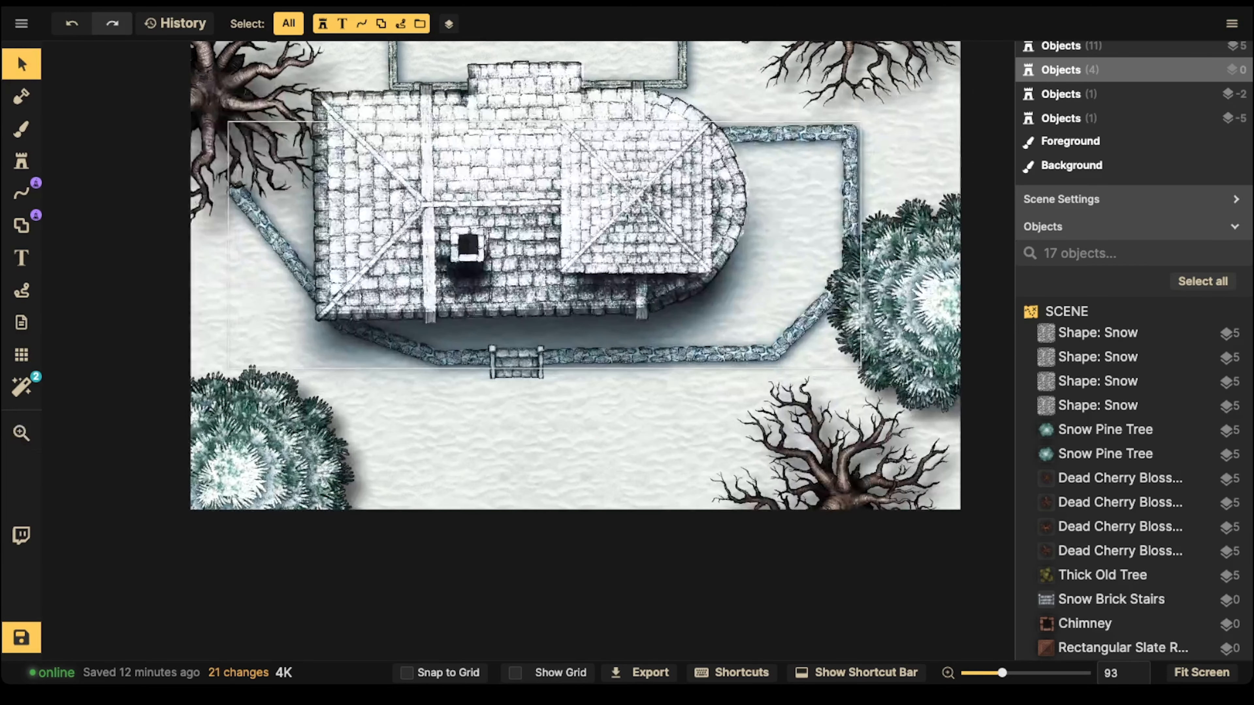
pyautogui.click(21, 161)
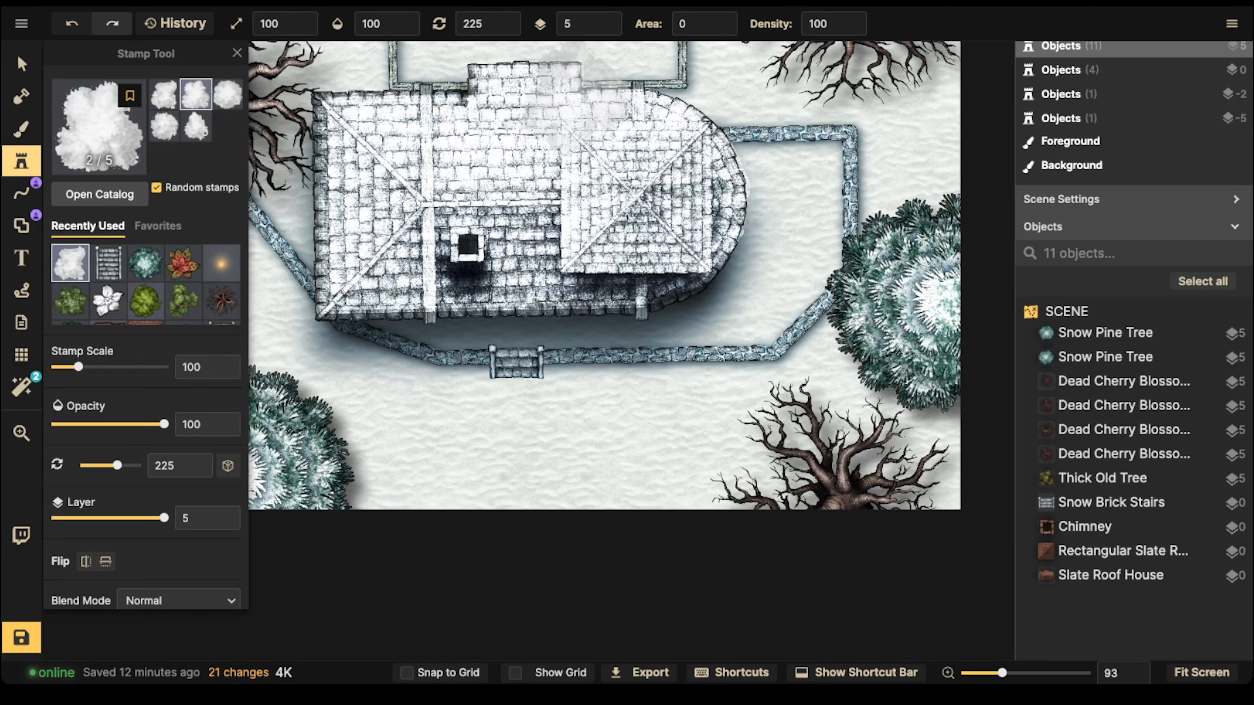
pyautogui.click(615, 24)
pyautogui.click(606, 29)
pyautogui.scroll(-2, 423, 368)
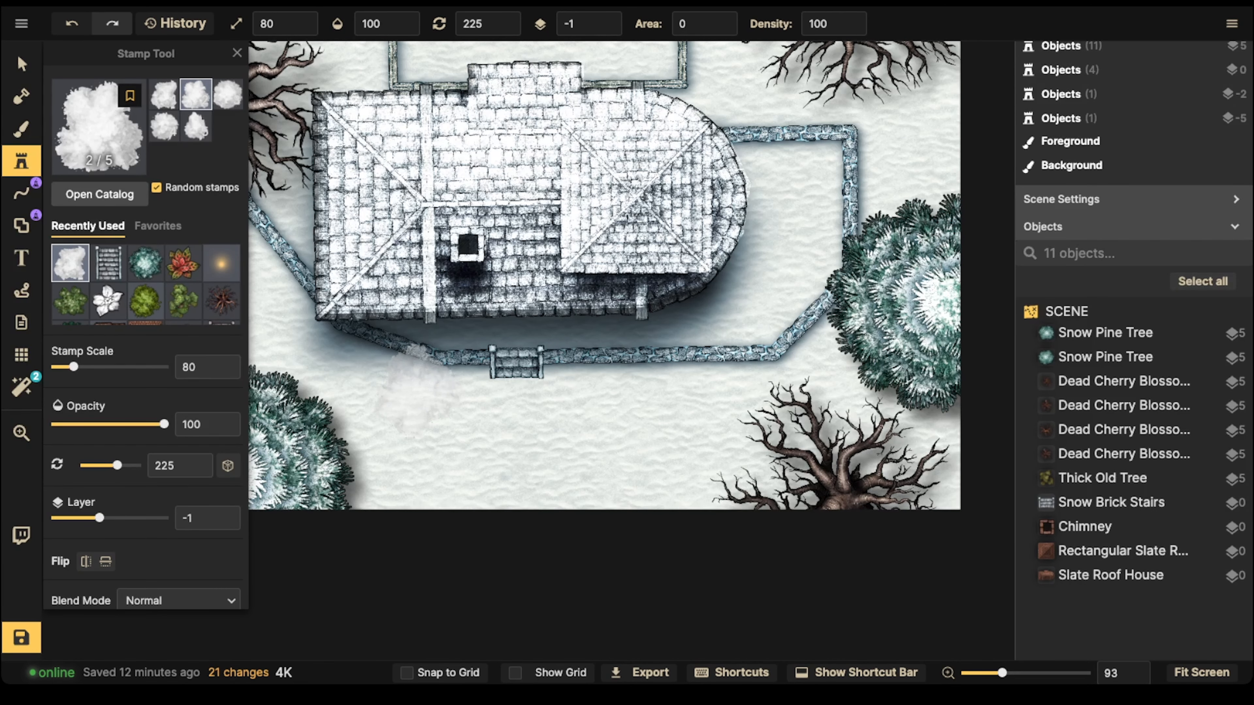
pyautogui.scroll(-2, 404, 388)
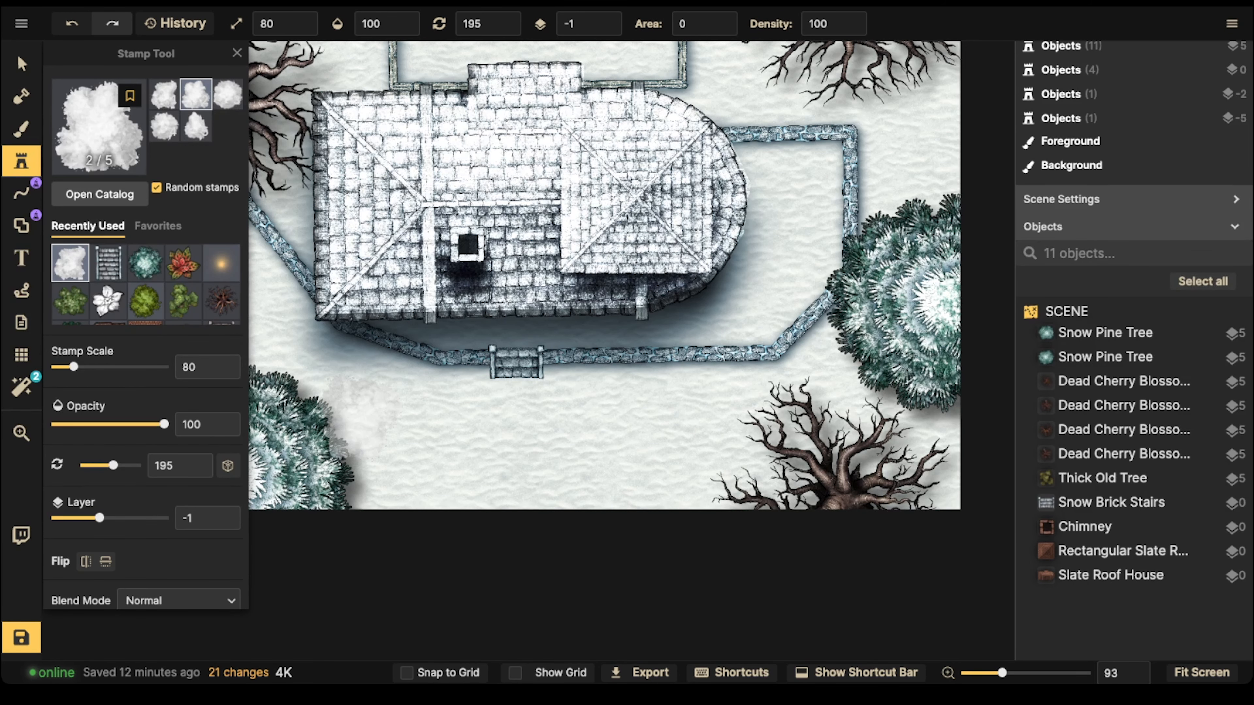
# Step: Choose a mossy cobblestone texture from the full Fantasy Battlemaps texture list for the background brush
pyautogui.press('b')
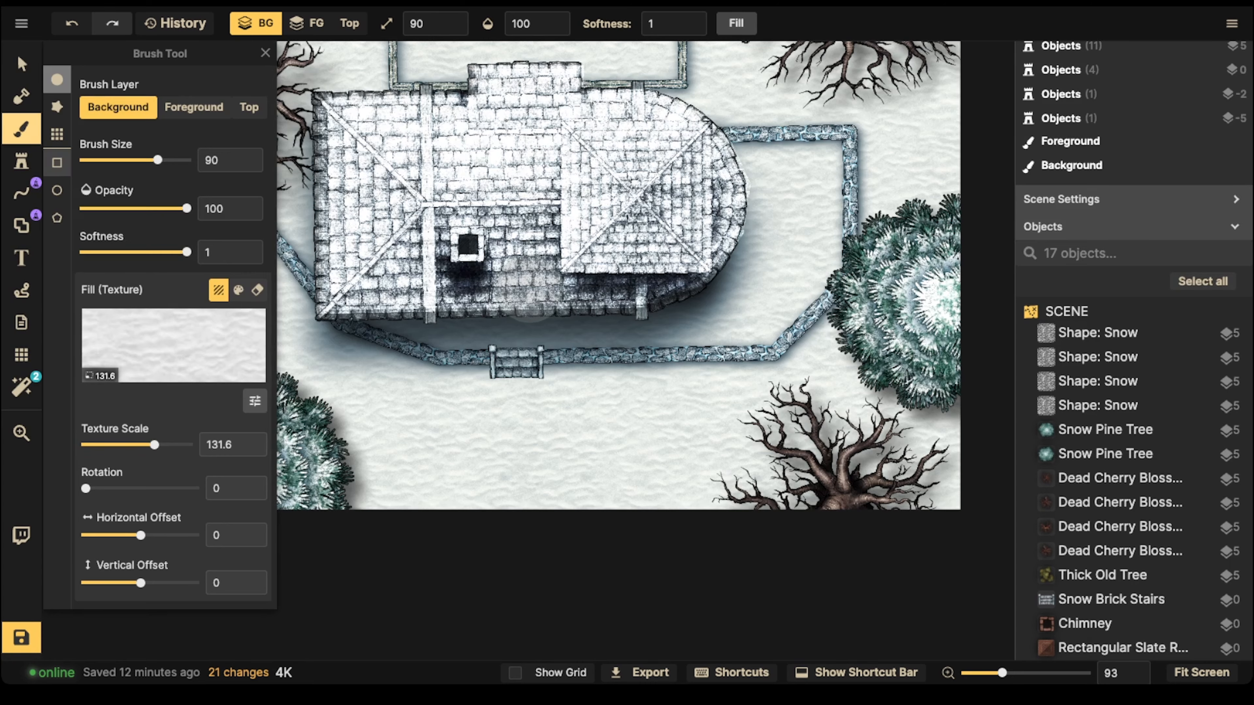
pyautogui.click(173, 346)
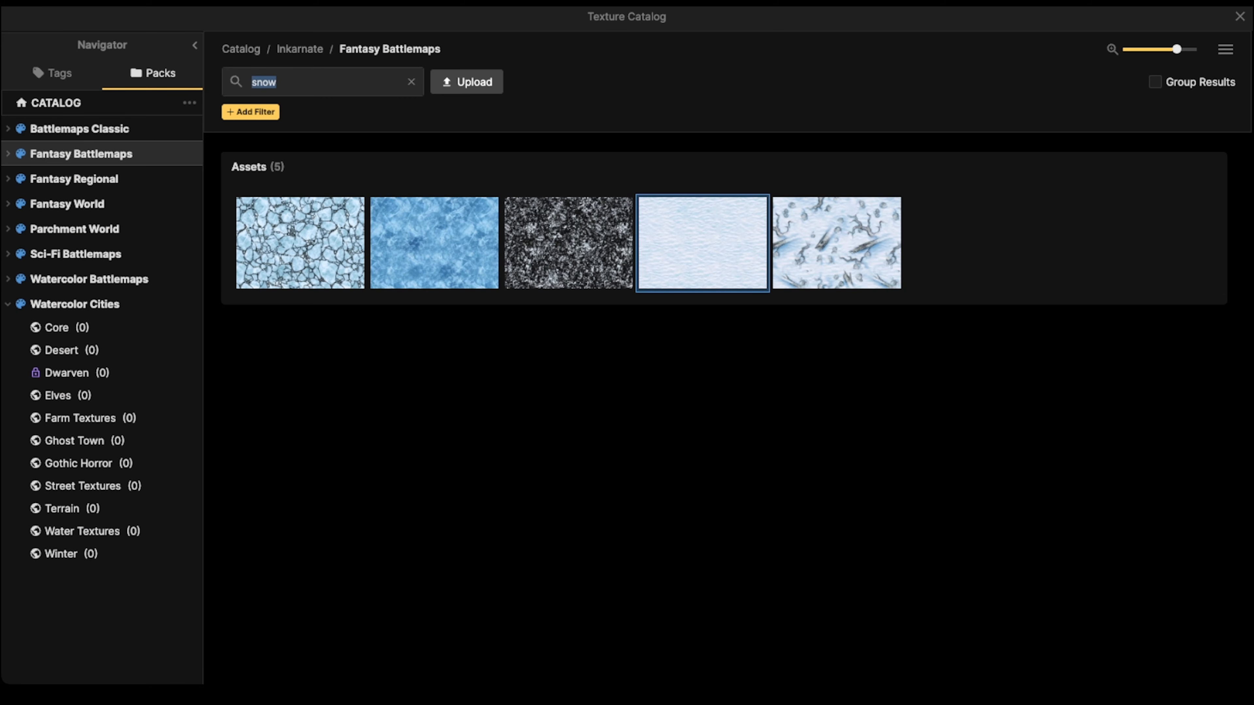
pyautogui.click(411, 82)
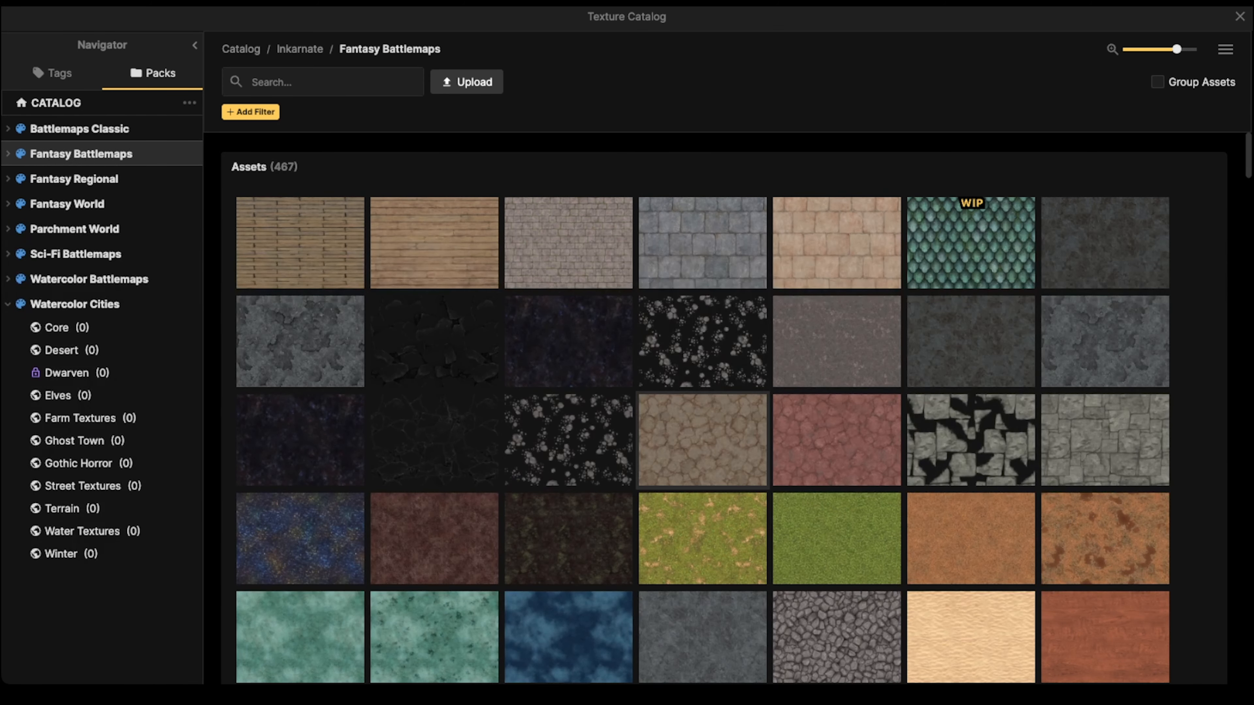
pyautogui.scroll(-2, 706, 440)
pyautogui.moveTo(300, 262)
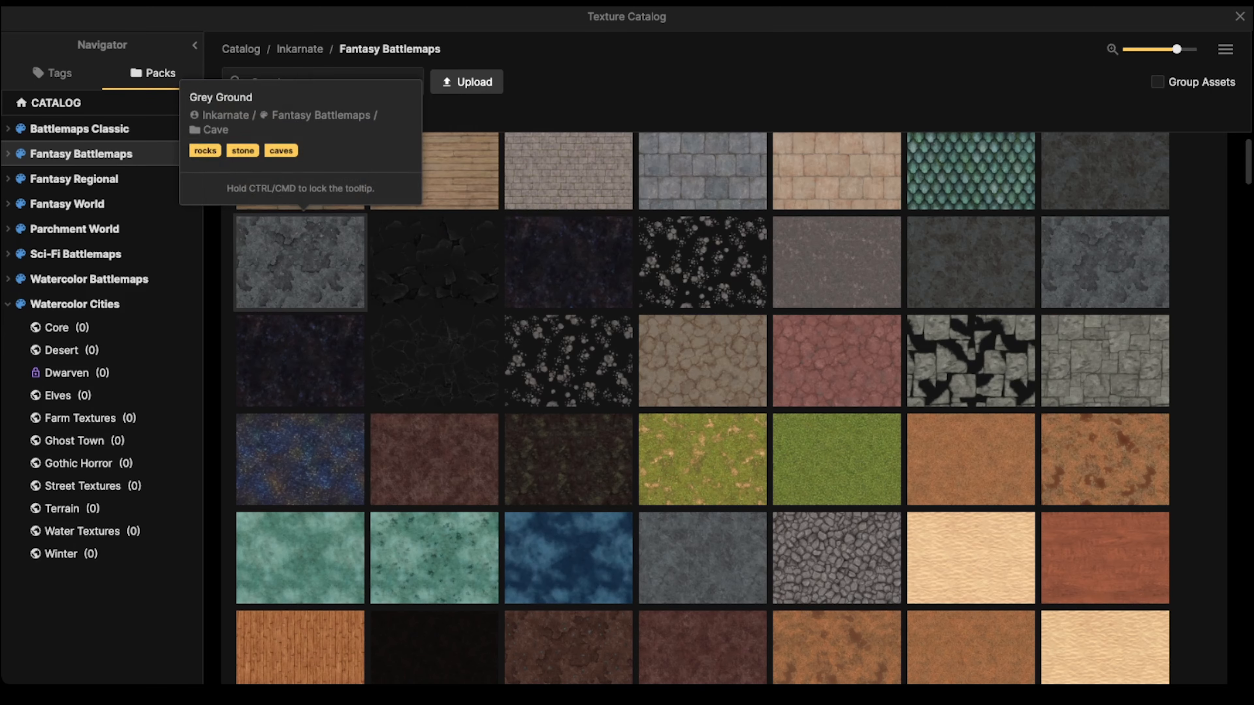
pyautogui.scroll(-10, 703, 398)
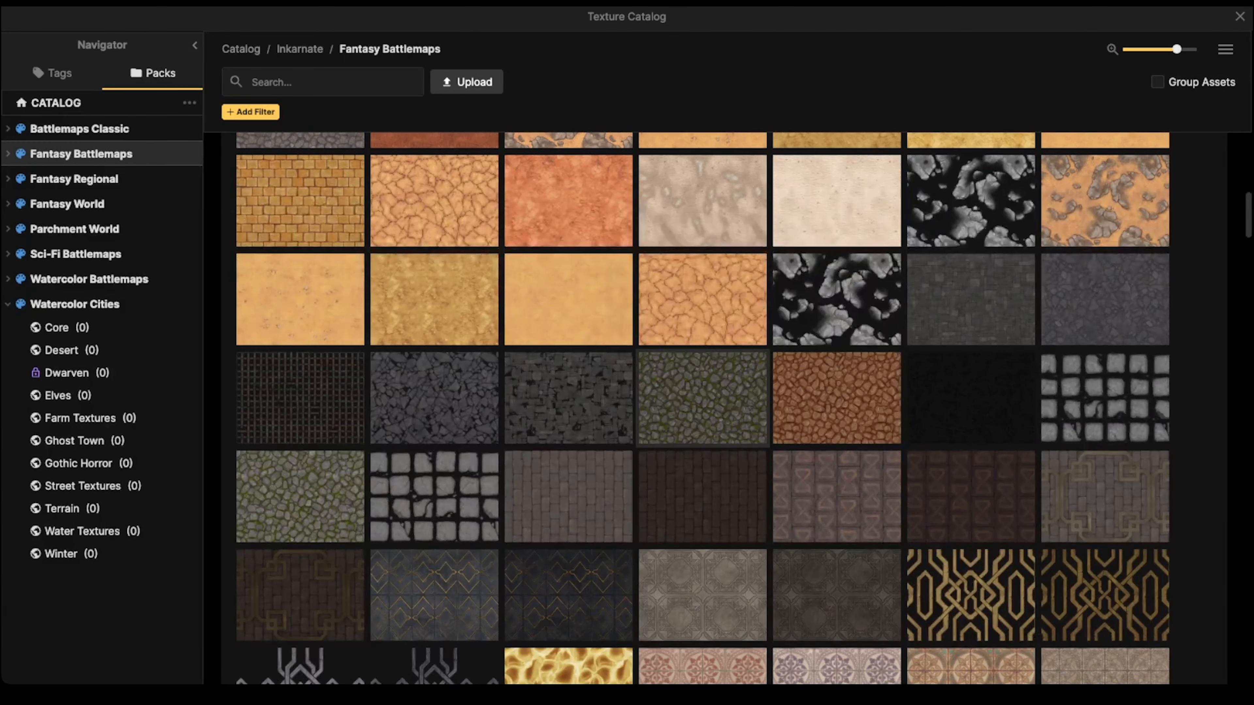
pyautogui.click(702, 397)
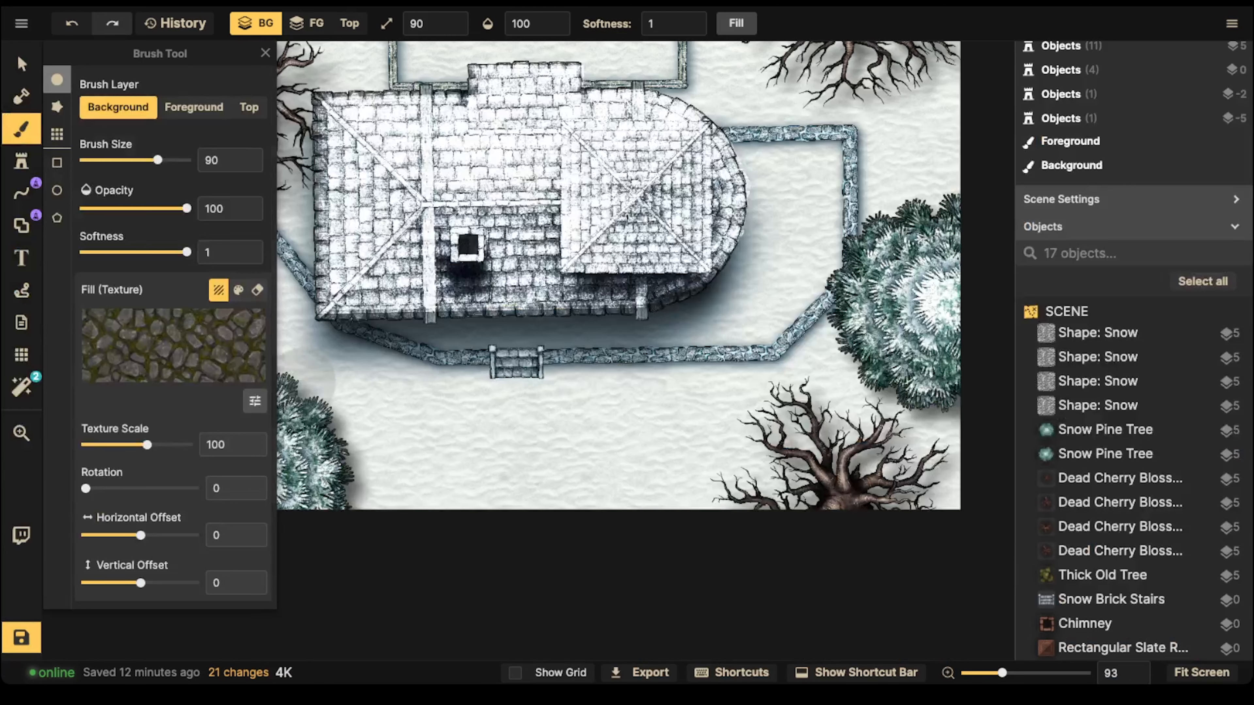
# Step: Paint a faint cobblestone path from the front stairs to the map's lower edge with an unsmoothed rough brush, size 47 and opacity 16
pyautogui.click(57, 107)
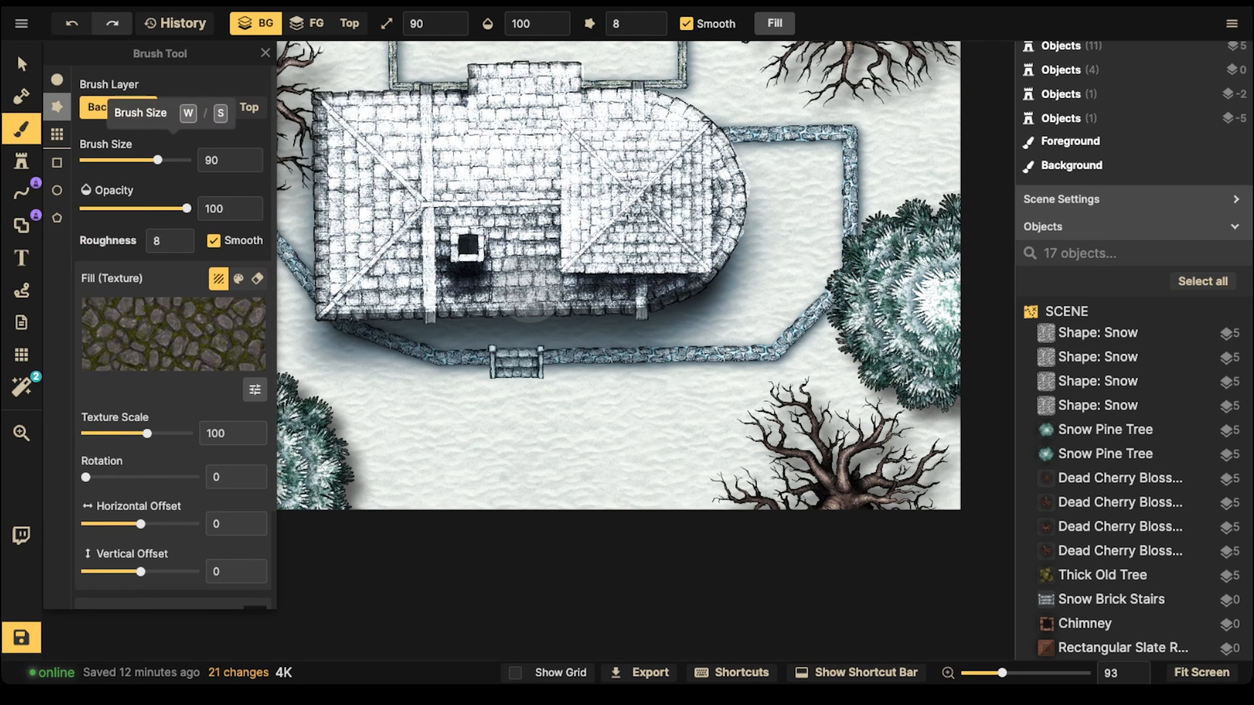
pyautogui.moveTo(158, 160); pyautogui.dragTo(129, 160)
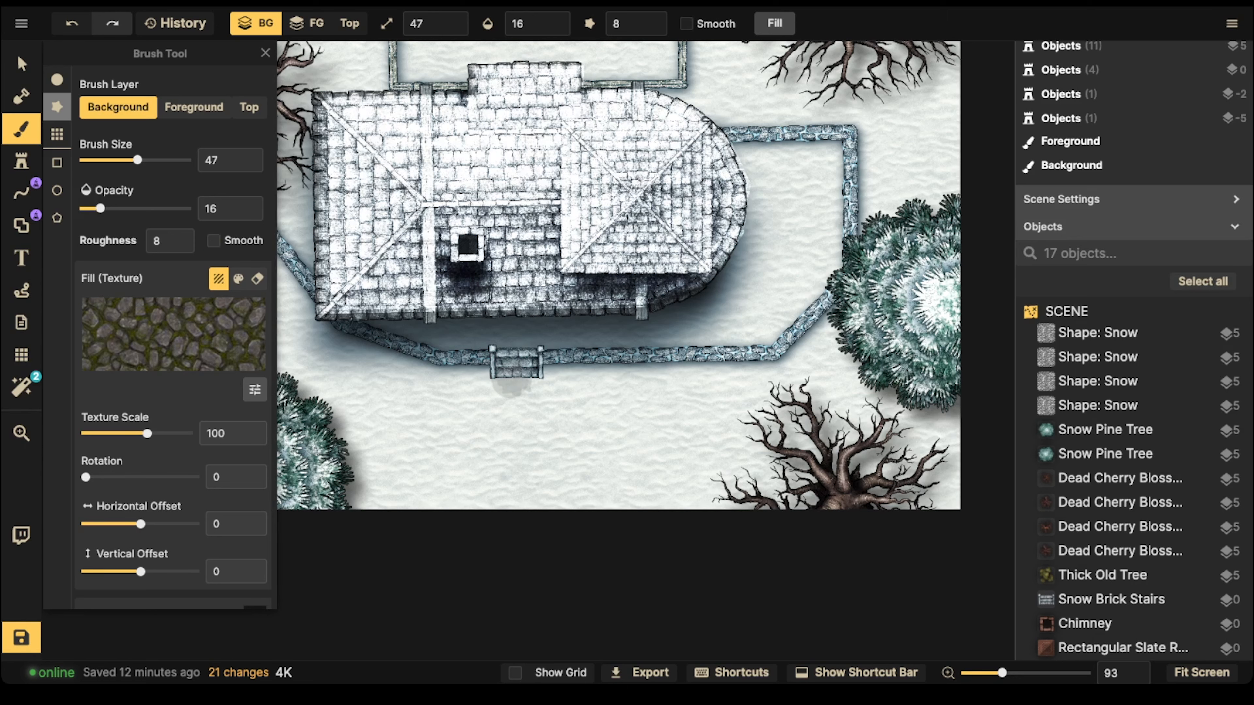
pyautogui.moveTo(525, 397)
pyautogui.mouseDown()
pyautogui.moveTo(503, 412)
pyautogui.moveTo(512, 436)
pyautogui.moveTo(525, 434)
pyautogui.moveTo(521, 411)
pyautogui.moveTo(530, 468)
pyautogui.mouseUp()
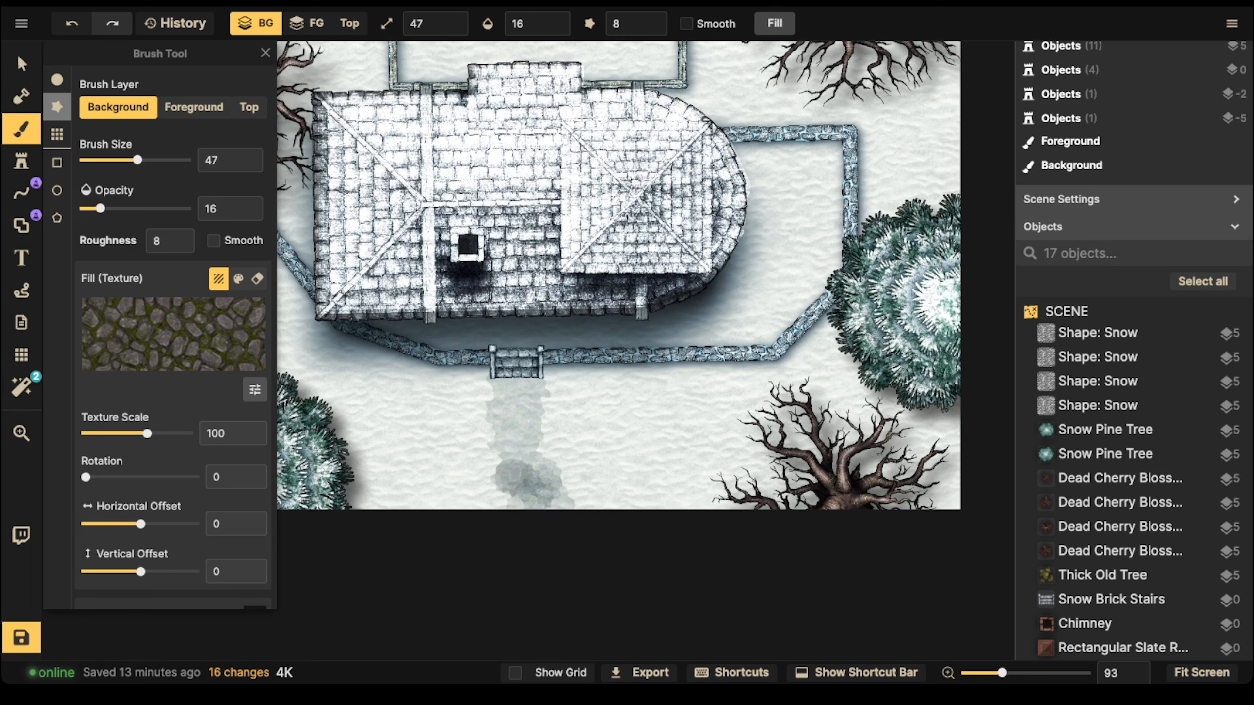
pyautogui.hotkey('ctrl', 'z')
pyautogui.hotkey('ctrl', 'z')
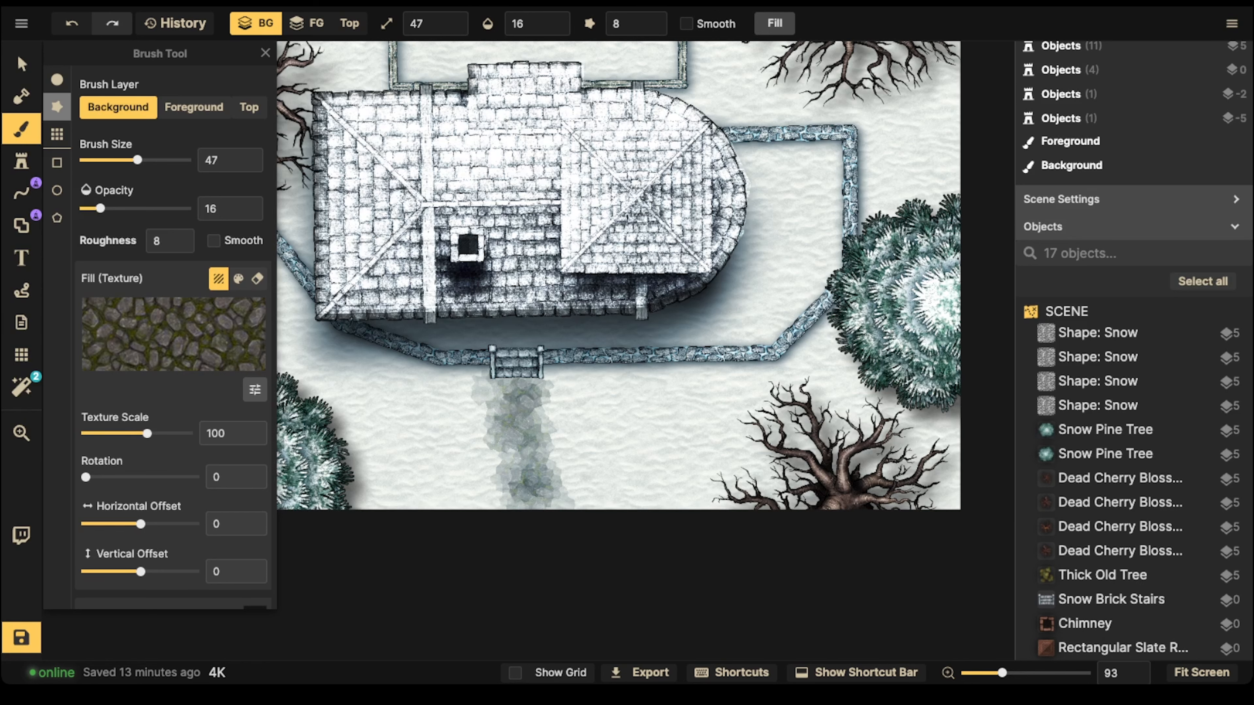
pyautogui.click(531, 447)
# Step: Dab the recently used grey speckled texture over the path below the stairs at opacity 16
pyautogui.scroll(-3, 143, 386)
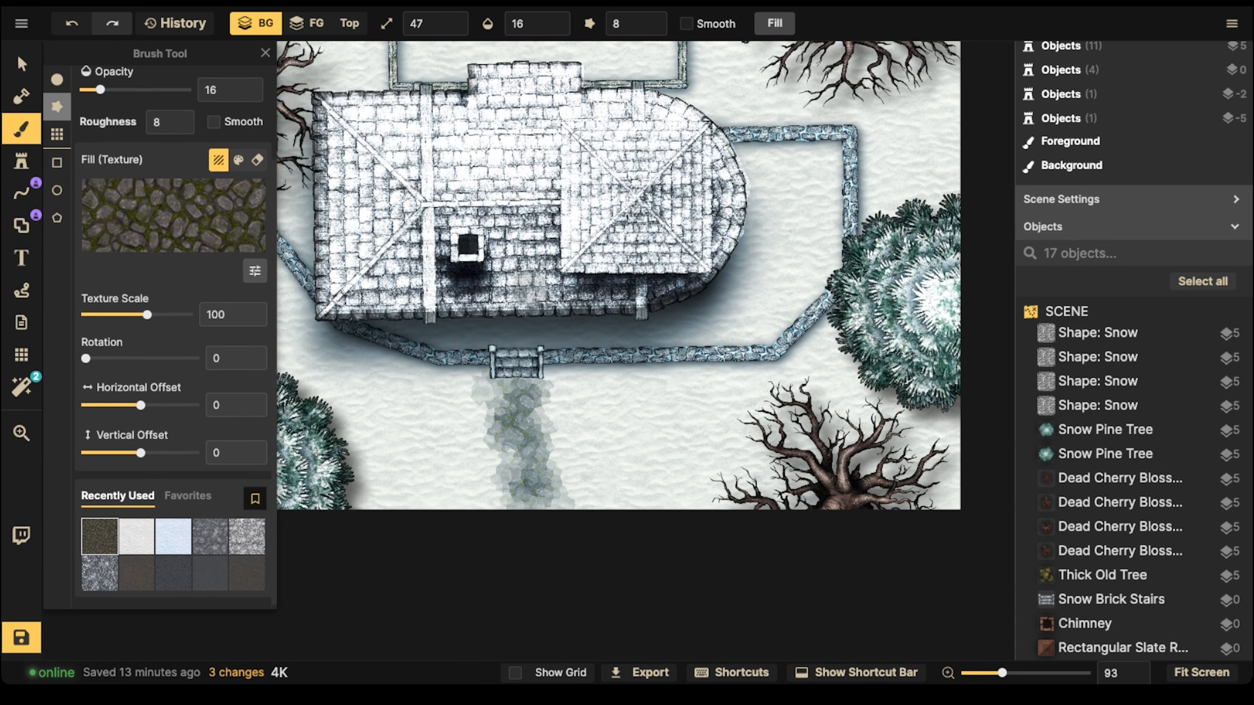
pyautogui.click(174, 536)
pyautogui.click(210, 536)
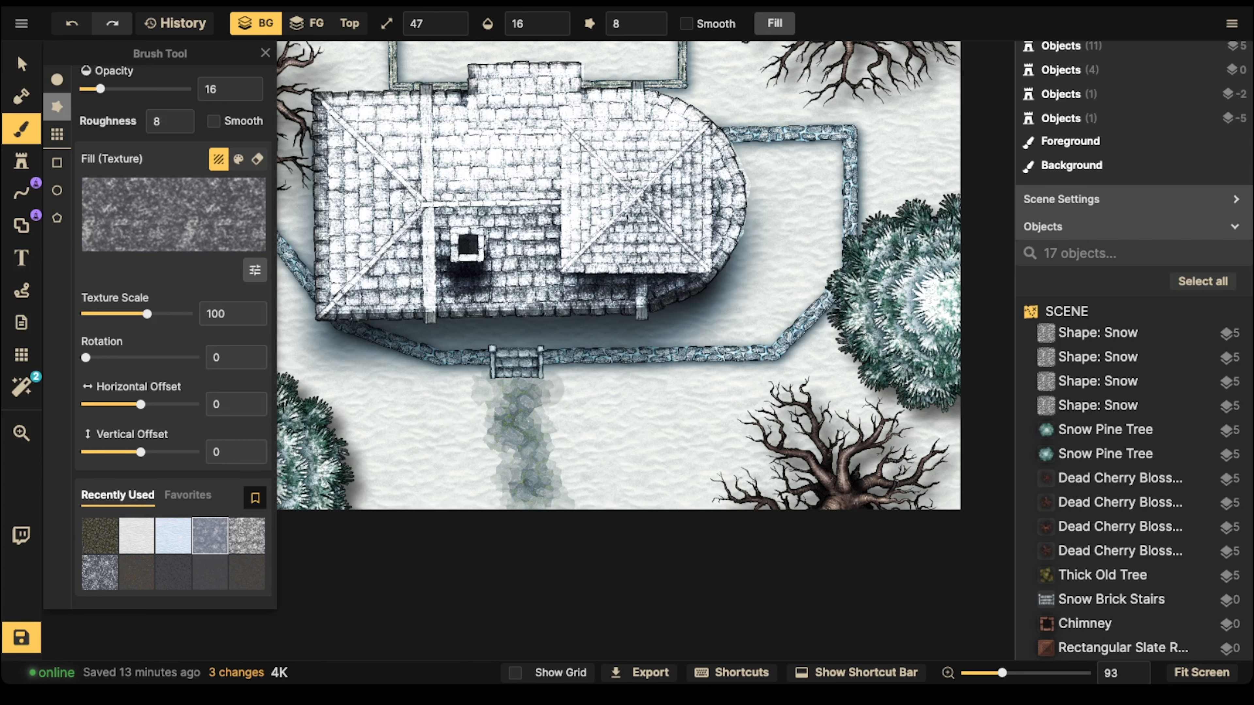
pyautogui.click(552, 409)
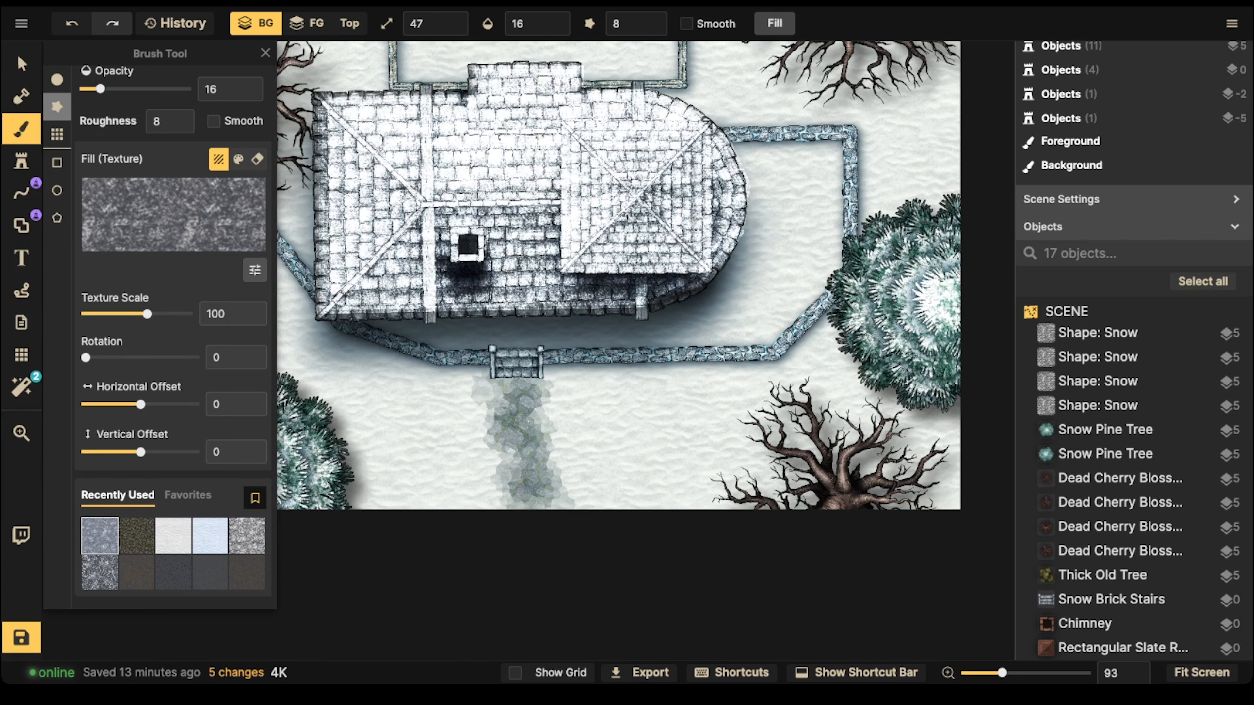
pyautogui.click(530, 484)
pyautogui.click(543, 487)
pyautogui.click(526, 489)
pyautogui.click(556, 477)
pyautogui.click(536, 472)
pyautogui.click(516, 394)
pyautogui.click(516, 394)
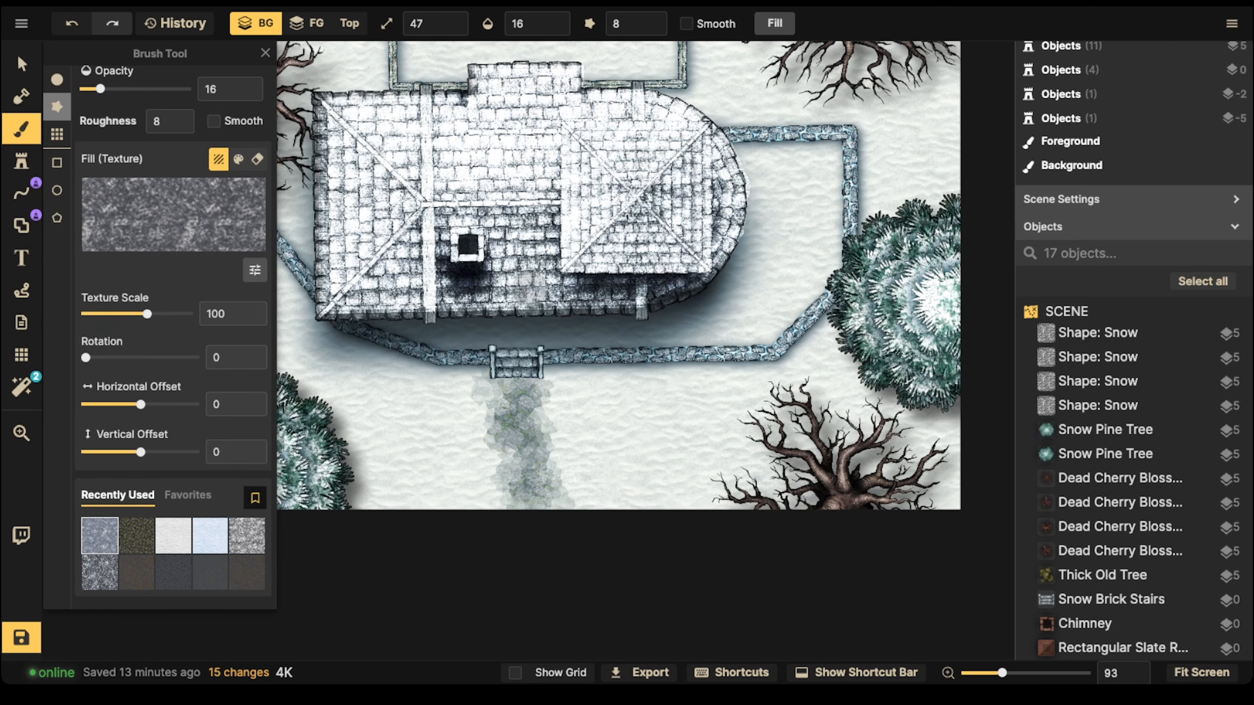
# Step: Place four Snow Mound stamps on layer -1 at scale 80 along both sides of the path below the stairs
pyautogui.click(22, 161)
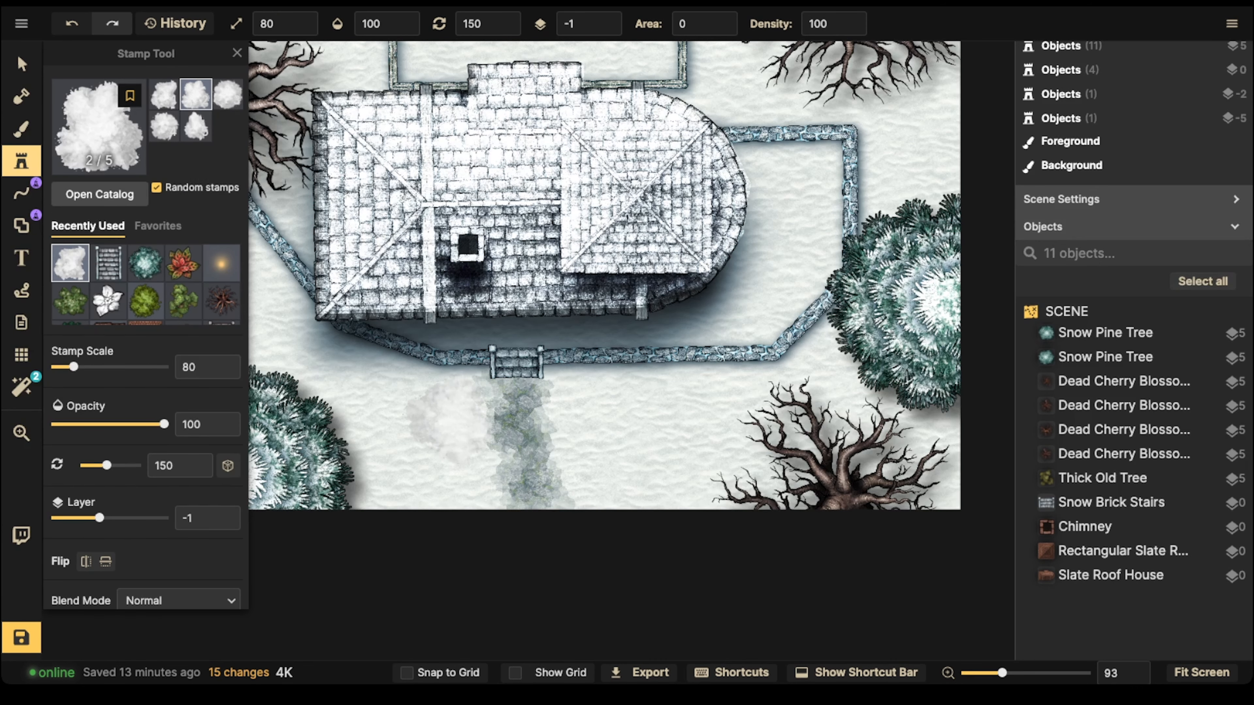
pyautogui.click(434, 415)
pyautogui.click(474, 475)
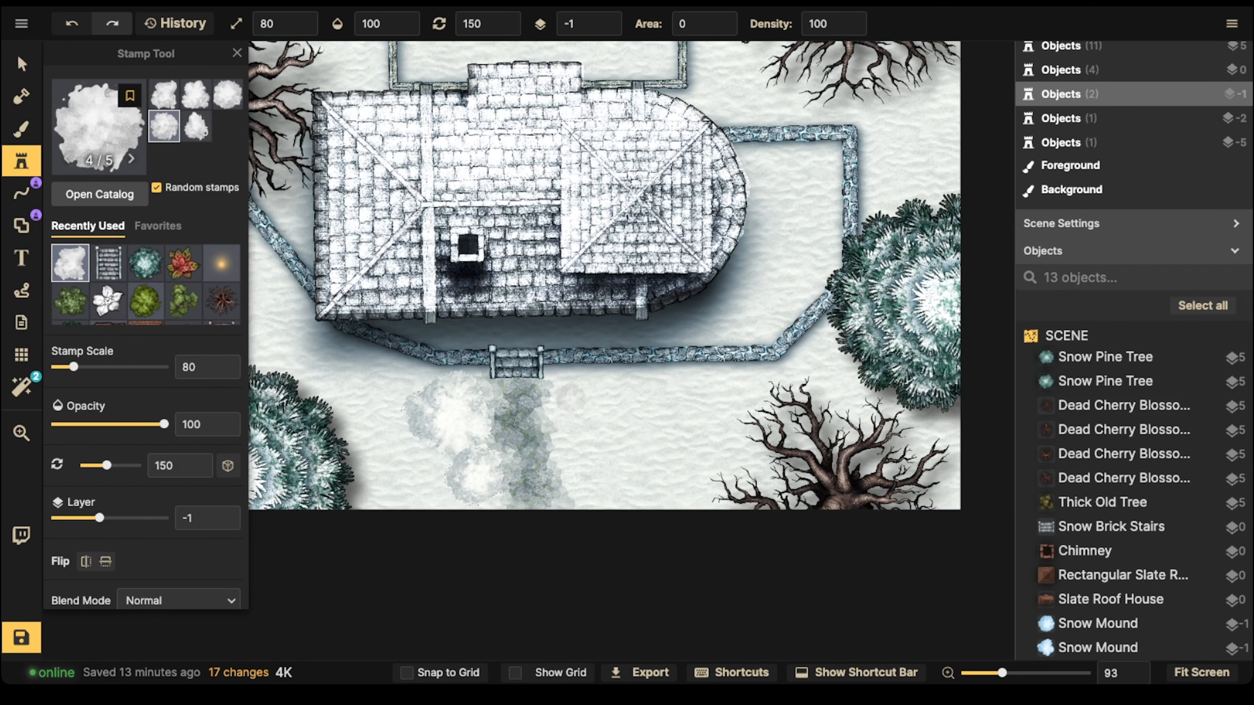
pyautogui.click(560, 396)
pyautogui.click(563, 435)
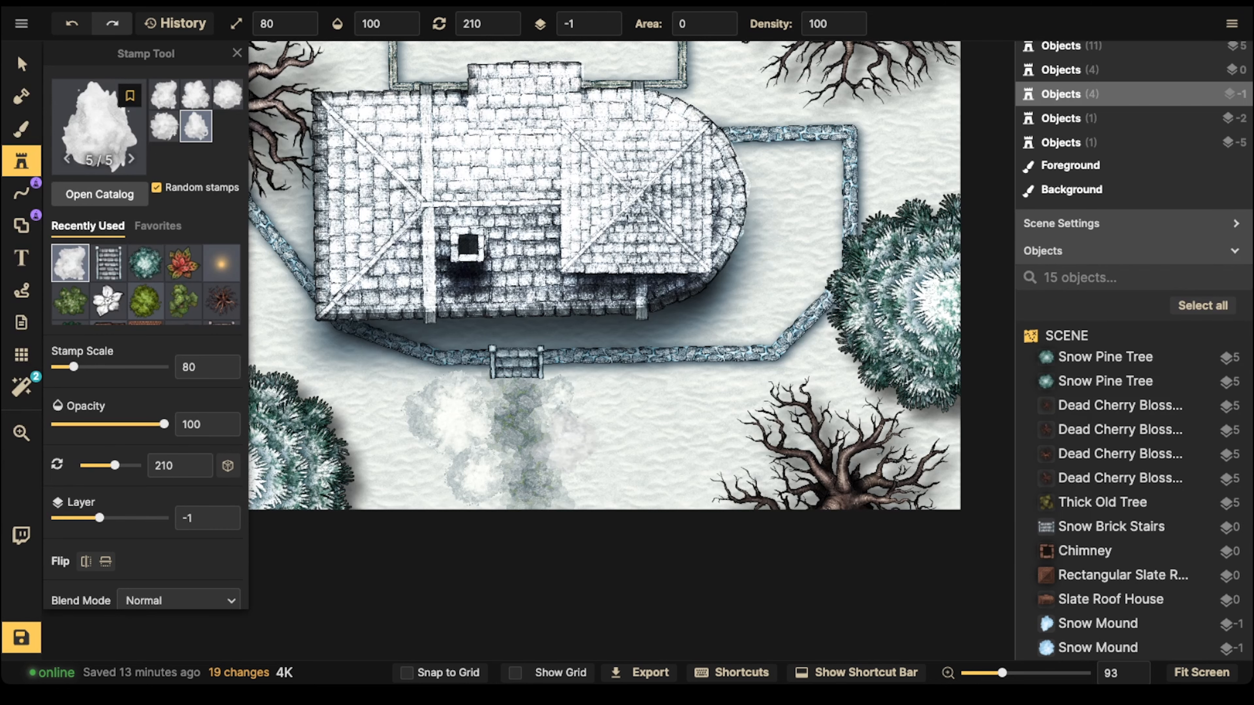
# Step: Place two more Snow Mound stamps at scale 80 on the right side of the path near the map's lower edge
pyautogui.click(578, 460)
pyautogui.scroll(-1, 577, 460)
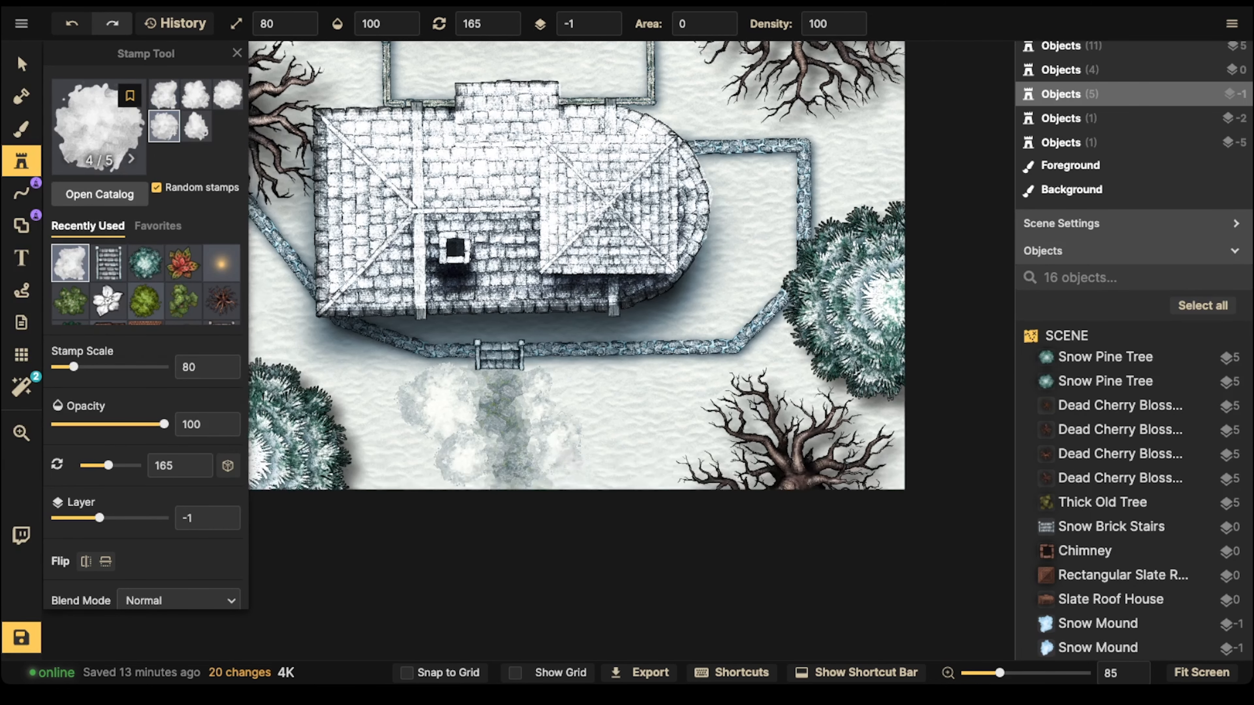
pyautogui.click(566, 480)
pyautogui.scroll(-2, 309, 279)
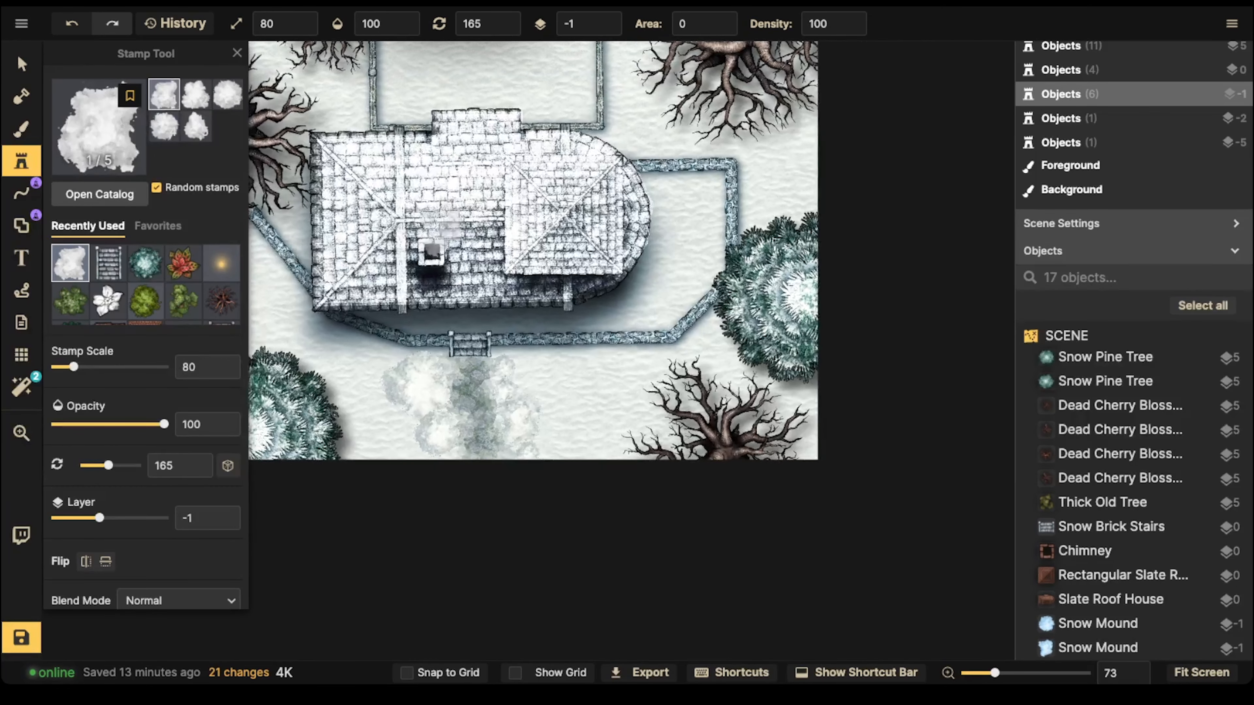
# Step: Place Snow Mound stamps at scale 110 over the southeast fence corner, in the yard east of the house, and by the lower-left pine tree
pyautogui.moveTo(500, 205); pyautogui.dragTo(513, 284)
pyautogui.scroll(3, 659, 403)
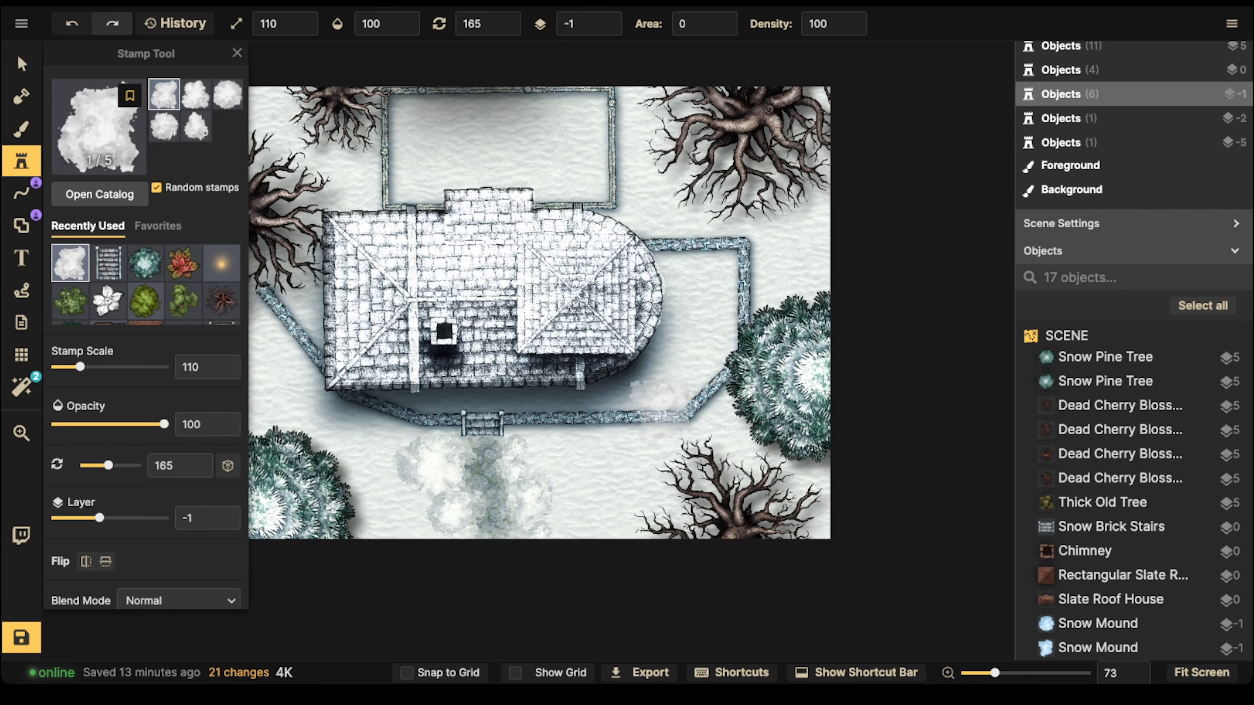
pyautogui.click(659, 414)
pyautogui.click(697, 377)
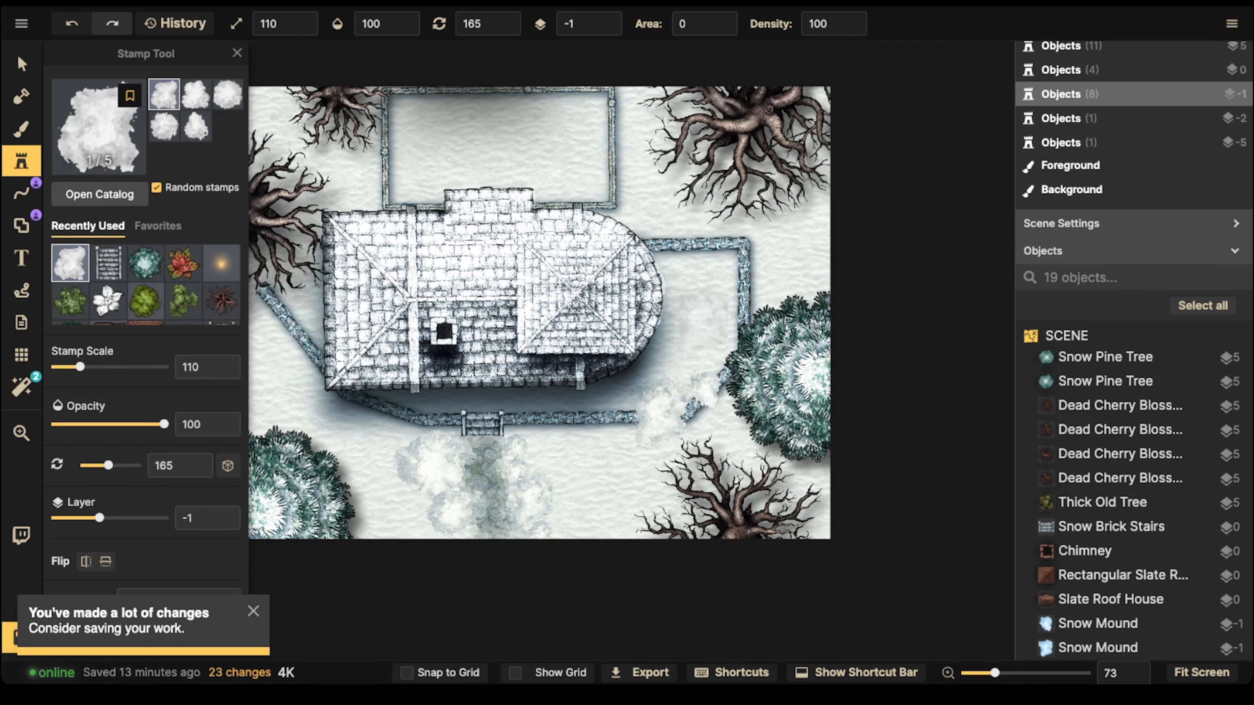
pyautogui.click(647, 338)
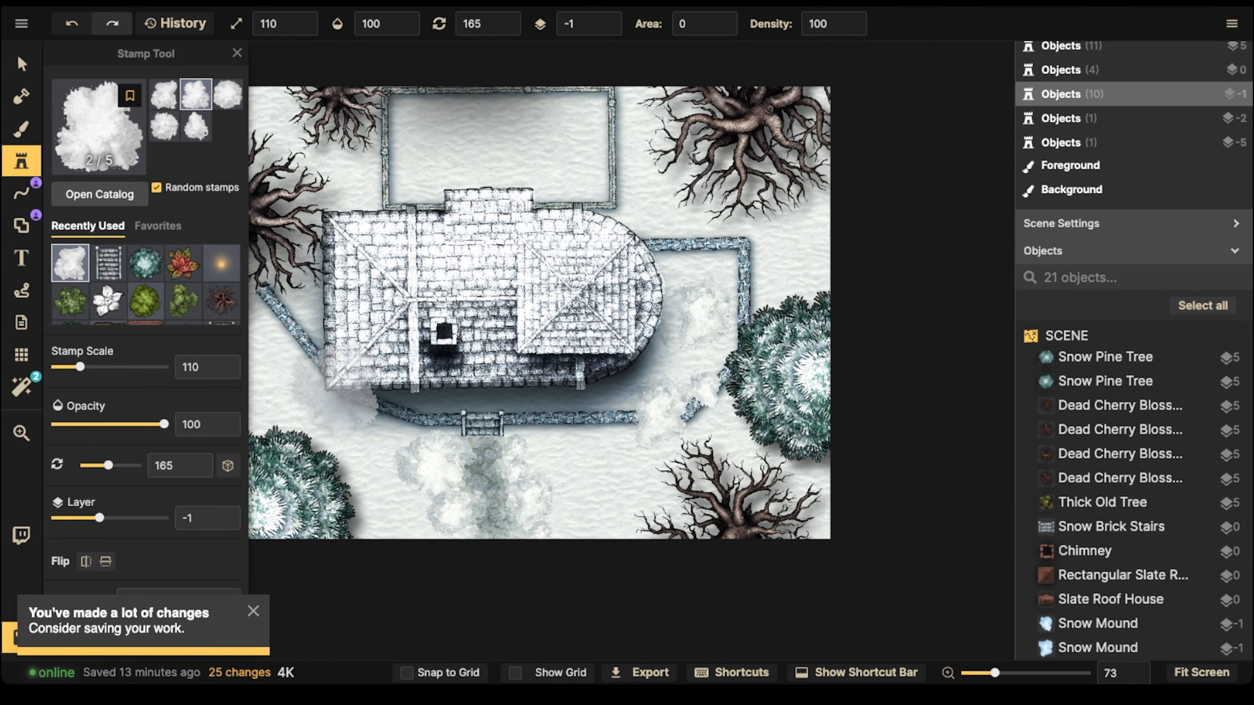
pyautogui.click(286, 444)
# Step: Place four Snow Mound stamps at scale 160 around the two dead trees in the map's upper-left corner
pyautogui.press('space')
pyautogui.moveTo(286, 447); pyautogui.dragTo(553, 447)
pyautogui.press('space')
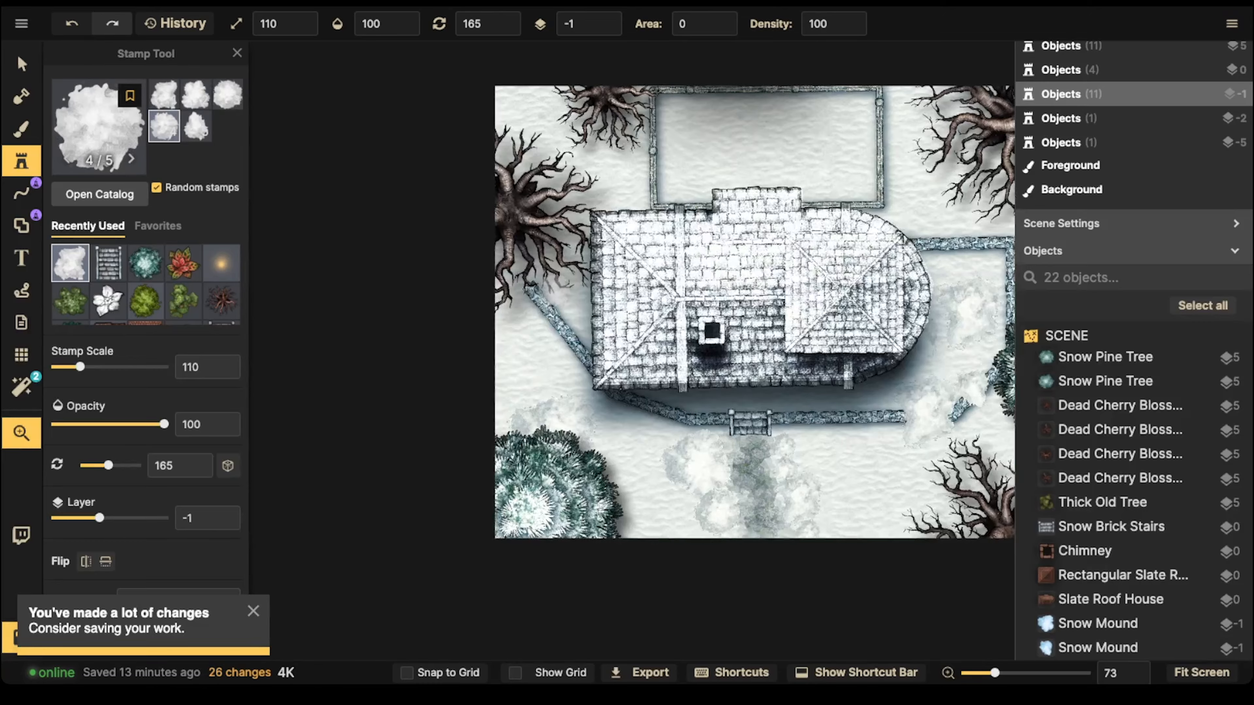
pyautogui.moveTo(554, 266); pyautogui.dragTo(486, 393)
pyautogui.scroll(5, 487, 293)
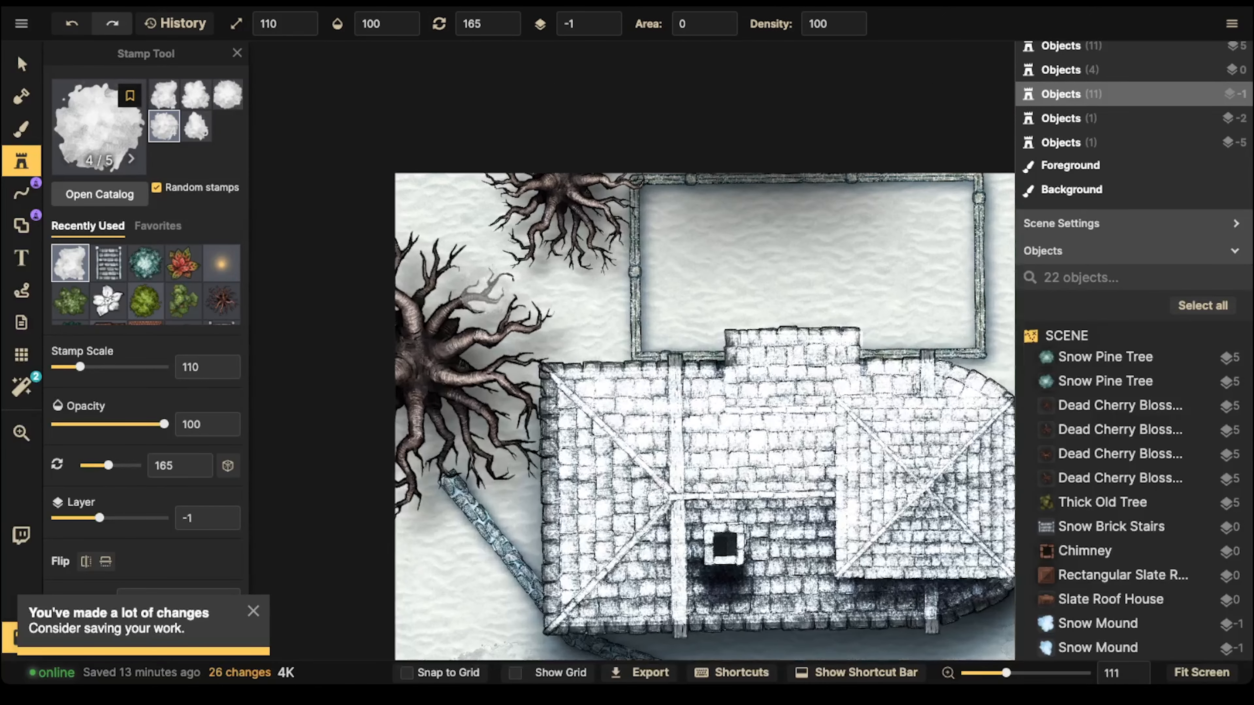
pyautogui.press(']')
pyautogui.press(']')
pyautogui.press(']')
pyautogui.click(469, 288)
pyautogui.click(510, 318)
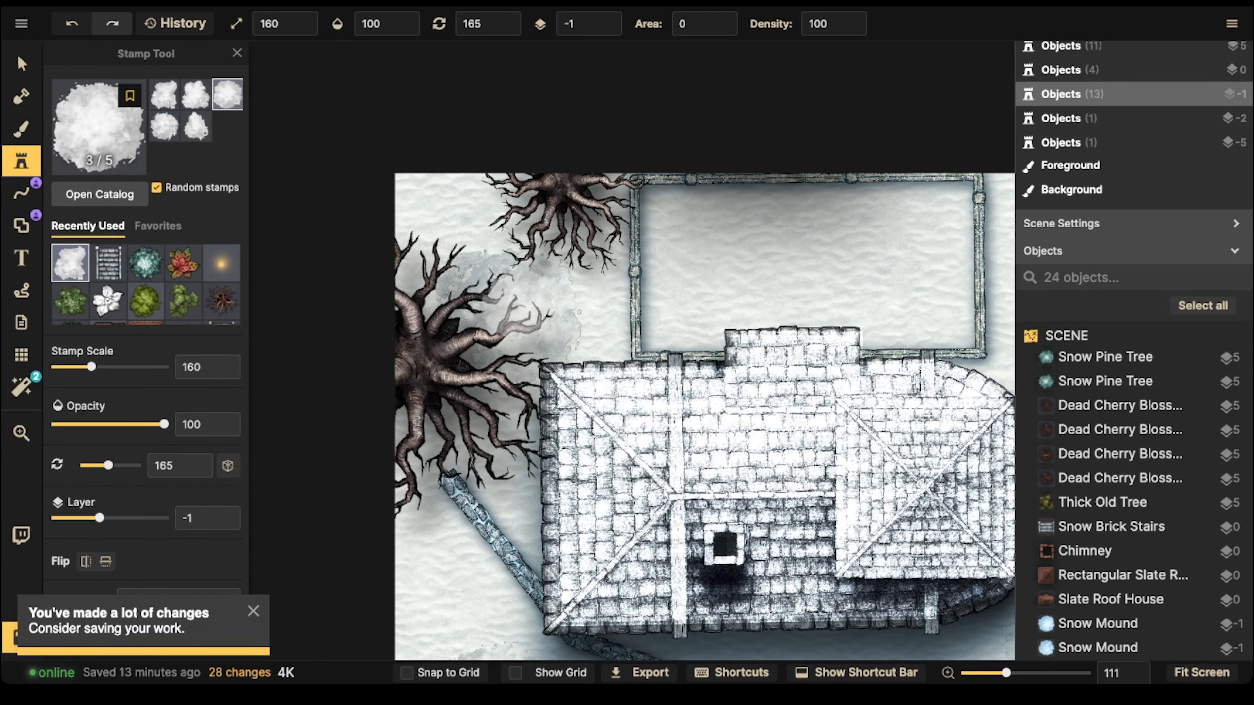
pyautogui.click(529, 212)
pyautogui.click(469, 379)
# Step: Place Snow Mound stamps around the upper-right dead tree, two at scale 160 and one at scale 100
pyautogui.press('space')
pyautogui.moveTo(790, 321); pyautogui.dragTo(275, 380)
pyautogui.click(567, 287)
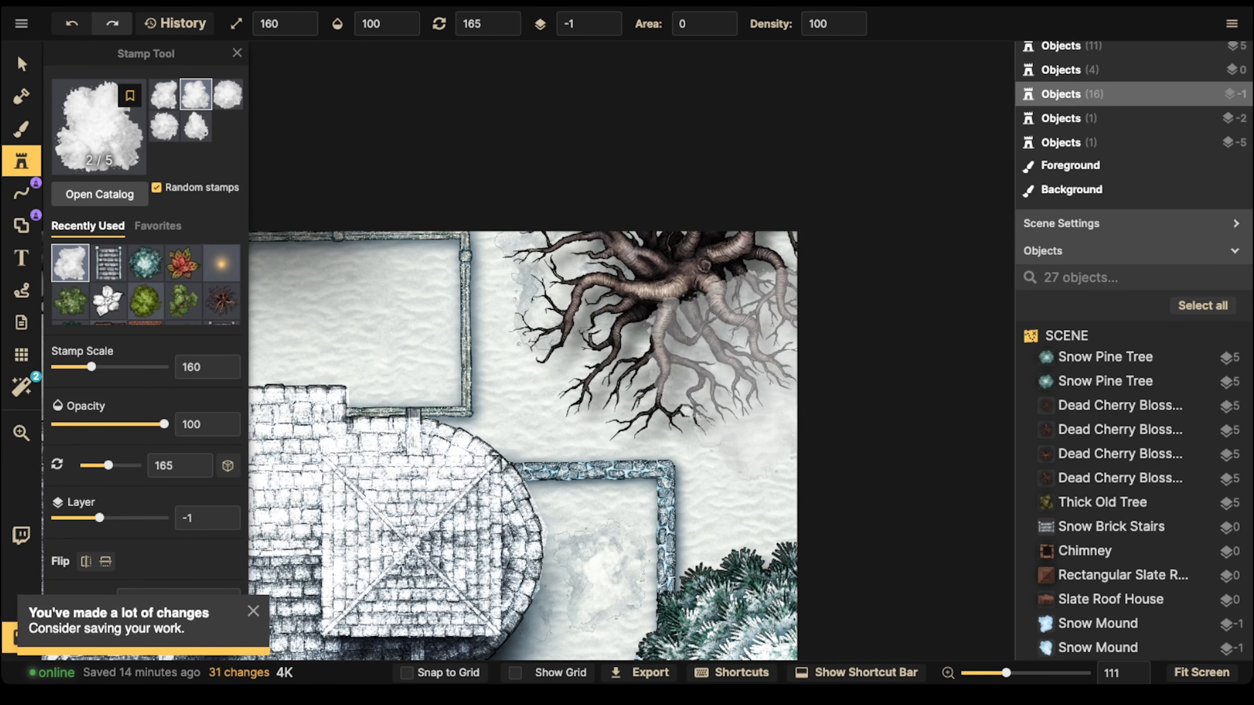
pyautogui.click(734, 400)
pyautogui.press('[')
pyautogui.press('[')
pyautogui.press('[')
pyautogui.press('[')
pyautogui.press('[')
pyautogui.press('[')
pyautogui.click(568, 393)
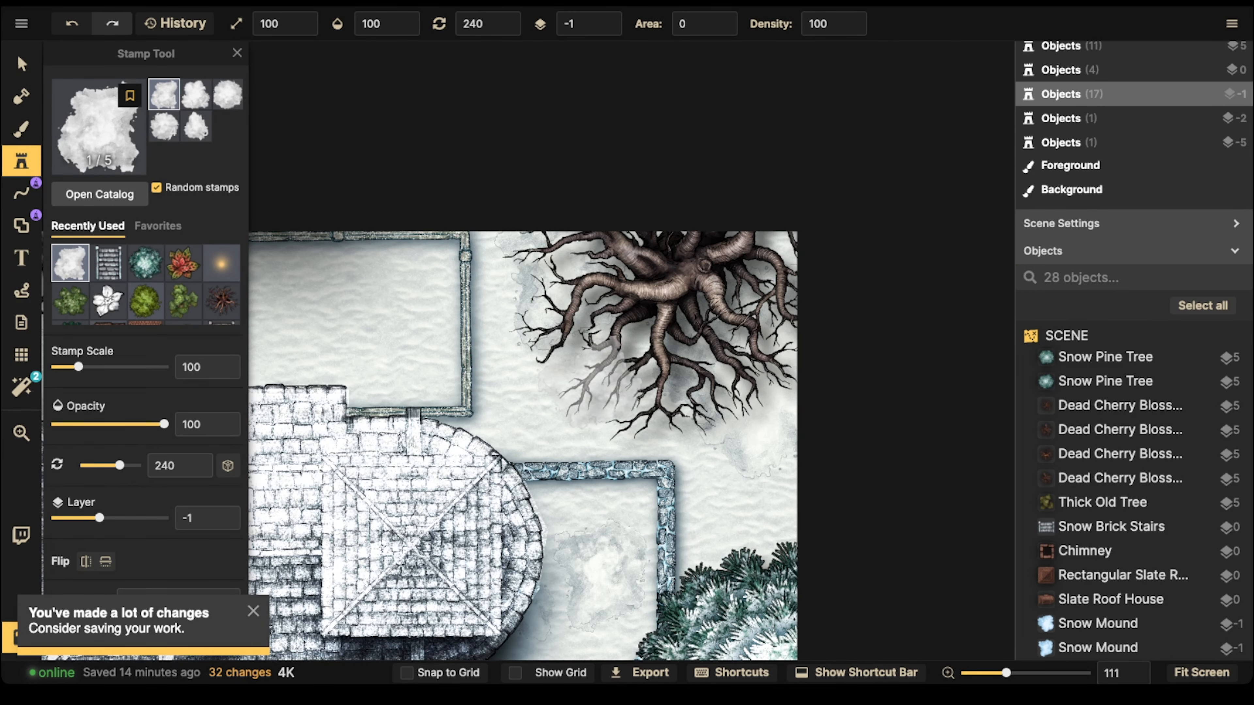
# Step: Bury the fence southwest of the house and left of the stairs under four Snow Mound stamps at scale 140
pyautogui.scroll(-2, 590, 410)
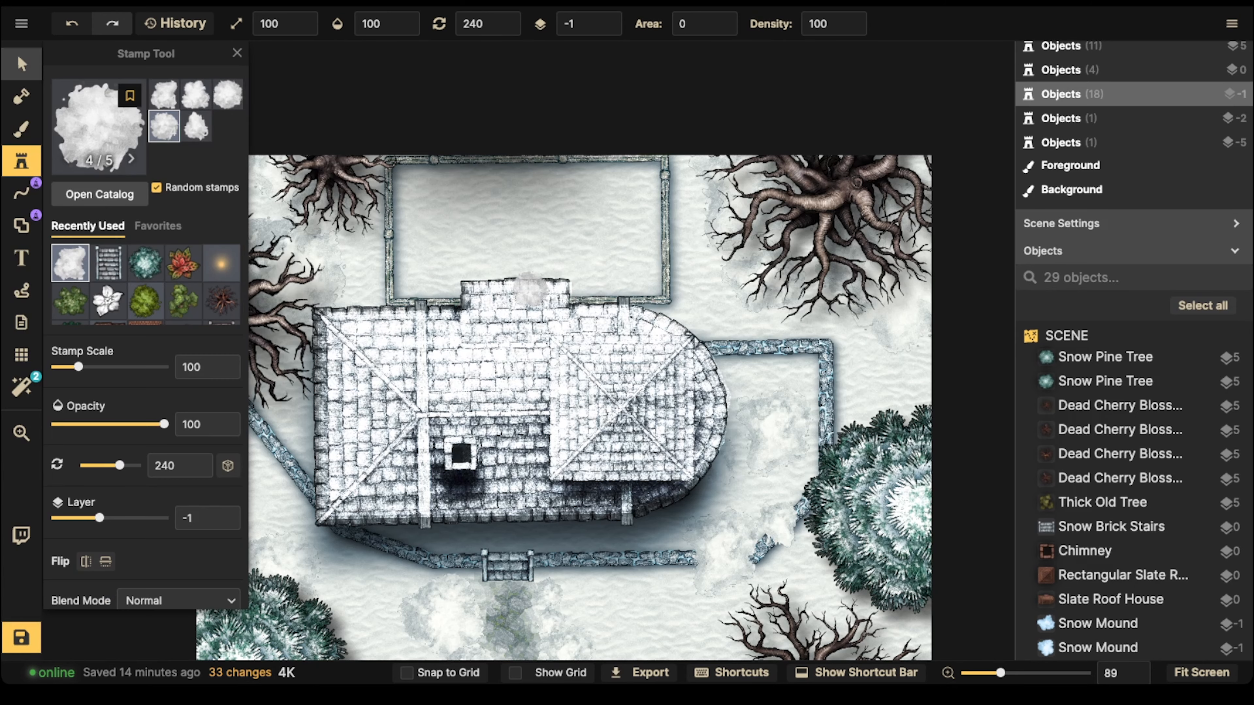
pyautogui.press('space')
pyautogui.moveTo(452, 329); pyautogui.dragTo(557, 292)
pyautogui.scroll(2, 570, 277)
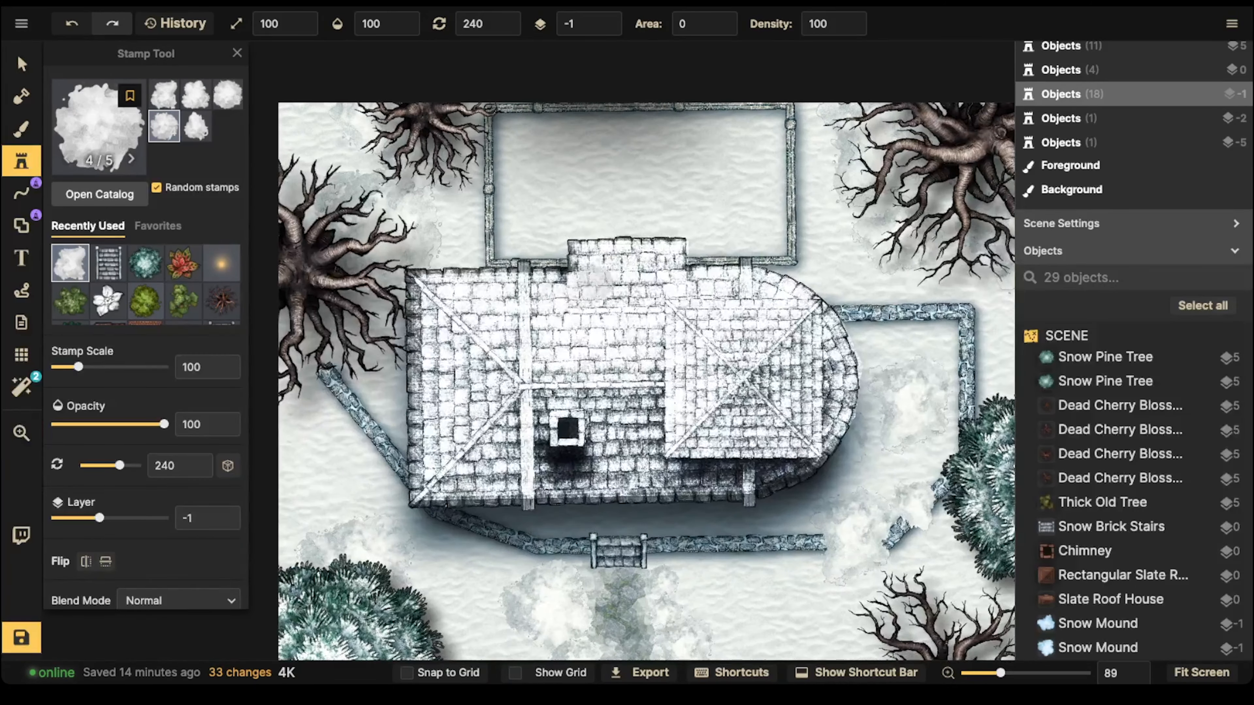
pyautogui.press('space')
pyautogui.moveTo(501, 469); pyautogui.dragTo(557, 296)
pyautogui.scroll(4, 524, 377)
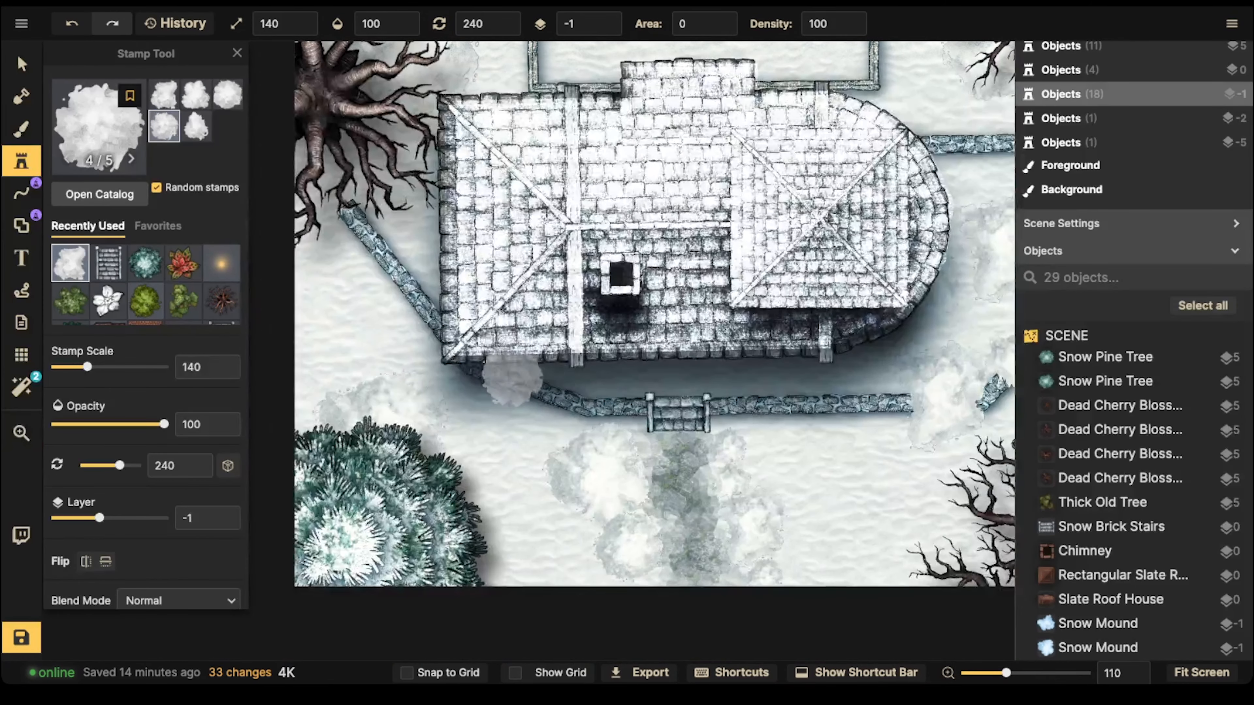
pyautogui.click(488, 374)
pyautogui.scroll(5, 514, 368)
pyautogui.click(565, 367)
pyautogui.click(527, 413)
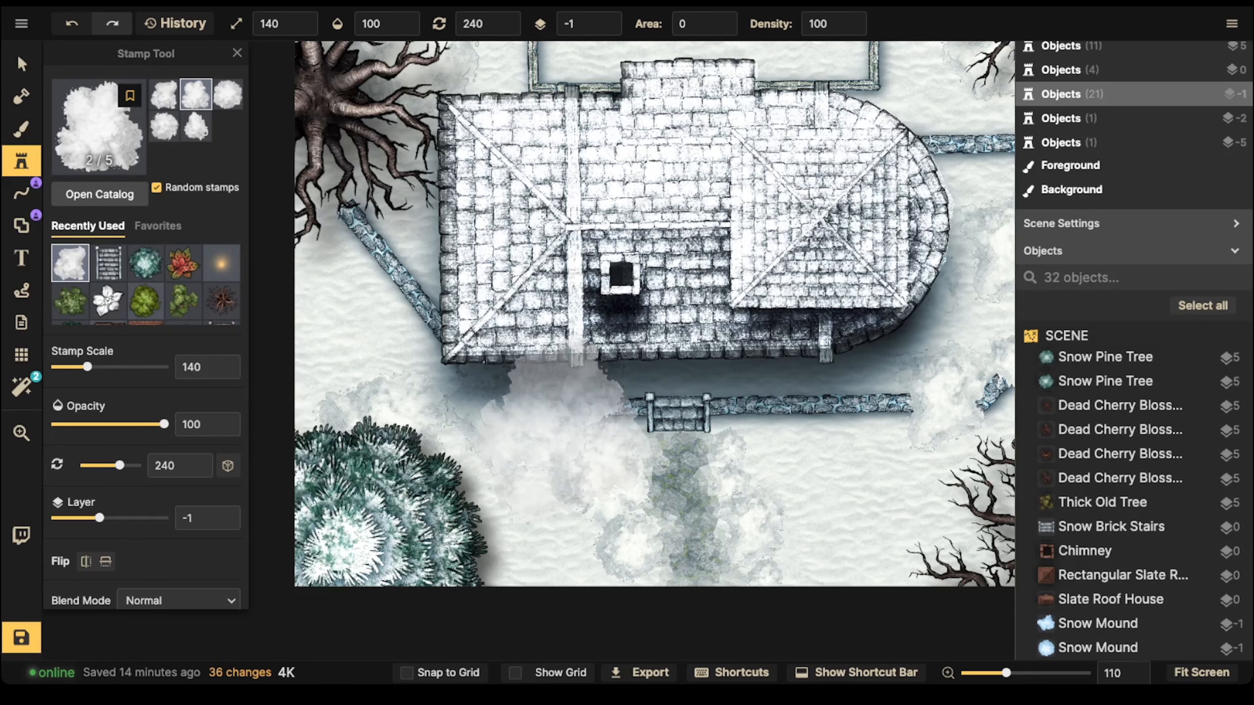
pyautogui.scroll(-5, 419, 351)
pyautogui.click(431, 324)
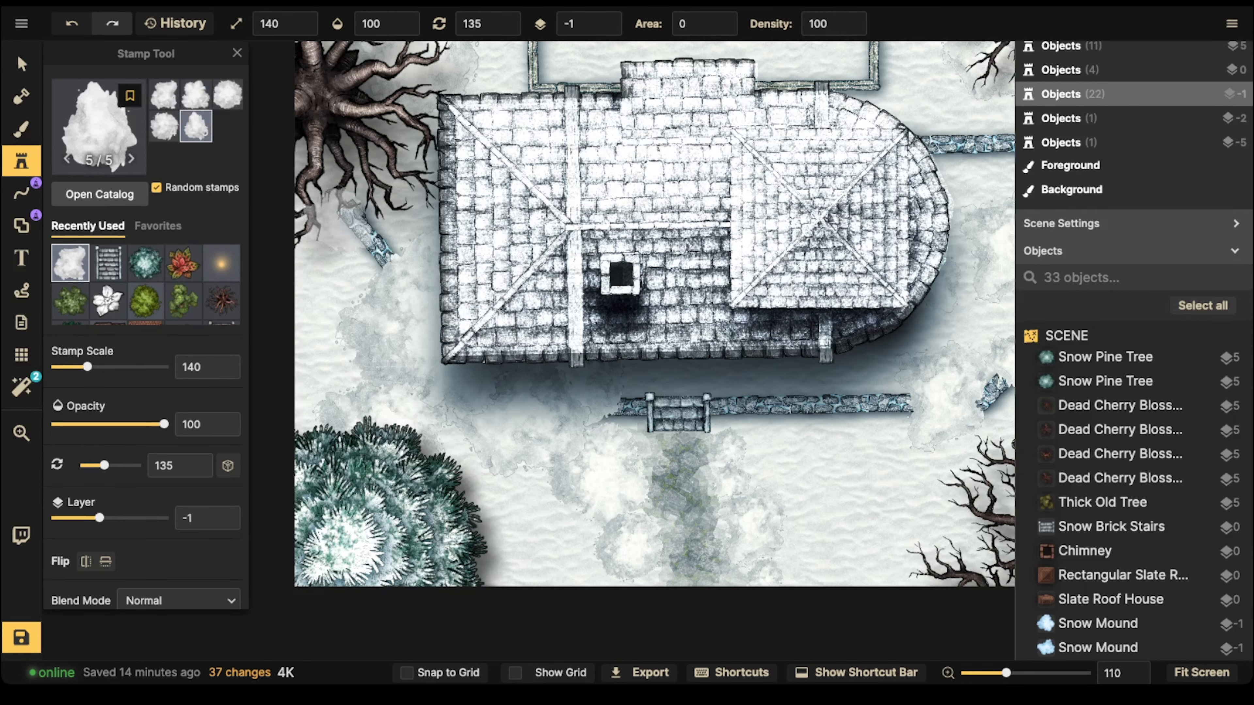
# Step: Add the Snow texture filter to the map and set its opacity to 100
pyautogui.scroll(-6, 345, 232)
pyautogui.scroll(-3, 611, 232)
pyautogui.moveTo(610, 232); pyautogui.dragTo(542, 215)
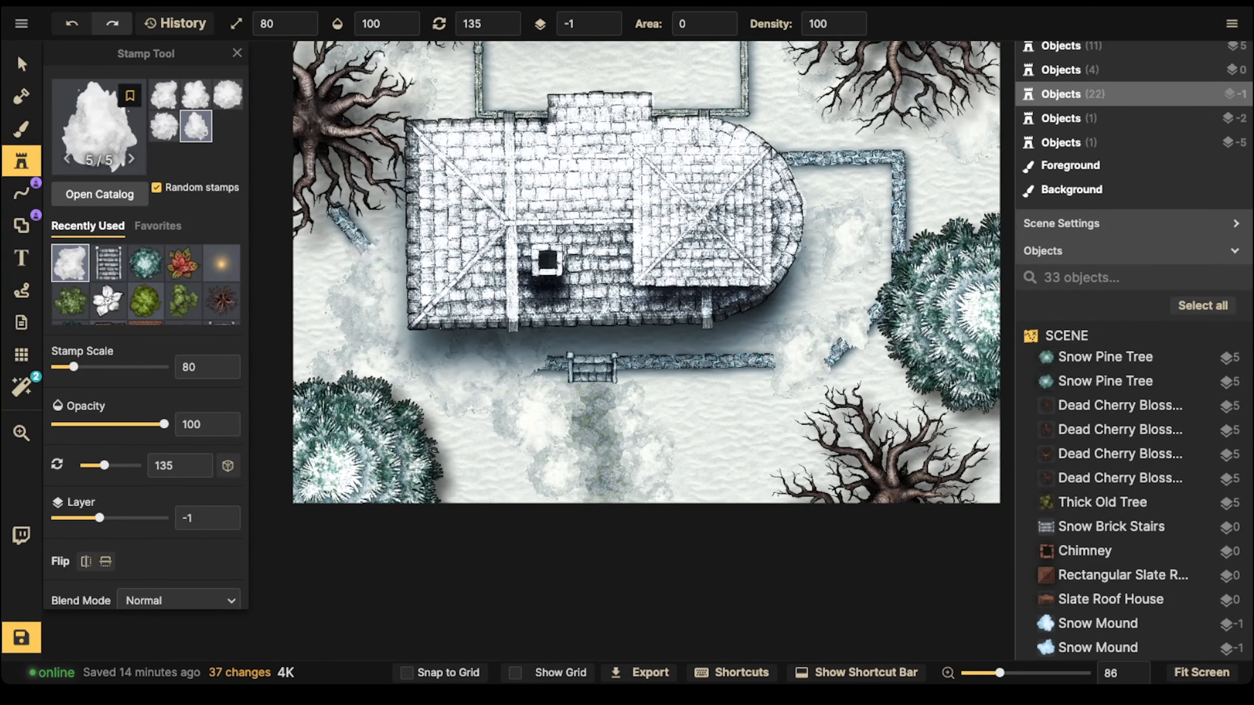
pyautogui.click(21, 386)
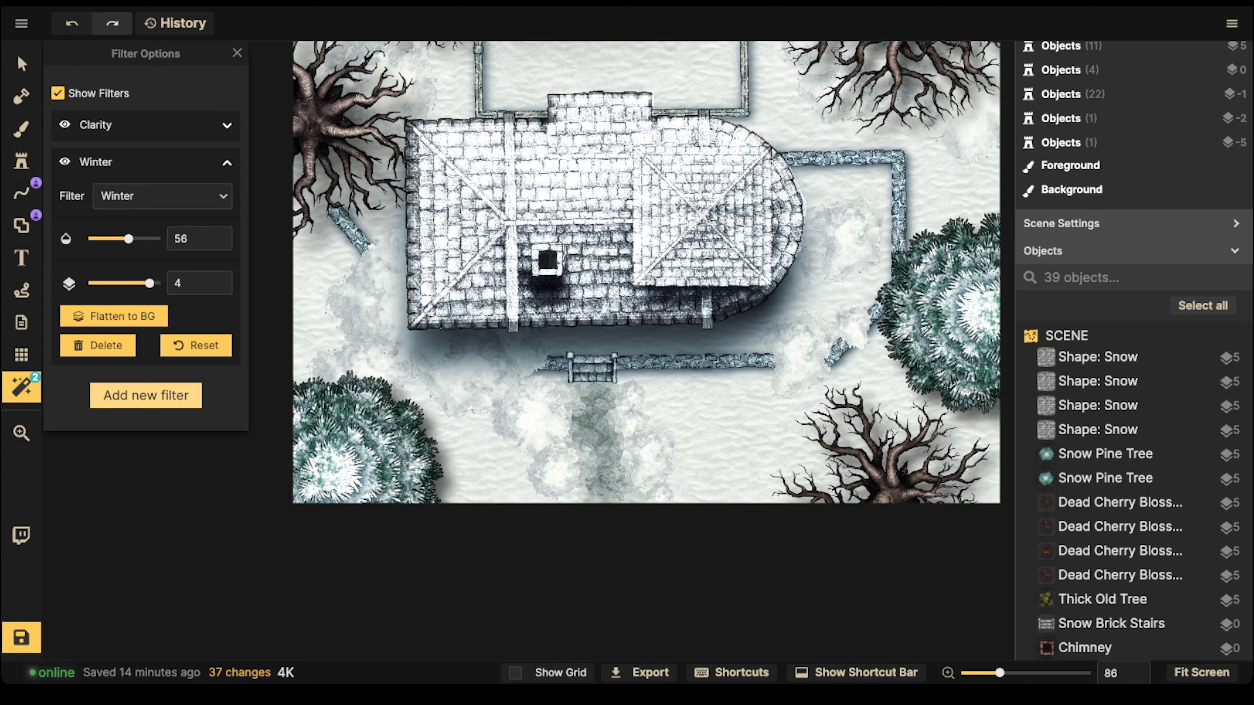
pyautogui.click(146, 395)
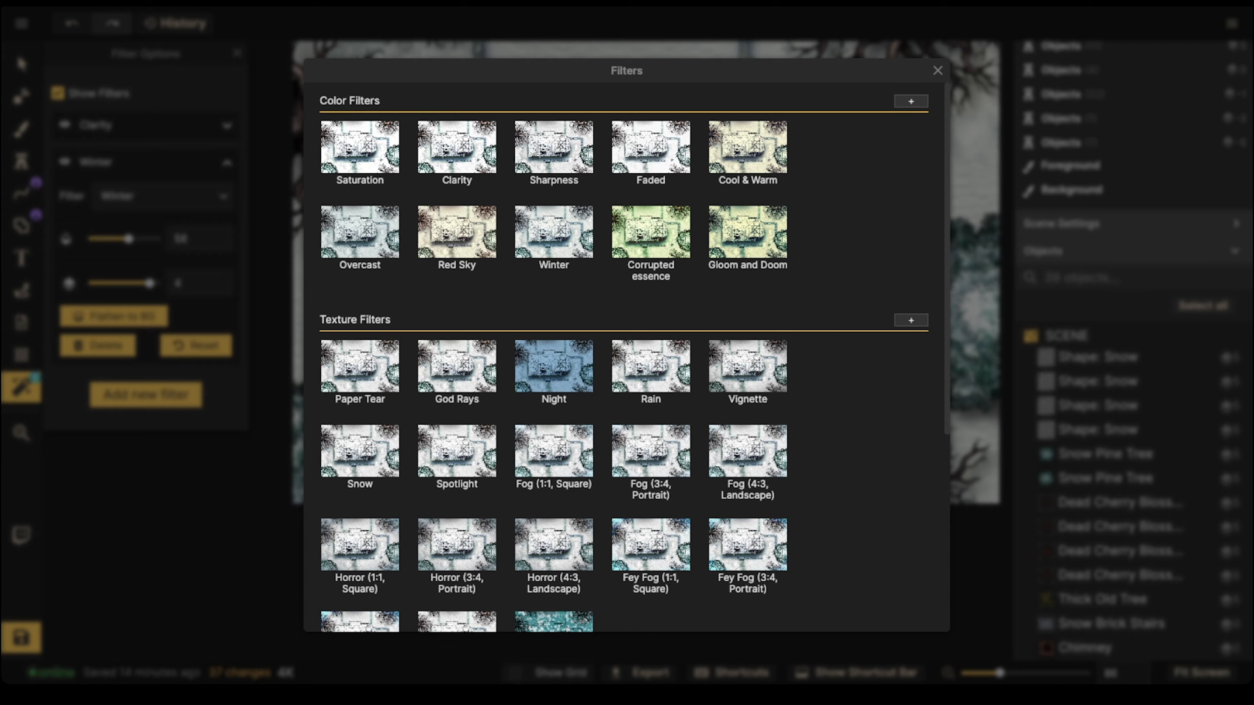
pyautogui.click(359, 451)
pyautogui.scroll(5, 378, 289)
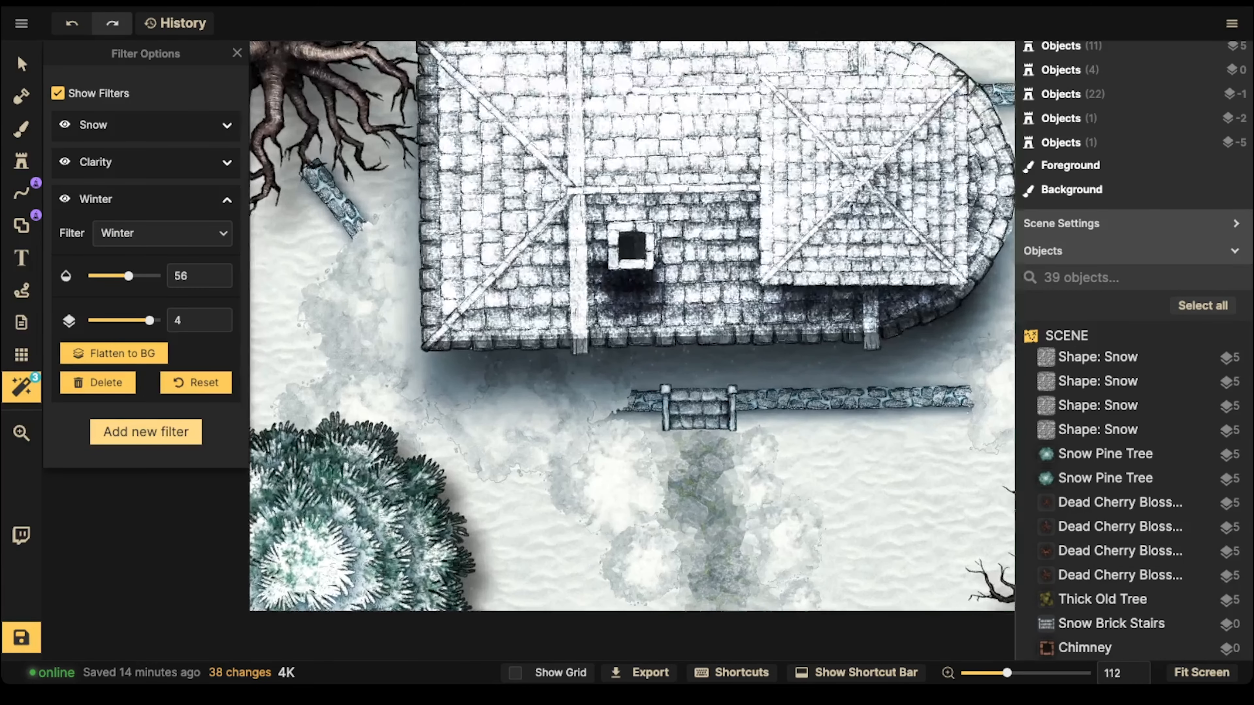
pyautogui.click(144, 126)
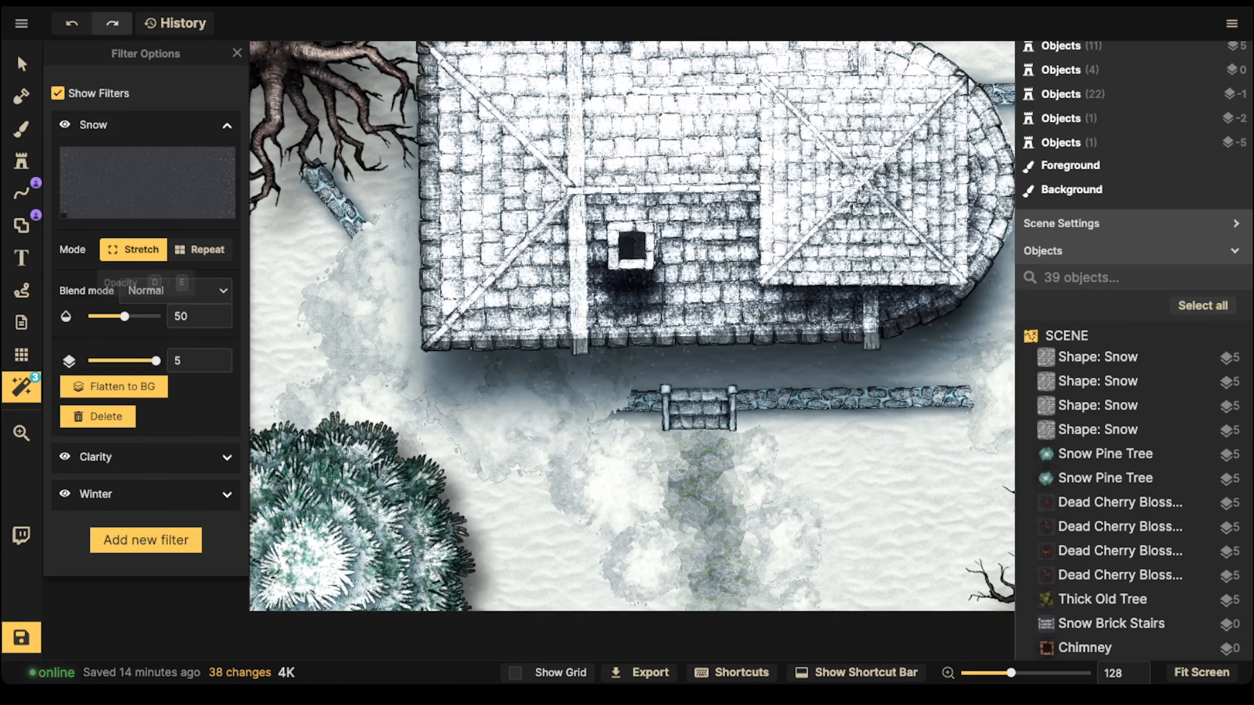
pyautogui.moveTo(124, 316); pyautogui.dragTo(156, 316)
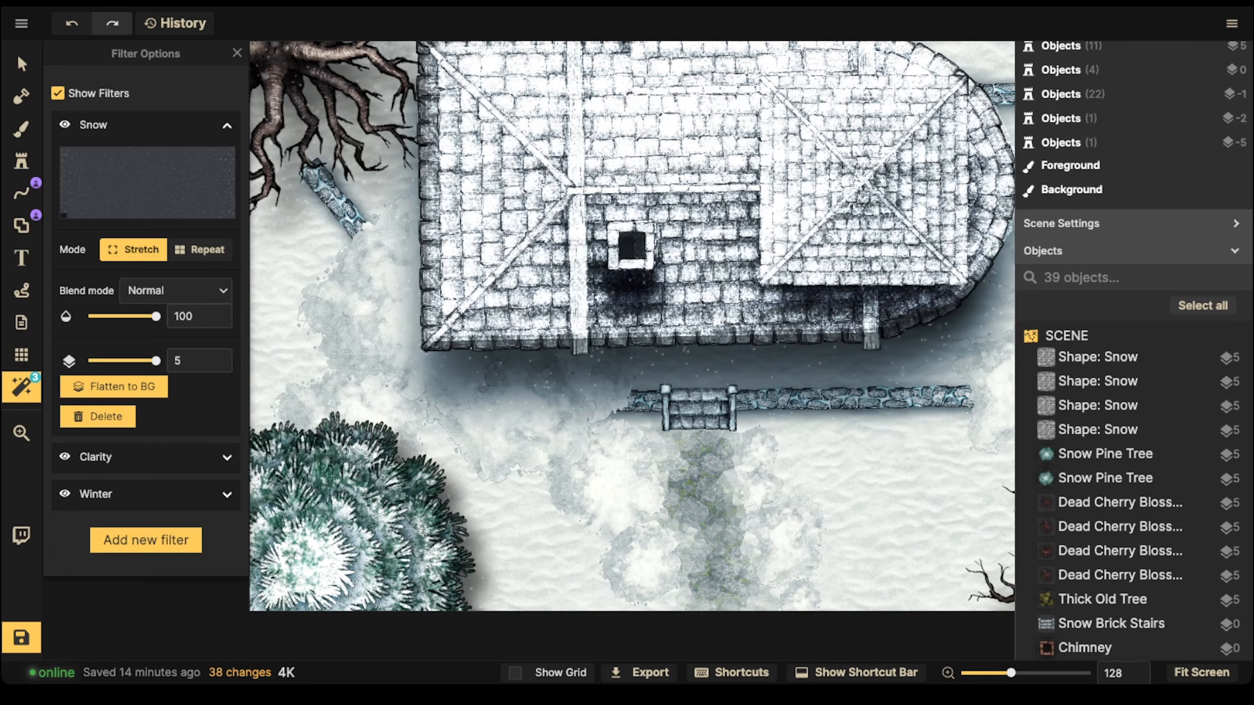
# Step: Examine the Snow filter's falling flakes up close around the stairs, pine tree, roof edge and dead trees
pyautogui.scroll(8, 583, 361)
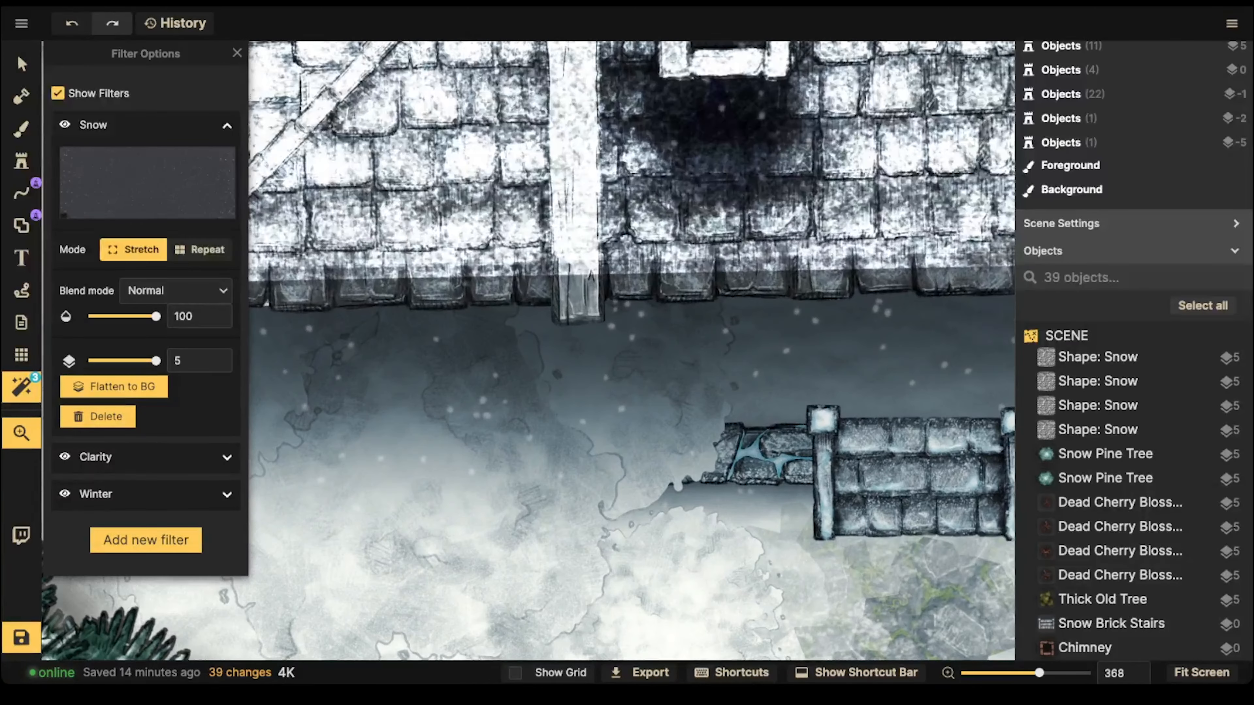
pyautogui.moveTo(444, 420); pyautogui.dragTo(1002, 179)
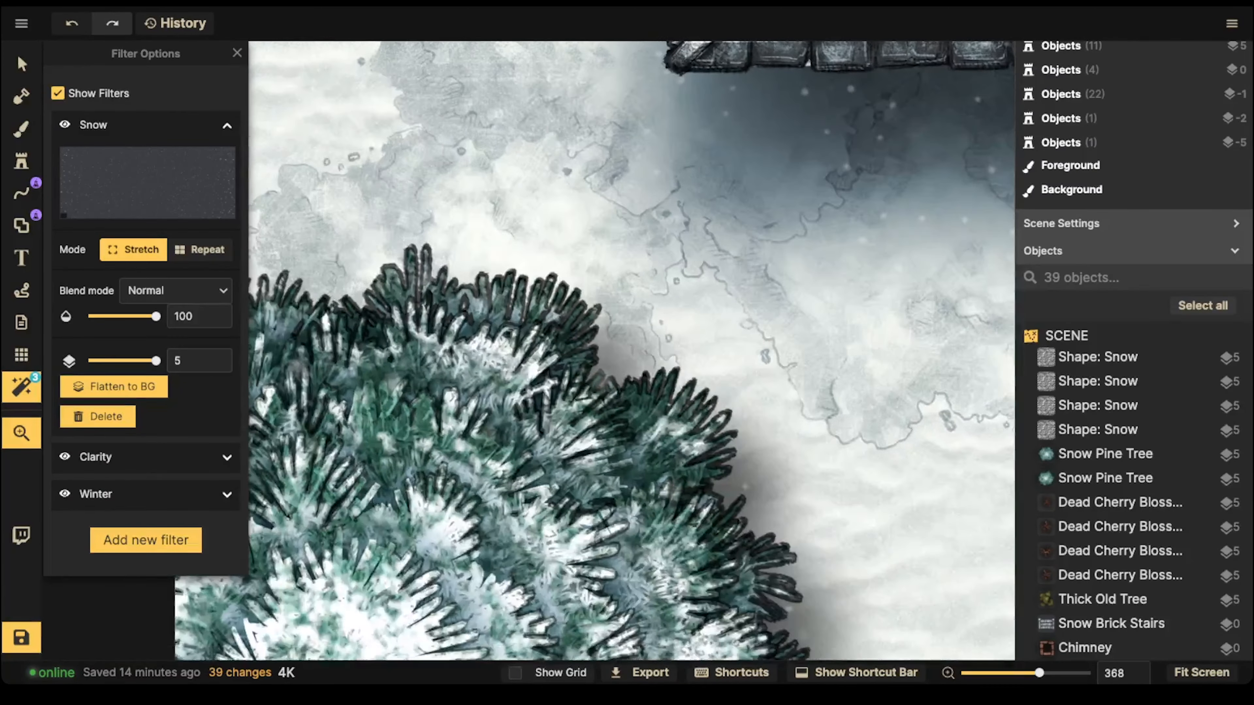
pyautogui.moveTo(691, 168); pyautogui.dragTo(602, 574)
pyautogui.moveTo(642, 277); pyautogui.dragTo(639, 523)
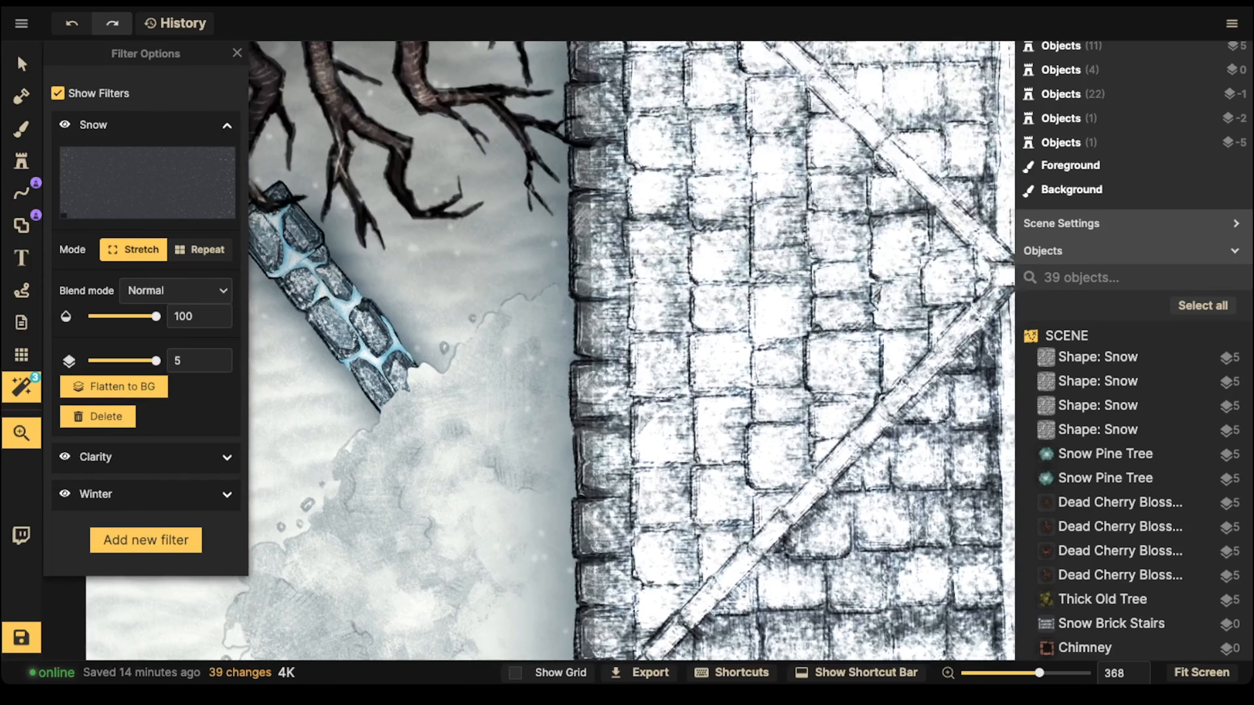
pyautogui.moveTo(518, 128); pyautogui.dragTo(695, 532)
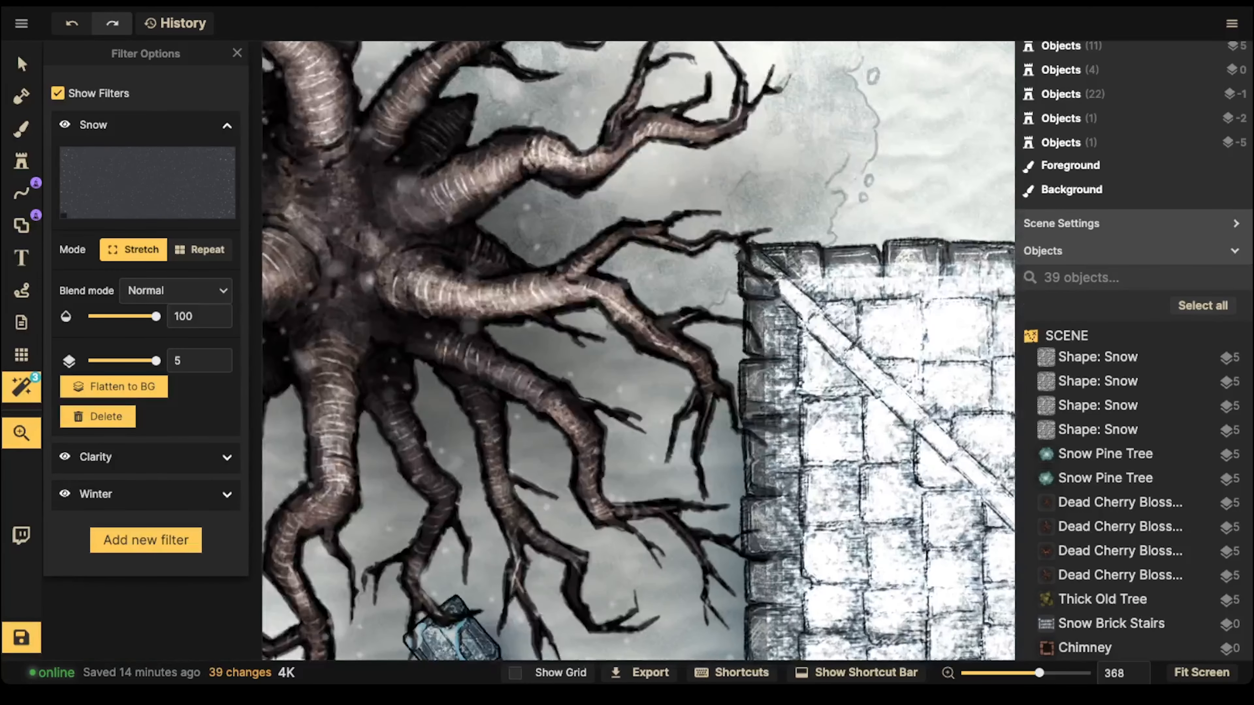
pyautogui.moveTo(641, 237); pyautogui.dragTo(643, 428)
pyautogui.scroll(-10, 530, 316)
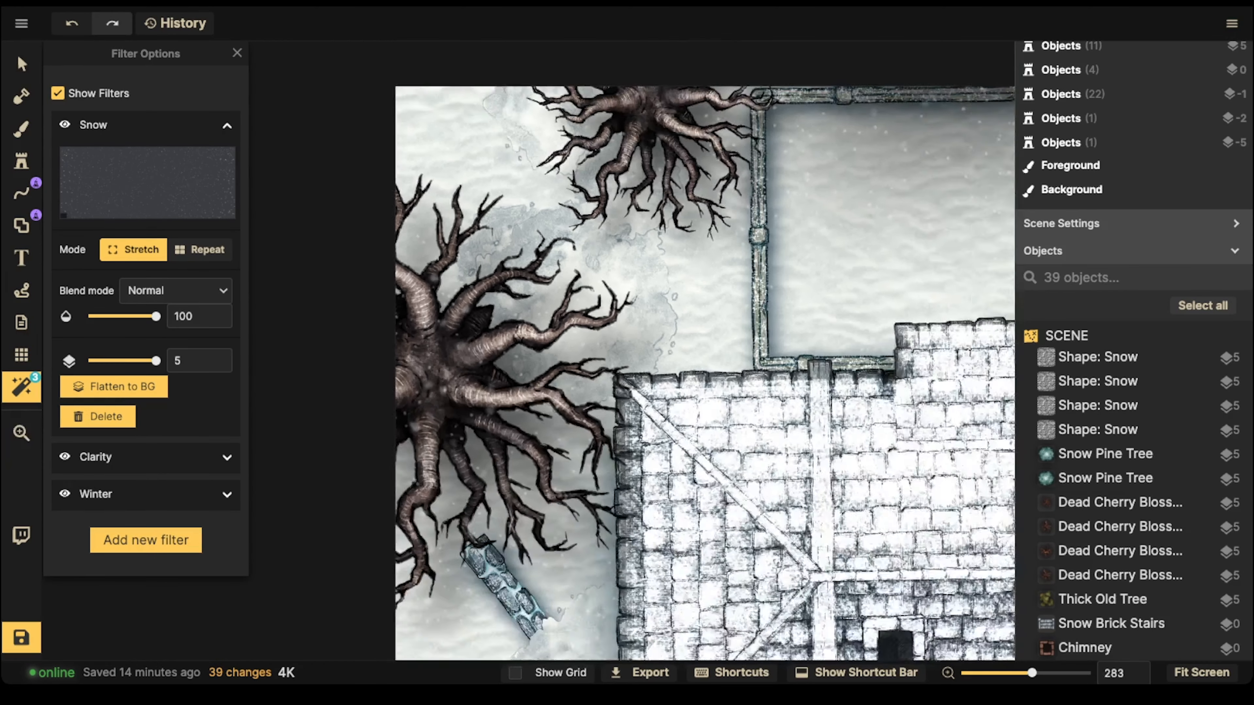
pyautogui.scroll(-15, 456, 300)
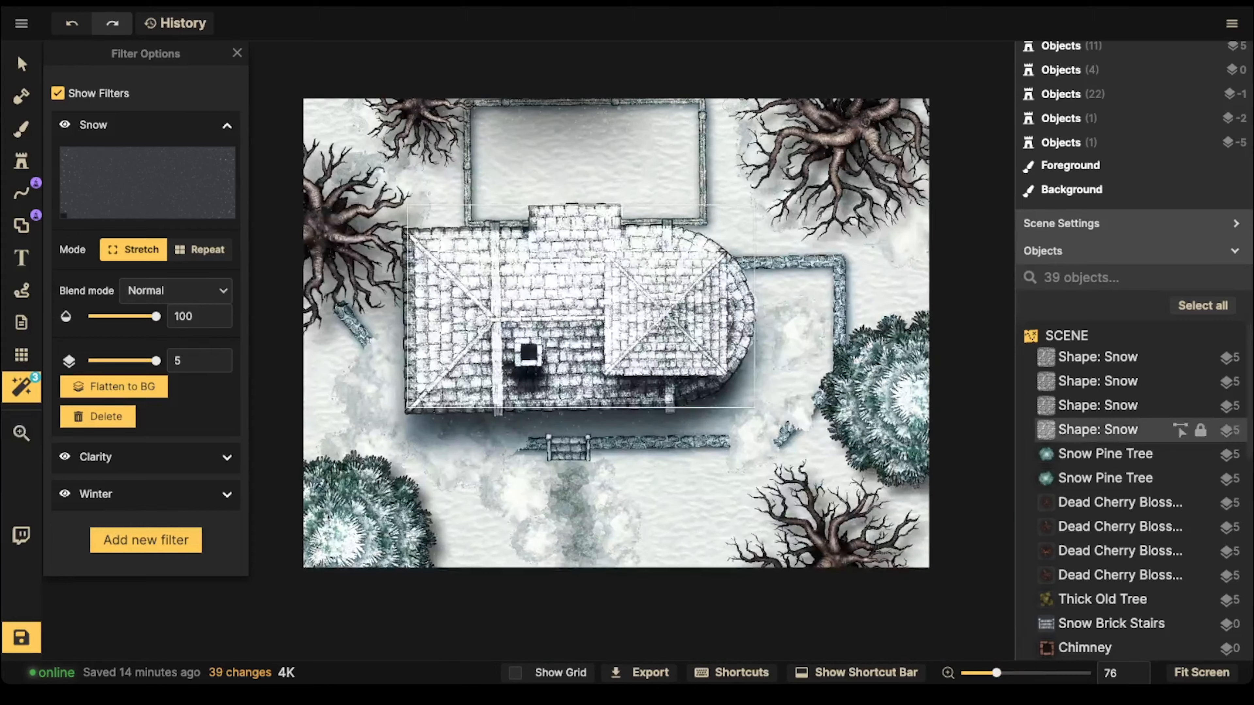
# Step: Select all four Snow shapes covering the house roof and enable blur on them
pyautogui.click(1101, 357)
pyautogui.scroll(6, 403, 413)
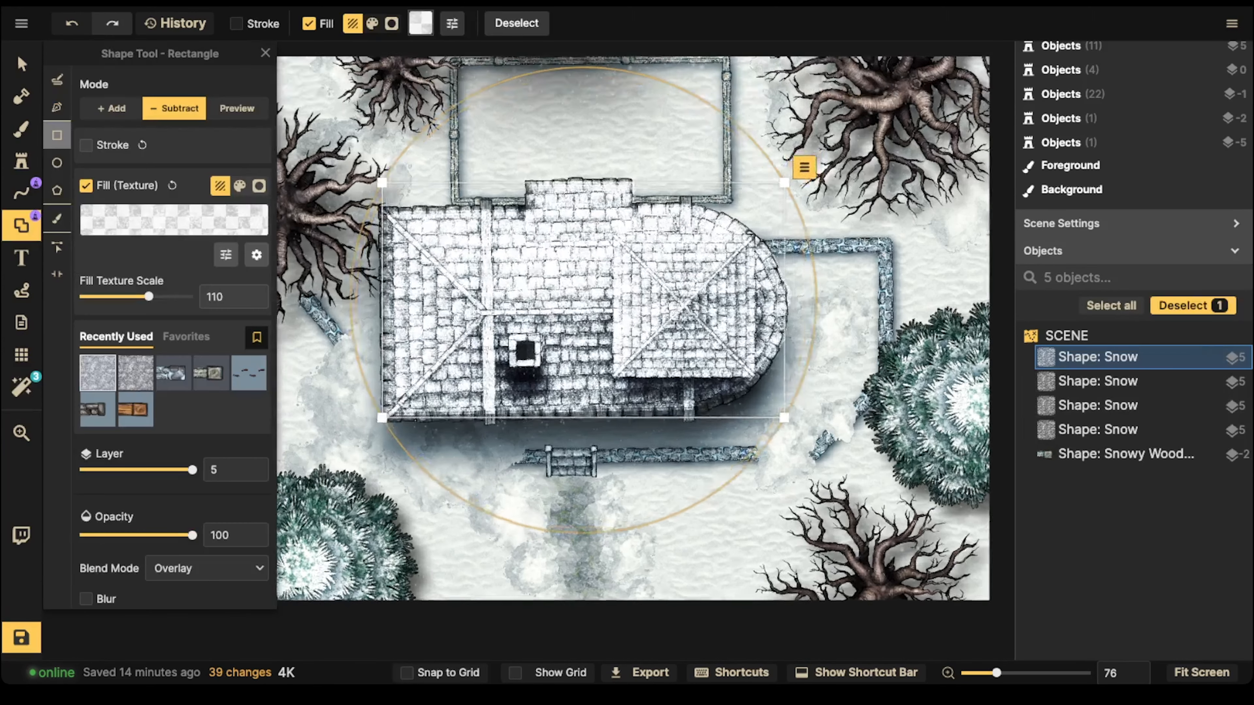
pyautogui.scroll(7, 437, 410)
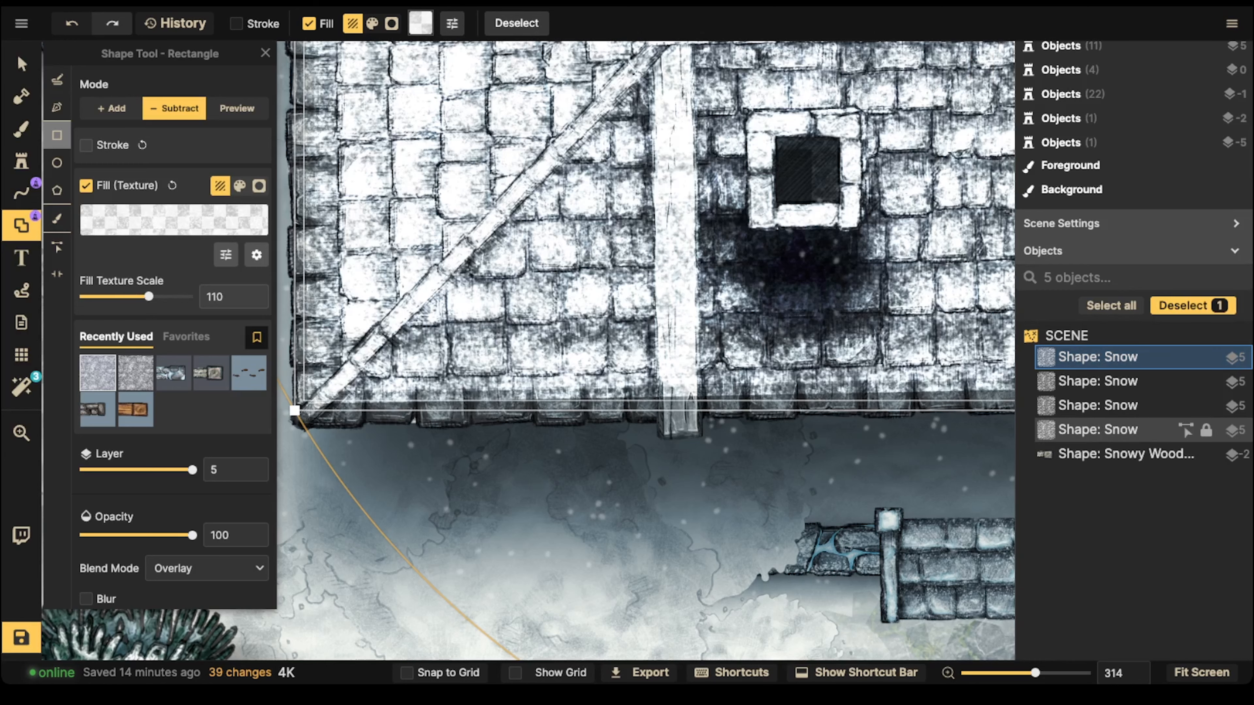
pyautogui.keyDown('shift'); pyautogui.click(1100, 429); pyautogui.keyUp('shift')
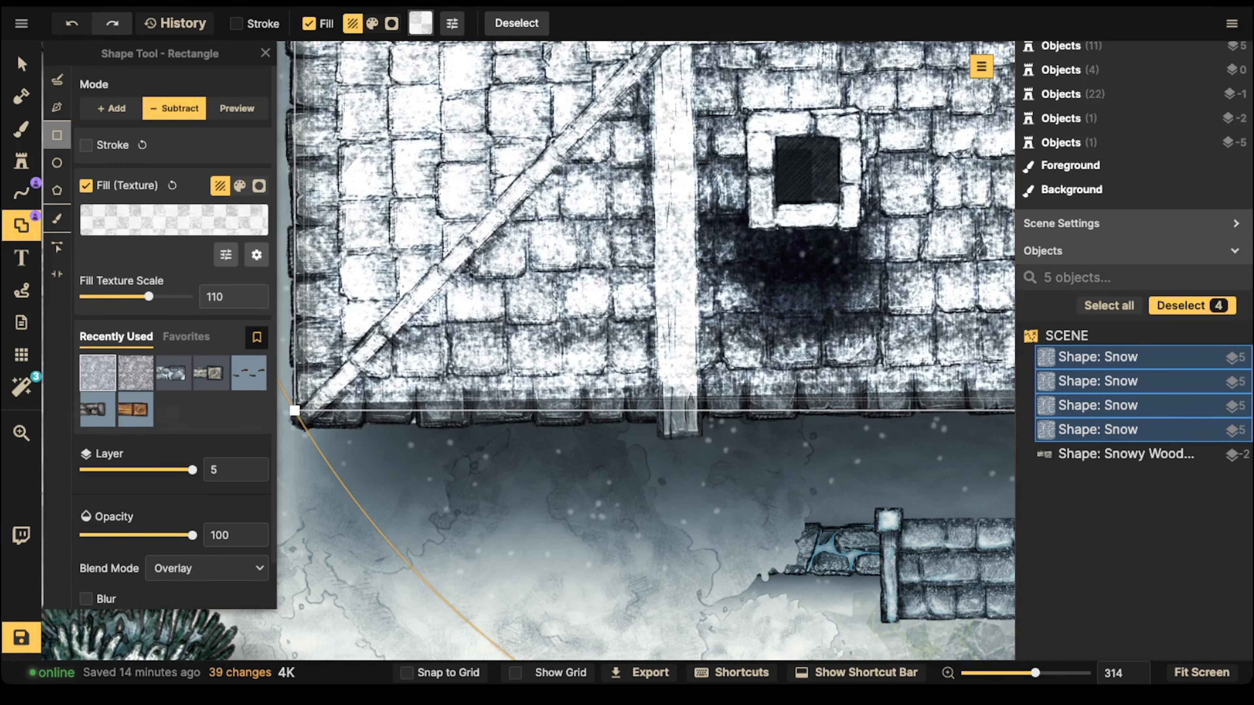
pyautogui.click(86, 599)
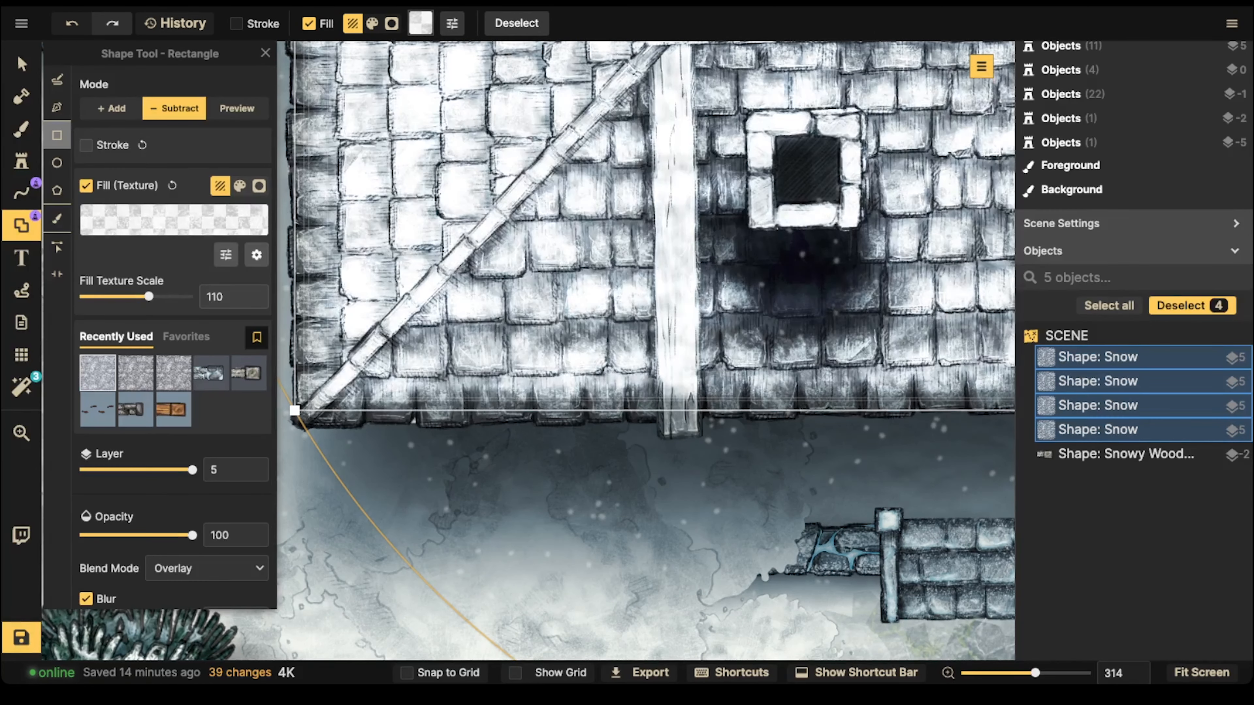
pyautogui.scroll(-8, 595, 227)
pyautogui.press('Escape')
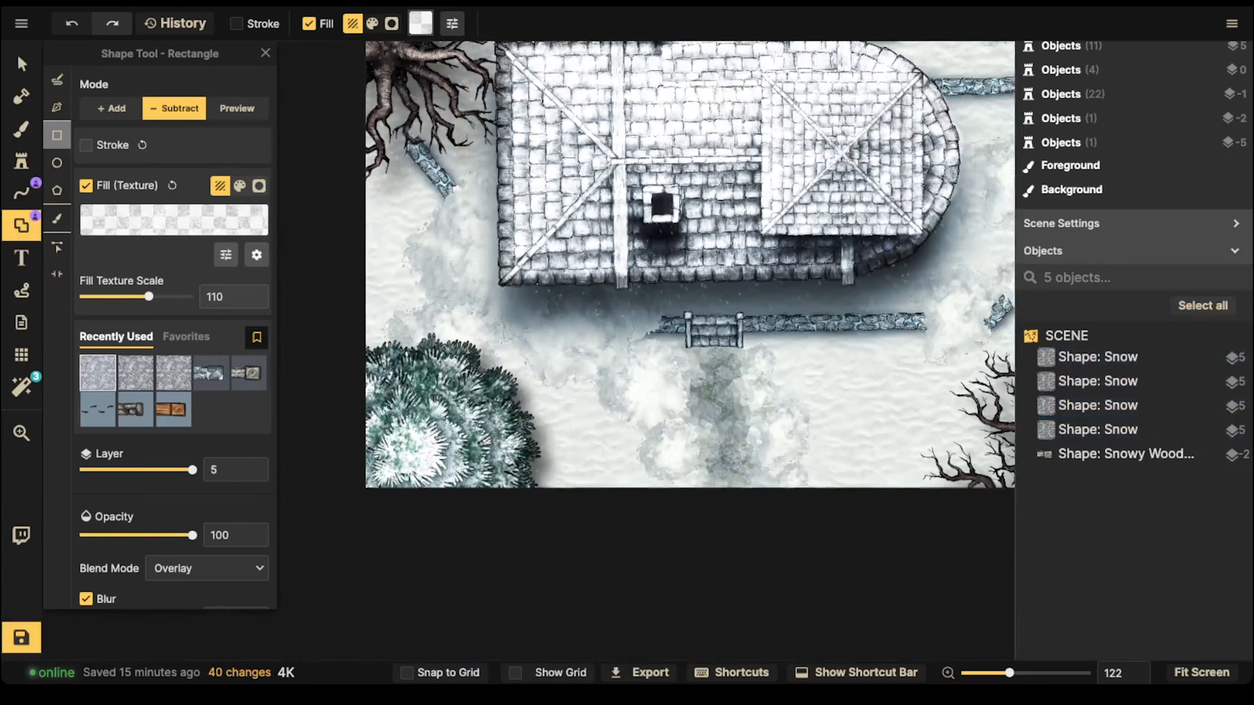
pyautogui.scroll(-3, 642, 272)
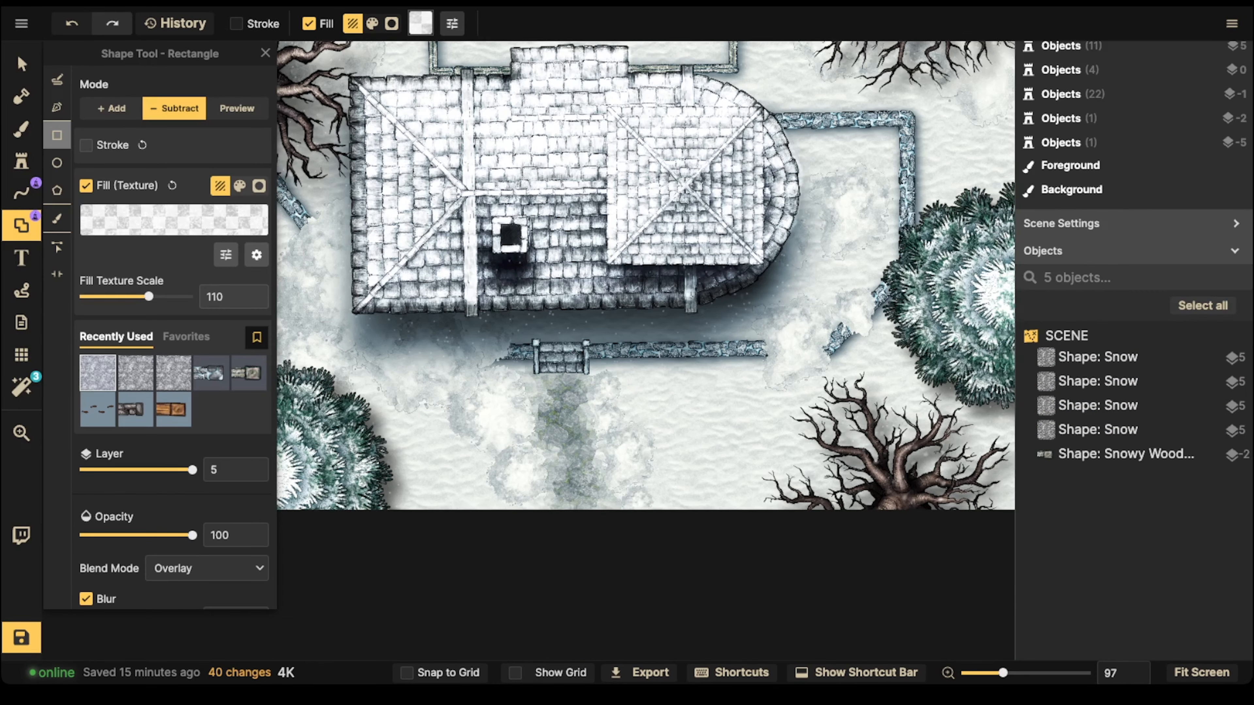
pyautogui.scroll(8, 387, 306)
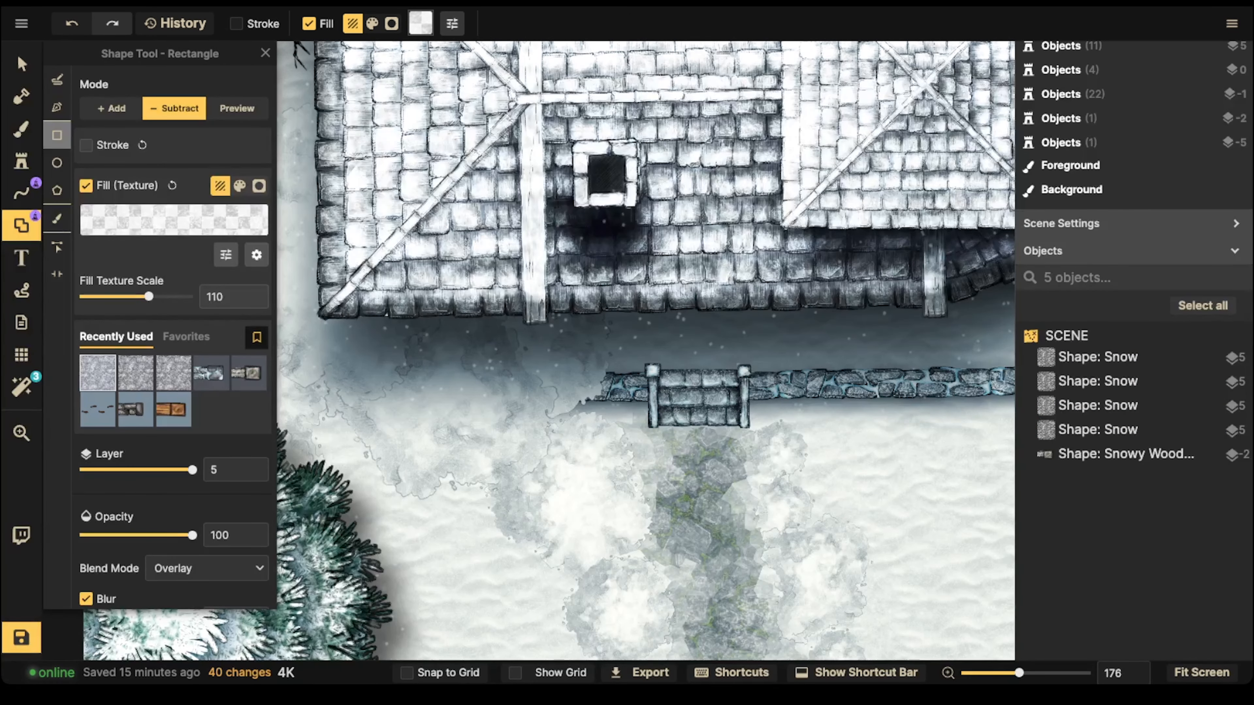
pyautogui.scroll(-8, 499, 416)
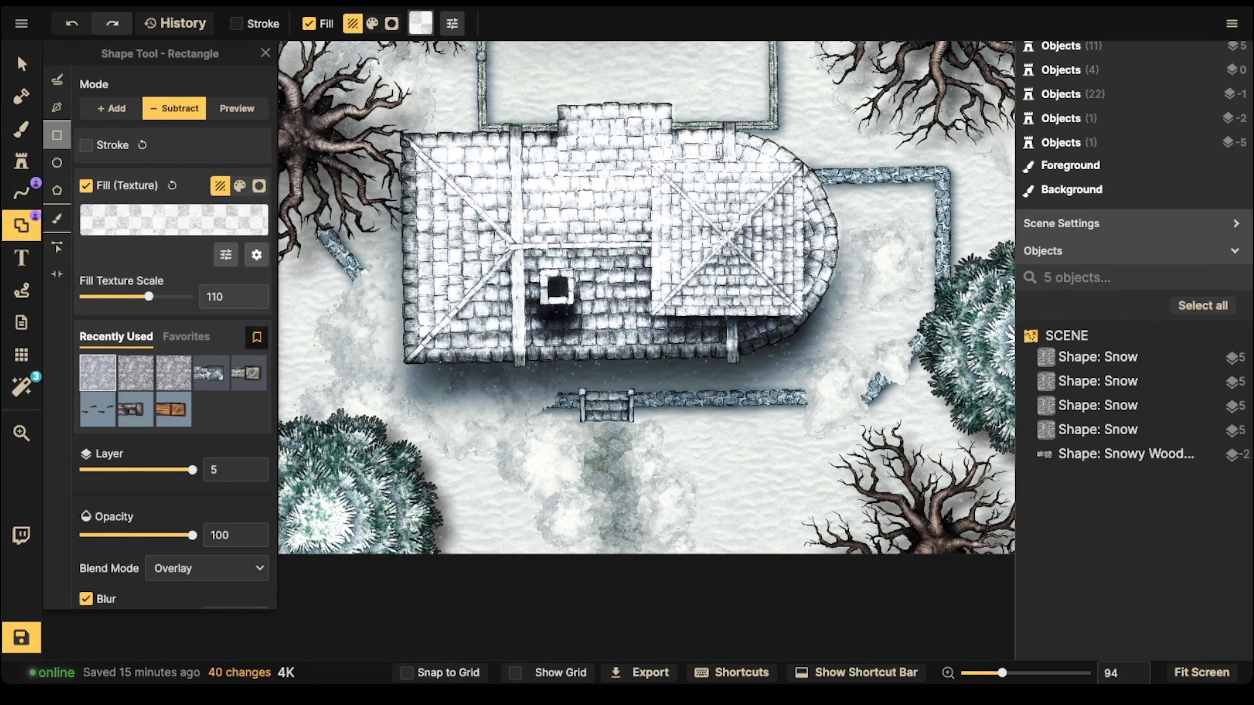
# Step: Add four rectangular Snow shapes with Overlay blending over the low stone wall and stairs south of the house
pyautogui.scroll(5, 659, 409)
pyautogui.moveTo(625, 388); pyautogui.dragTo(758, 406)
pyautogui.click(111, 109)
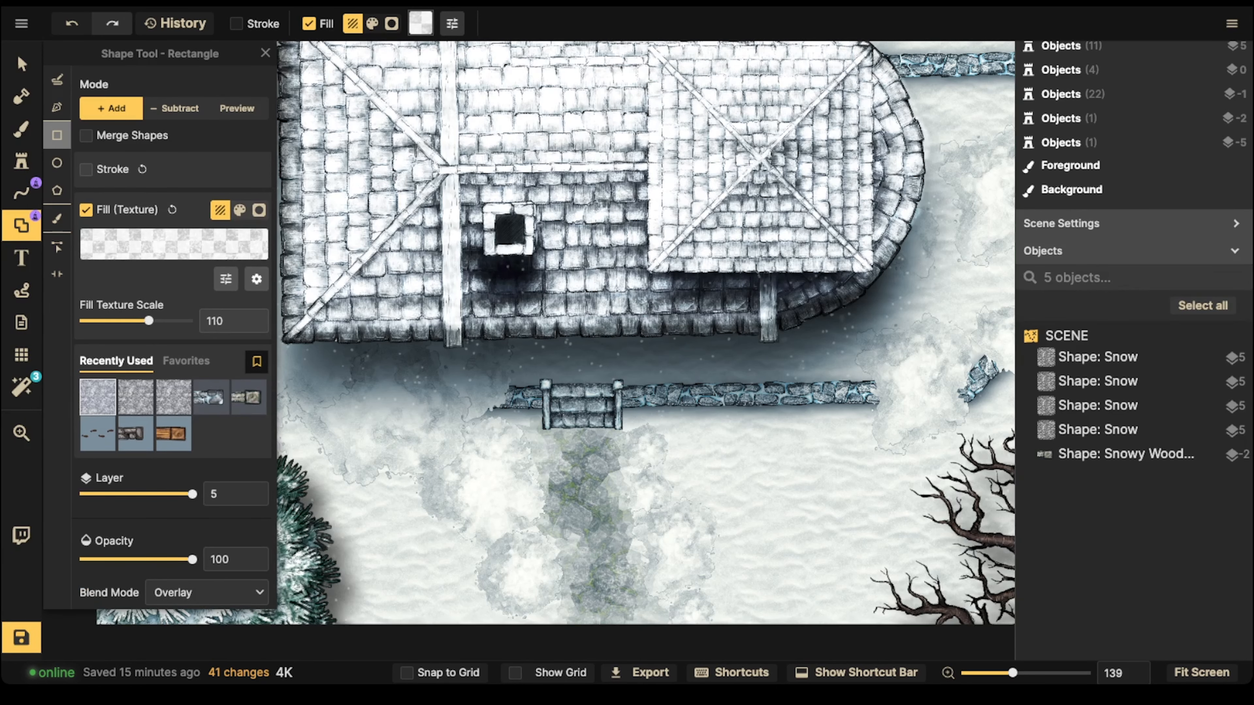
pyautogui.moveTo(631, 386); pyautogui.dragTo(793, 406)
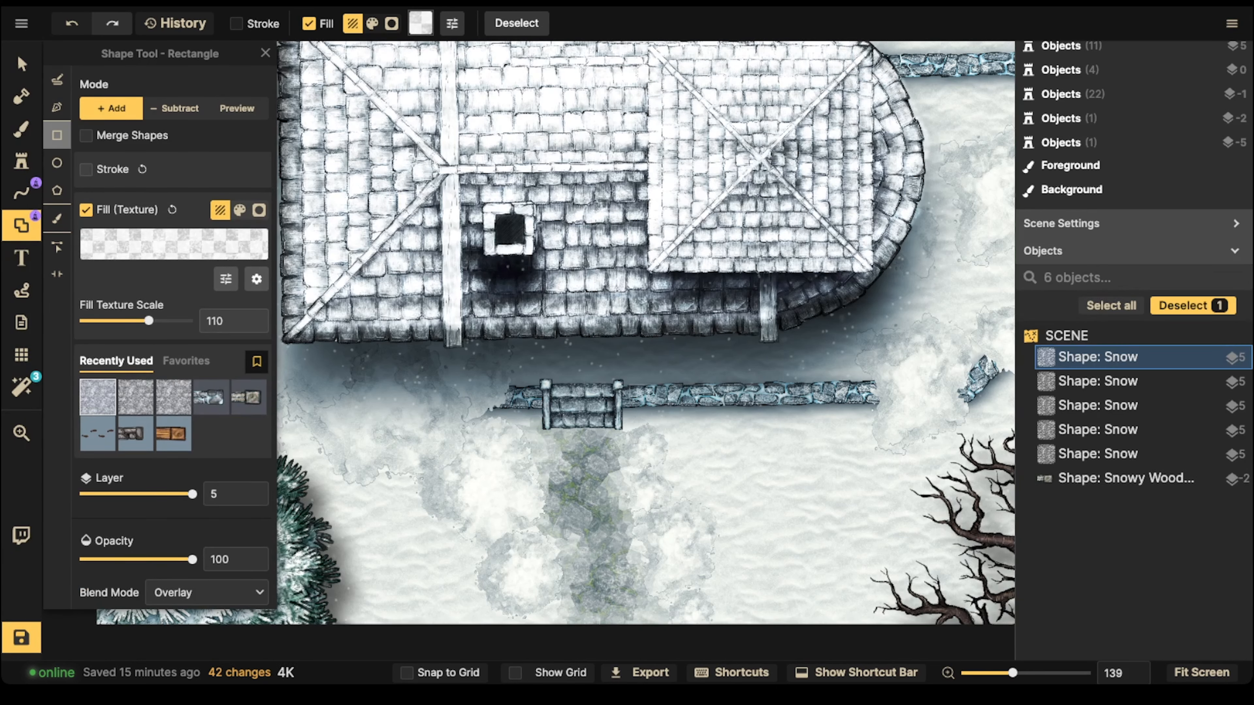
pyautogui.moveTo(636, 386); pyautogui.dragTo(811, 406)
pyautogui.moveTo(637, 384); pyautogui.dragTo(860, 406)
pyautogui.moveTo(550, 384); pyautogui.dragTo(615, 432)
# Step: Add rectangular Snow shapes along the roof's west edge and over the stone wall northeast of the house
pyautogui.scroll(-1, 498, 373)
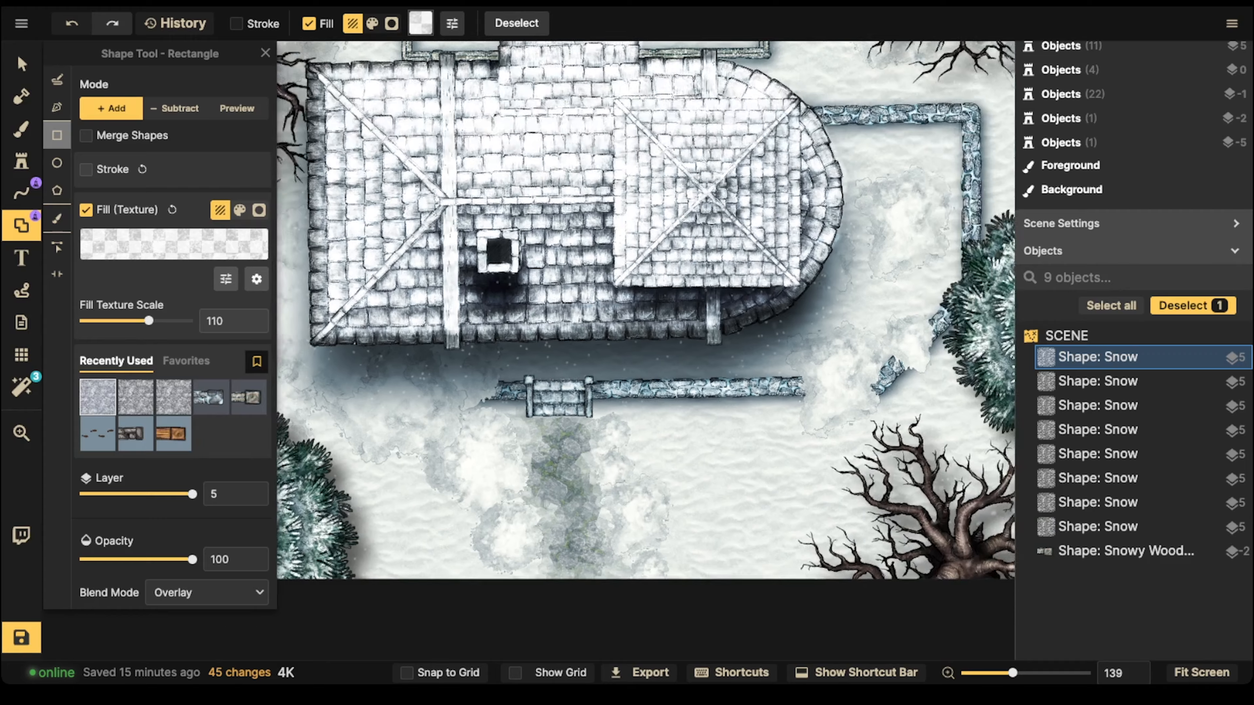
pyautogui.moveTo(499, 366); pyautogui.dragTo(612, 646)
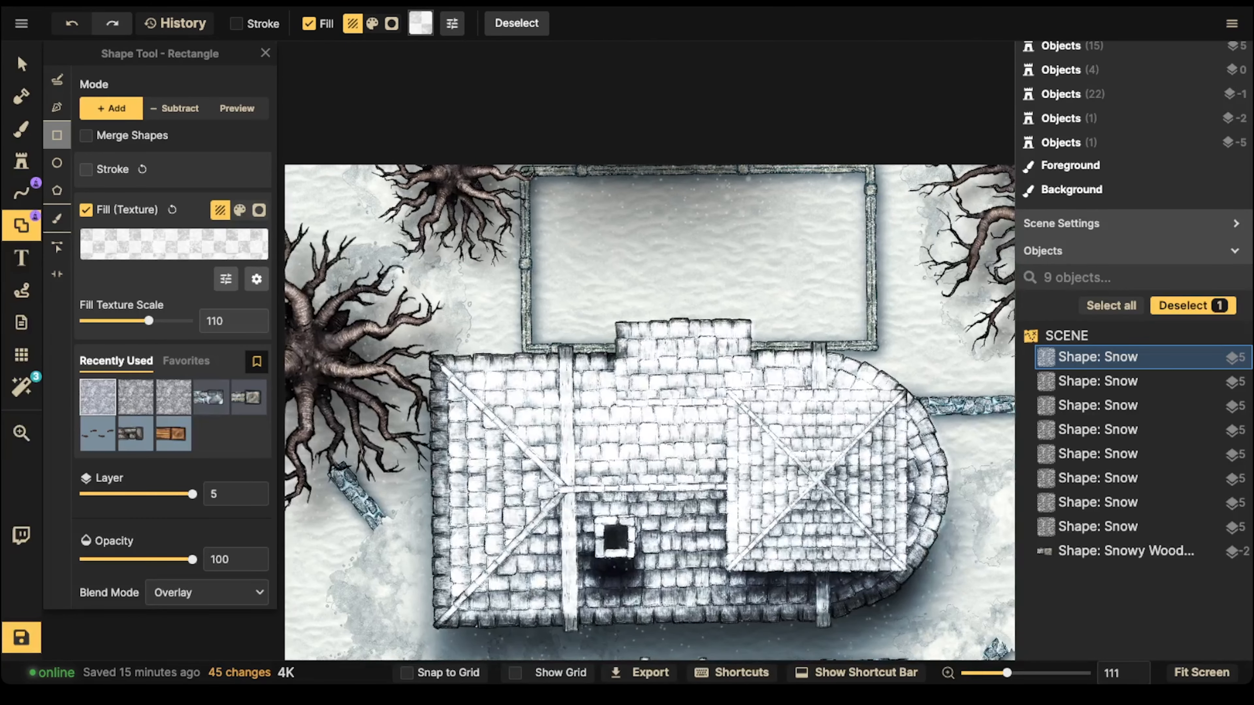
pyautogui.moveTo(429, 360)
pyautogui.mouseDown()
pyautogui.moveTo(439, 467)
pyautogui.moveTo(455, 492)
pyautogui.mouseUp()
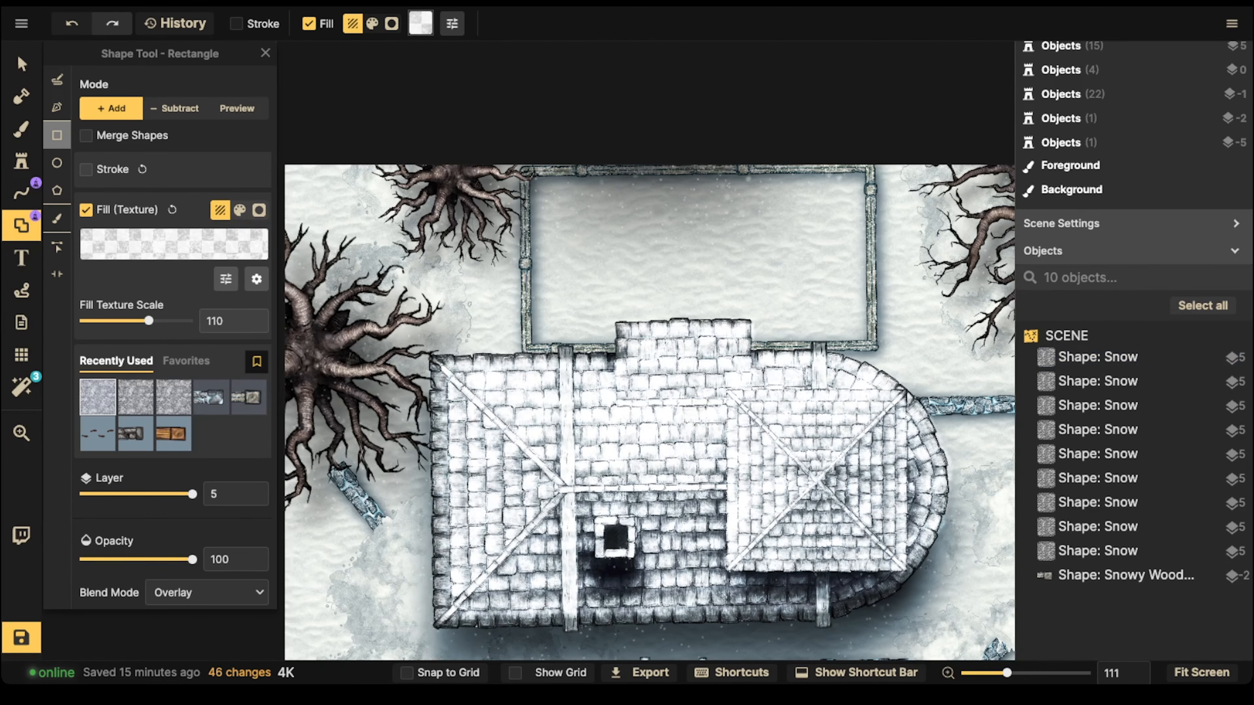
pyautogui.scroll(-2, 353, 302)
pyautogui.moveTo(558, 306); pyautogui.dragTo(381, 230)
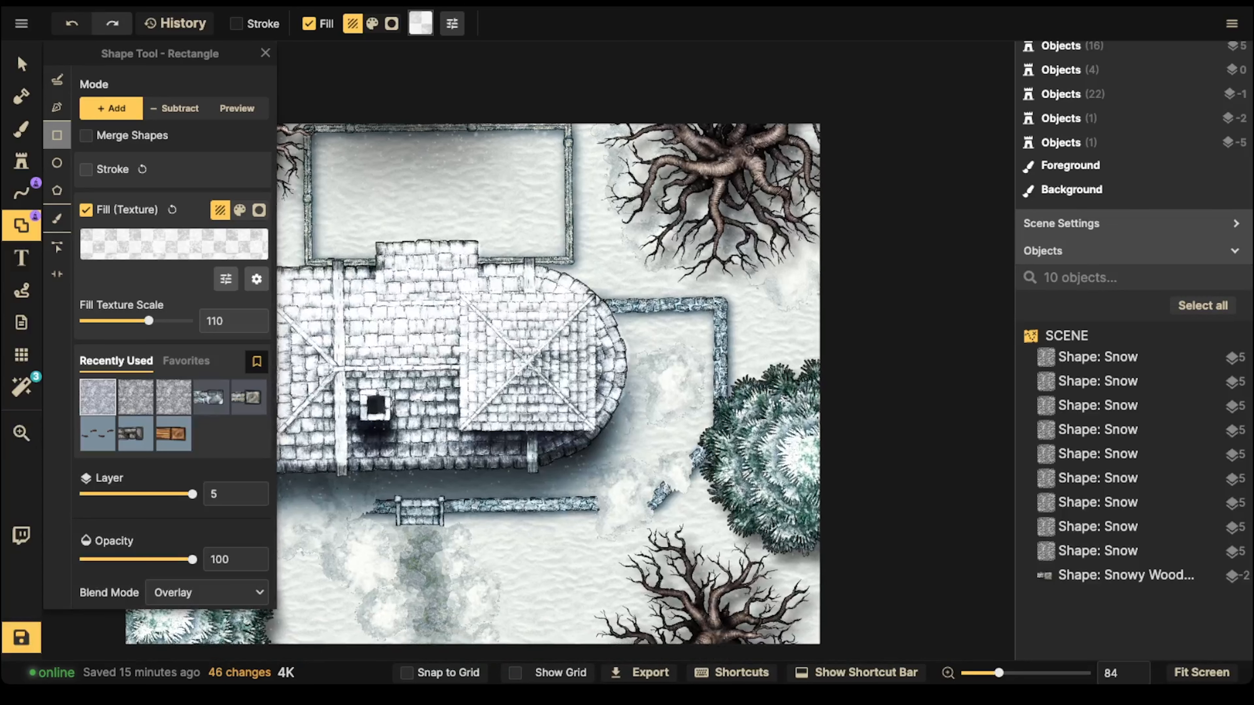
pyautogui.moveTo(630, 301); pyautogui.dragTo(704, 311)
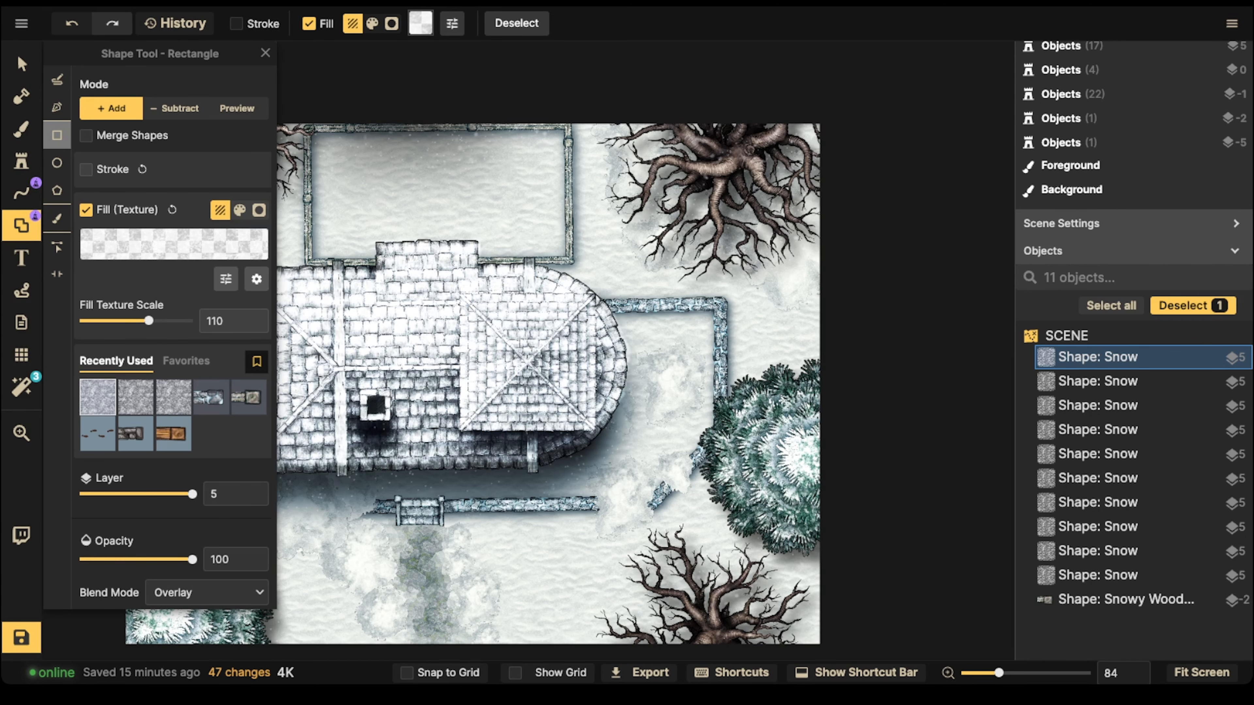
pyautogui.moveTo(592, 376); pyautogui.dragTo(753, 372)
pyautogui.press('Escape')
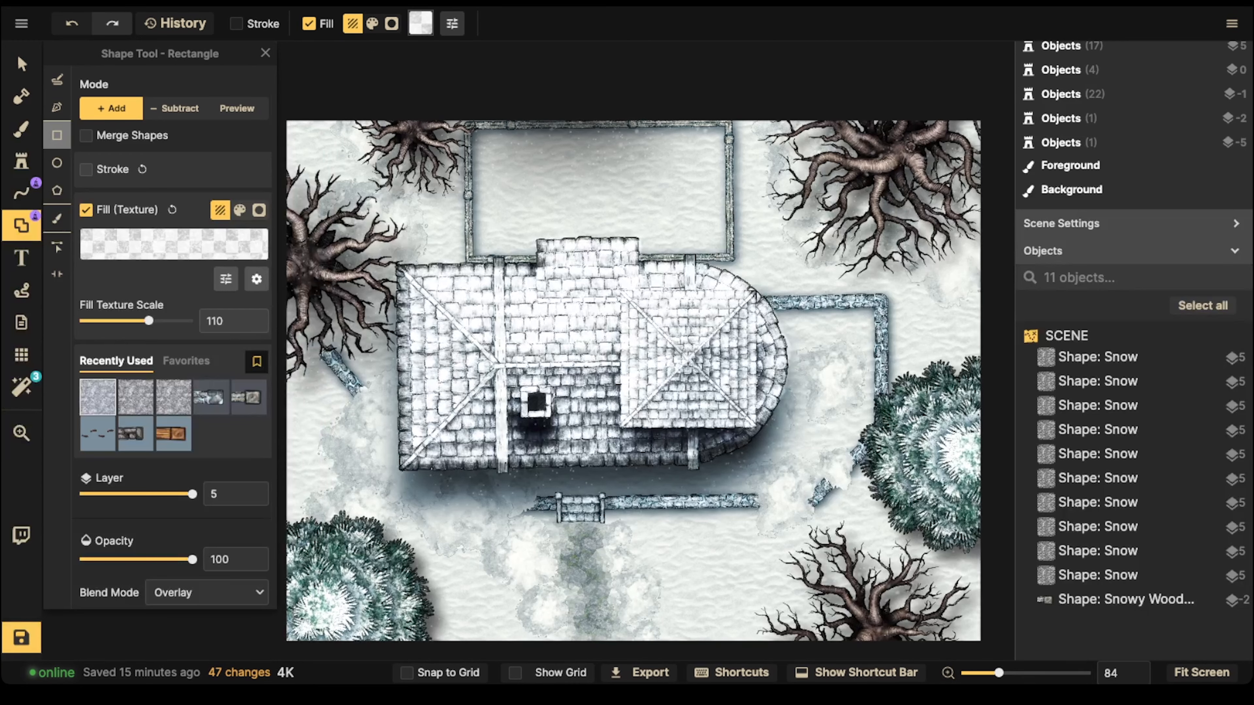
# Step: Save the snowy map as a clone named Winter
pyautogui.click(22, 23)
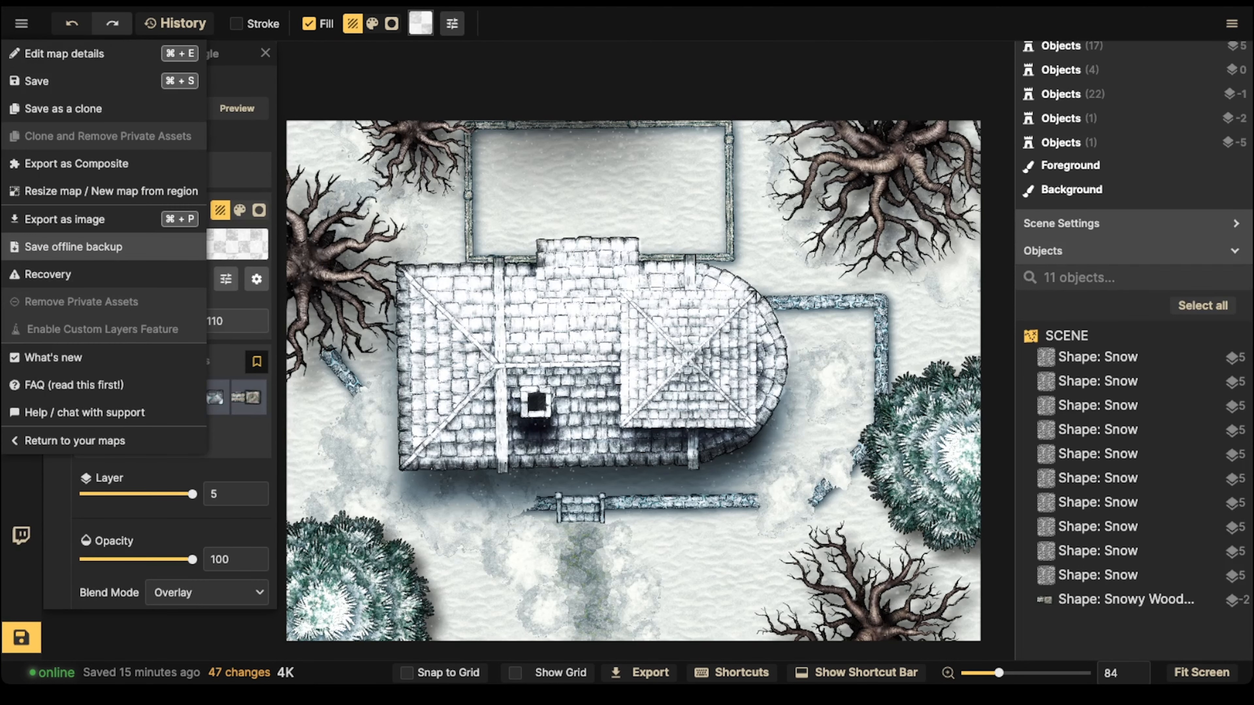
pyautogui.click(63, 108)
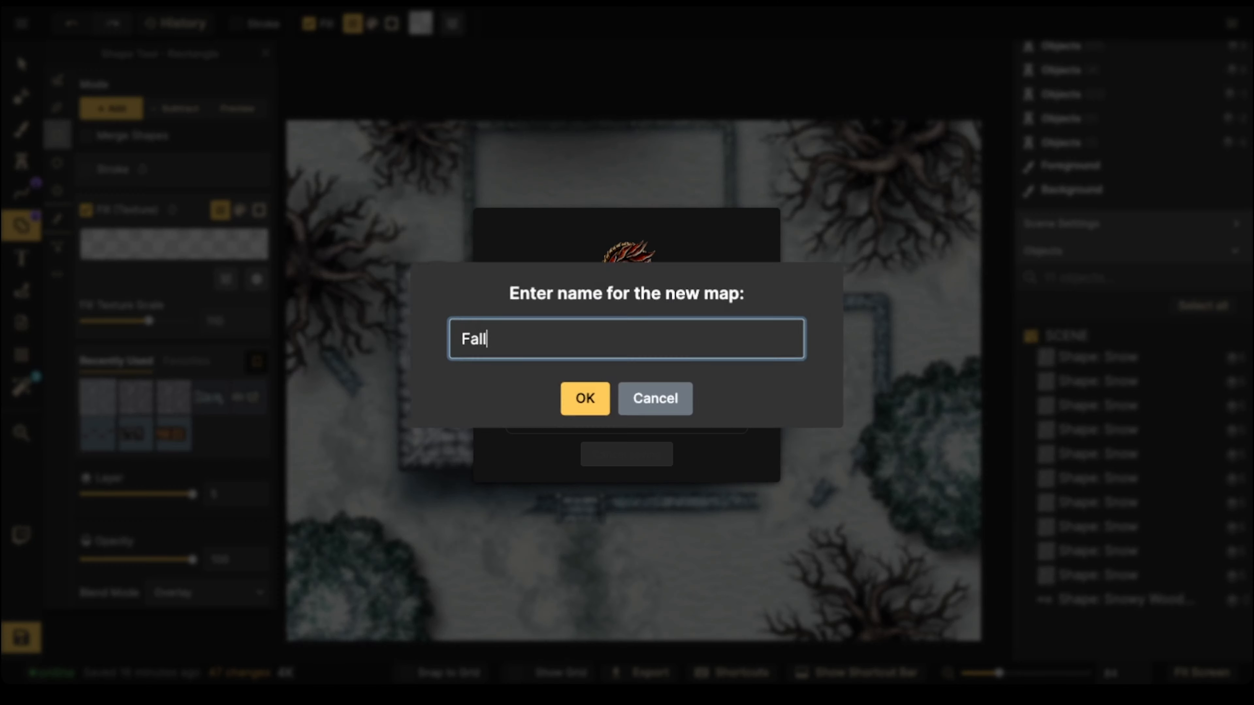
pyautogui.hotkey('ctrl', 'a')
pyautogui.write('Winte')
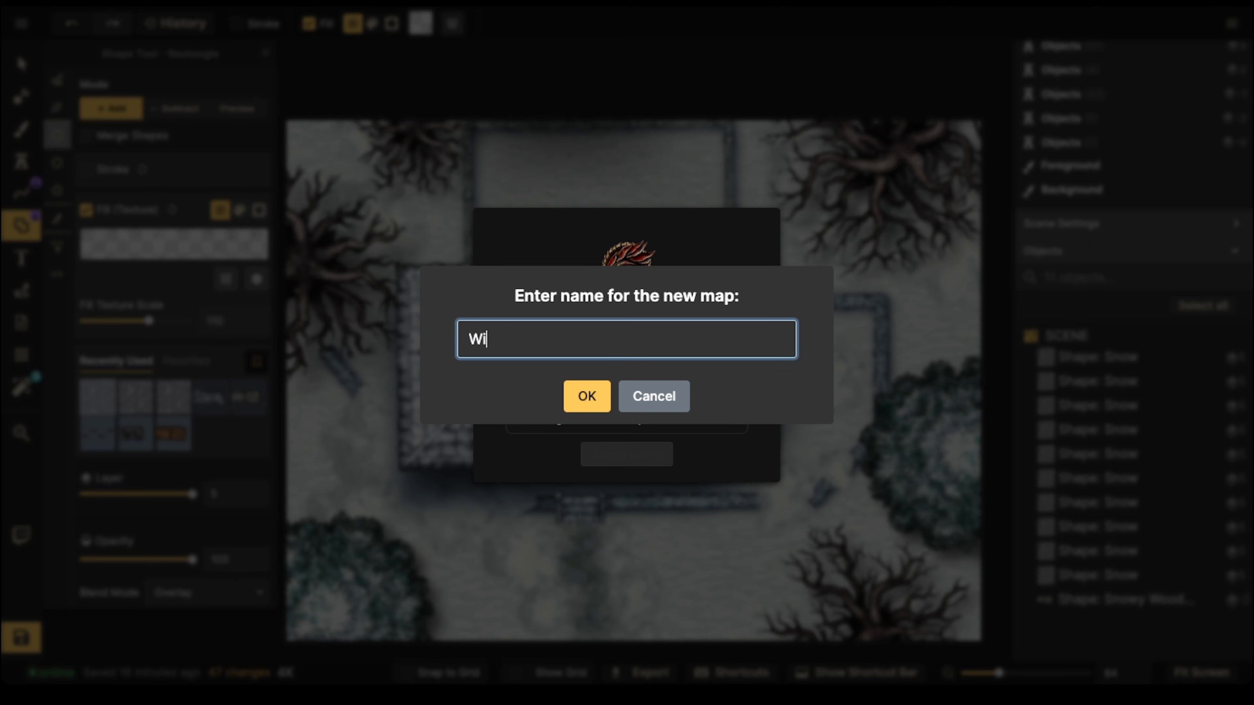
pyautogui.write('r')
pyautogui.press('Return')
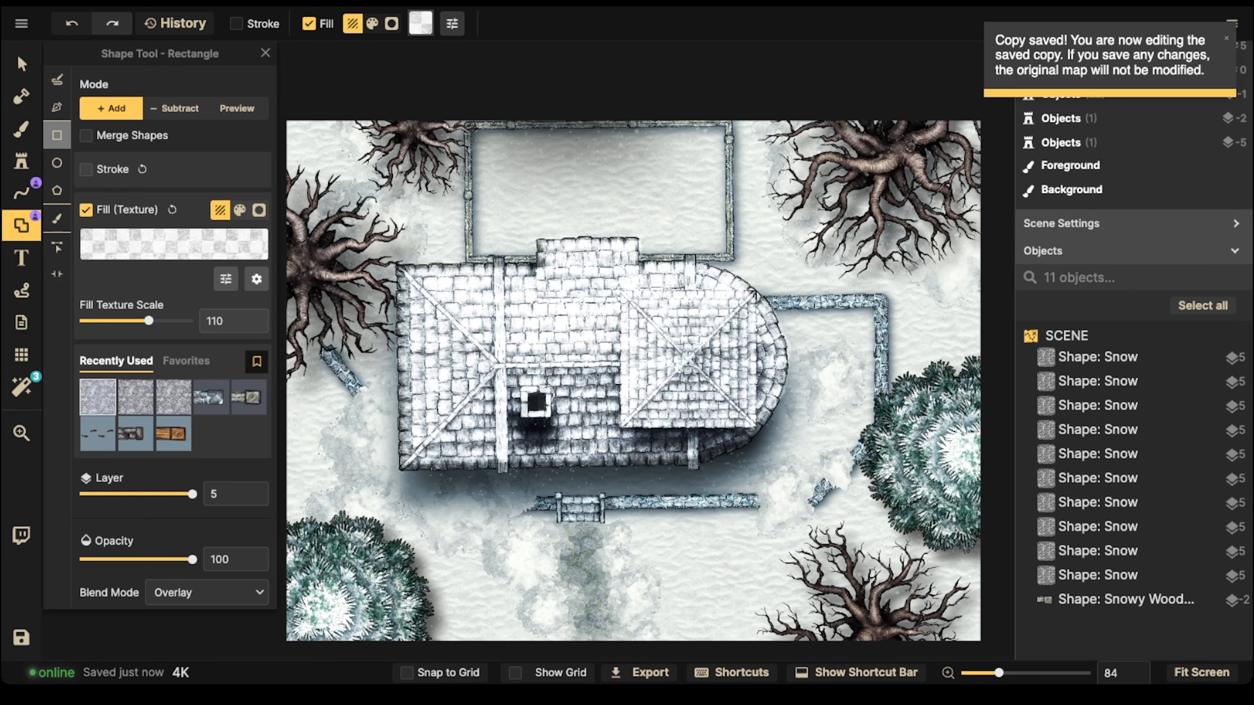
# Step: Restore the map from its change history to entry 15, "Add 1 Stamp: Thick Old Tree"
pyautogui.scroll(-3, 634, 380)
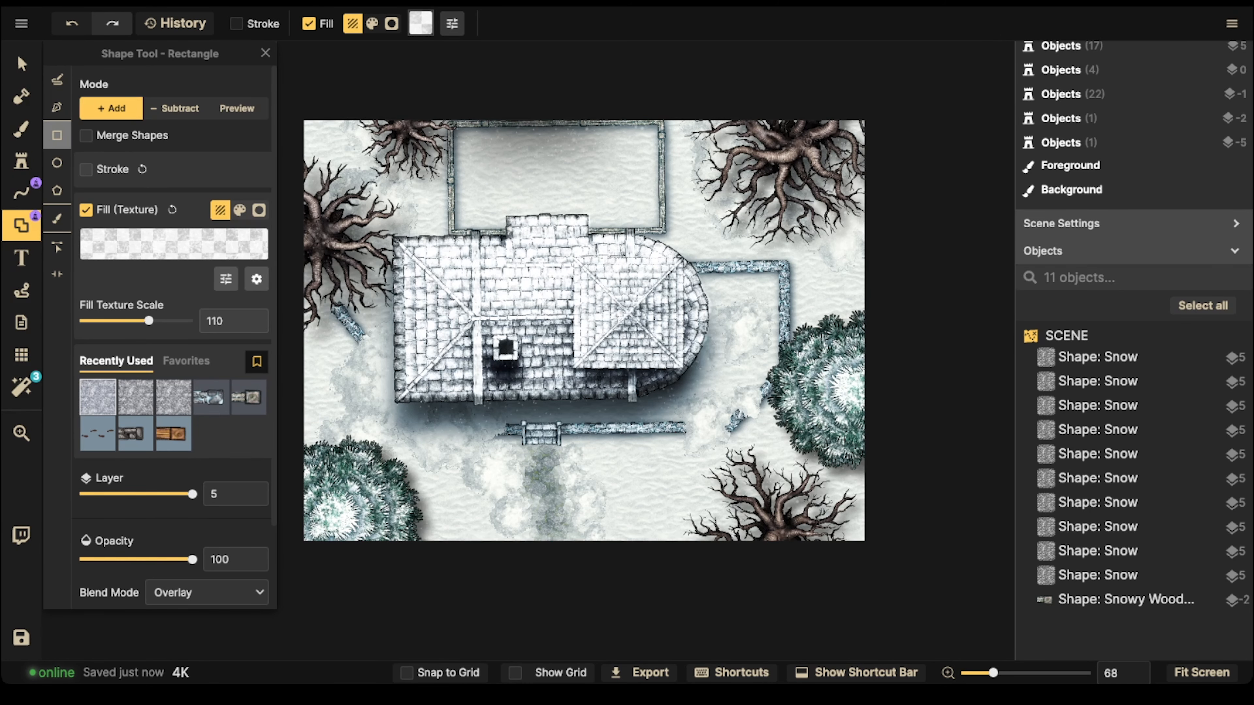
pyautogui.click(21, 24)
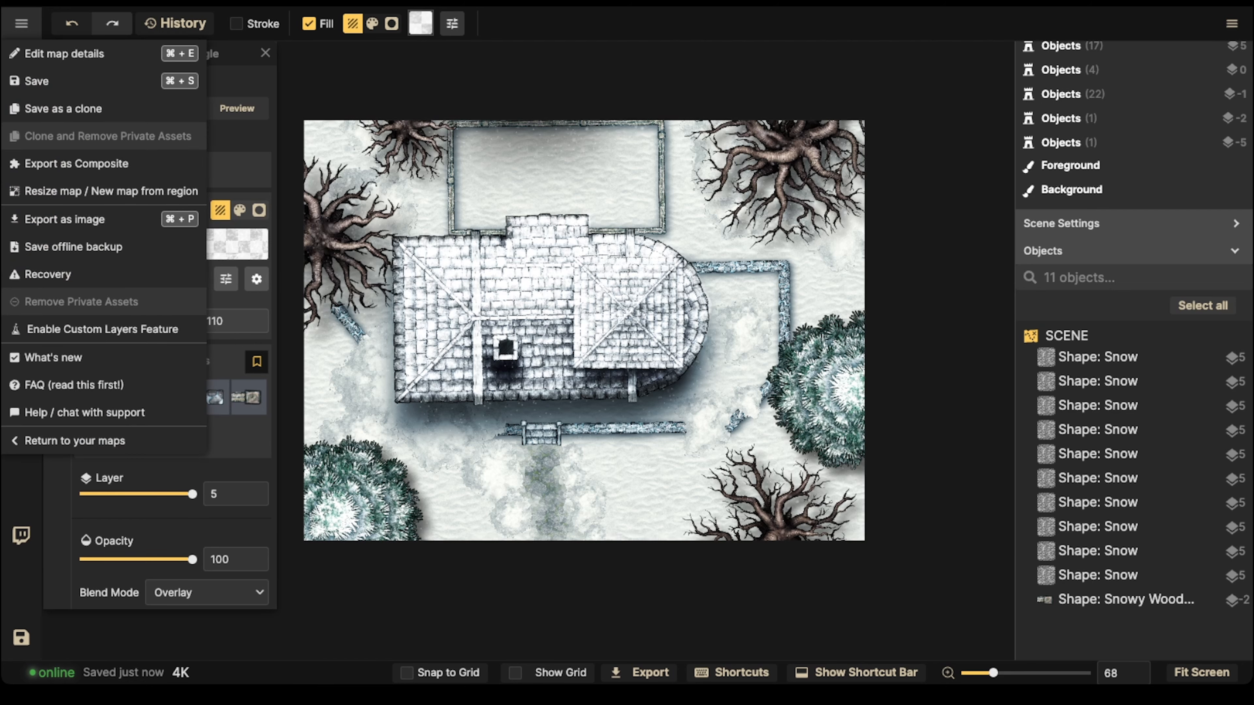
pyautogui.click(175, 23)
pyautogui.scroll(-15, 193, 262)
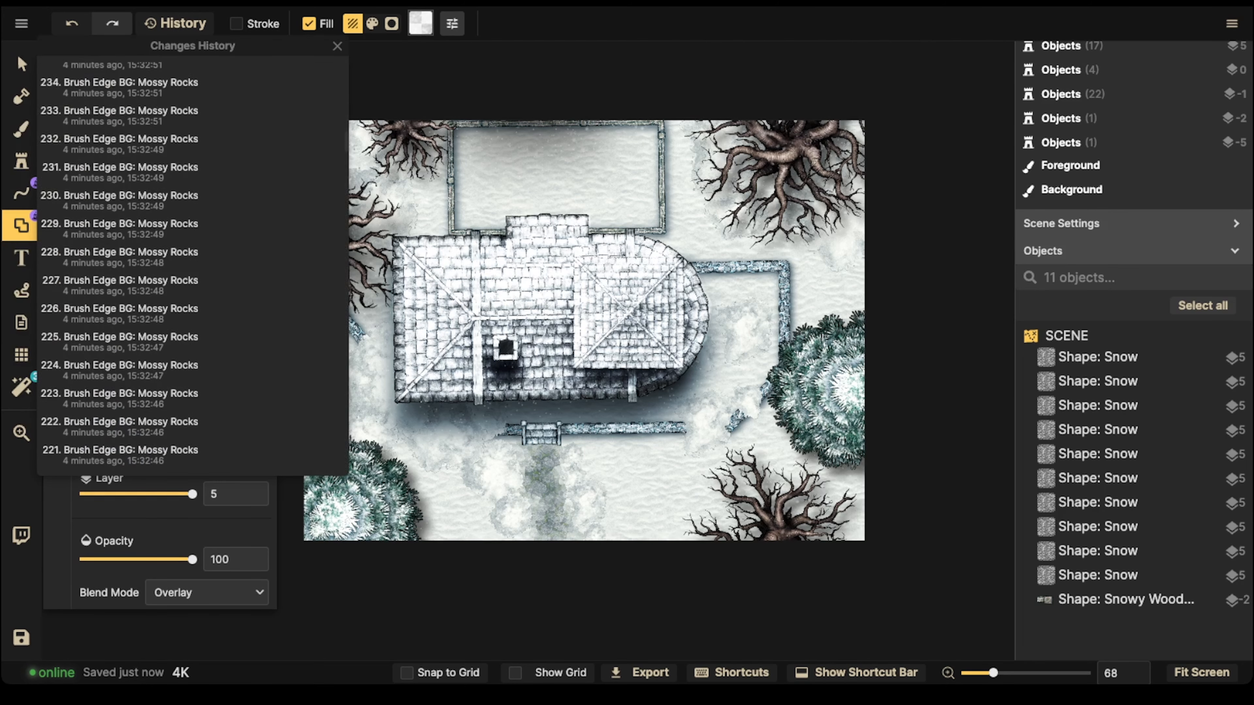
pyautogui.scroll(-17, 193, 262)
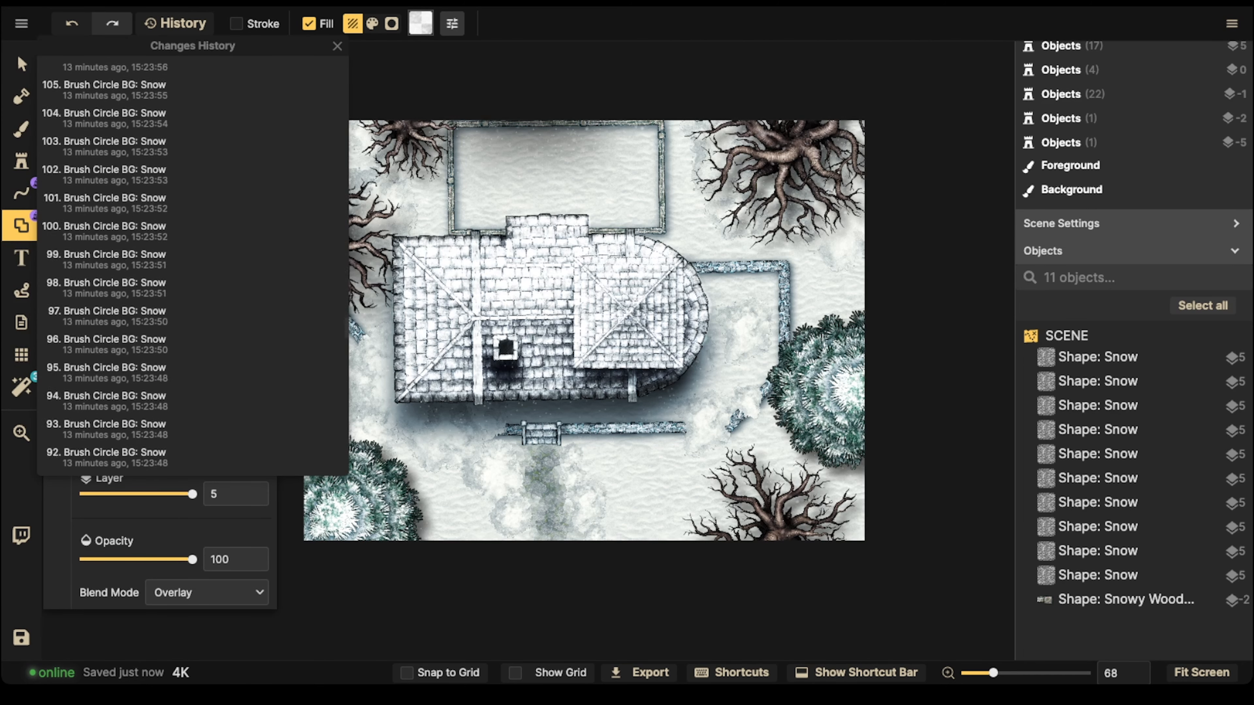
pyautogui.scroll(-8, 193, 281)
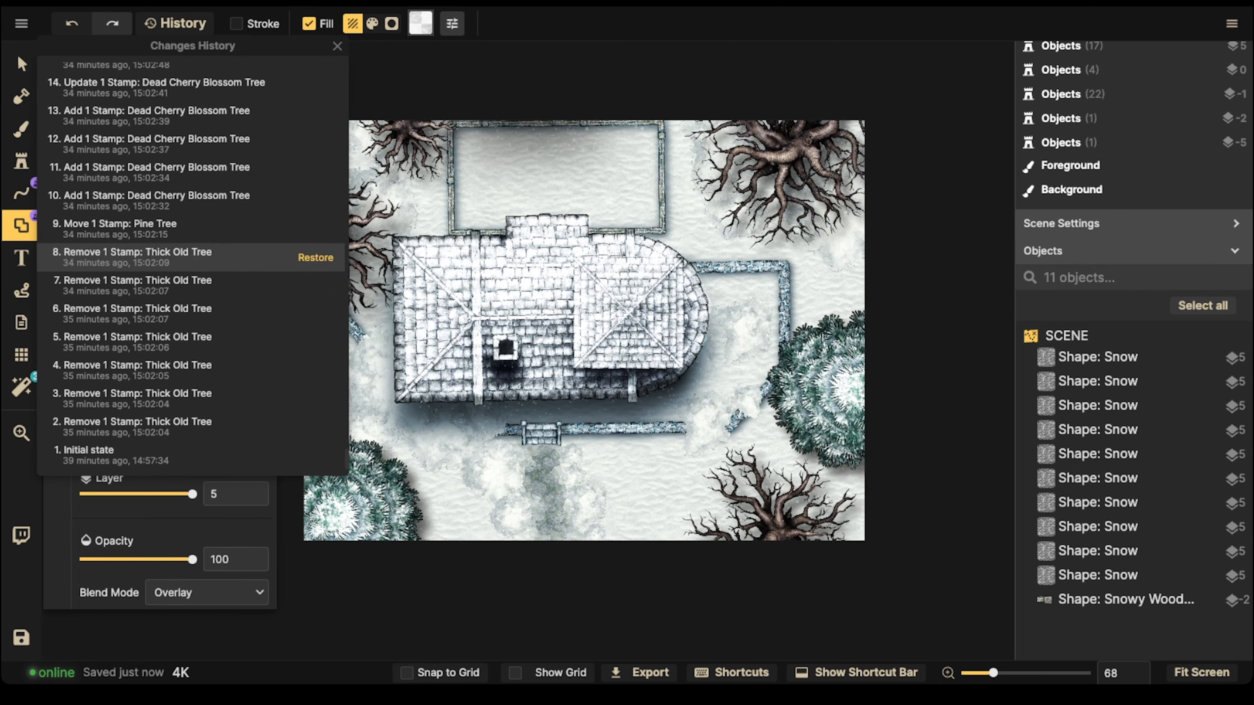
pyautogui.scroll(4, 193, 189)
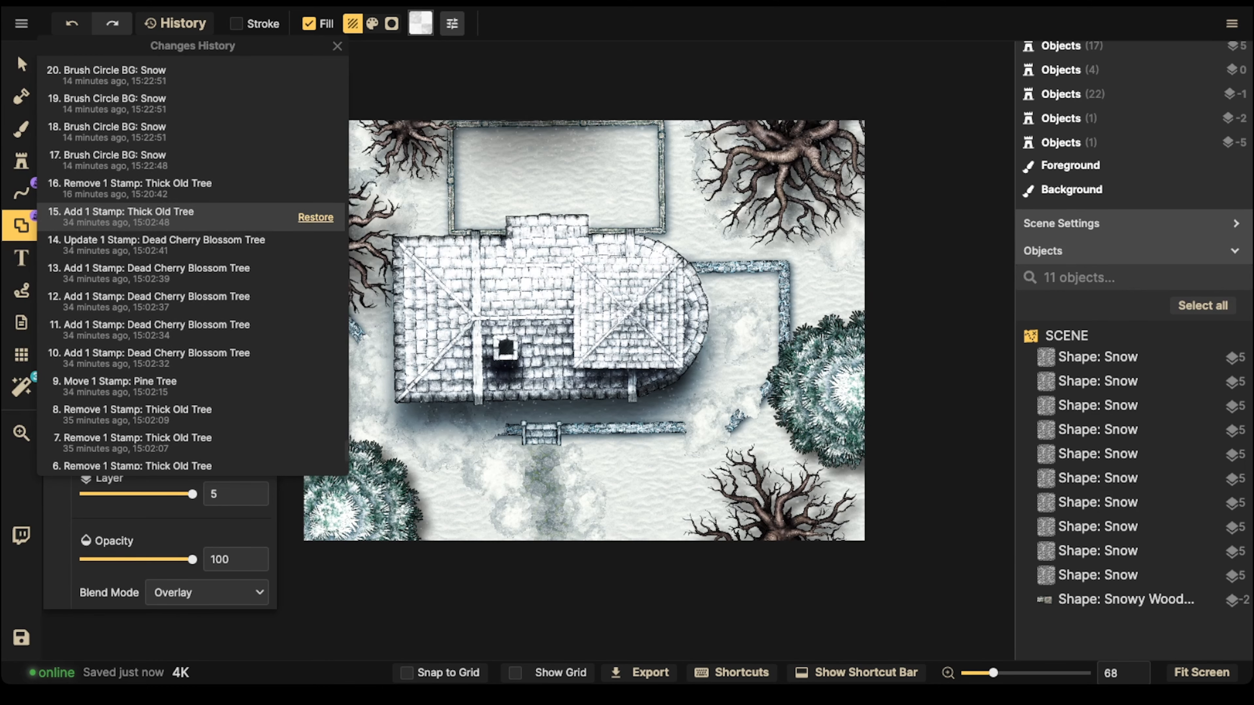
pyautogui.click(316, 218)
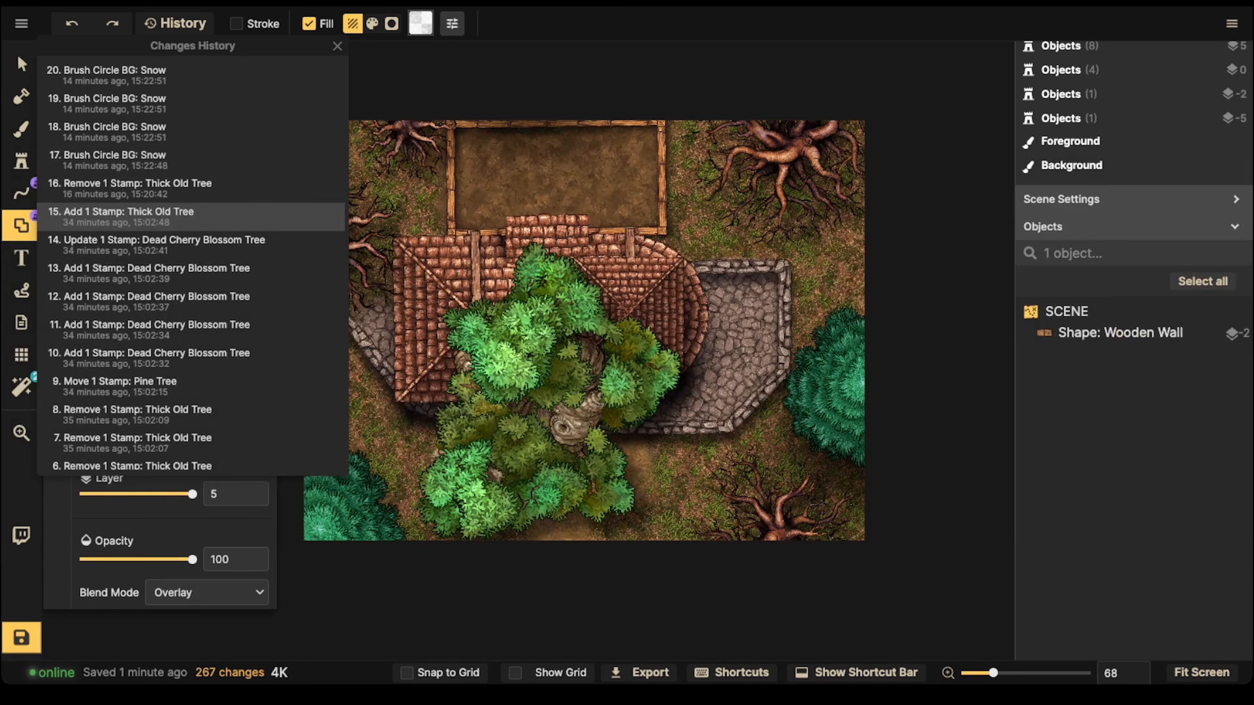
# Step: Delete the Thick Old Tree stamp covering the house and the ground south of it
pyautogui.click(21, 64)
pyautogui.click(524, 356)
pyautogui.press('Delete')
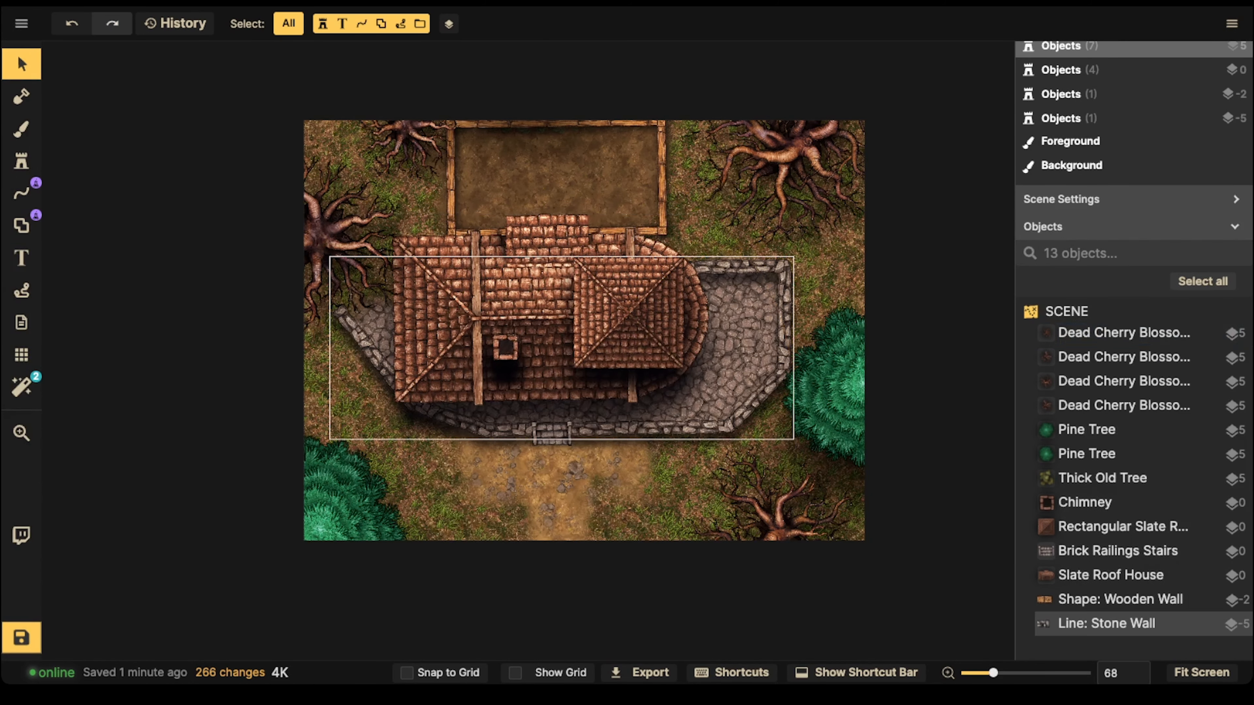
pyautogui.scroll(-3, 502, 431)
pyautogui.moveTo(502, 431); pyautogui.dragTo(436, 460)
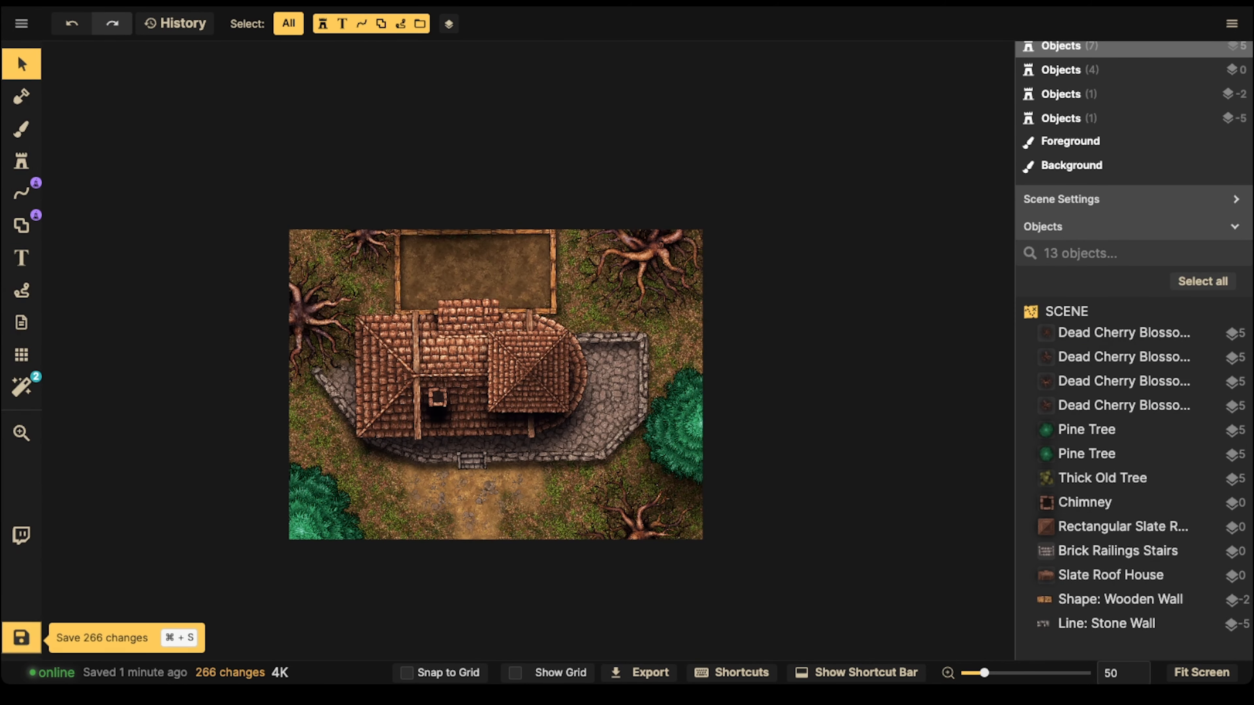
# Step: Save the restored snow-free map as a separate clone
pyautogui.click(21, 23)
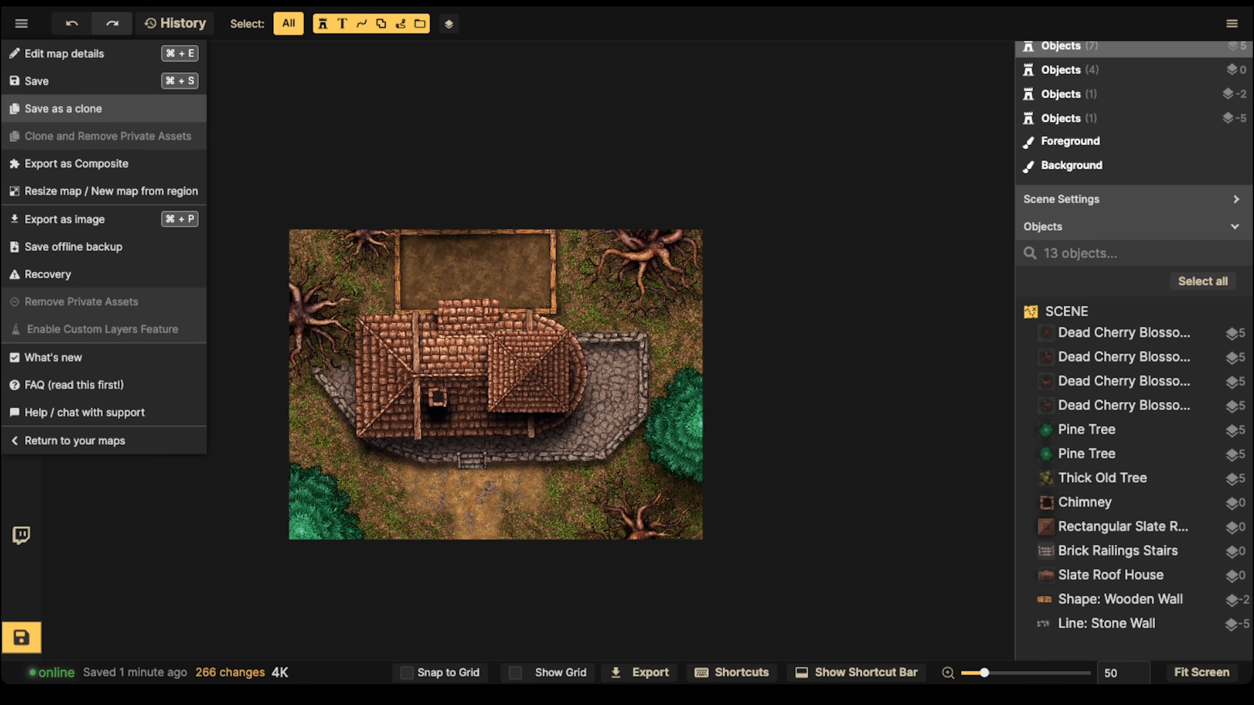
pyautogui.click(64, 108)
pyautogui.write('Winter')
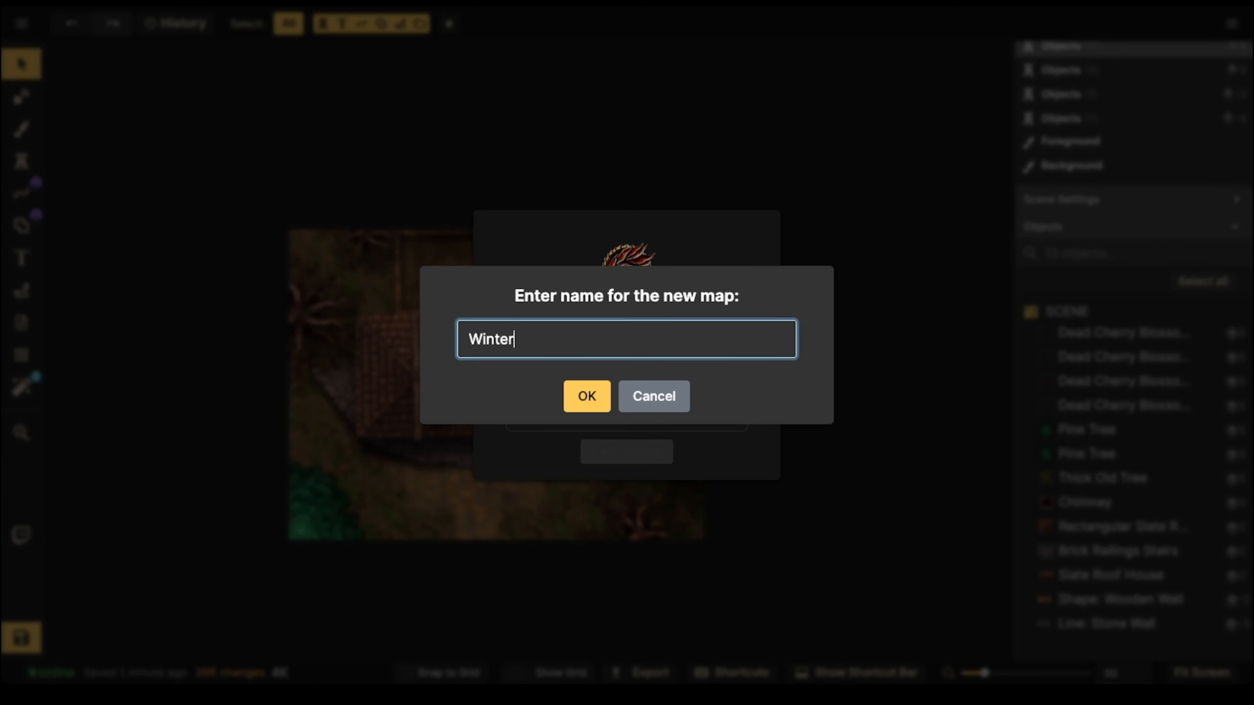